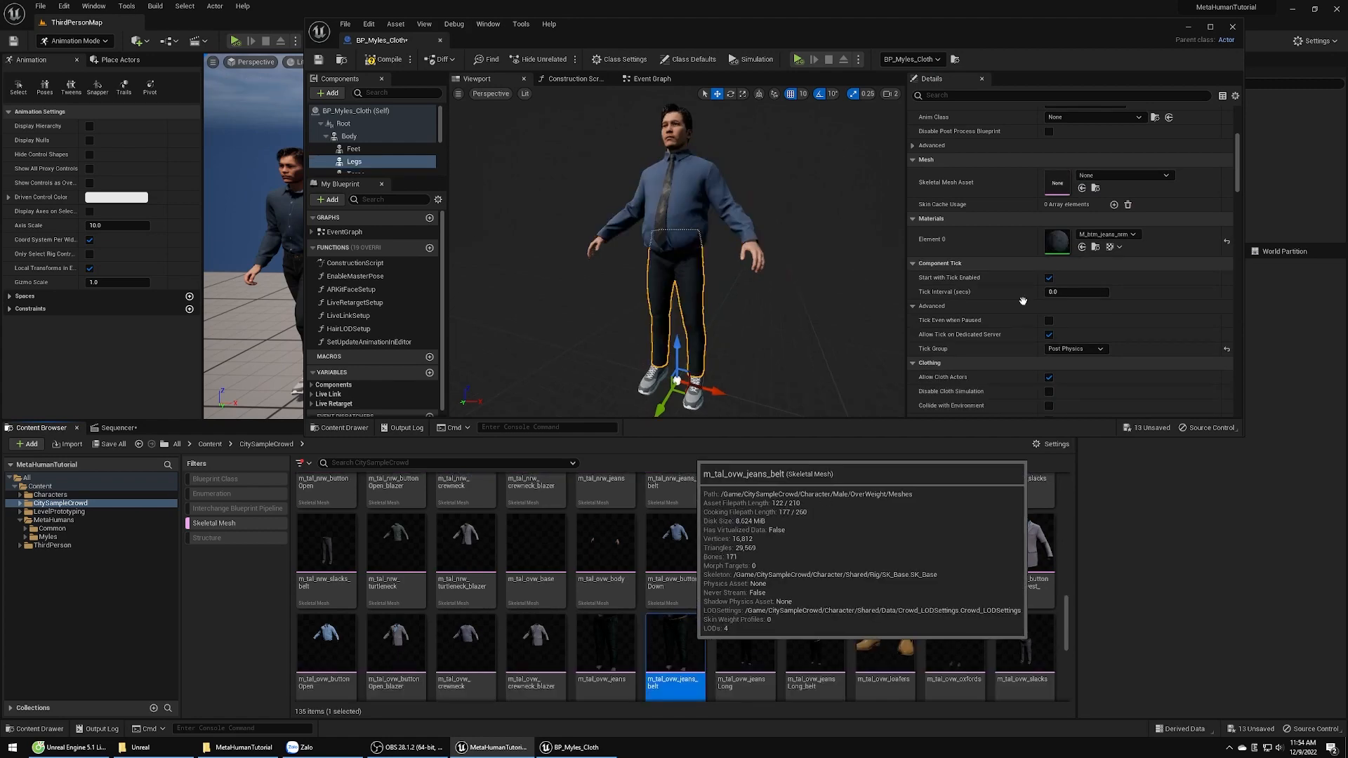
Assign the m_tal_ovw_jeans_belt mesh as the skeletal mesh of the Legs component in BP_Myles_Cloth.
{"action": "left_click_drag", "start_coordinate": [675, 650], "coordinate": [1065, 185]}
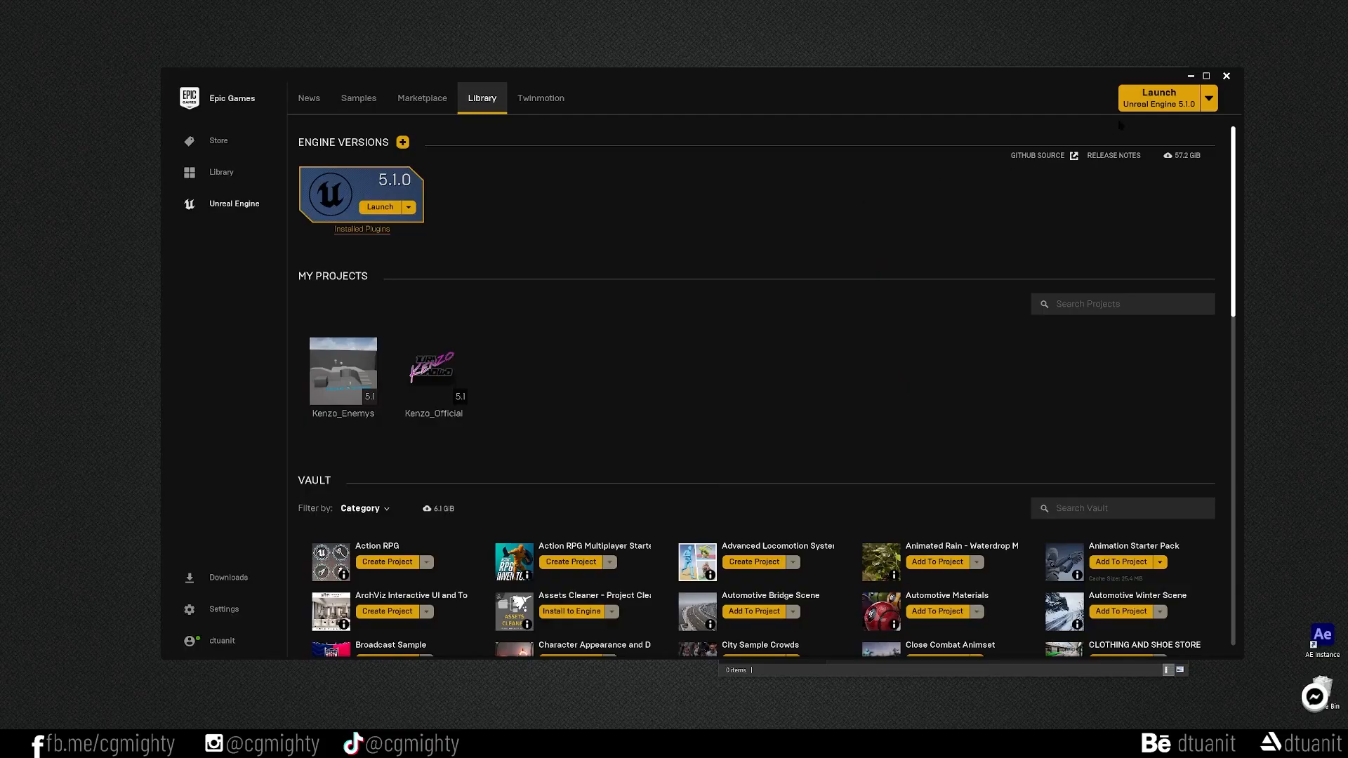
Launch Unreal Engine 5.1.0 from the Epic Games Launcher and open the MetaHumanTutorial third-person project.
{"action": "left_click", "coordinate": [1155, 97]}
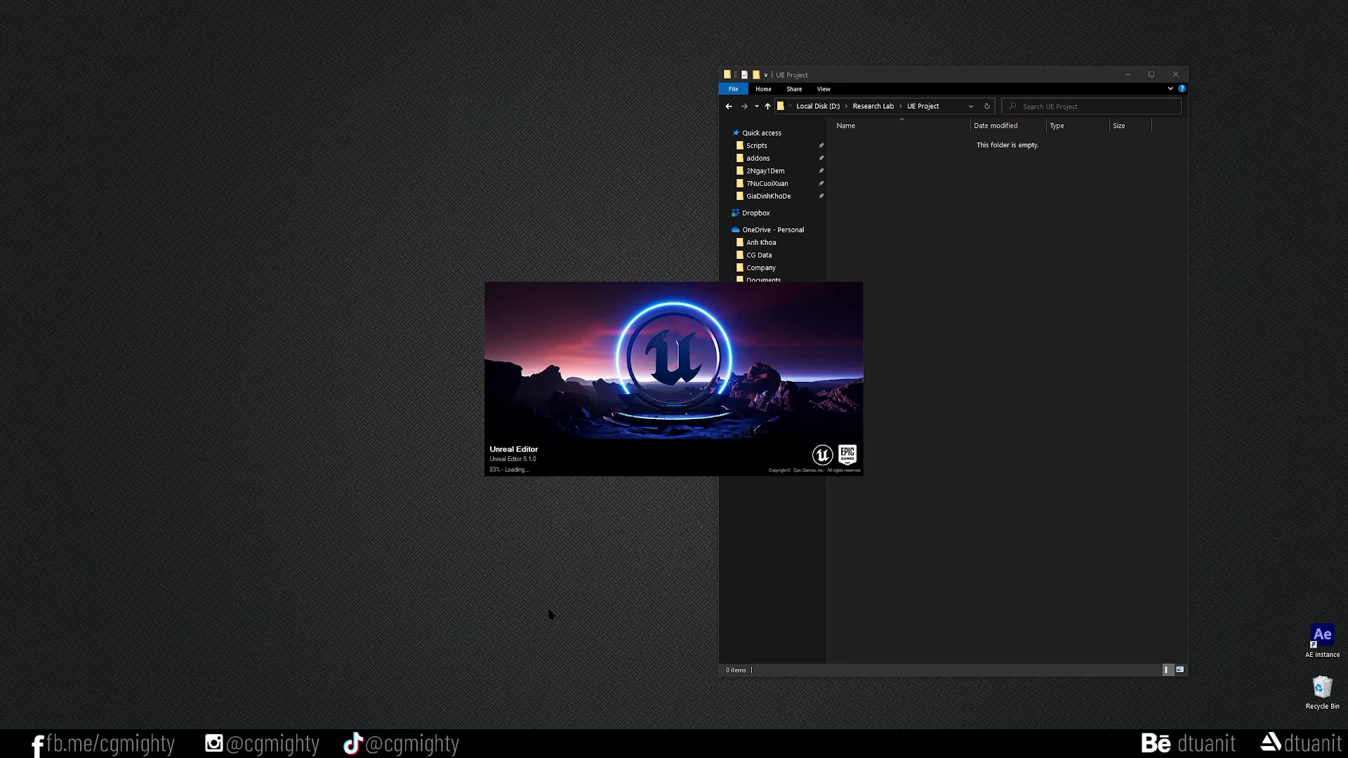
{"action": "left_click", "coordinate": [687, 233]}
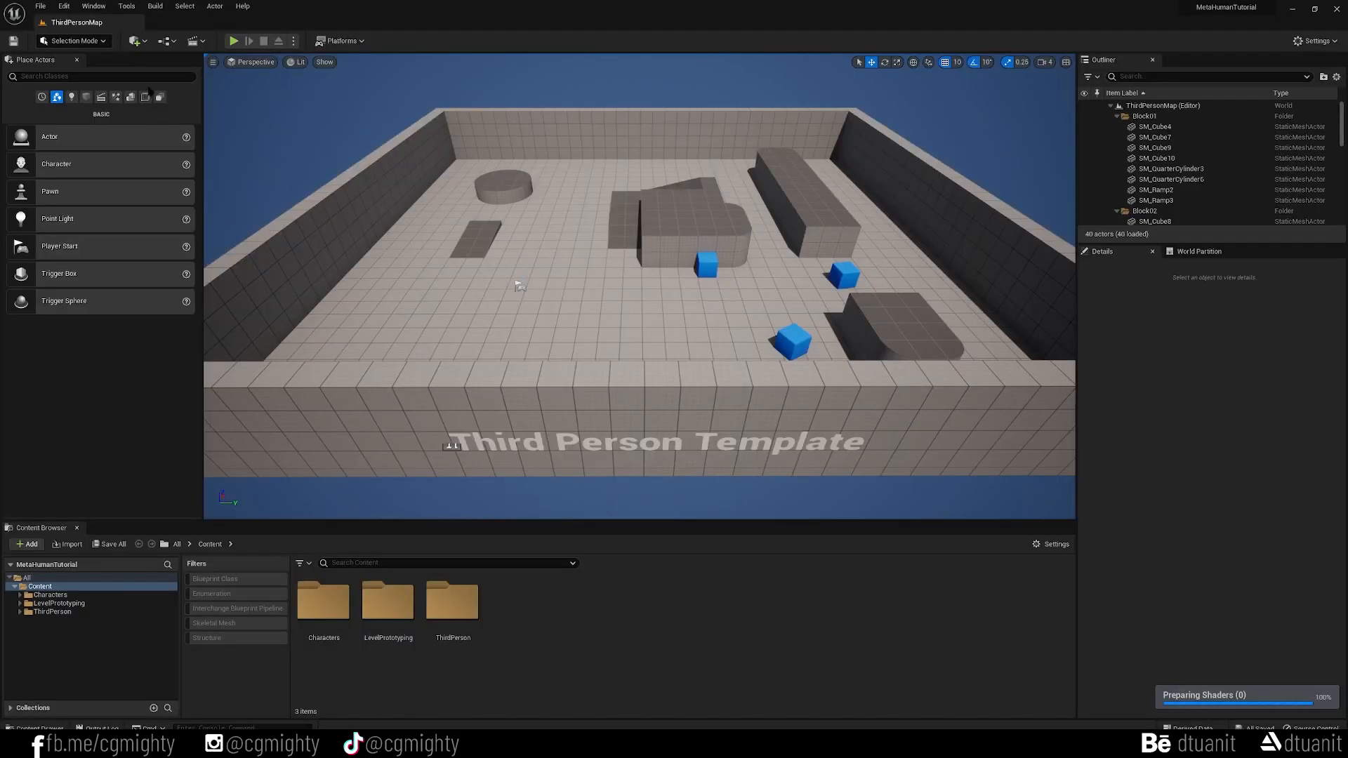
Add the Myles MetaHuman preset from Quixel Bridge to the project at Highest Quality.
{"action": "left_click", "coordinate": [144, 42]}
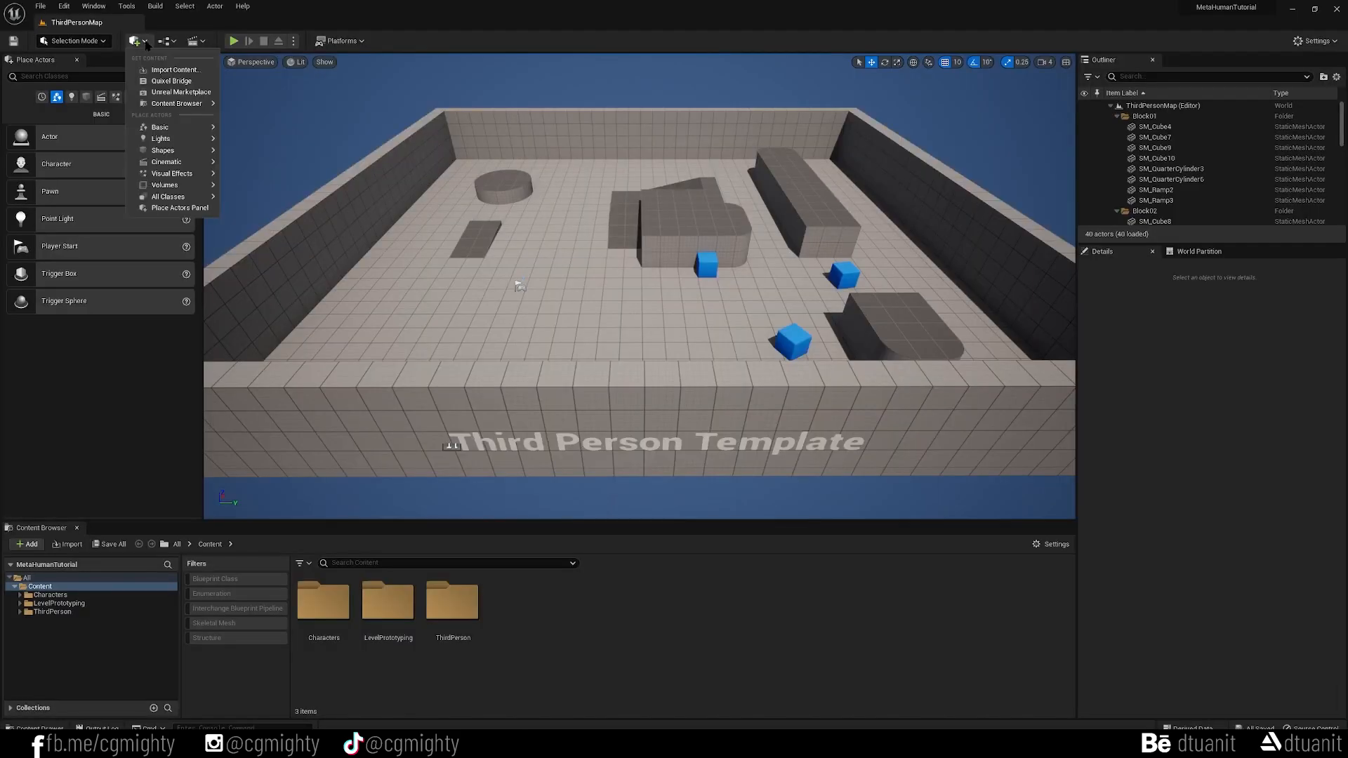
{"action": "left_click", "coordinate": [172, 81]}
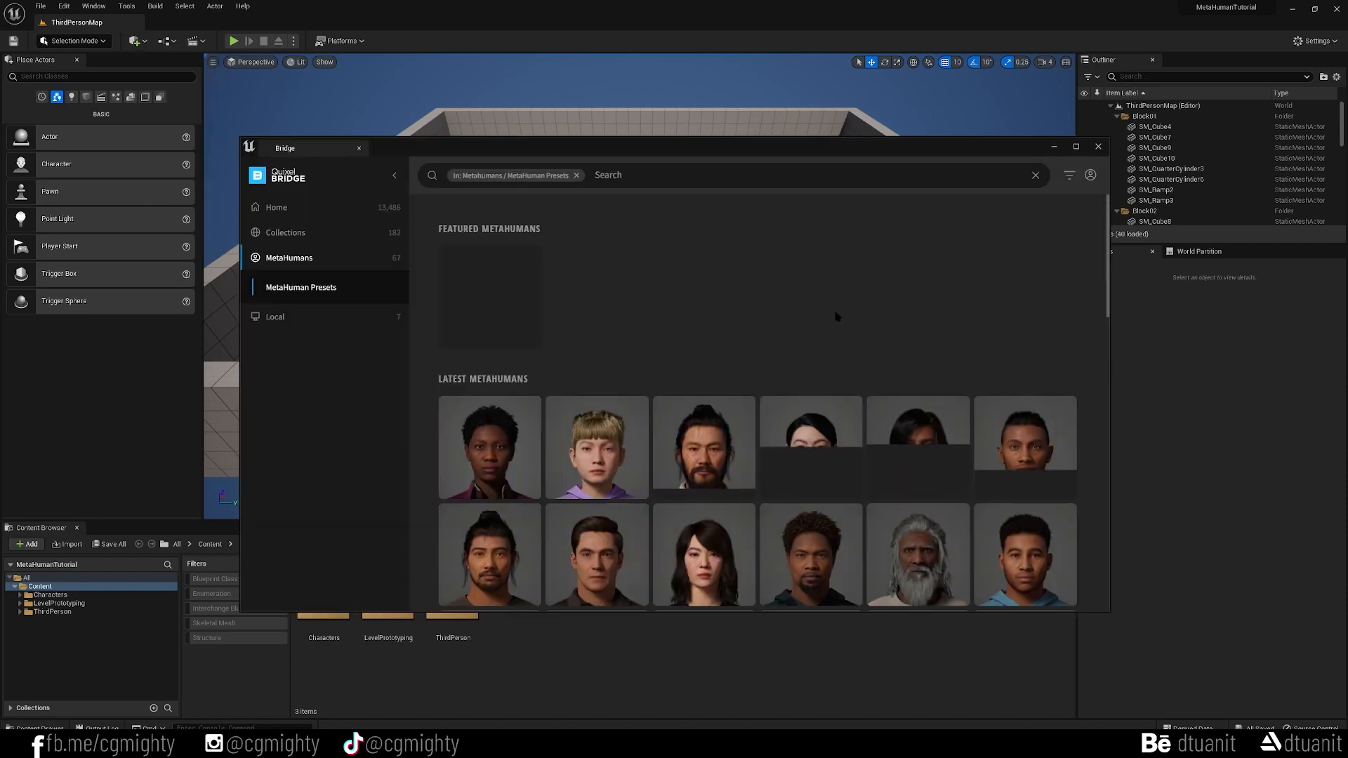
{"action": "scroll", "coordinate": [835, 317], "scroll_direction": "down", "scroll_amount": 10}
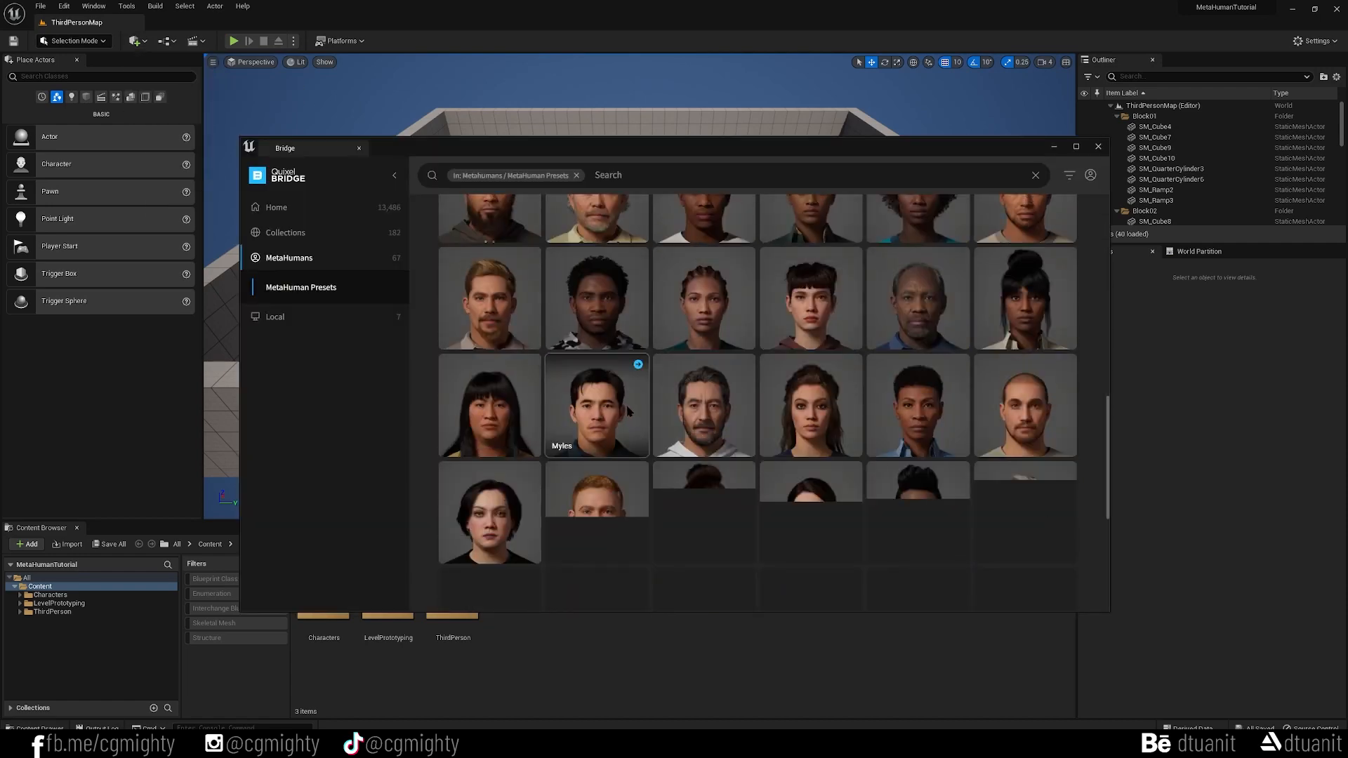
{"action": "left_click", "coordinate": [636, 410]}
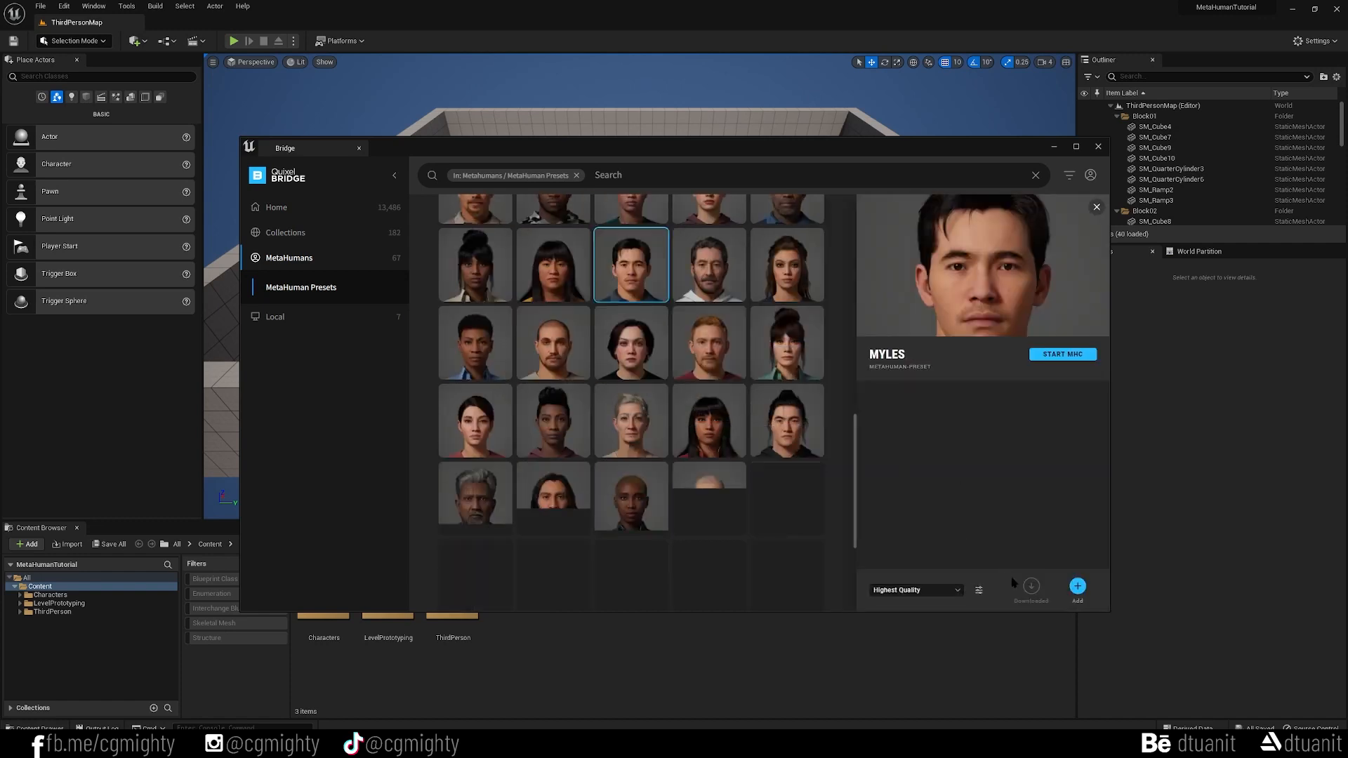
{"action": "left_click", "coordinate": [1077, 586]}
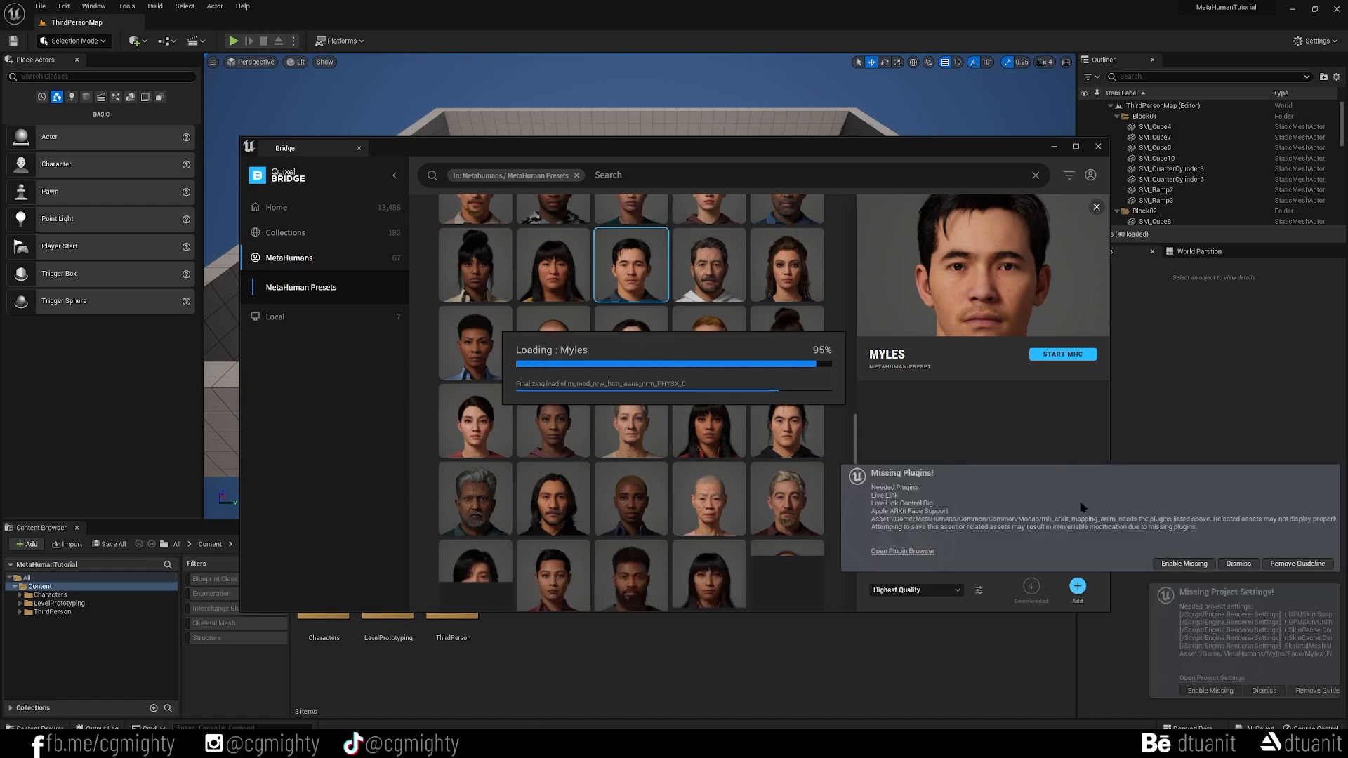
Enable all the missing plugins and project settings that the Myles MetaHuman requires.
{"action": "left_click", "coordinate": [1166, 447]}
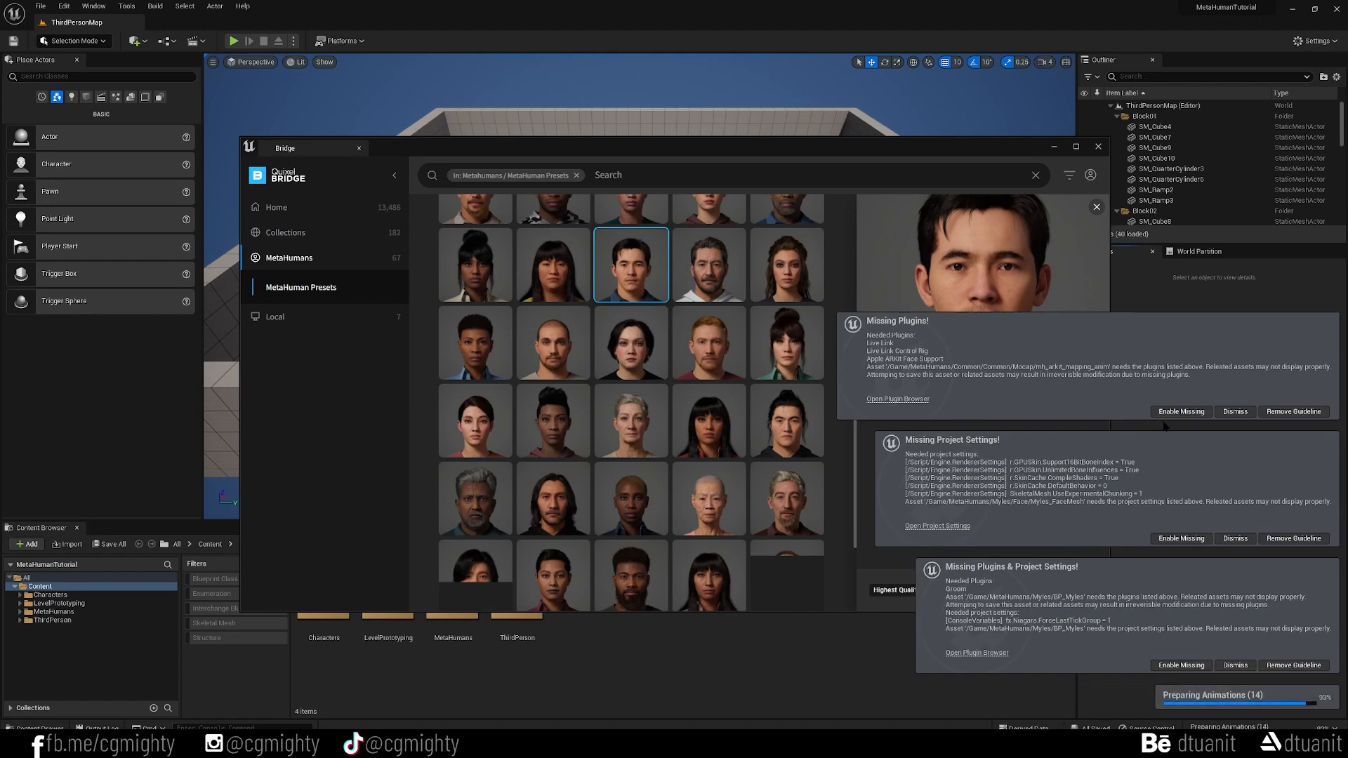
{"action": "left_click", "coordinate": [1181, 539]}
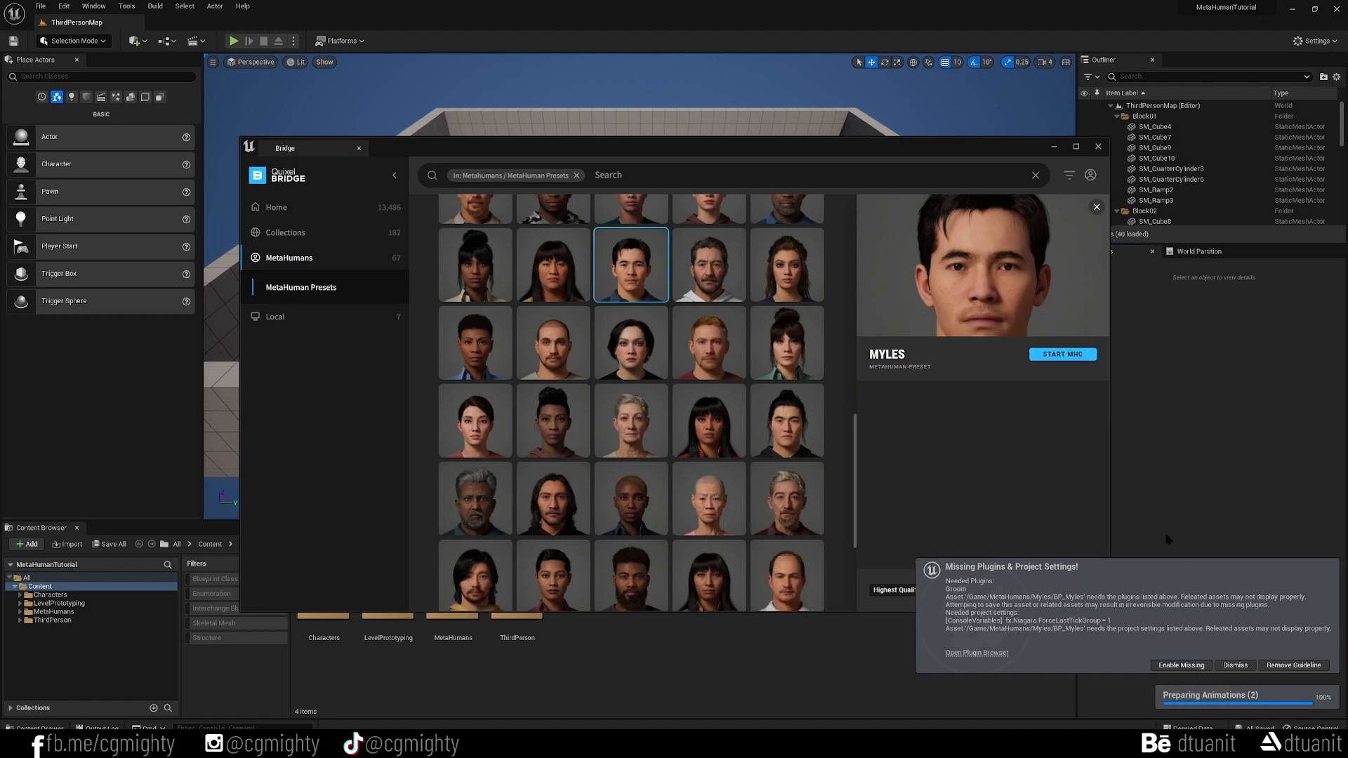
{"action": "left_click", "coordinate": [1182, 665]}
Place the BP_Myles blueprint from the MetaHumans/Myles folder on the level floor beside the player start.
{"action": "left_click", "coordinate": [612, 293]}
{"action": "right_click_drag", "start_coordinate": [612, 293], "coordinate": [612, 293]}
{"action": "right_click_drag", "start_coordinate": [690, 372], "coordinate": [690, 372]}
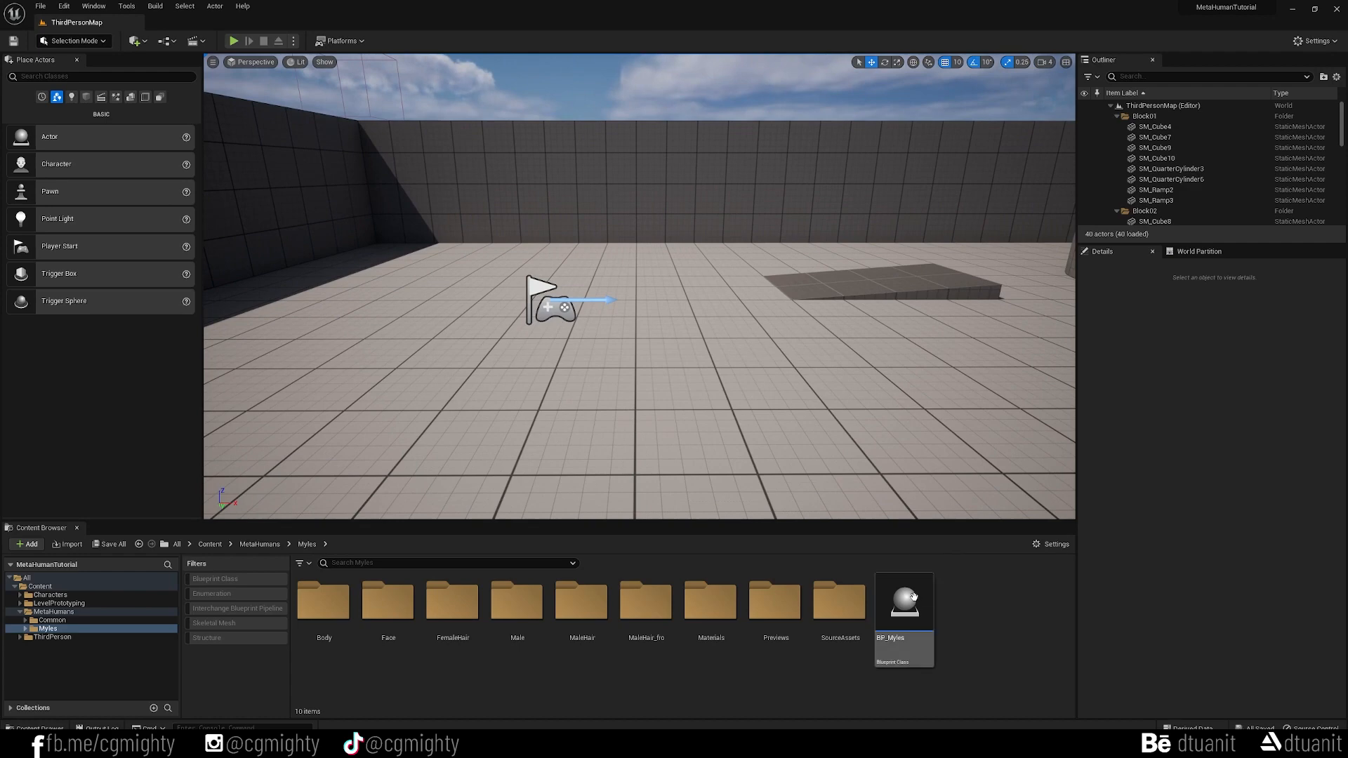
{"action": "left_click_drag", "start_coordinate": [910, 605], "coordinate": [770, 419]}
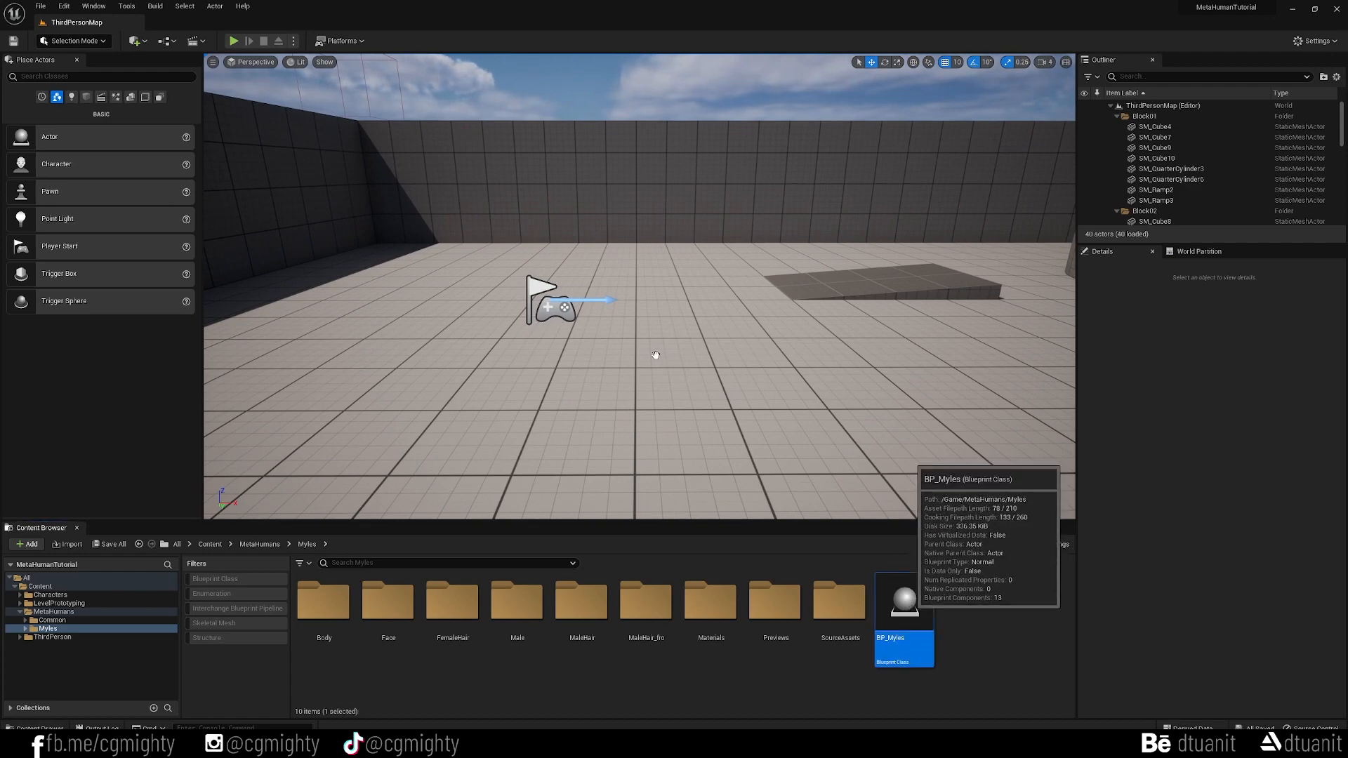
{"action": "left_click_drag", "start_coordinate": [643, 342], "coordinate": [641, 341]}
Open the placed BP_Myles actor in the Blueprint editor and display the whole character in its viewport.
{"action": "key", "text": "ctrl+e"}
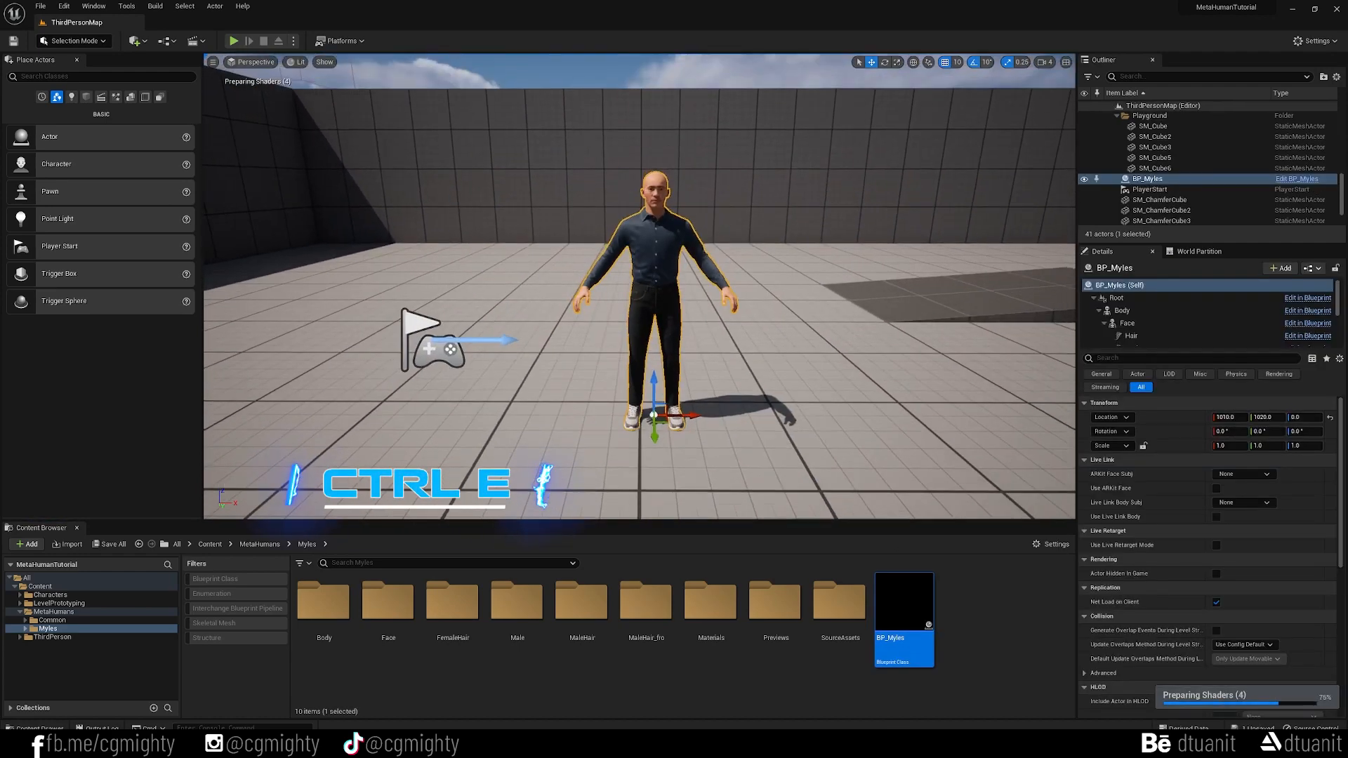
{"action": "scroll", "coordinate": [639, 287], "scroll_direction": "up", "scroll_amount": 5}
{"action": "scroll", "coordinate": [638, 286], "scroll_direction": "down", "scroll_amount": 5}
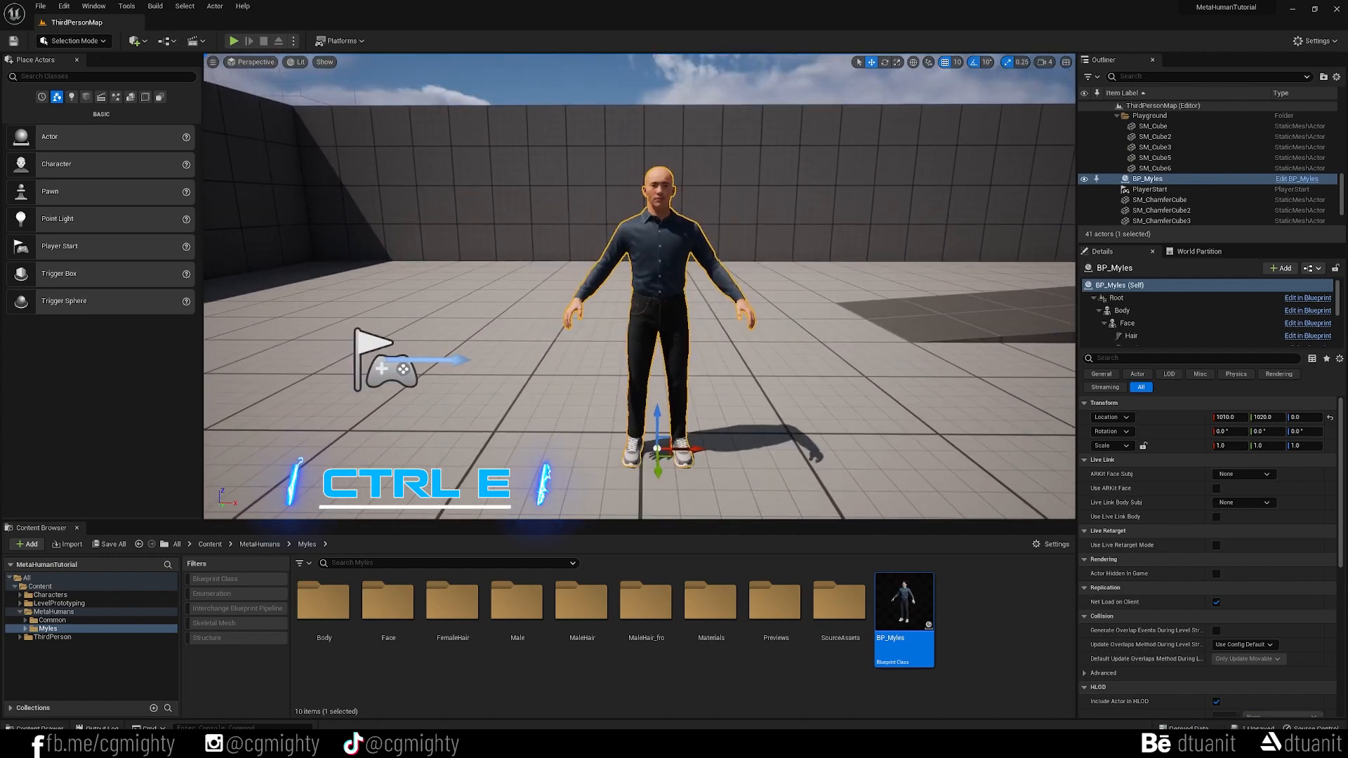
{"action": "scroll", "coordinate": [639, 287], "scroll_direction": "up", "scroll_amount": 2}
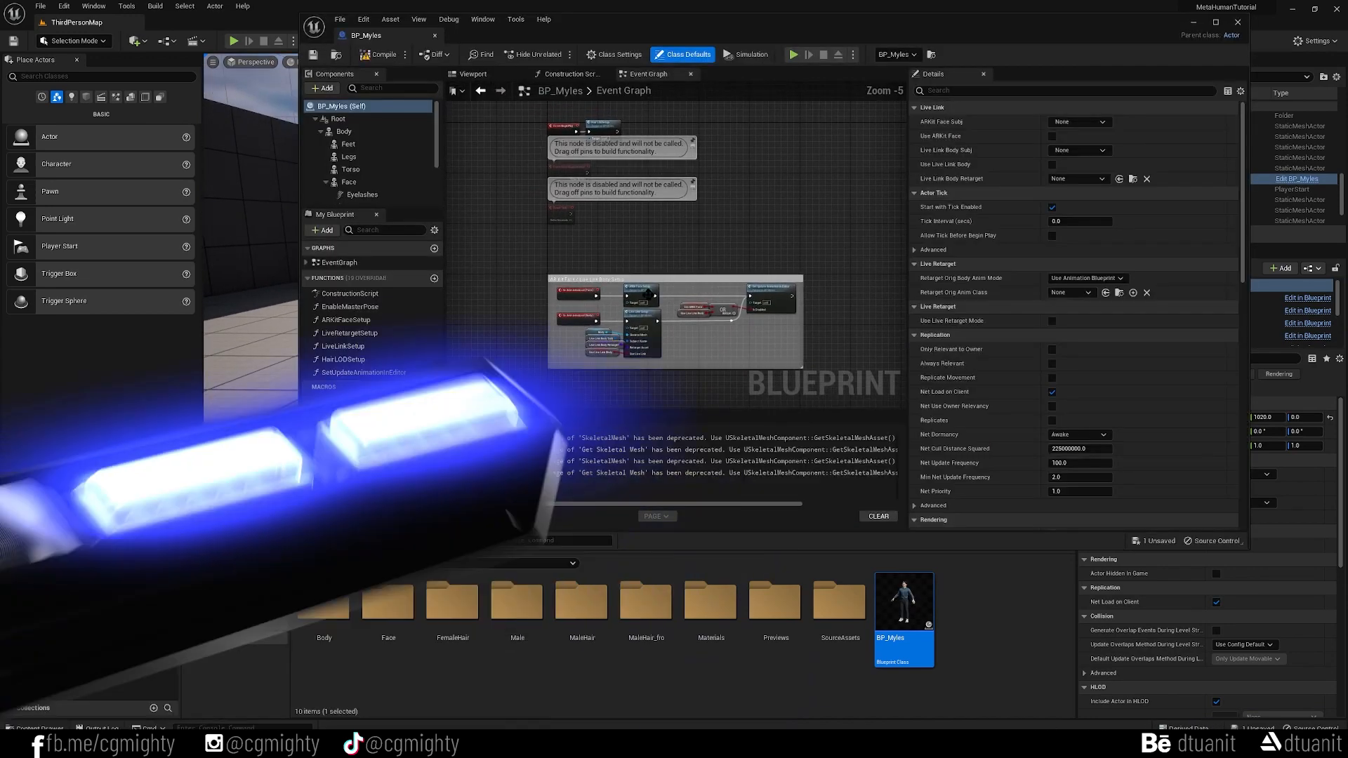
{"action": "left_click", "coordinate": [472, 74]}
{"action": "scroll", "coordinate": [674, 245], "scroll_direction": "up", "scroll_amount": 5}
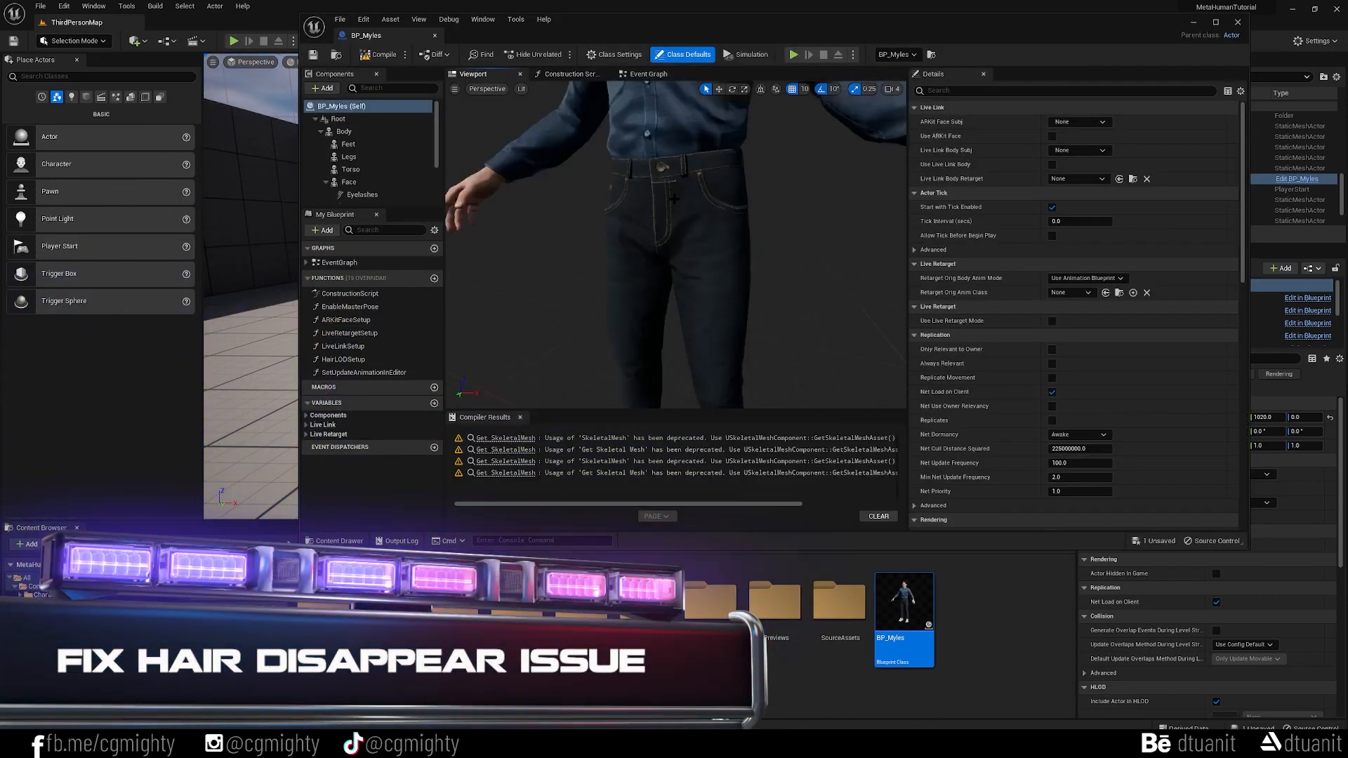
{"action": "scroll", "coordinate": [674, 245], "scroll_direction": "down", "scroll_amount": 5}
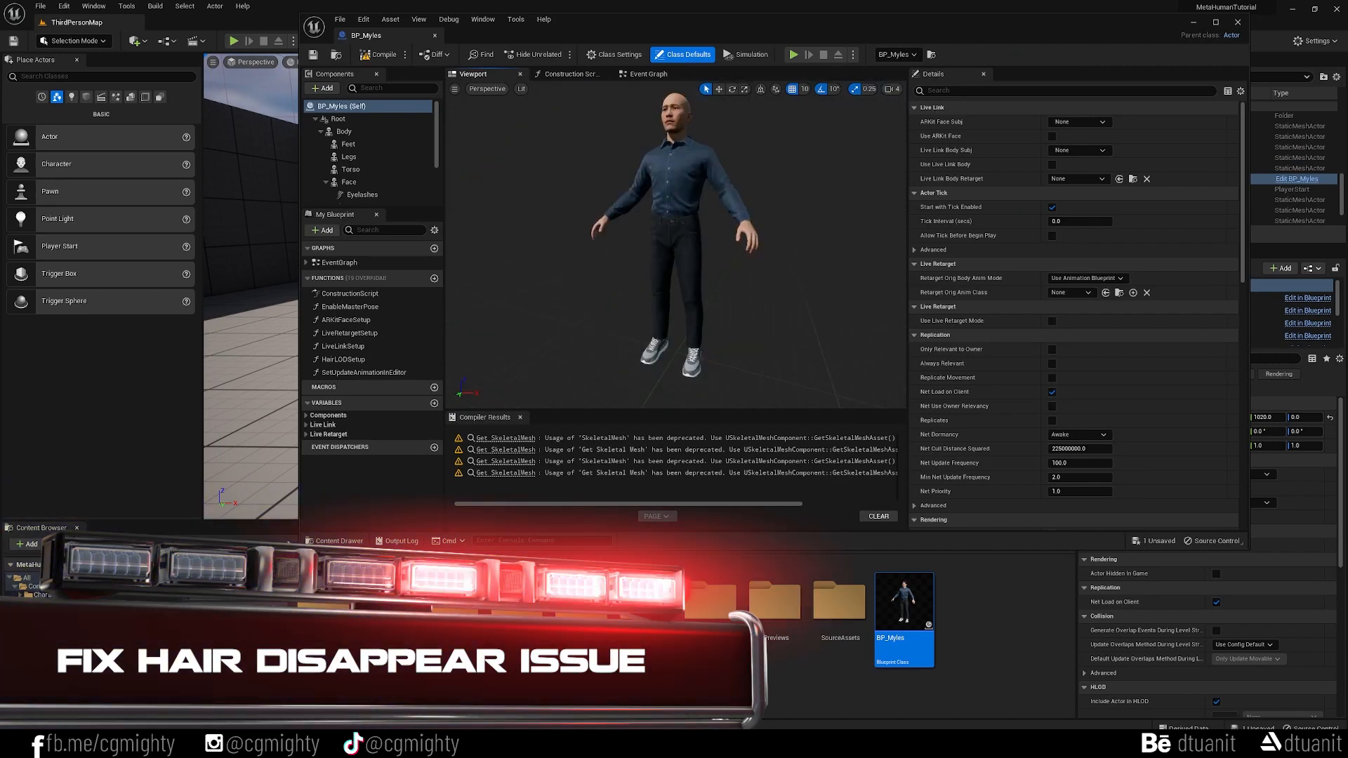
Lower the Blueprint viewport's camera speed to 2 and move the view closer to the character's upper body.
{"action": "scroll", "coordinate": [674, 246], "scroll_direction": "up", "scroll_amount": 3}
{"action": "left_click", "coordinate": [892, 89]}
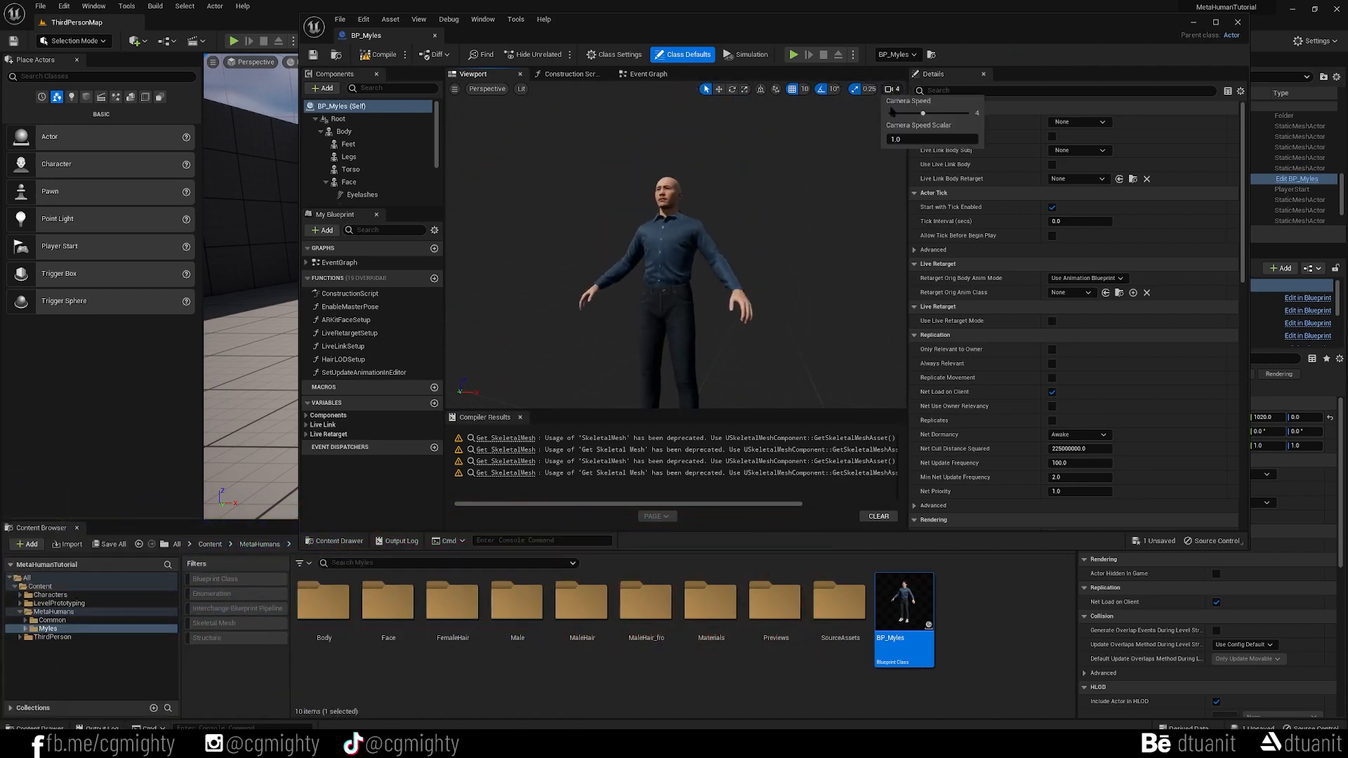
{"action": "scroll", "coordinate": [825, 149], "scroll_direction": "up", "scroll_amount": 4}
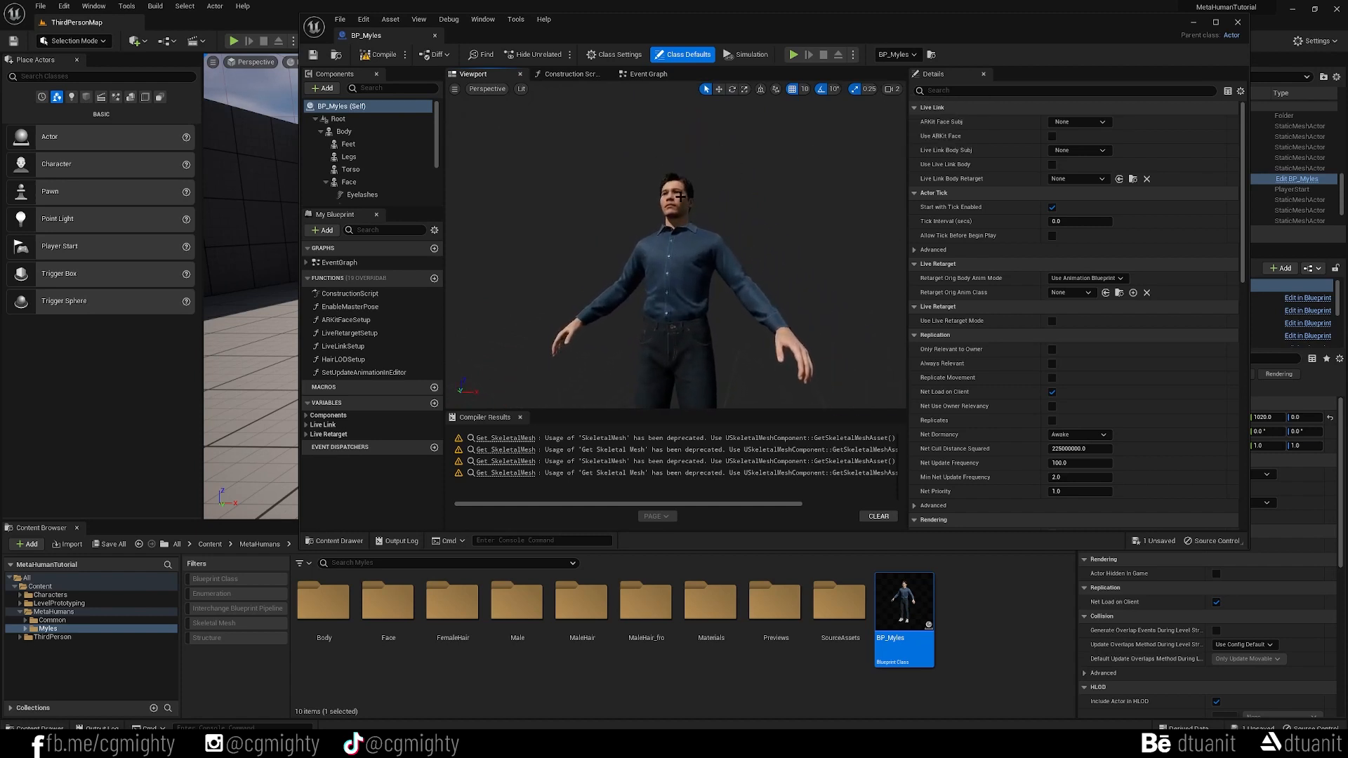
Set the LODSync component's Forced LOD to 1 and check the character's hair in the level.
{"action": "scroll", "coordinate": [374, 197], "scroll_direction": "down", "scroll_amount": 3}
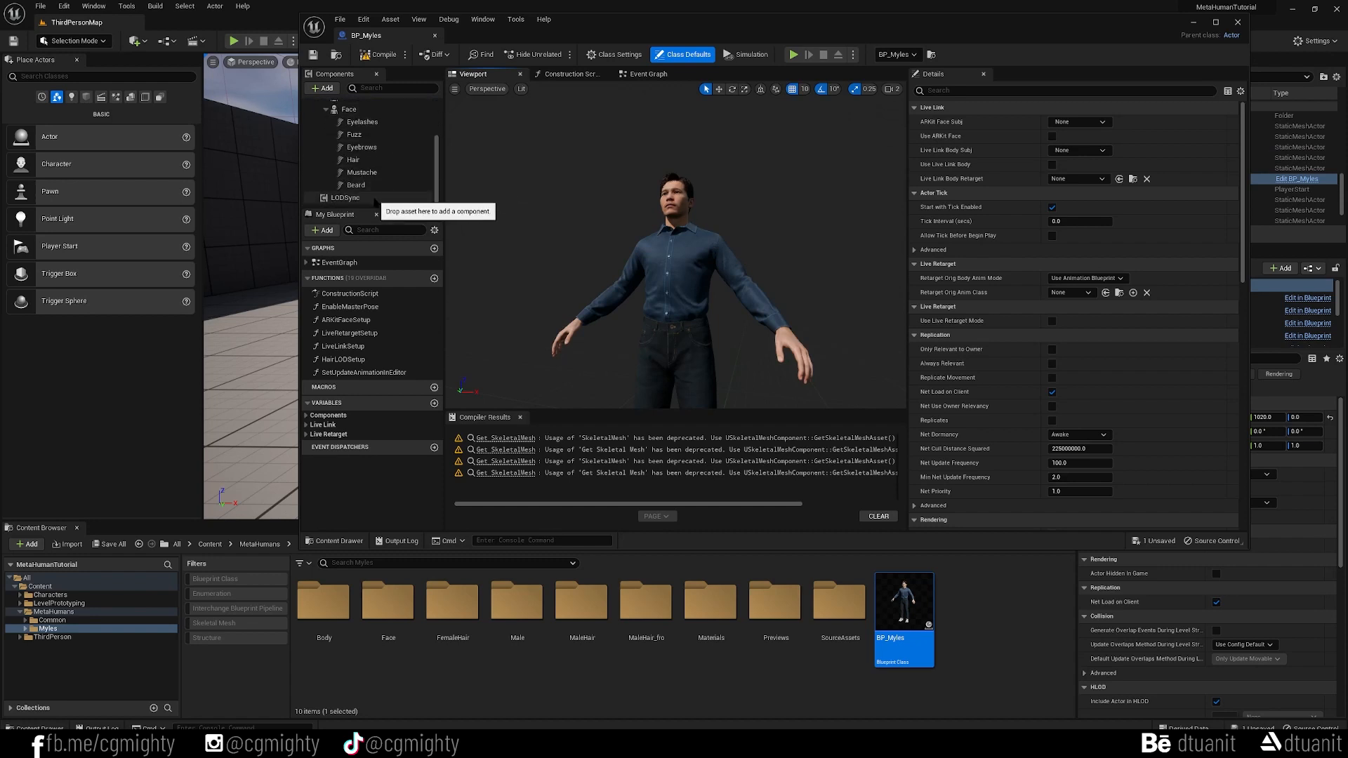
{"action": "left_click", "coordinate": [374, 199]}
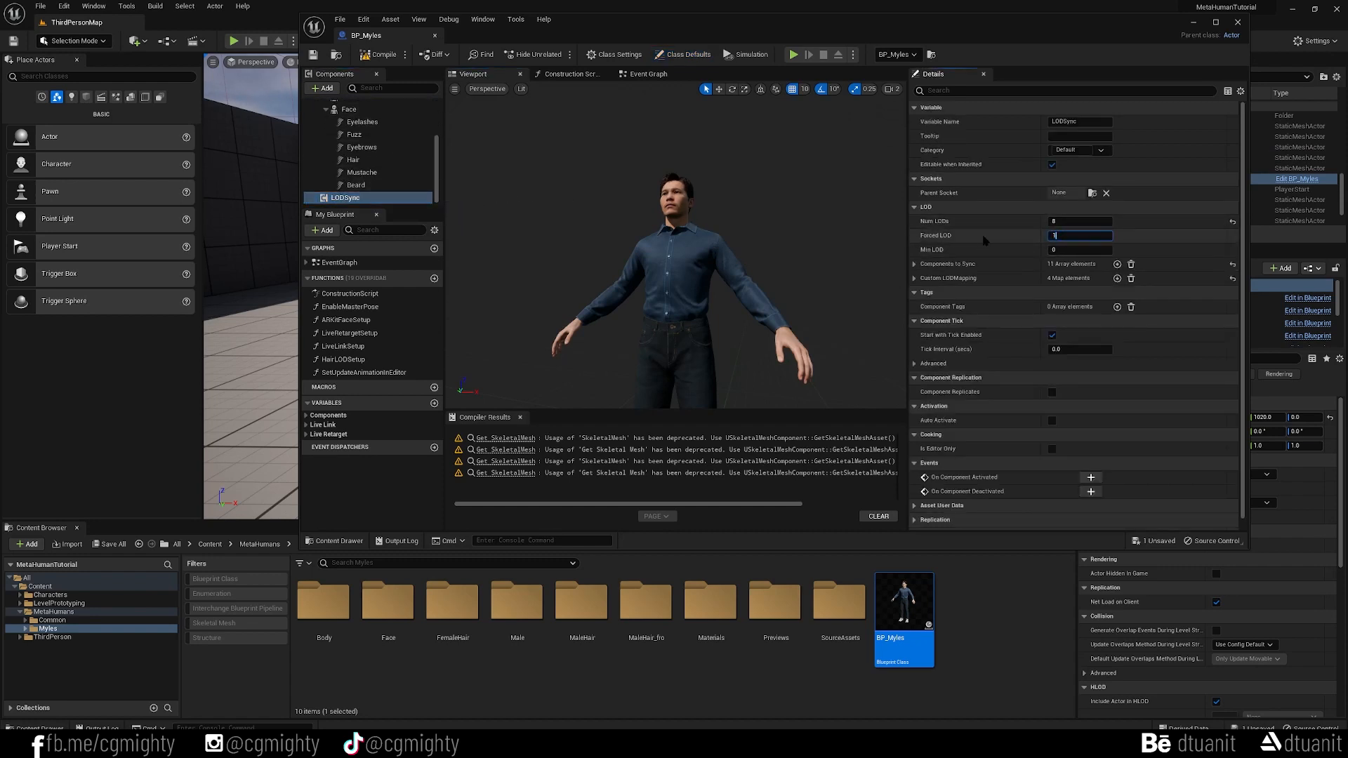
{"action": "key", "text": "Return"}
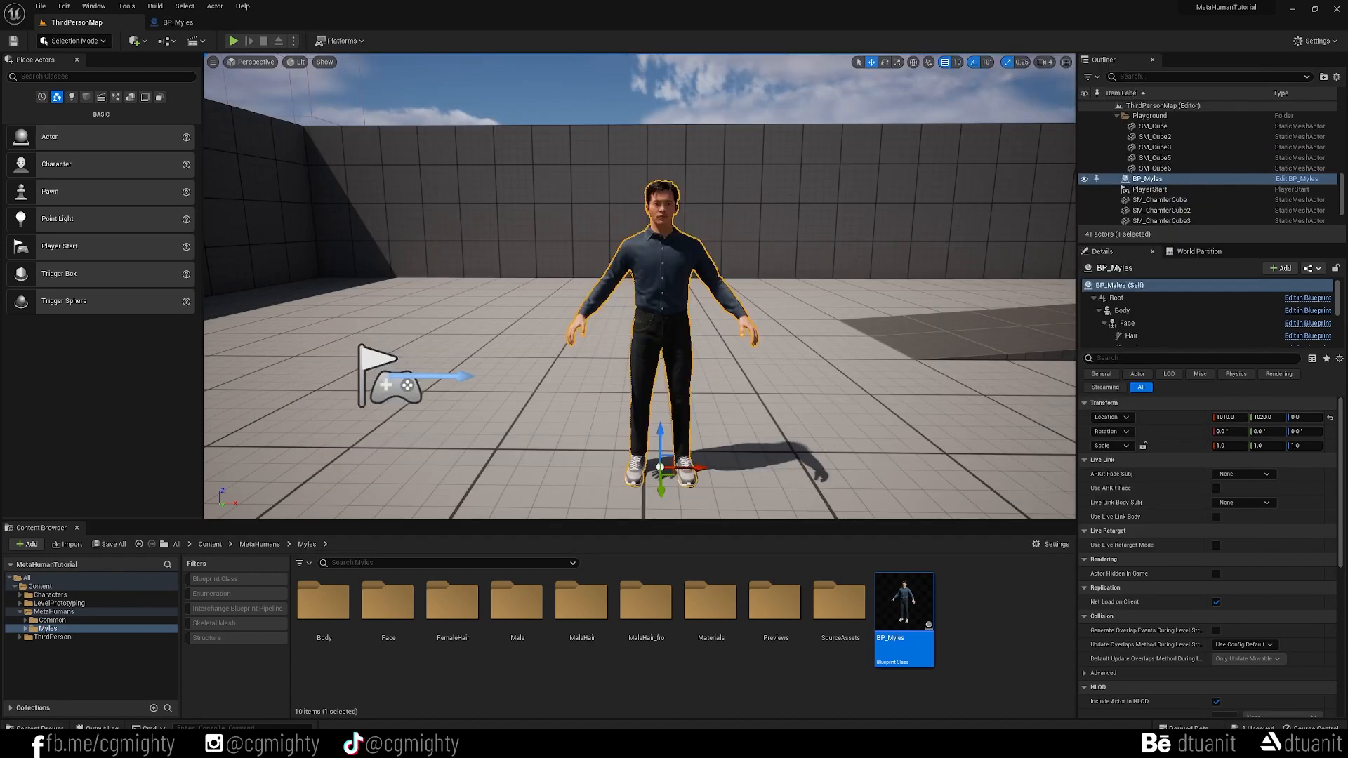
{"action": "scroll", "coordinate": [639, 281], "scroll_direction": "down", "scroll_amount": 3}
{"action": "scroll", "coordinate": [639, 281], "scroll_direction": "up", "scroll_amount": 3}
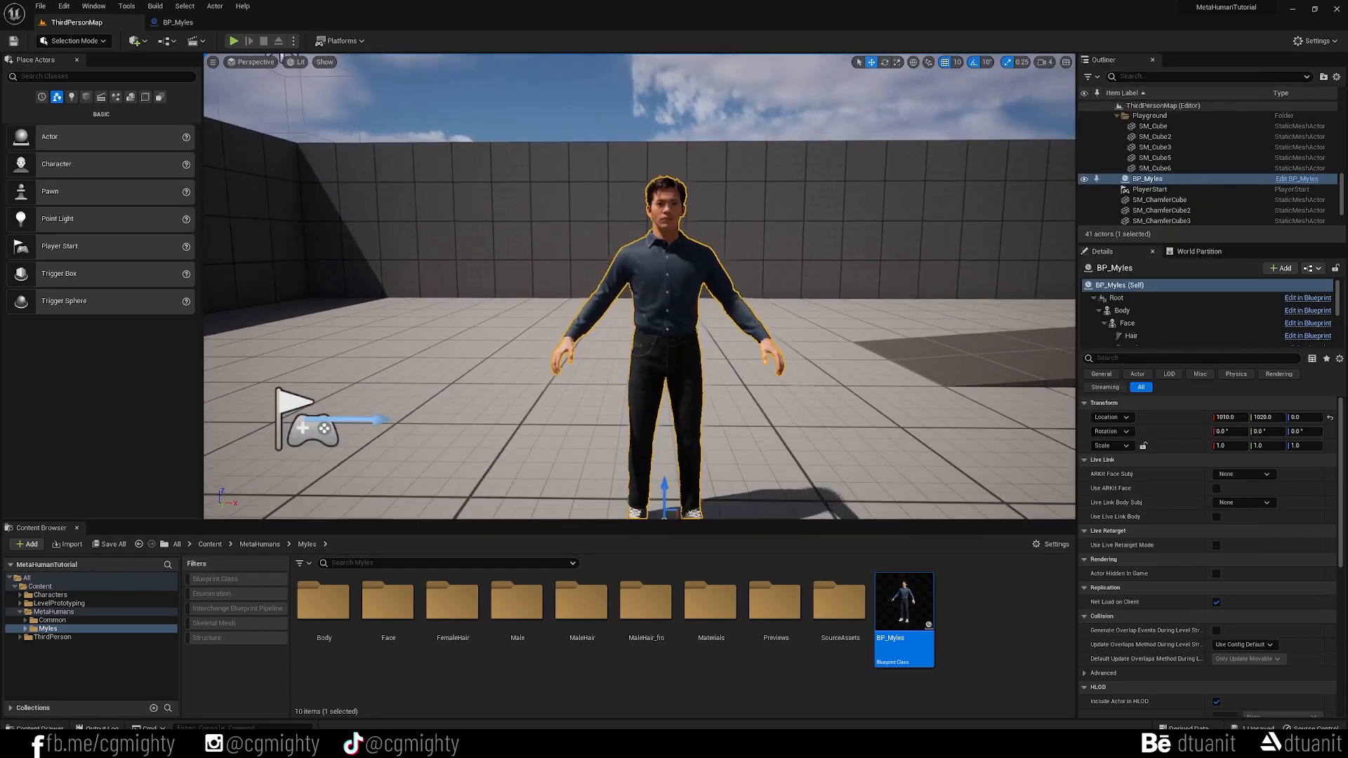
Set the overall quality in the engine scalability settings to Medium.
{"action": "left_click", "coordinate": [1314, 41]}
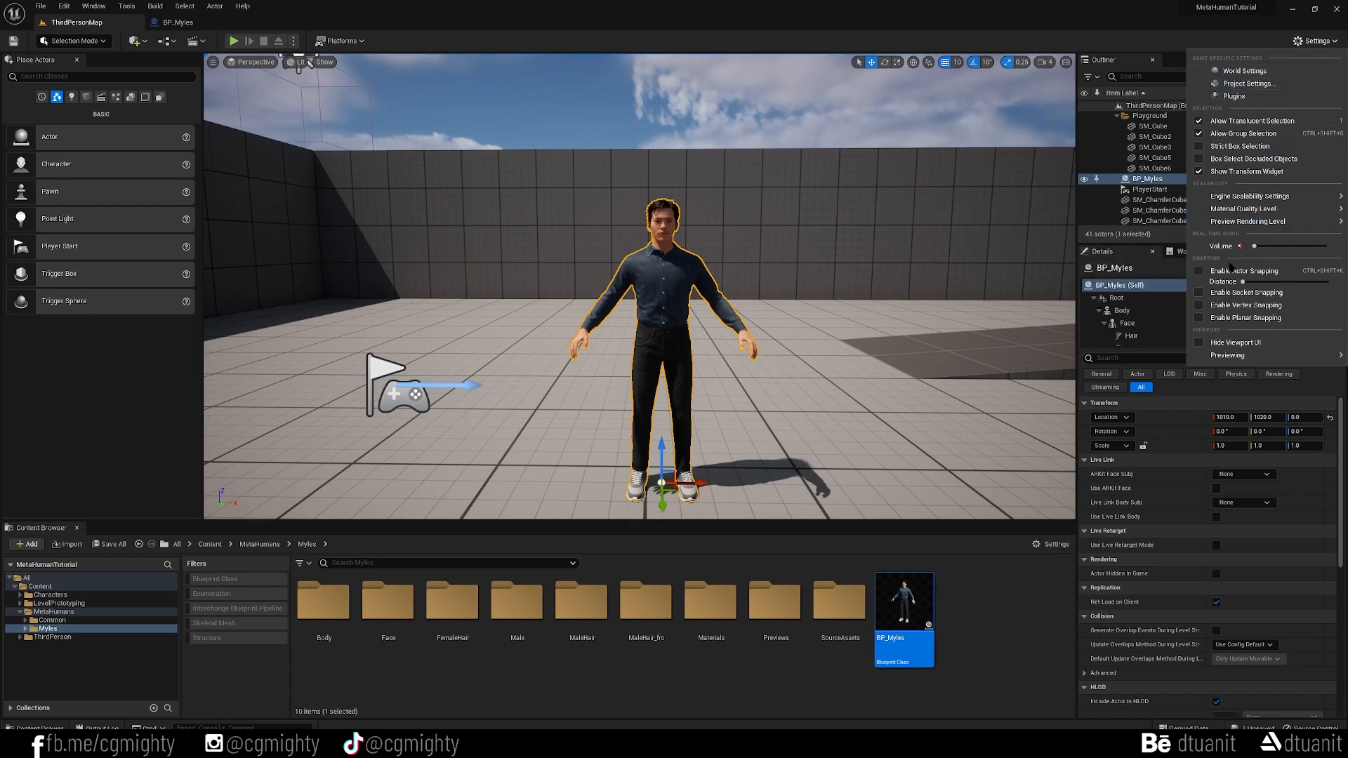
{"action": "mouse_move", "coordinate": [1224, 206]}
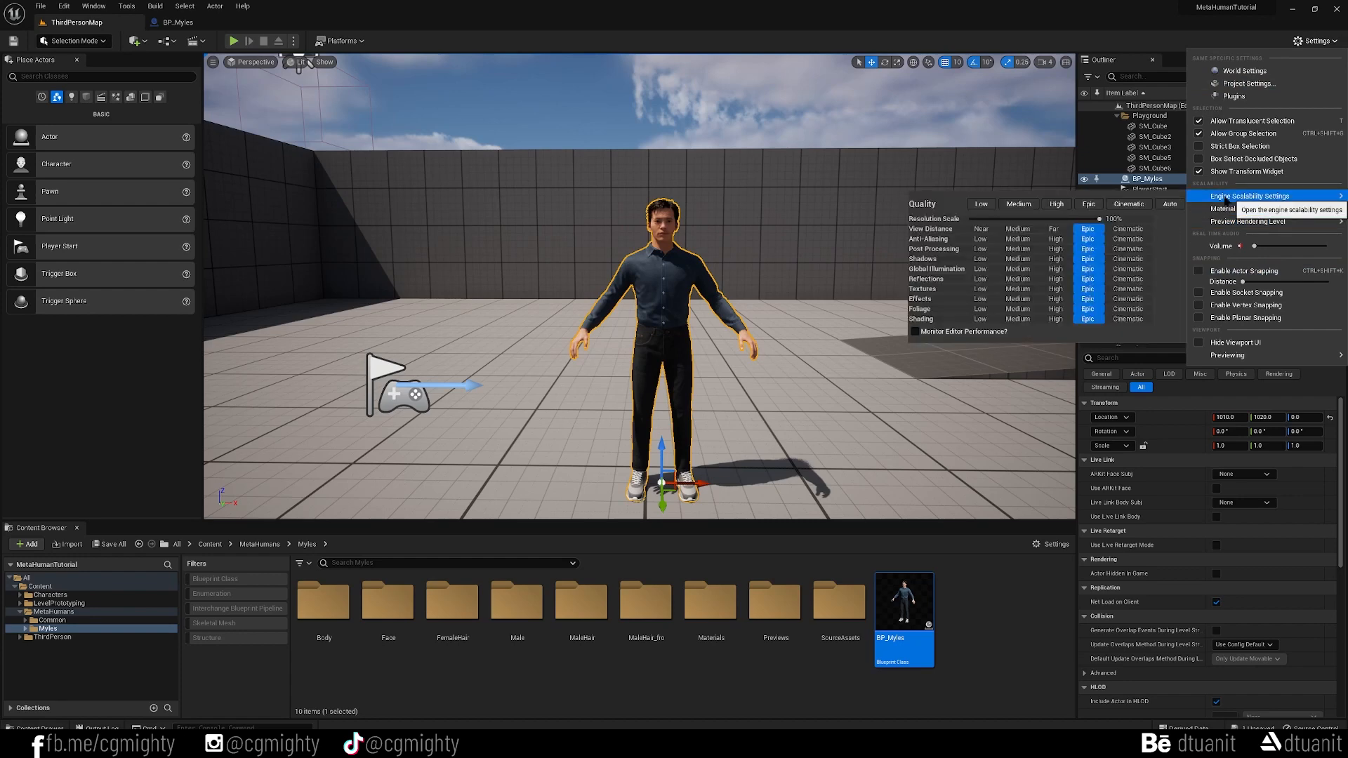
{"action": "left_click", "coordinate": [1037, 206]}
{"action": "left_click", "coordinate": [1044, 148]}
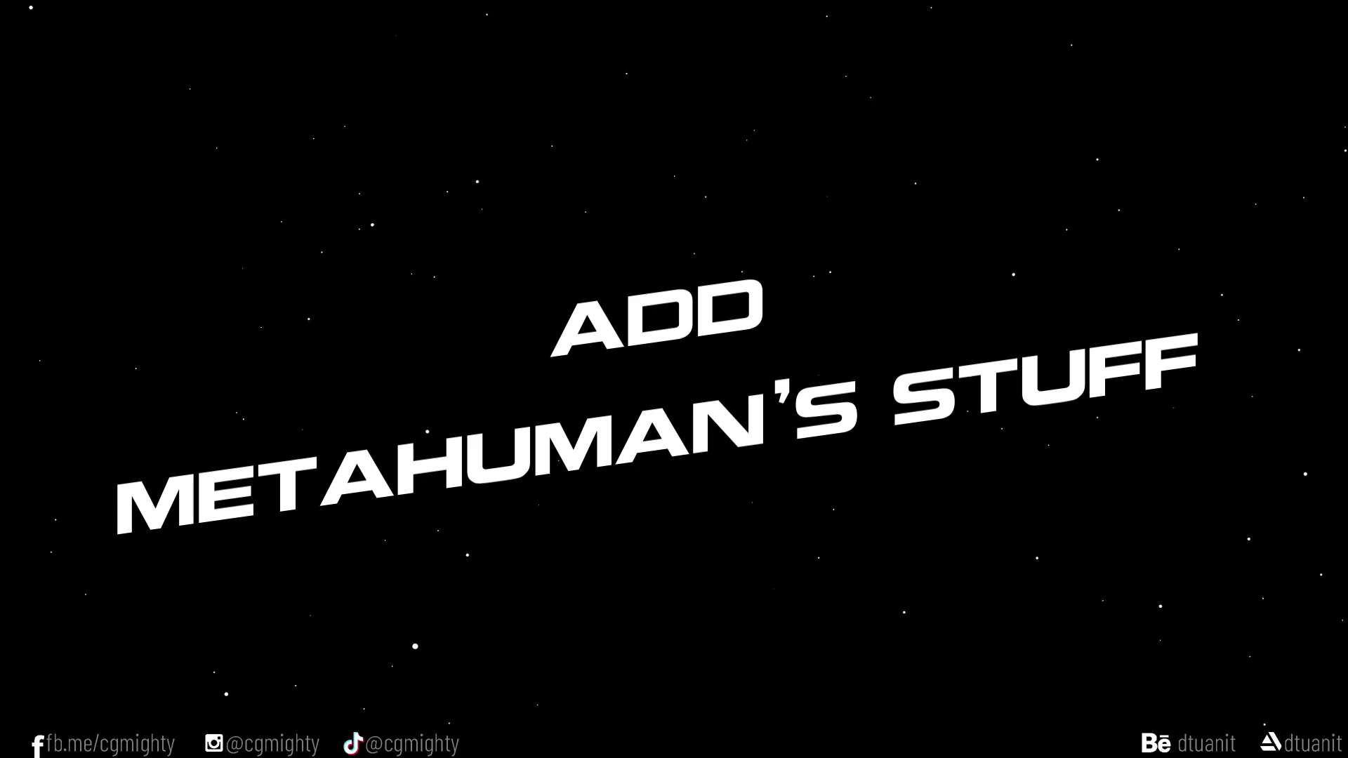
Find City Sample Crowds in the Epic Games Launcher's Marketplace and add it to the MetaHumanTutorial project.
{"action": "type", "text": "crowd"}
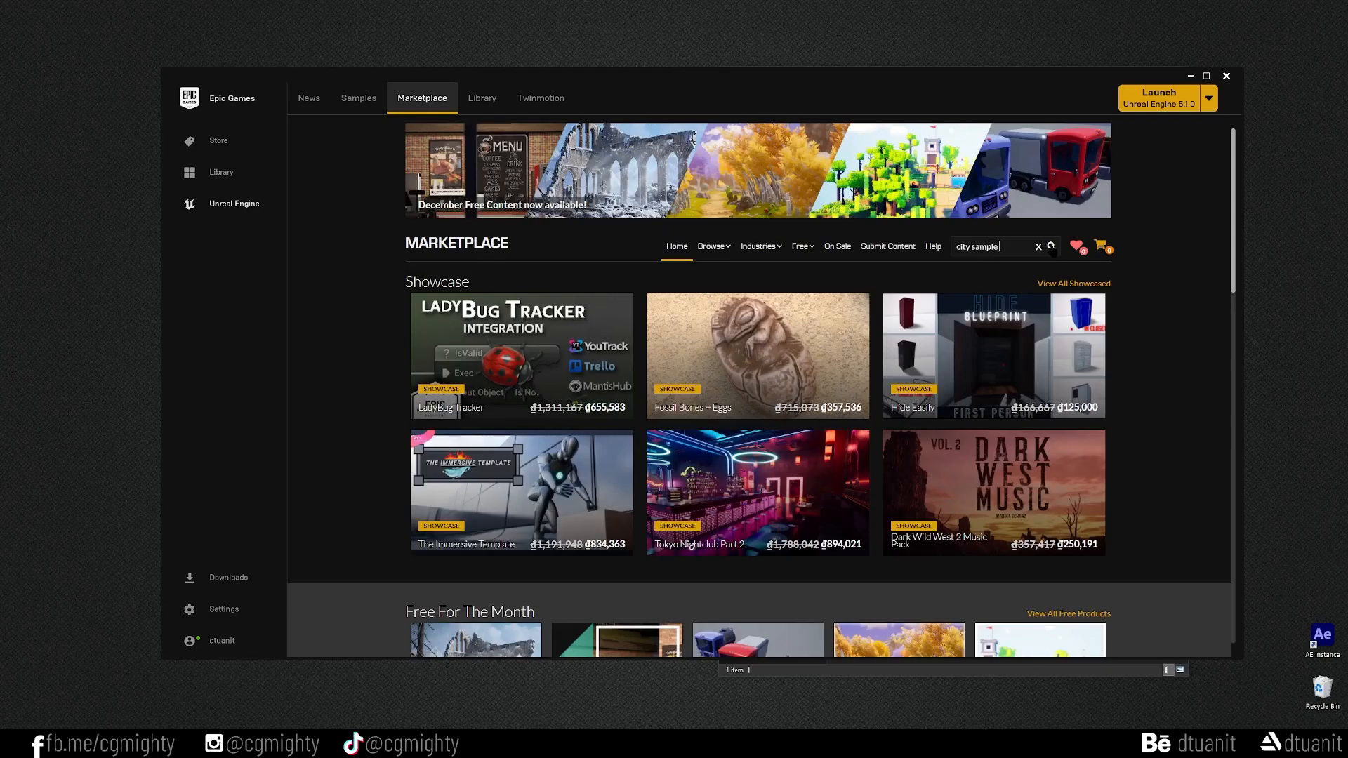
{"action": "left_click", "coordinate": [1004, 265]}
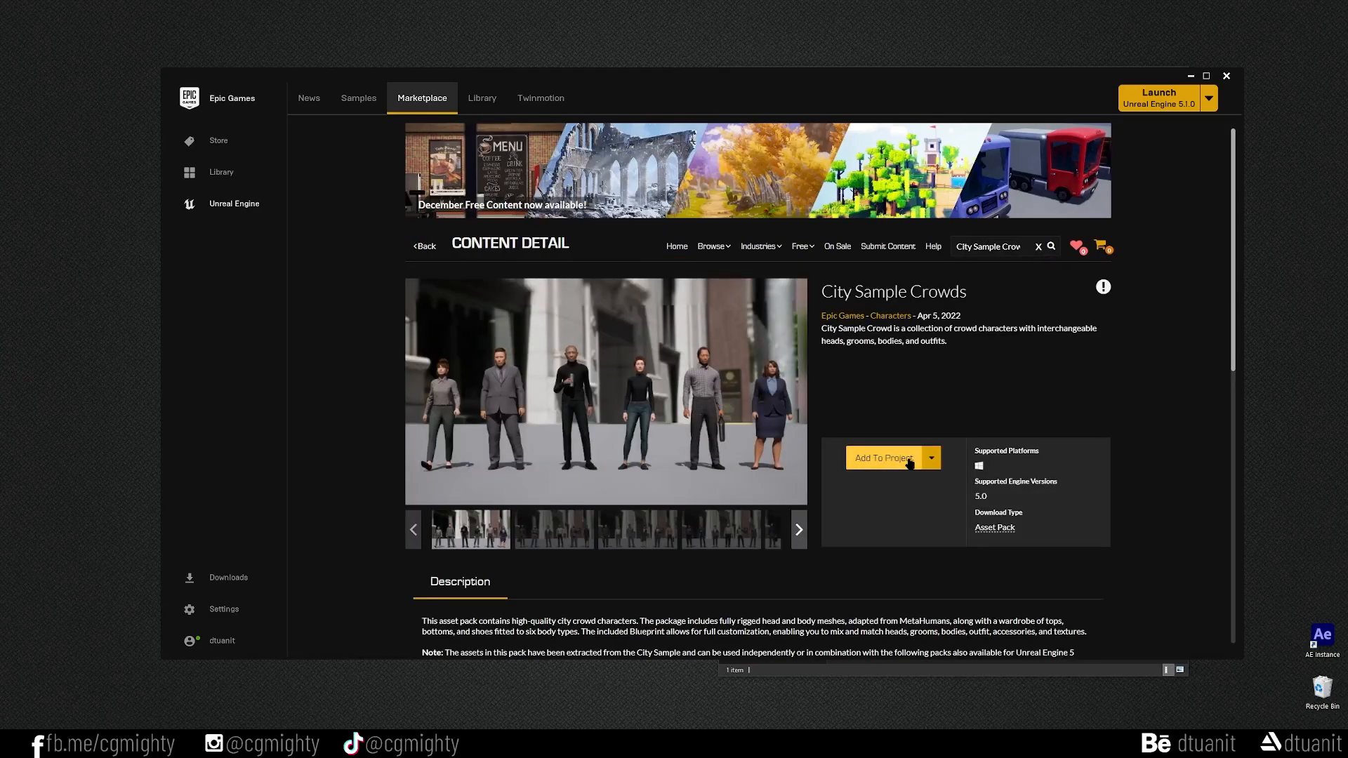
{"action": "left_click", "coordinate": [884, 458]}
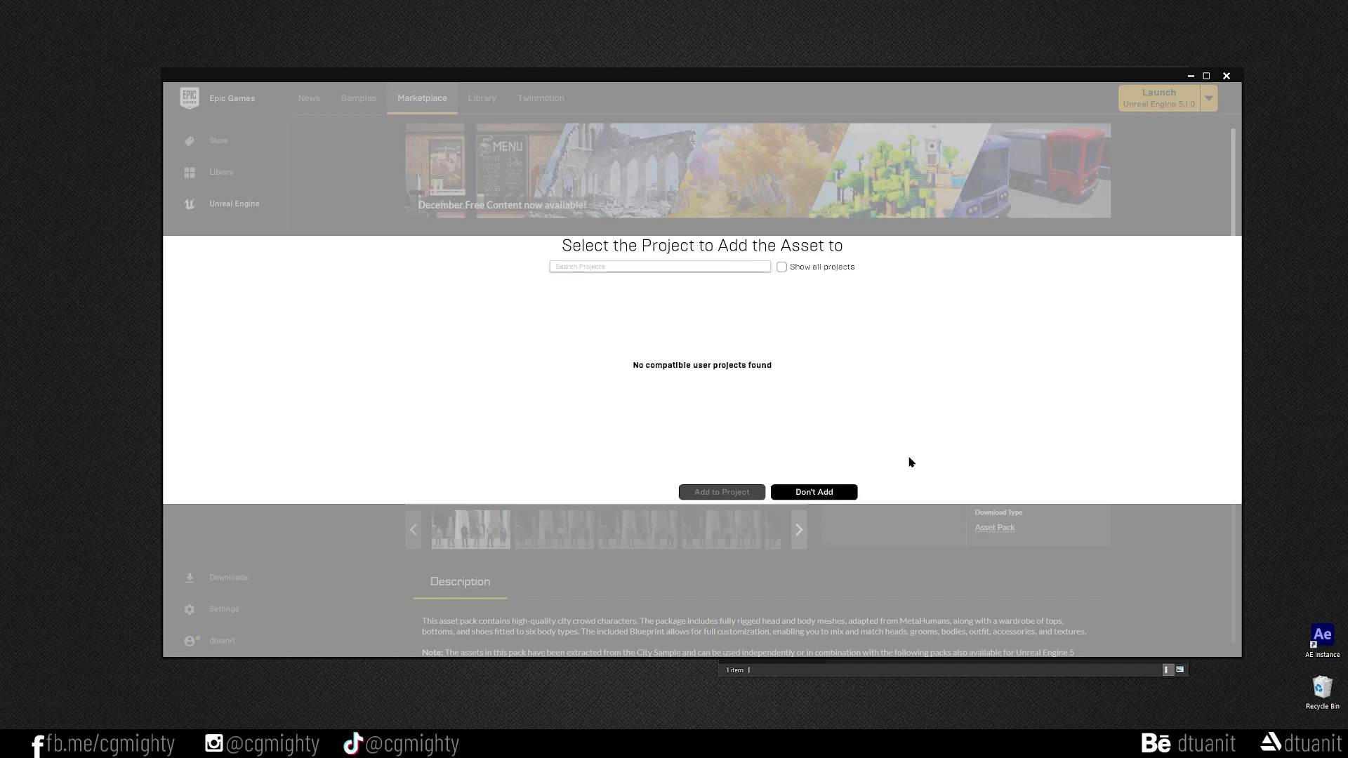
{"action": "left_click", "coordinate": [782, 267]}
{"action": "left_click", "coordinate": [741, 318]}
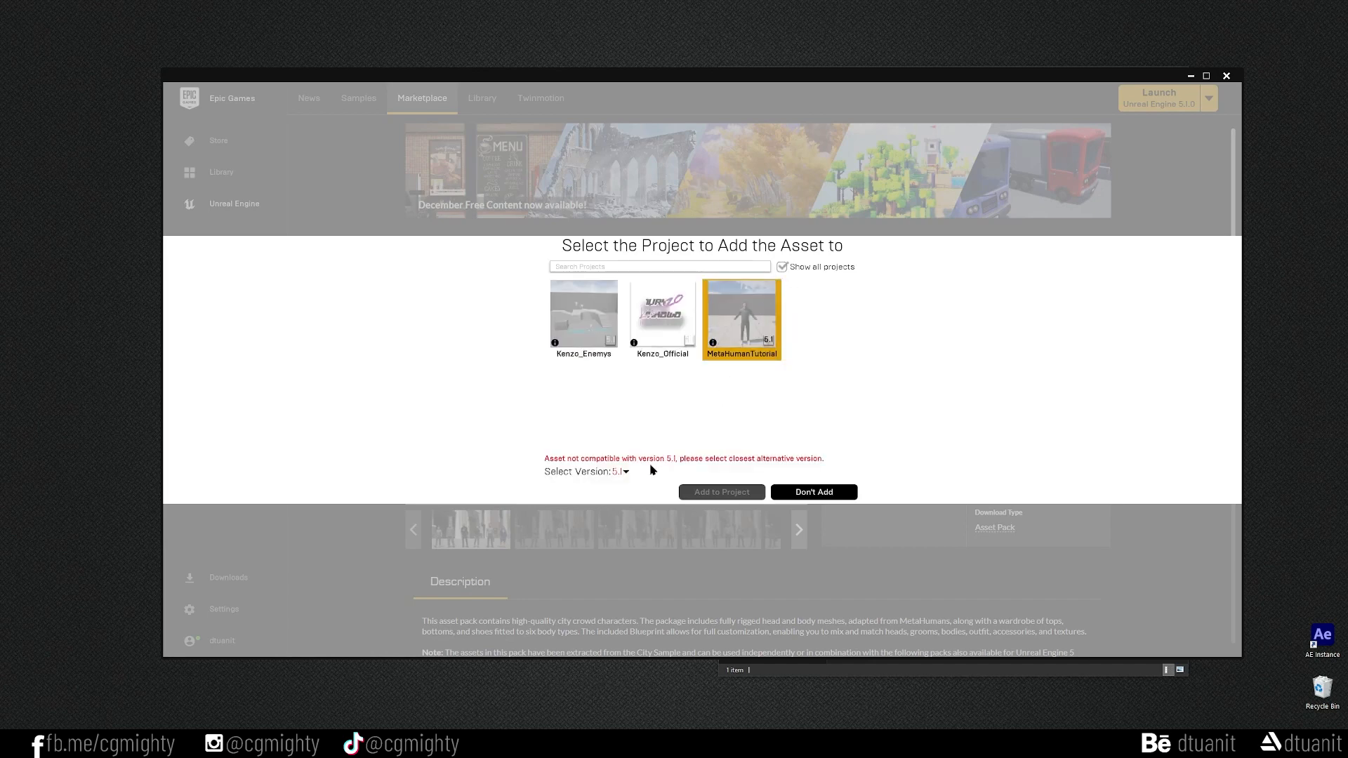
{"action": "left_click", "coordinate": [717, 492]}
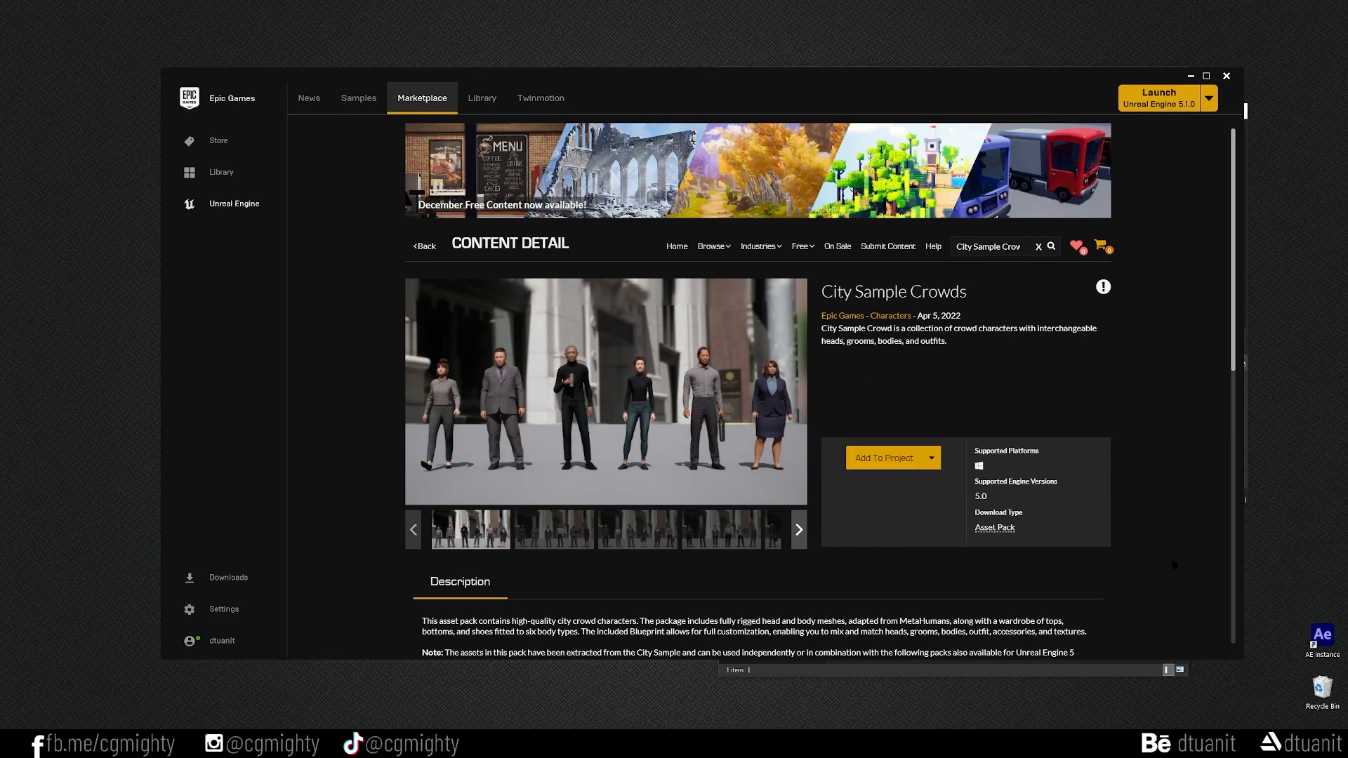
Reopen the MetaHumanTutorial project in Unreal Engine and filter the CitySampleCrowd folder to Blueprint classes.
{"action": "left_click", "coordinate": [1163, 105]}
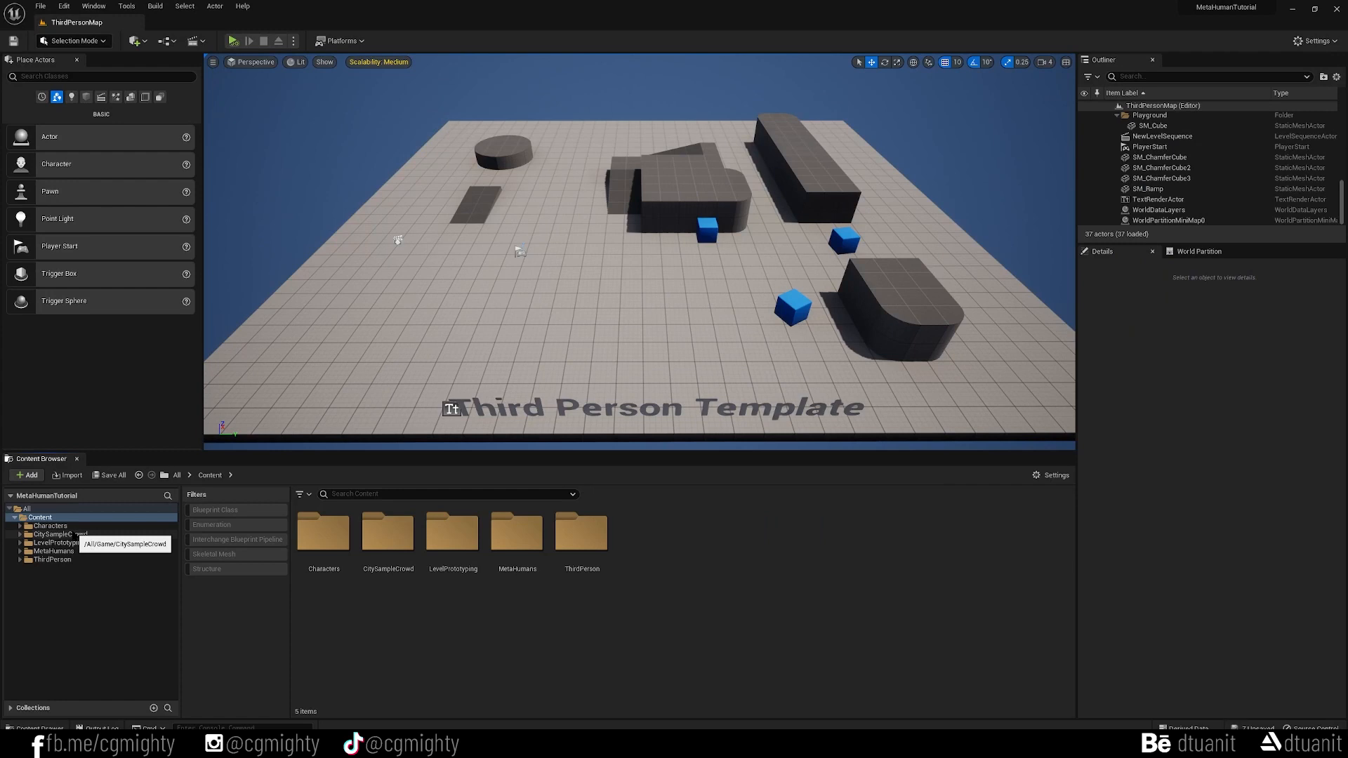
{"action": "left_click", "coordinate": [74, 535]}
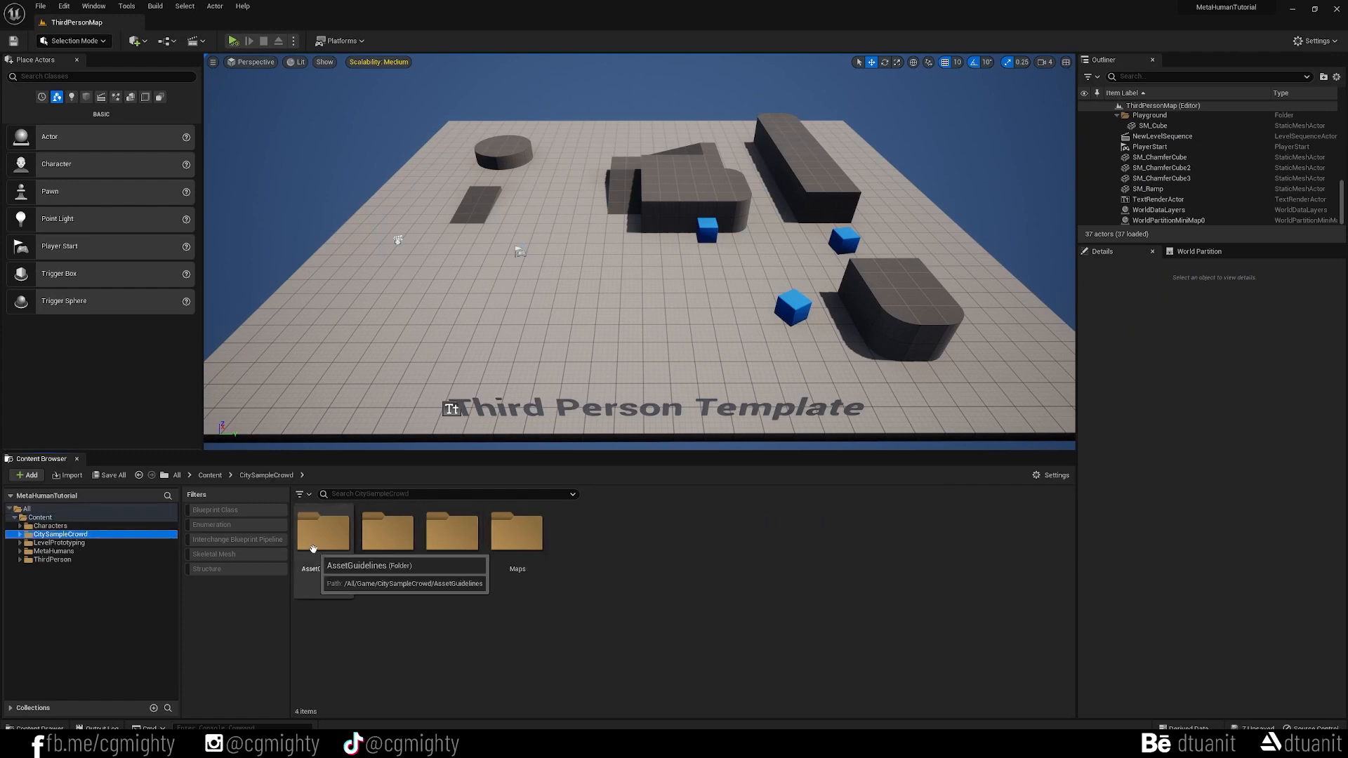
{"action": "left_click", "coordinate": [239, 512]}
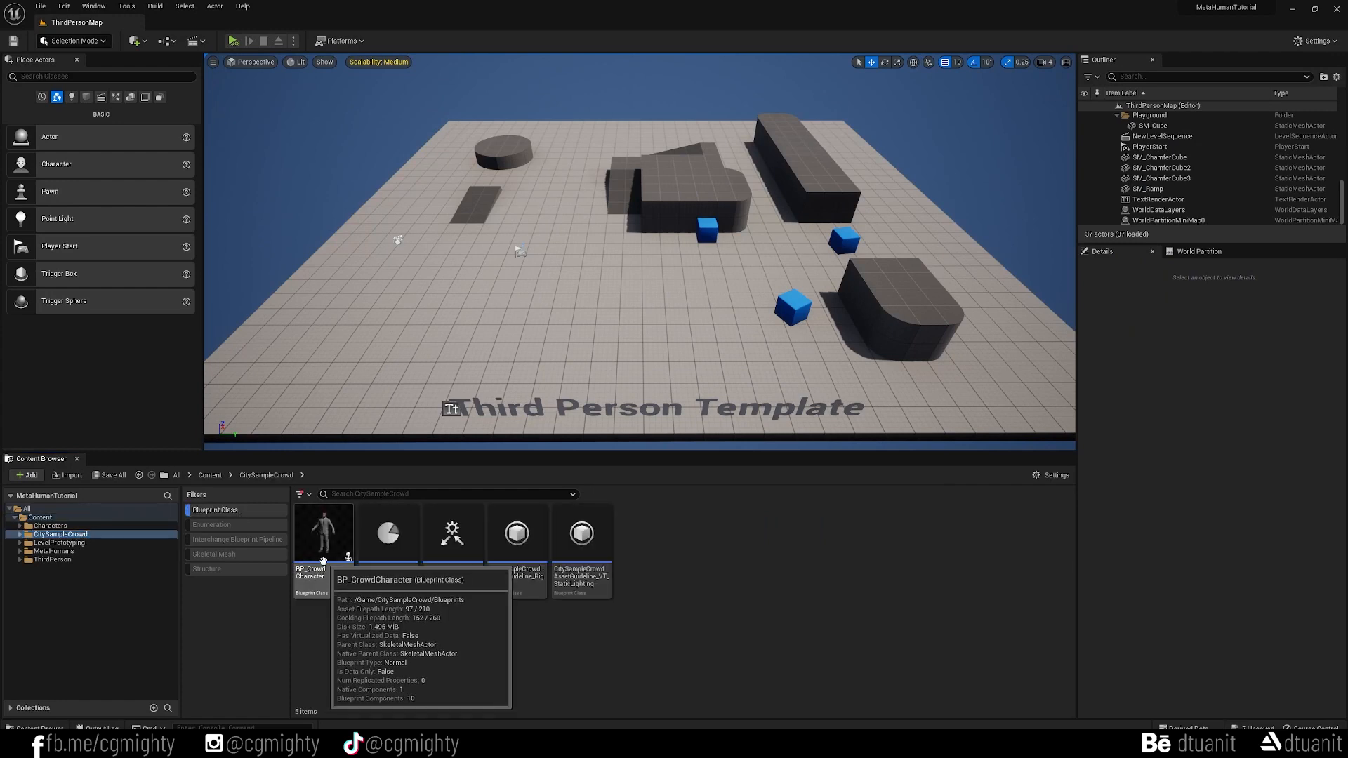
Place a BP_CrowdCharacter in an open area of the level's floor.
{"action": "key", "text": "w"}
{"action": "right_click_drag", "start_coordinate": [639, 252], "coordinate": [430, 209]}
{"action": "key", "text": "s"}
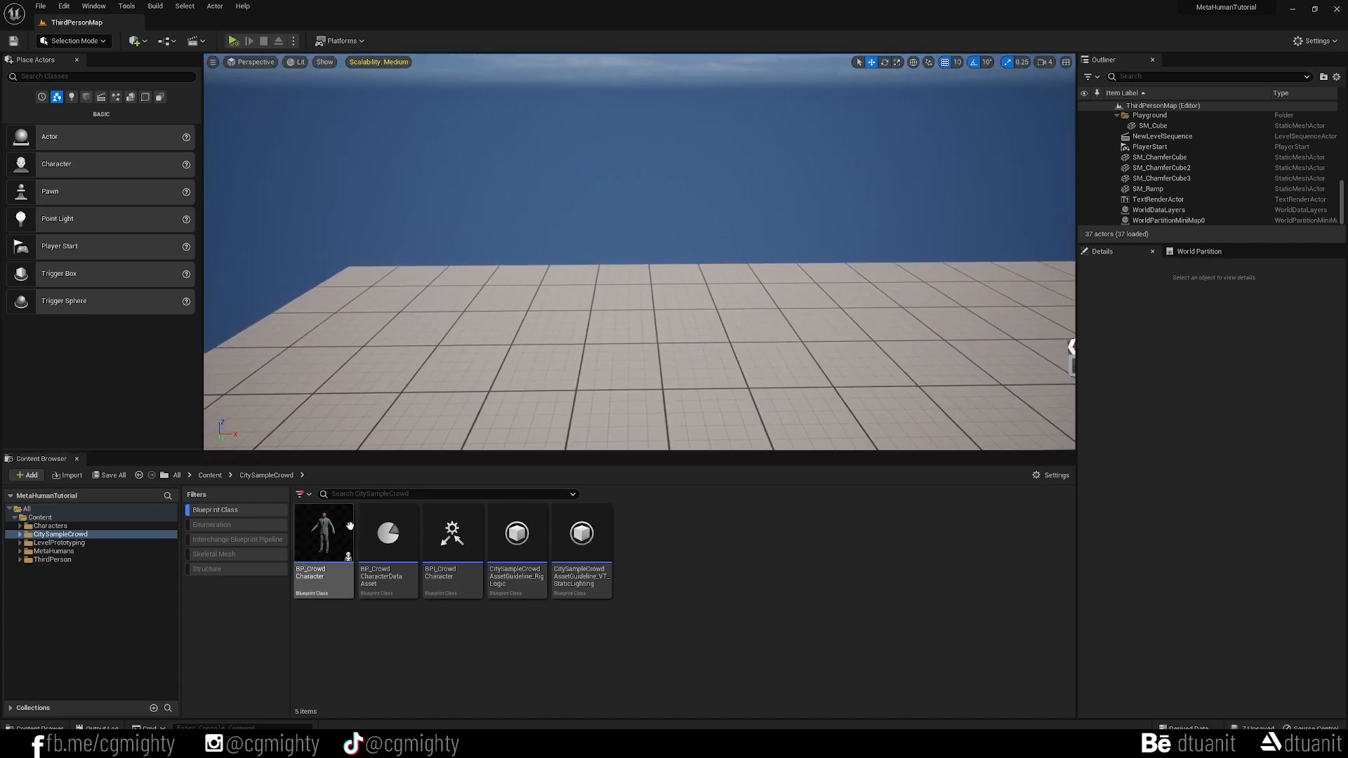
{"action": "left_click_drag", "start_coordinate": [333, 548], "coordinate": [536, 430]}
{"action": "left_click_drag", "start_coordinate": [732, 342], "coordinate": [678, 356]}
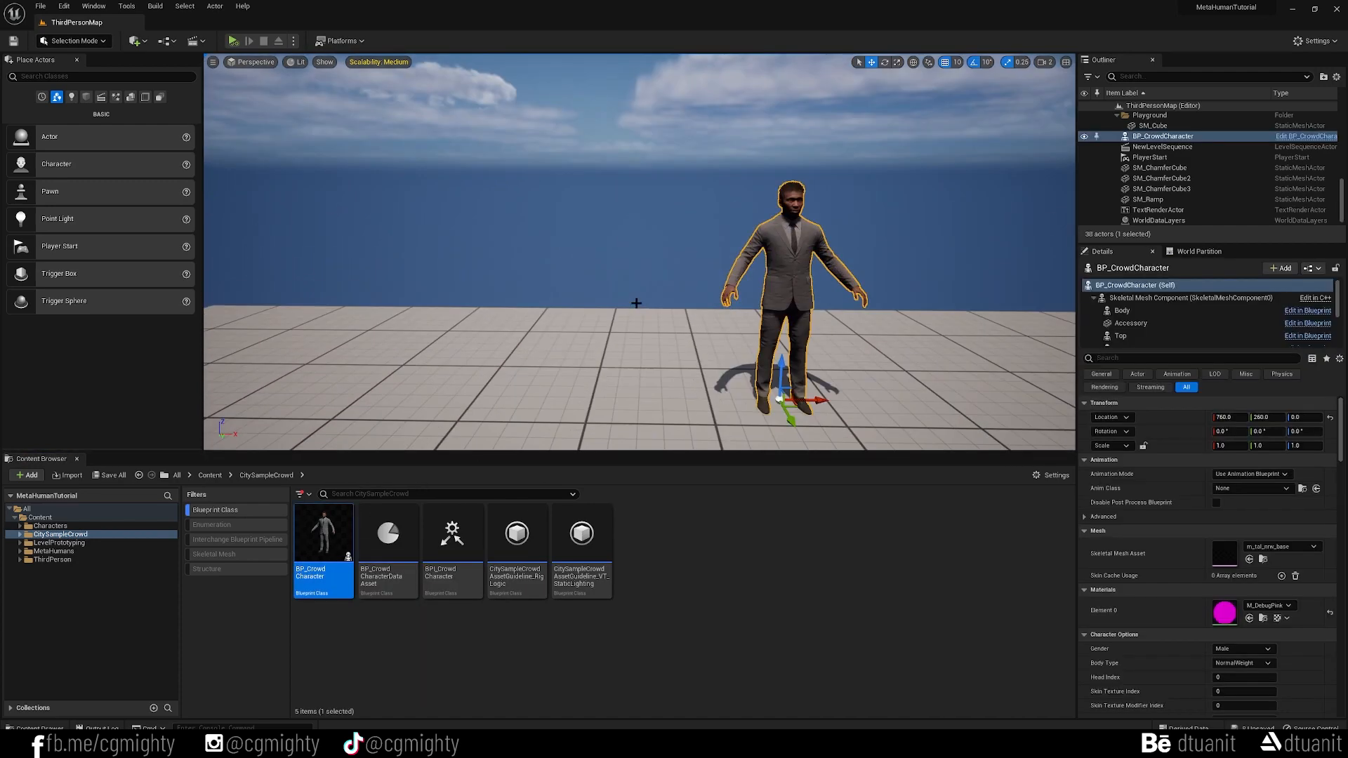
Place BP_Myles from the MetaHumans folder in the level beside the crowd character.
{"action": "left_click", "coordinate": [54, 551]}
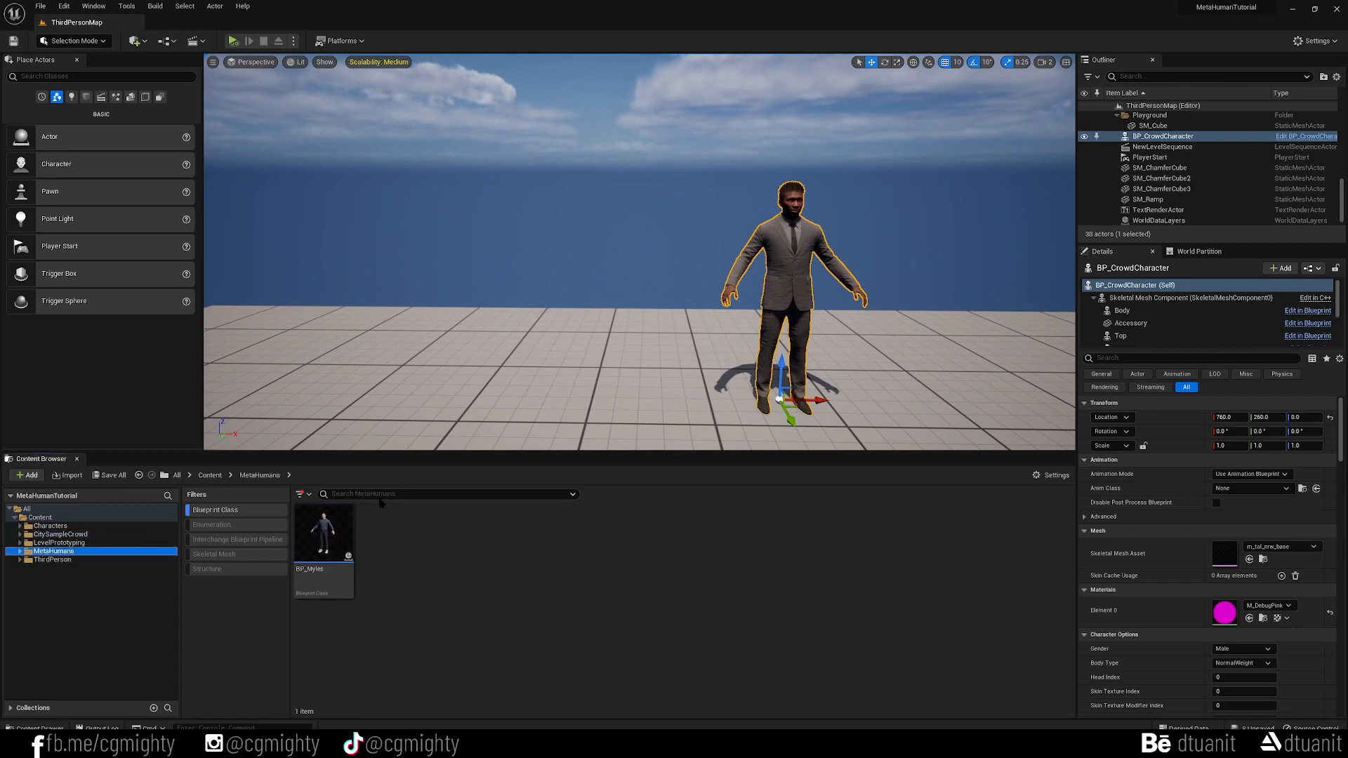
{"action": "left_click_drag", "start_coordinate": [326, 537], "coordinate": [593, 390]}
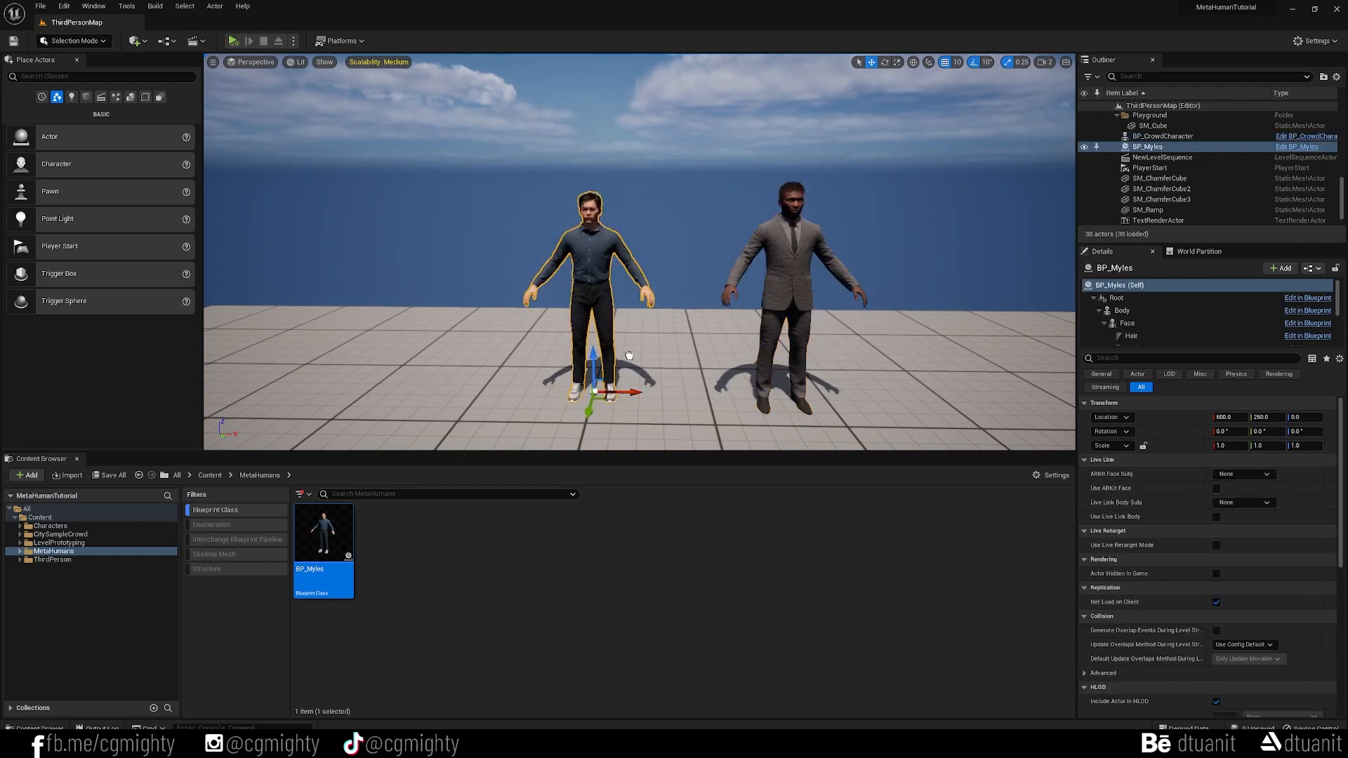
{"action": "left_click", "coordinate": [534, 574]}
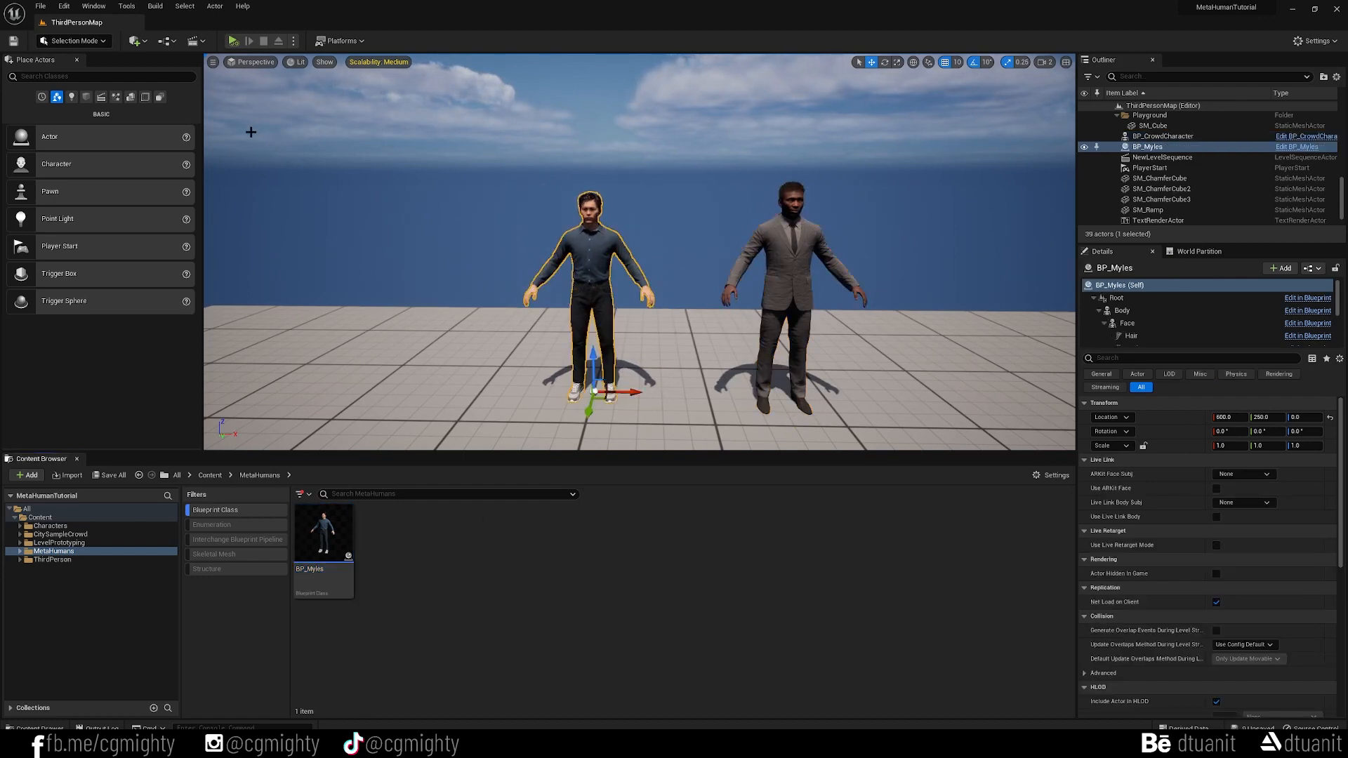
Create a new level sequence named MetaSeq in the Content folder.
{"action": "left_click", "coordinate": [192, 41]}
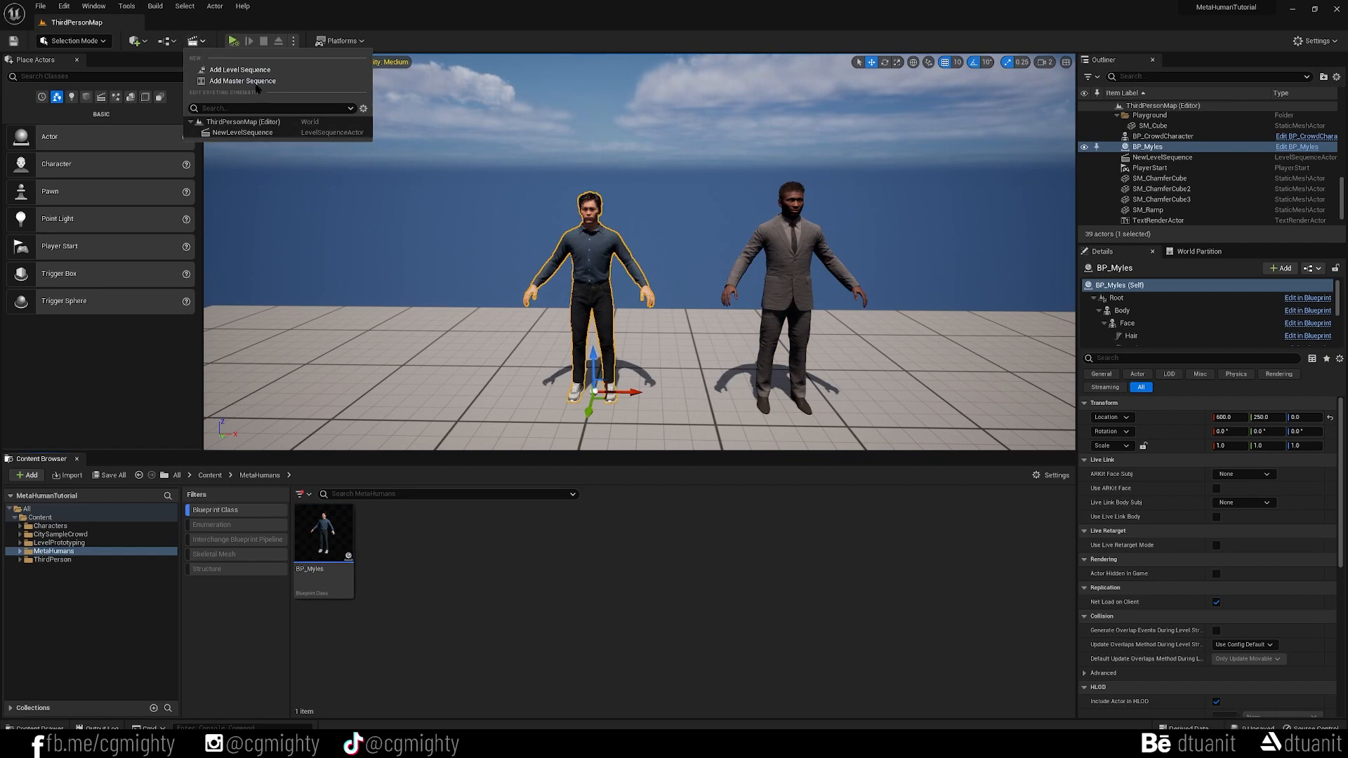
{"action": "left_click", "coordinate": [239, 70]}
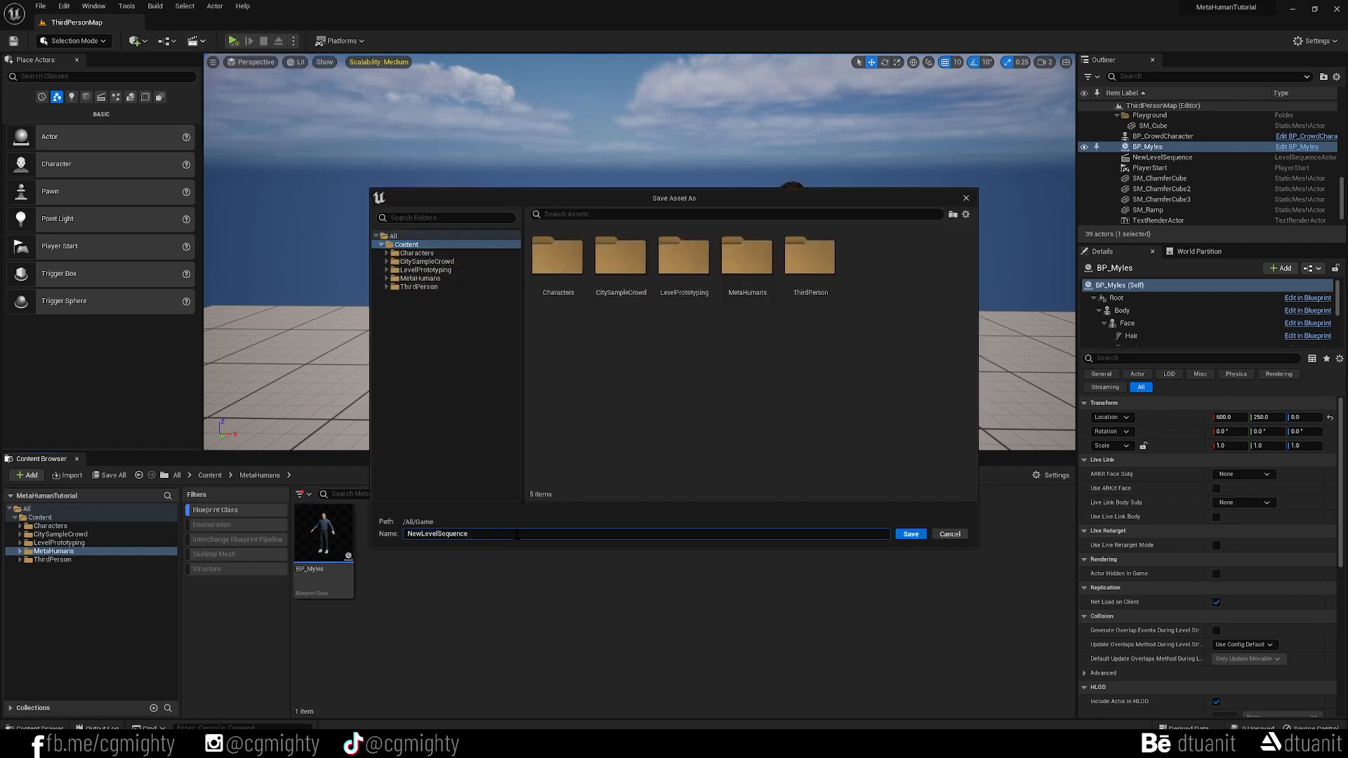
{"action": "left_click", "coordinate": [910, 534]}
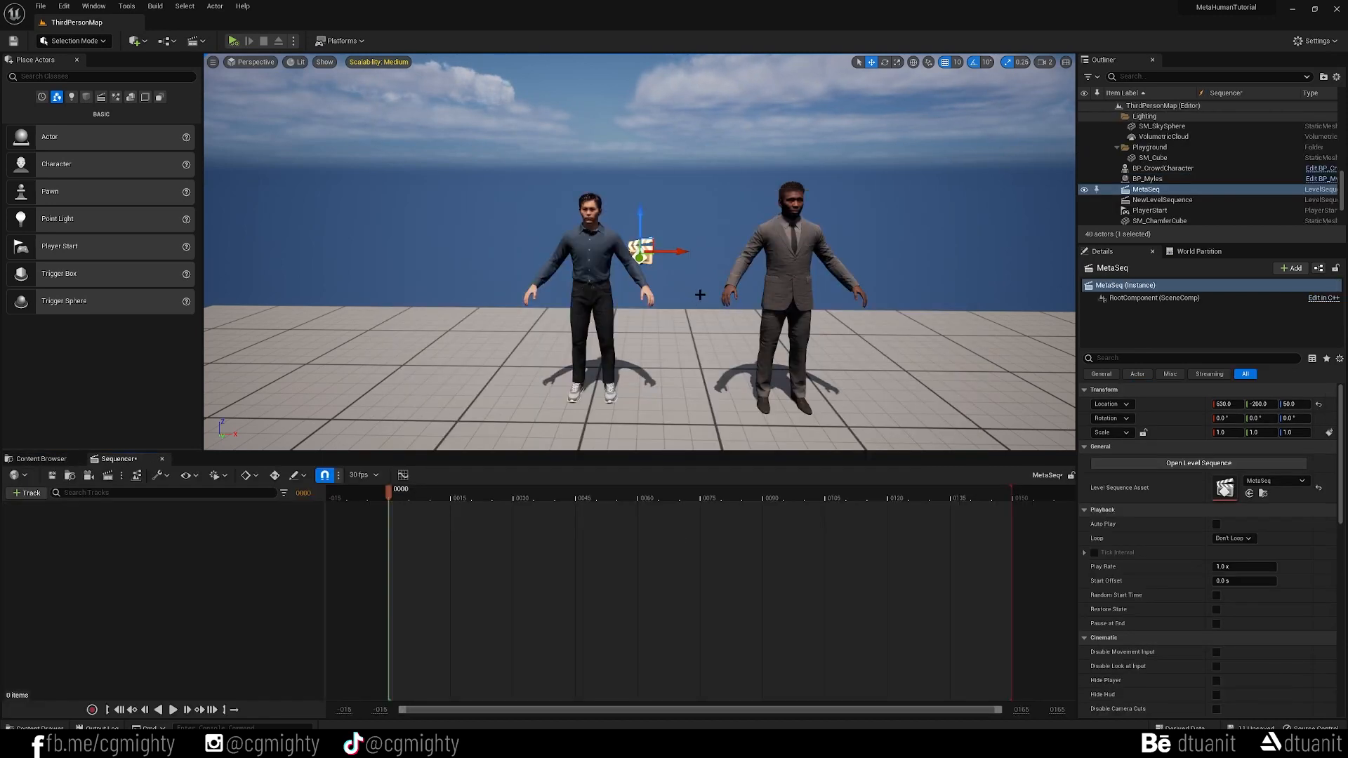
Add the BP_CrowdCharacter actor to the MetaSeq sequence.
{"action": "right_click_drag", "start_coordinate": [704, 294], "coordinate": [710, 287]}
{"action": "left_click", "coordinate": [747, 271]}
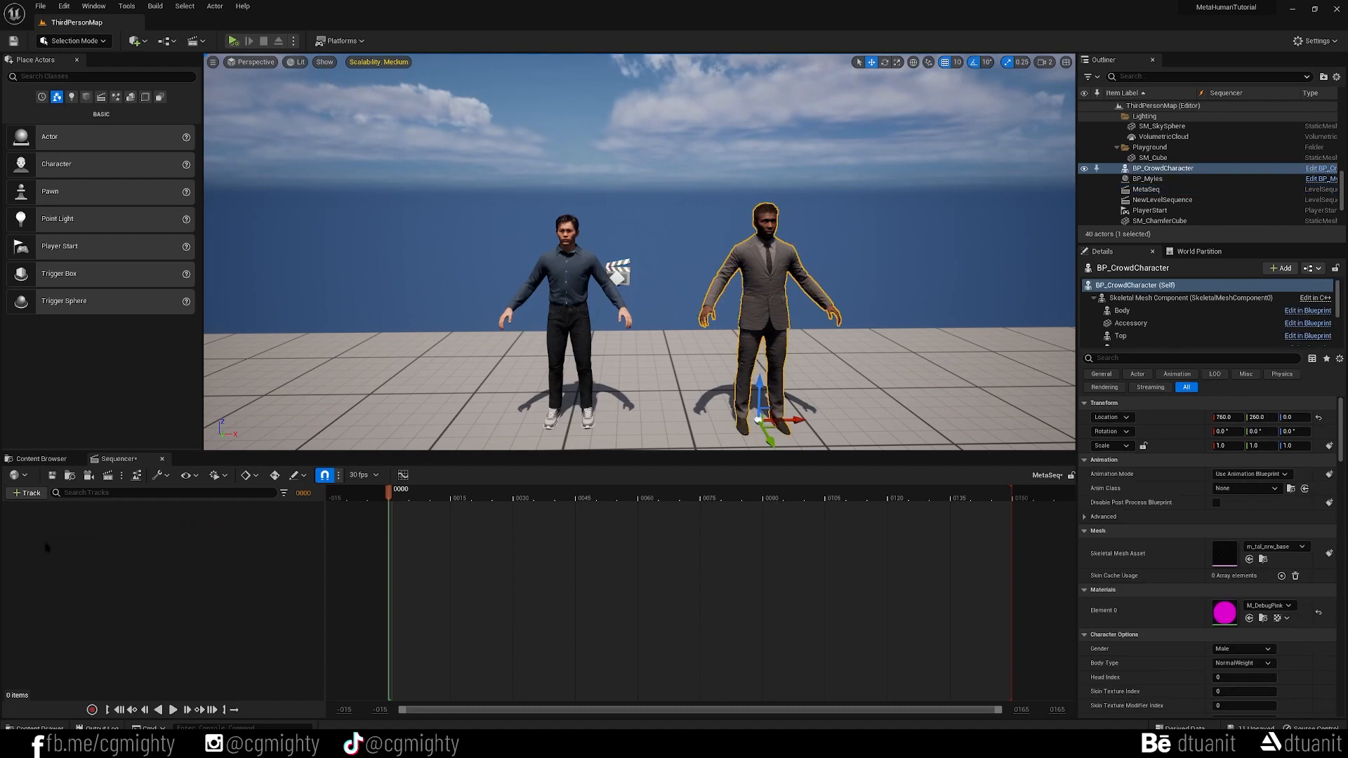
{"action": "left_click", "coordinate": [26, 493]}
{"action": "mouse_move", "coordinate": [63, 509]}
{"action": "left_click", "coordinate": [211, 504]}
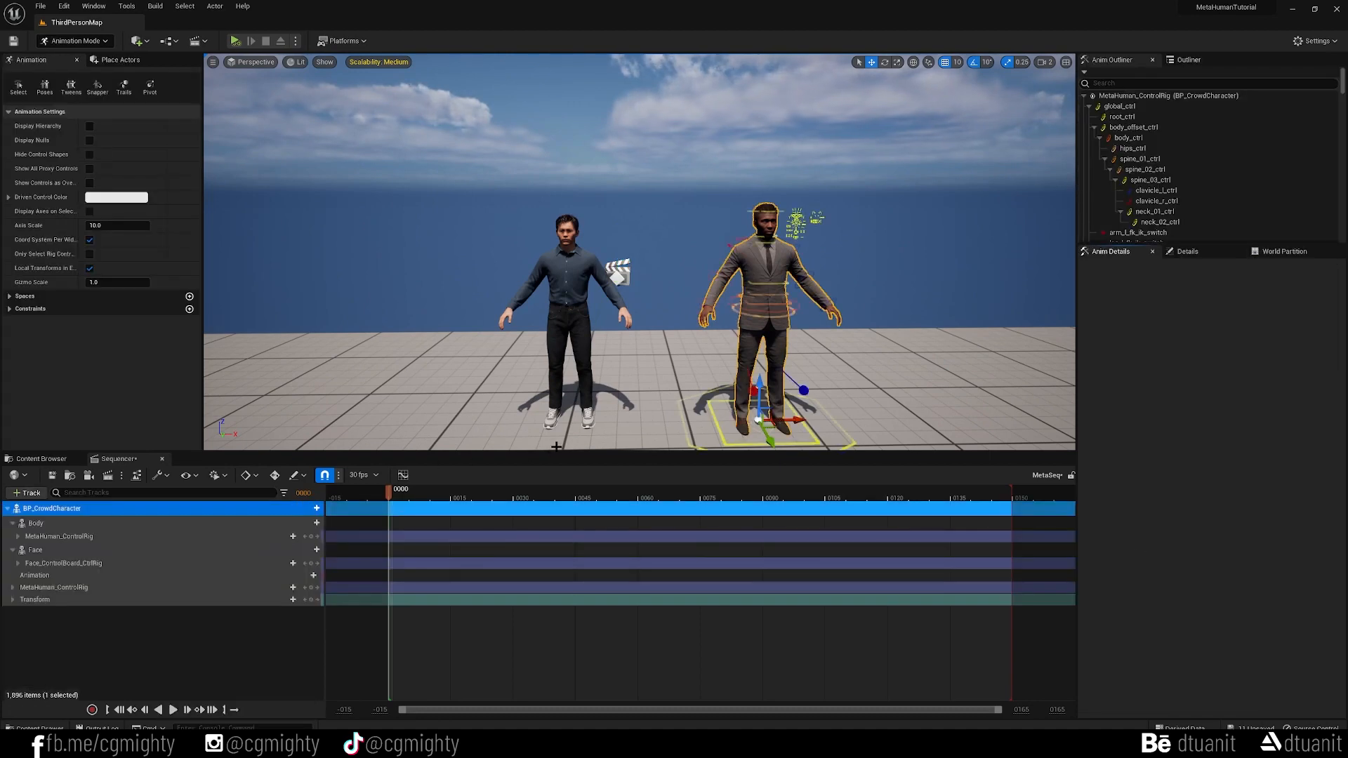
Delete the body, face and actor-level control rig tracks of BP_CrowdCharacter from the sequence.
{"action": "left_click", "coordinate": [143, 537]}
{"action": "key", "text": "Delete"}
{"action": "left_click", "coordinate": [126, 551]}
{"action": "key", "text": "Delete"}
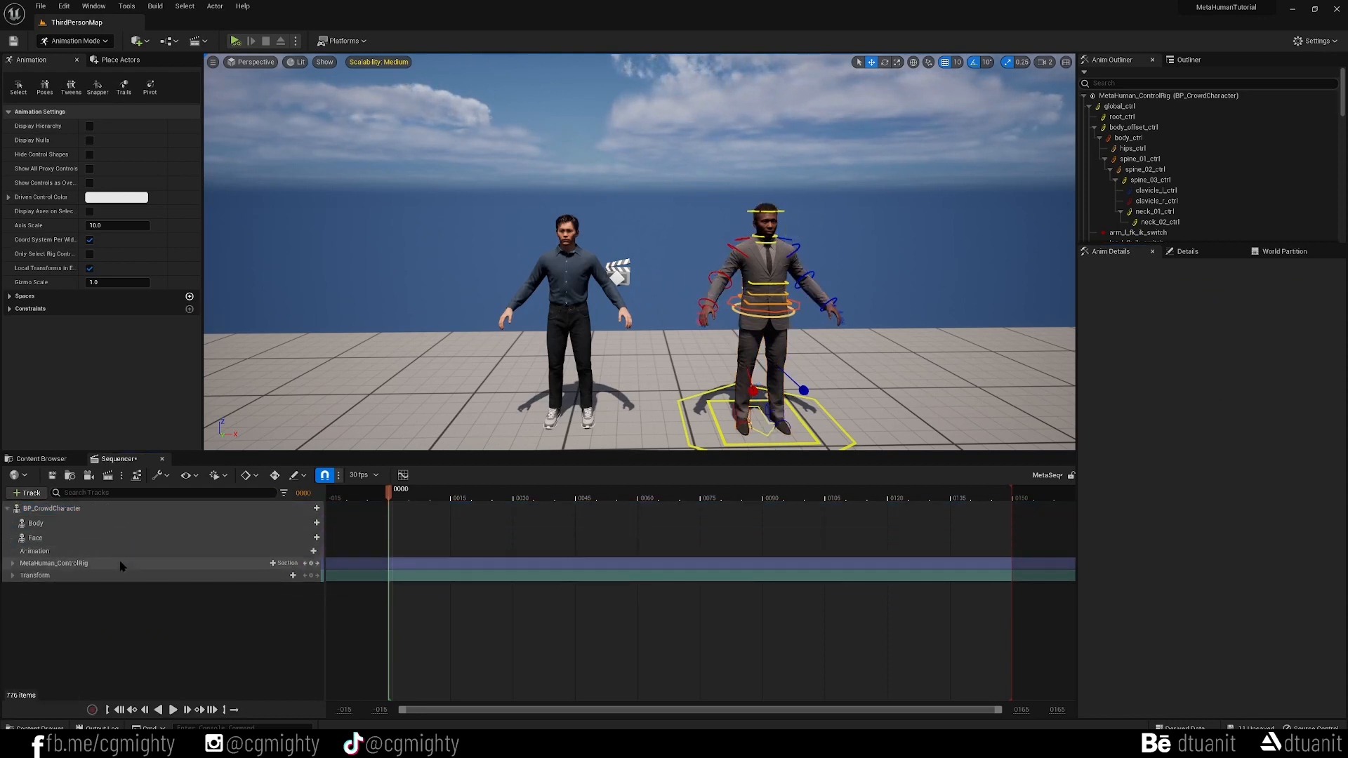
{"action": "left_click", "coordinate": [108, 564]}
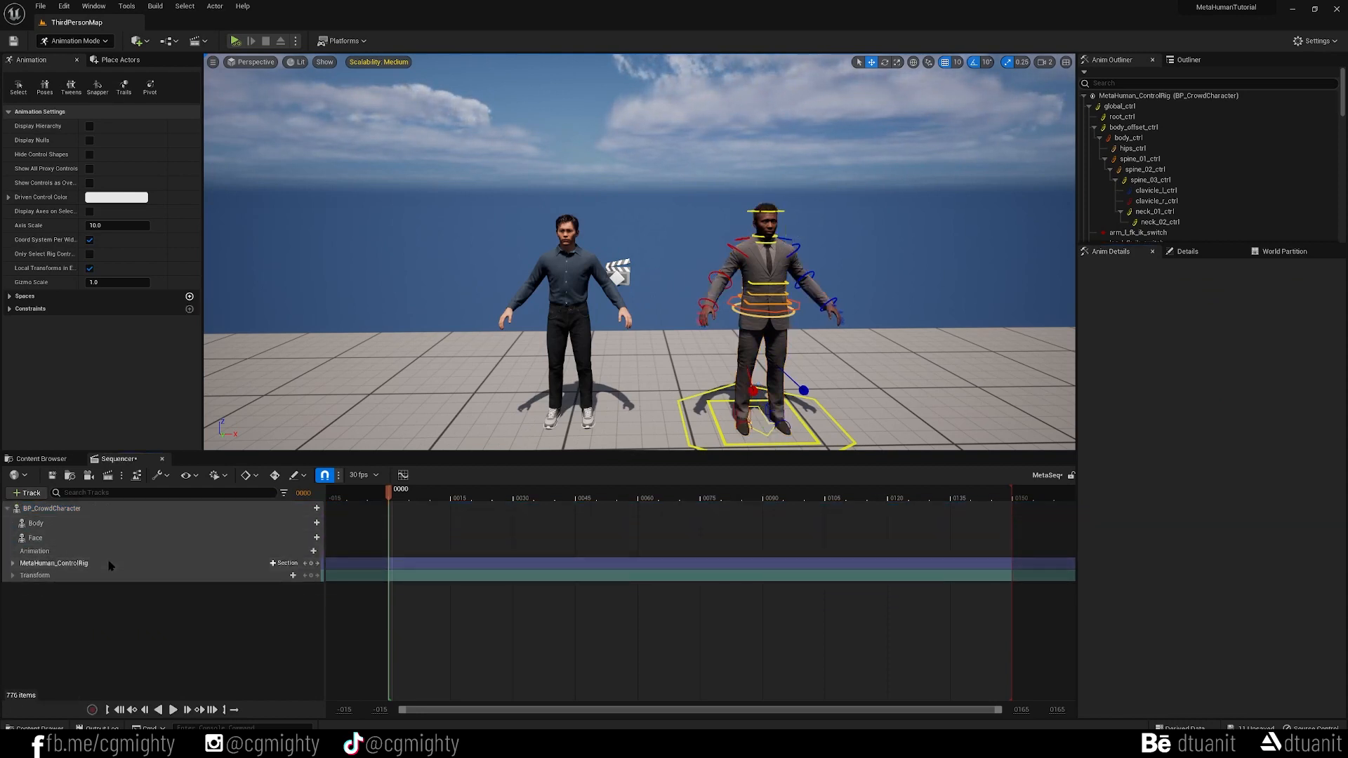
{"action": "key", "text": "Delete"}
Add the MTU_Phone_Talk_A animation to BP_CrowdCharacter in the sequence and play it back.
{"action": "left_click", "coordinate": [265, 526]}
{"action": "left_click", "coordinate": [309, 523]}
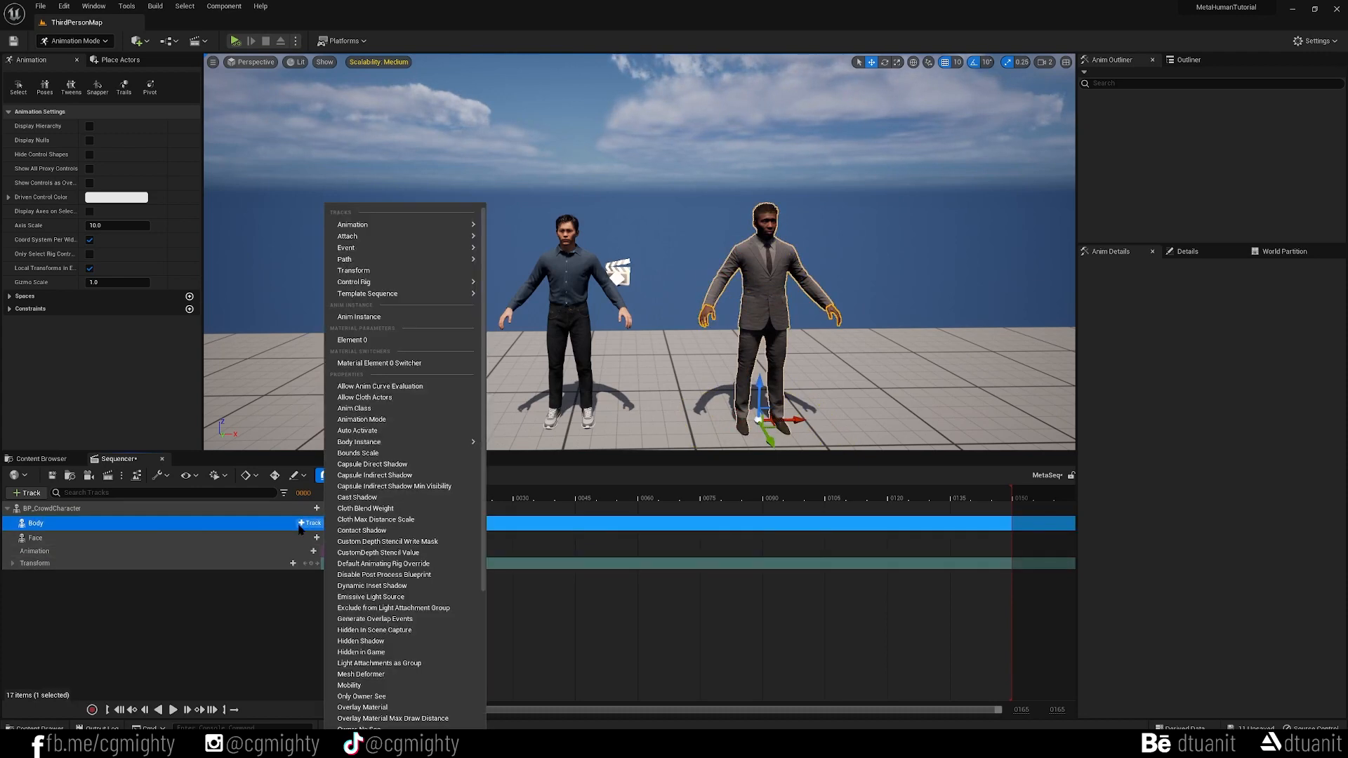
{"action": "mouse_move", "coordinate": [387, 226]}
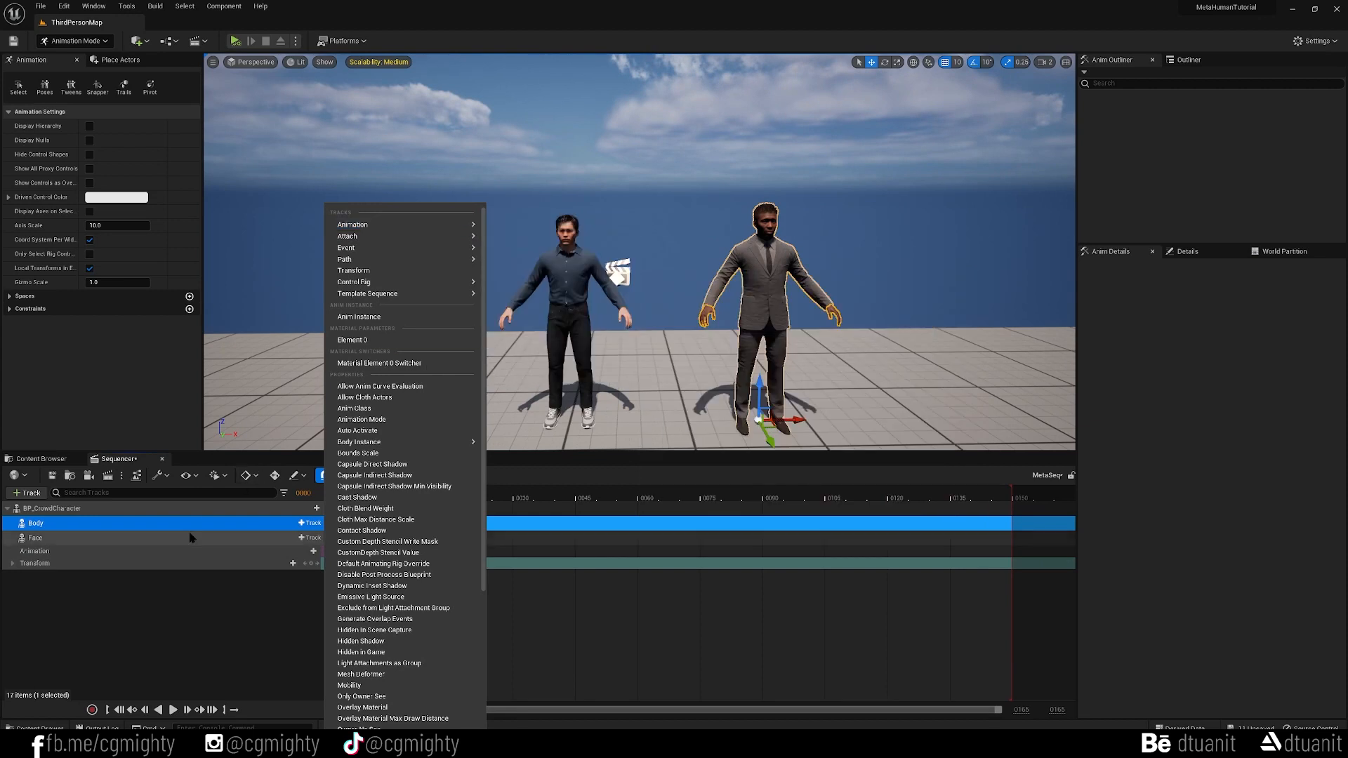
{"action": "left_click", "coordinate": [281, 511]}
{"action": "left_click", "coordinate": [310, 509]}
{"action": "mouse_move", "coordinate": [351, 233]}
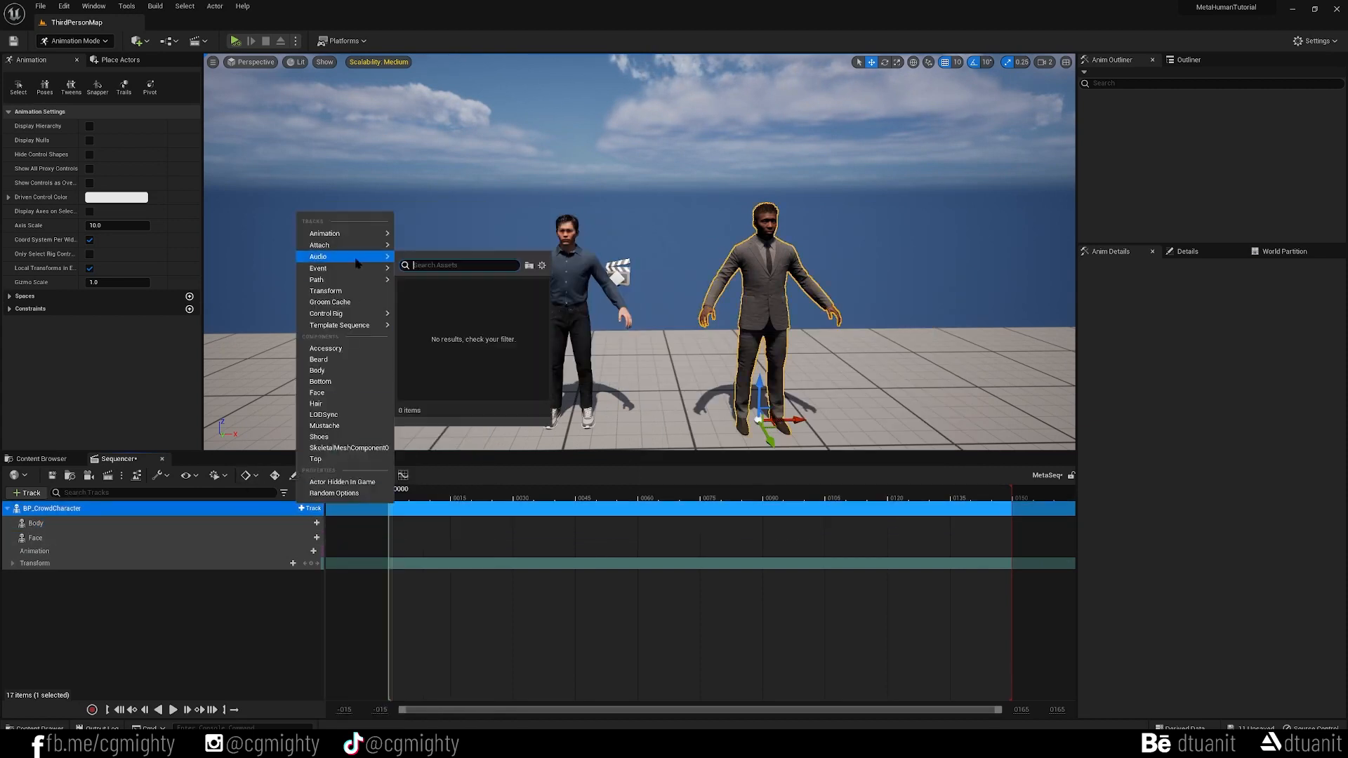
{"action": "left_click_drag", "start_coordinate": [546, 266], "coordinate": [548, 365]}
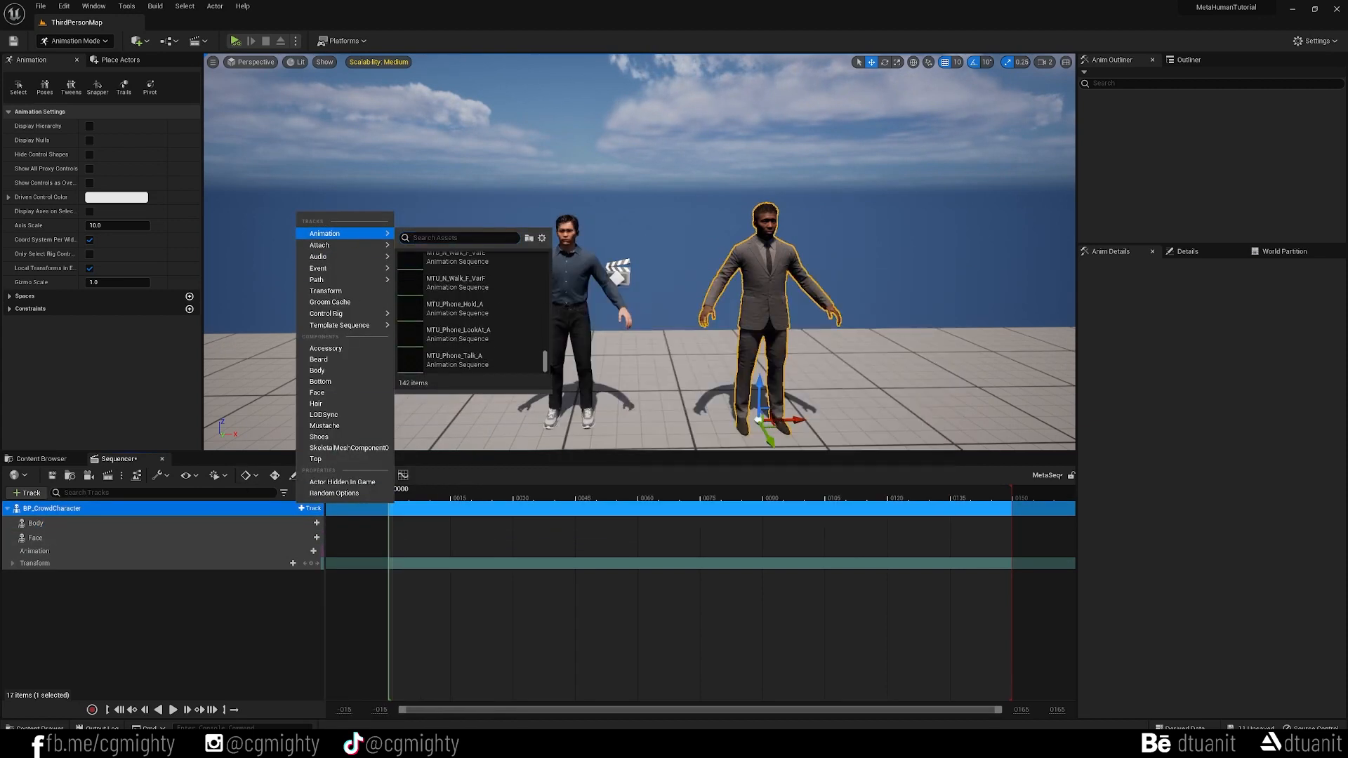
{"action": "left_click", "coordinate": [483, 359]}
{"action": "mouse_move", "coordinate": [680, 352]}
{"action": "right_mouse_down"}
{"action": "mouse_move", "coordinate": [706, 370]}
{"action": "mouse_move", "coordinate": [679, 351]}
{"action": "right_mouse_up"}
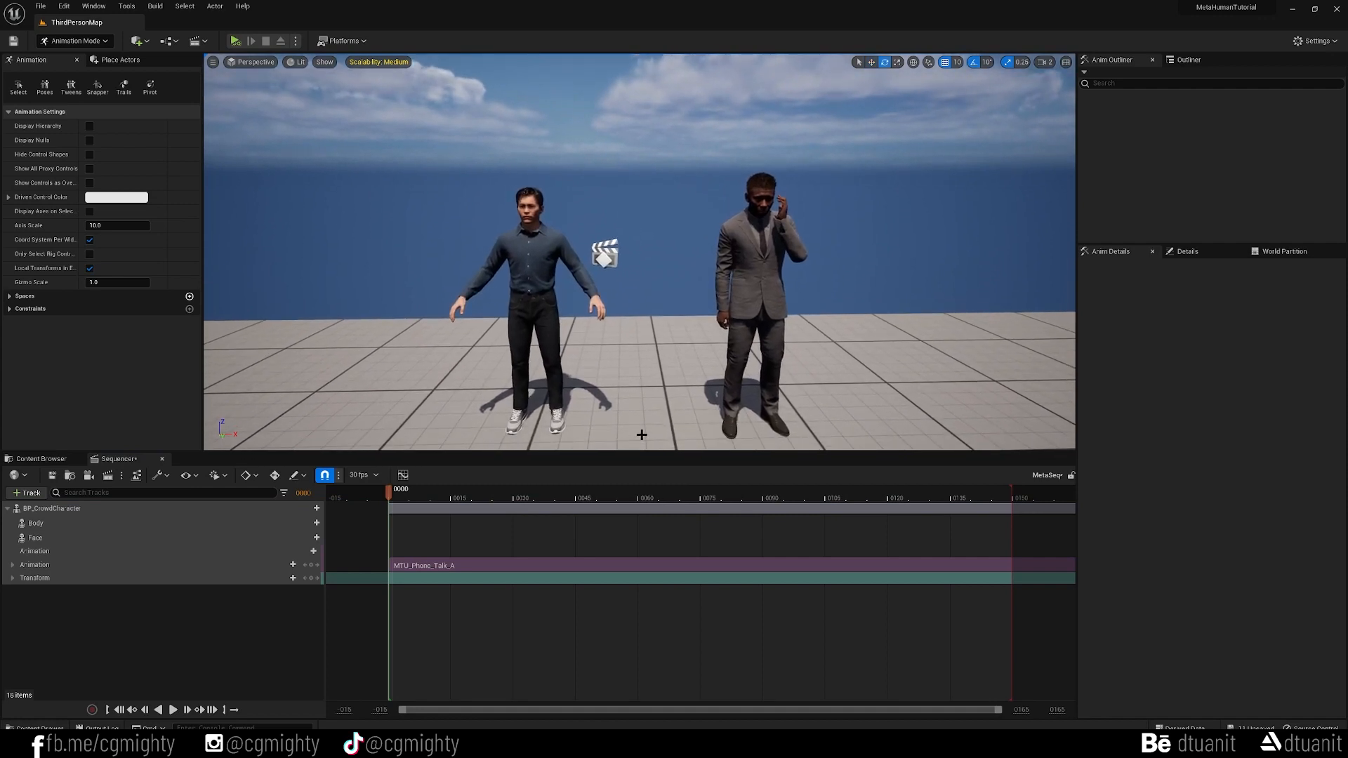
{"action": "key", "text": "space"}
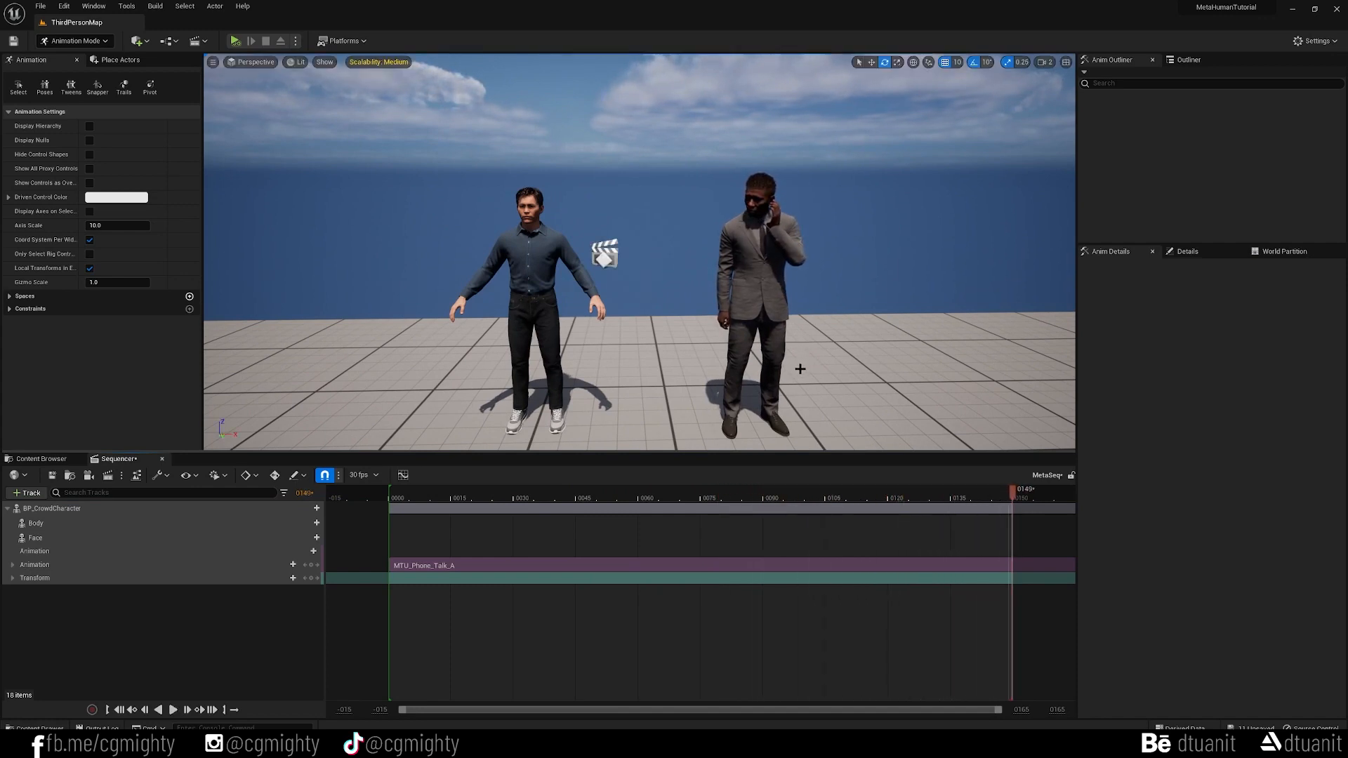
Replace the phone animation on BP_CrowdCharacter with FTN_N_Walk_F, starting at frame 0.
{"action": "left_click", "coordinate": [425, 565]}
{"action": "key", "text": "Delete"}
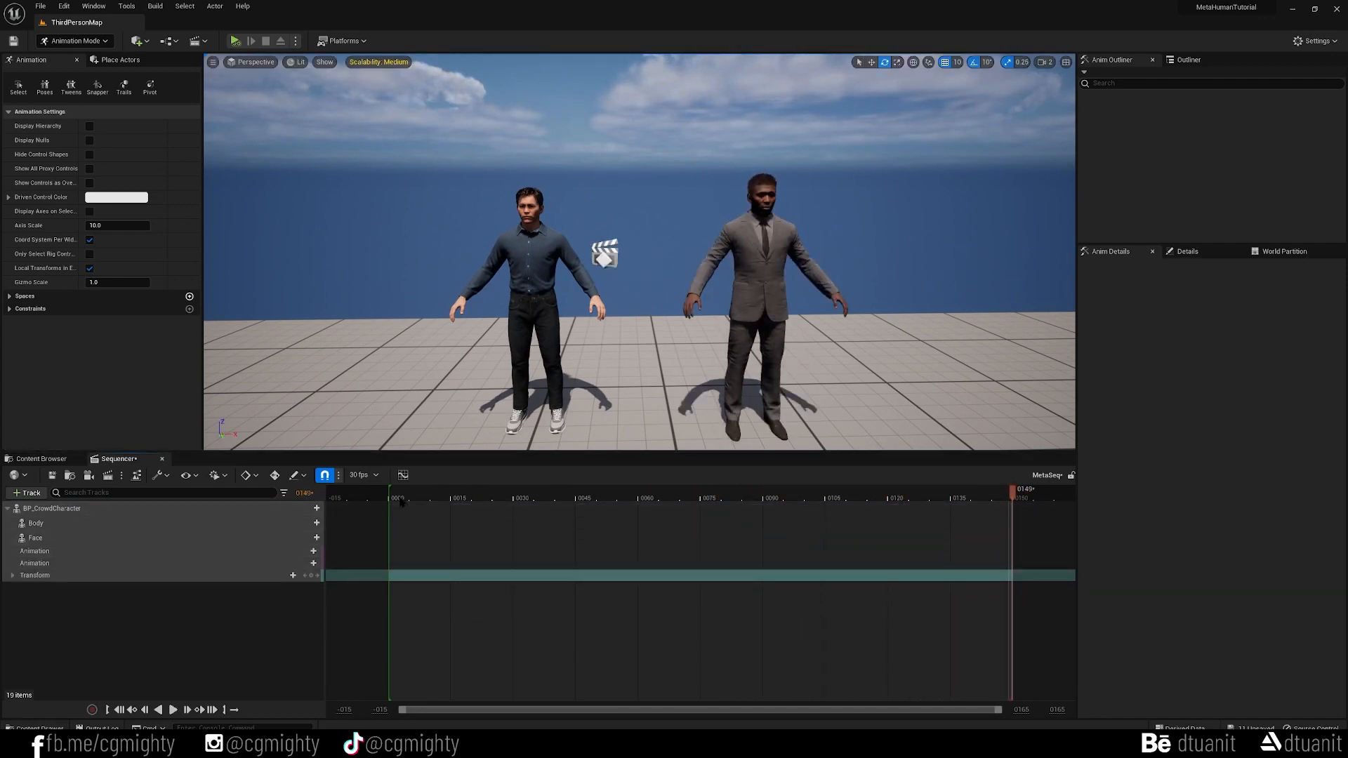
{"action": "left_click", "coordinate": [400, 497]}
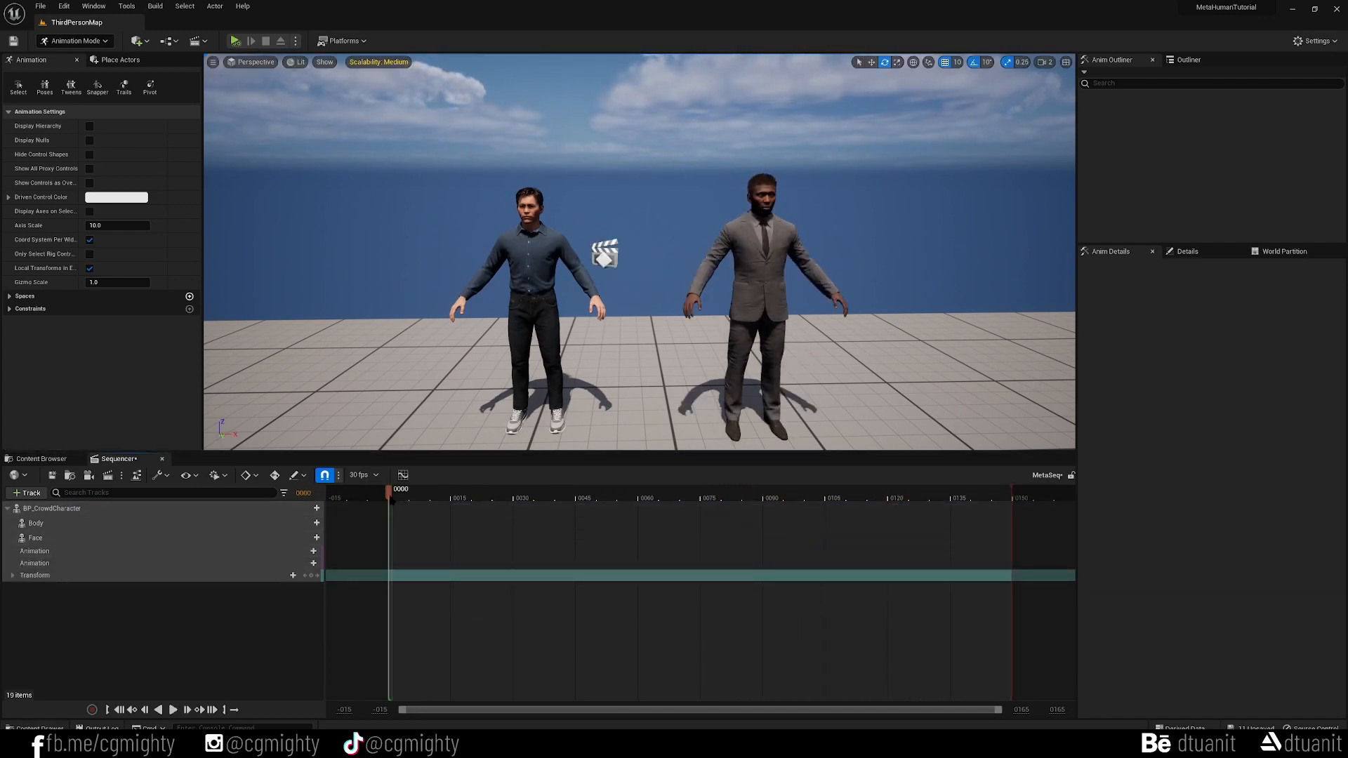
{"action": "left_click", "coordinate": [303, 508]}
{"action": "mouse_move", "coordinate": [353, 232]}
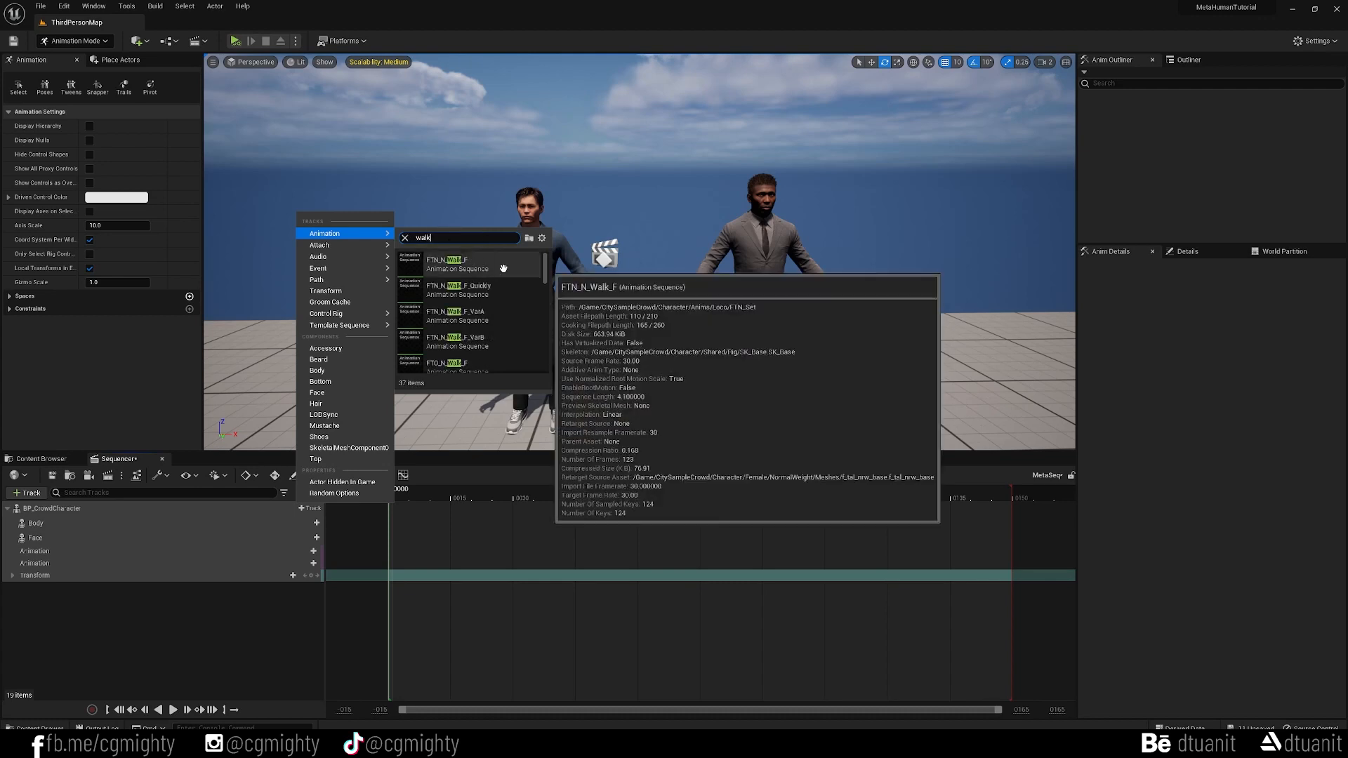
{"action": "left_click", "coordinate": [504, 269]}
Play back the walk animation, park the playhead at frame 85 and collapse the crowd character's tracks.
{"action": "key", "text": "space"}
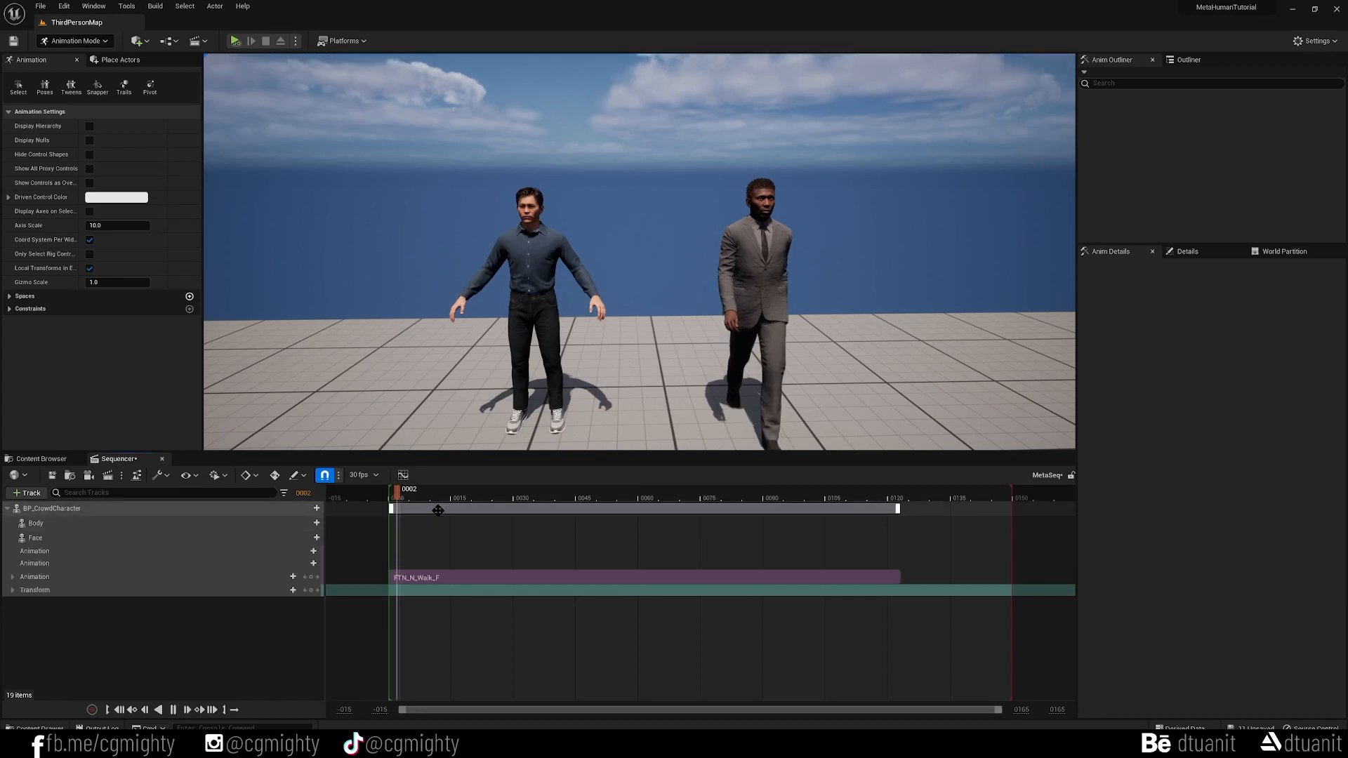
{"action": "right_click_drag", "start_coordinate": [687, 321], "coordinate": [681, 334]}
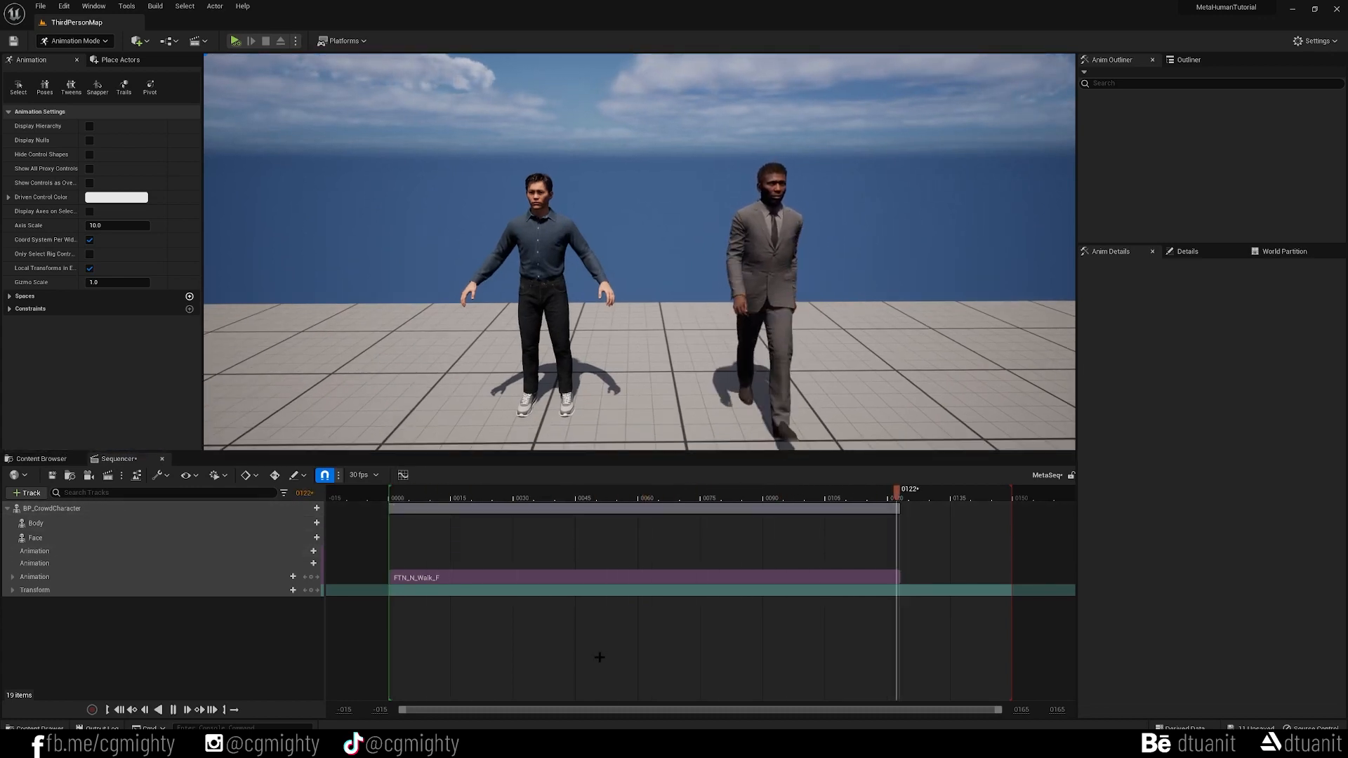
{"action": "left_click", "coordinate": [744, 498]}
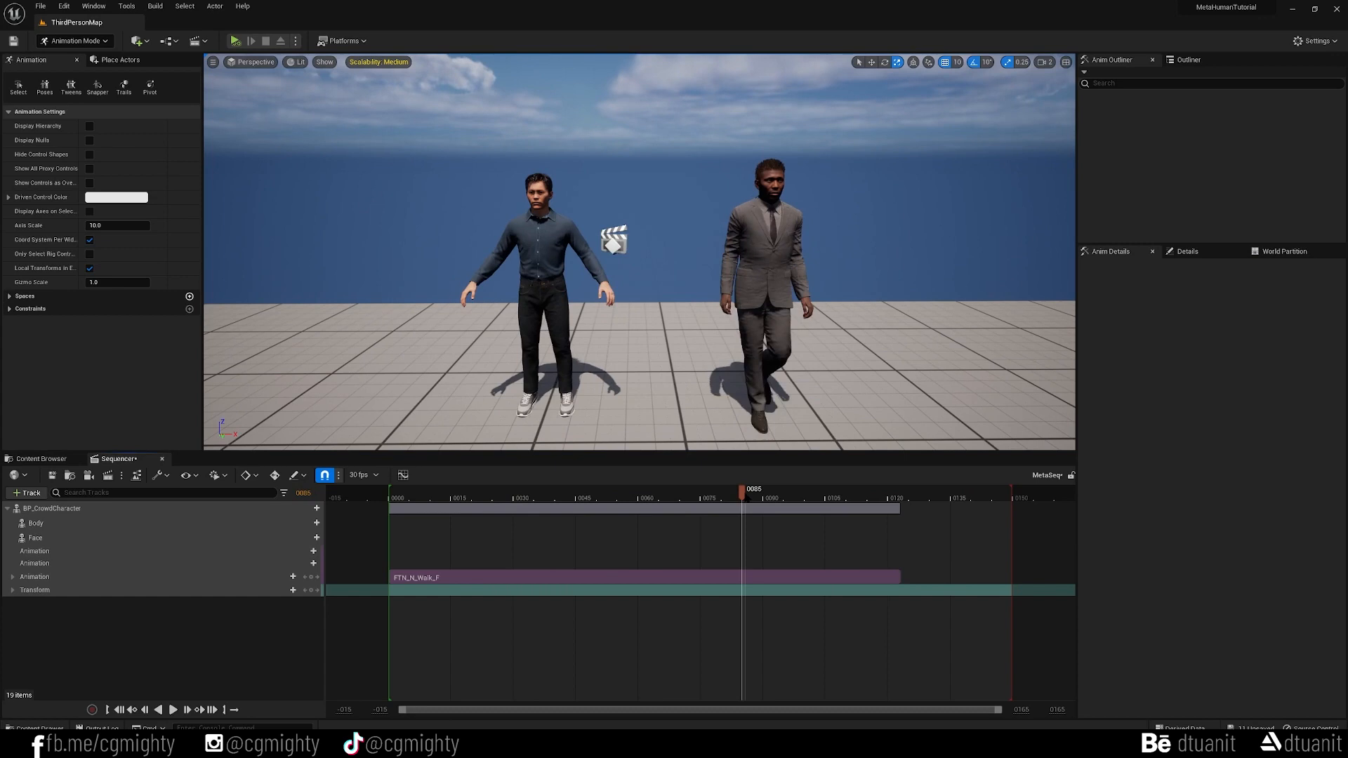
{"action": "left_click", "coordinate": [8, 509]}
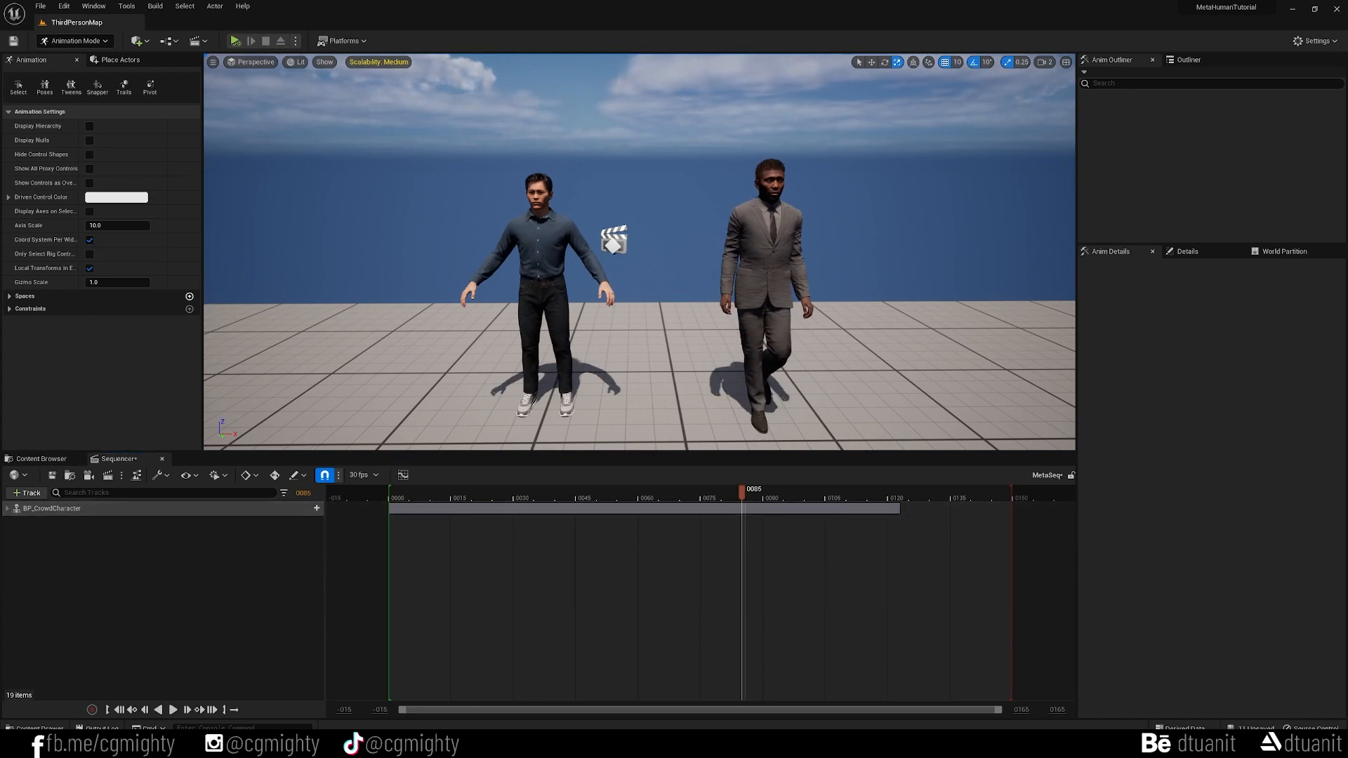
Open the BP_Myles blueprint for editing and show the character up close in its preview.
{"action": "left_click", "coordinate": [763, 261]}
{"action": "left_click", "coordinate": [532, 259]}
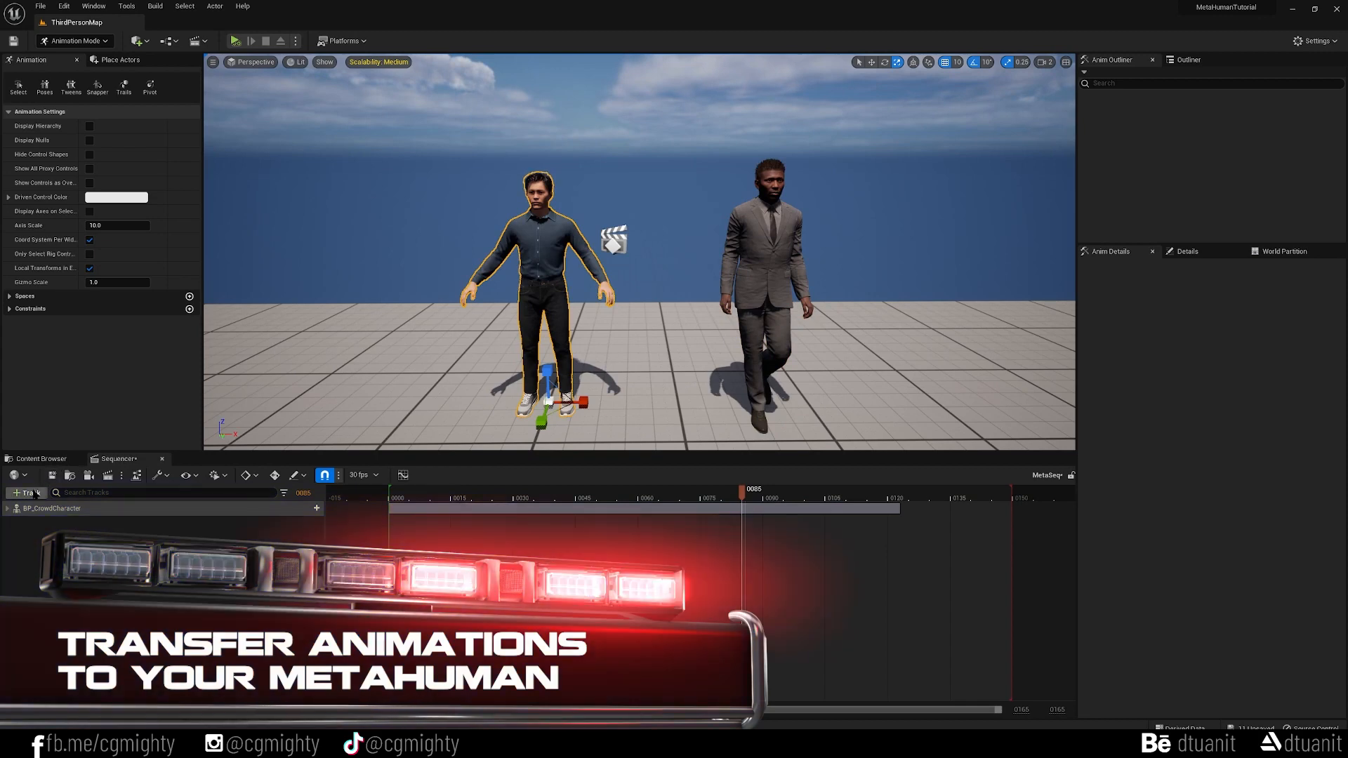
{"action": "key", "text": "ctrl+e"}
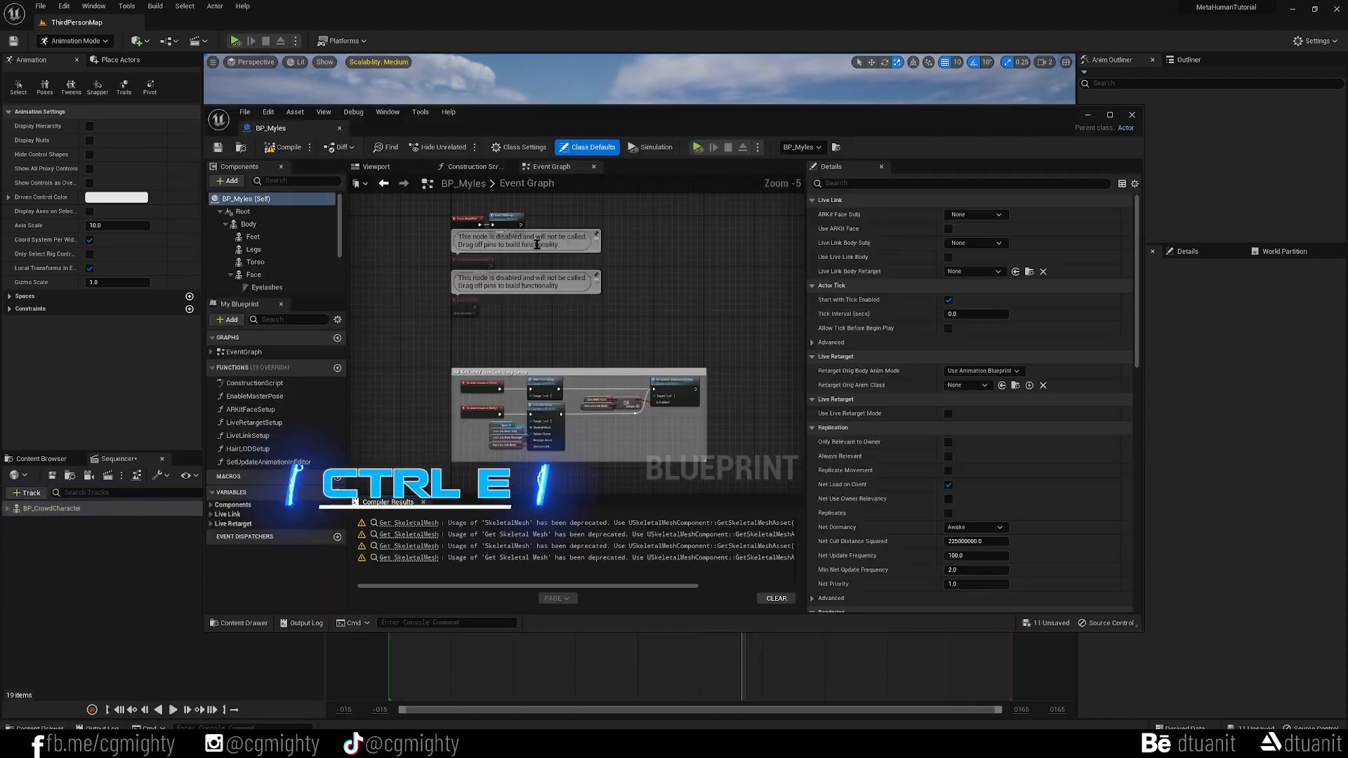
{"action": "left_click", "coordinate": [376, 166]}
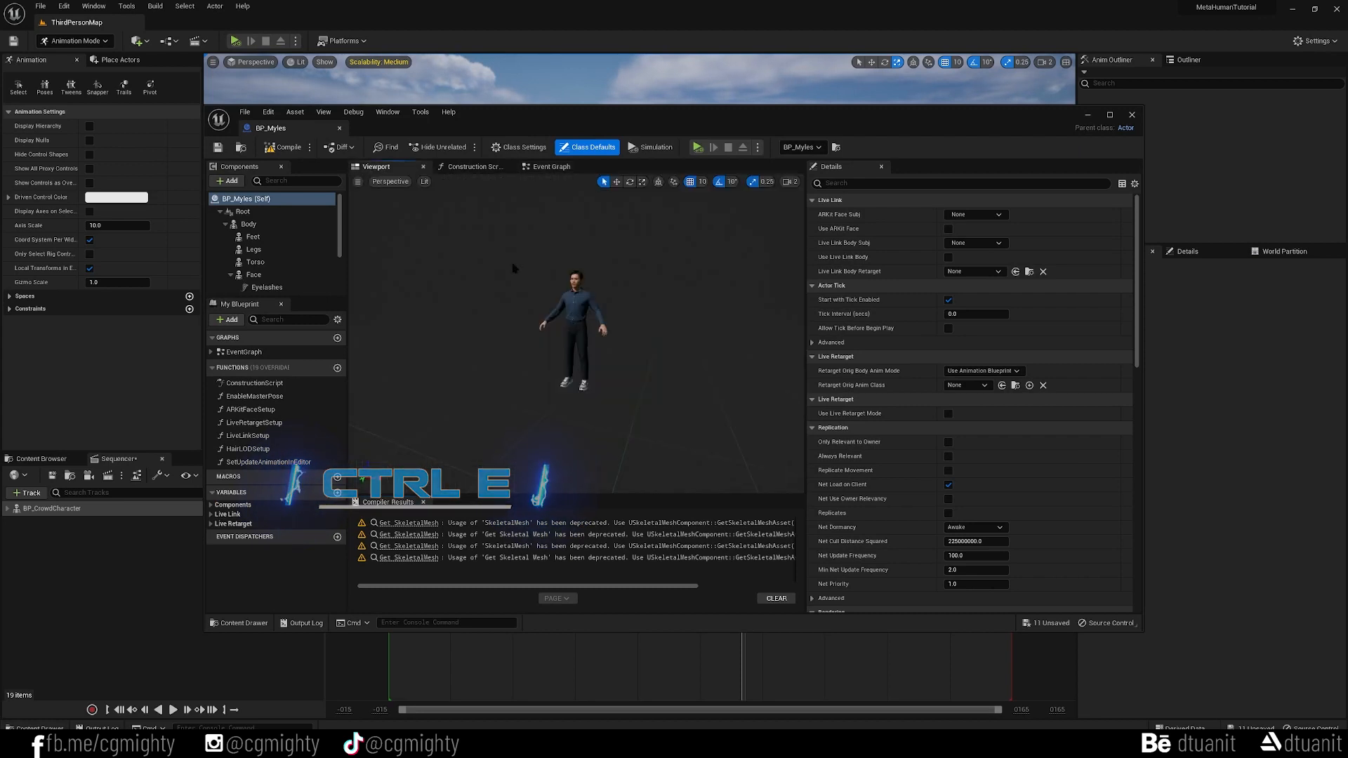
{"action": "scroll", "coordinate": [559, 296], "scroll_direction": "up", "scroll_amount": 3}
{"action": "scroll", "coordinate": [559, 296], "scroll_direction": "down", "scroll_amount": 5}
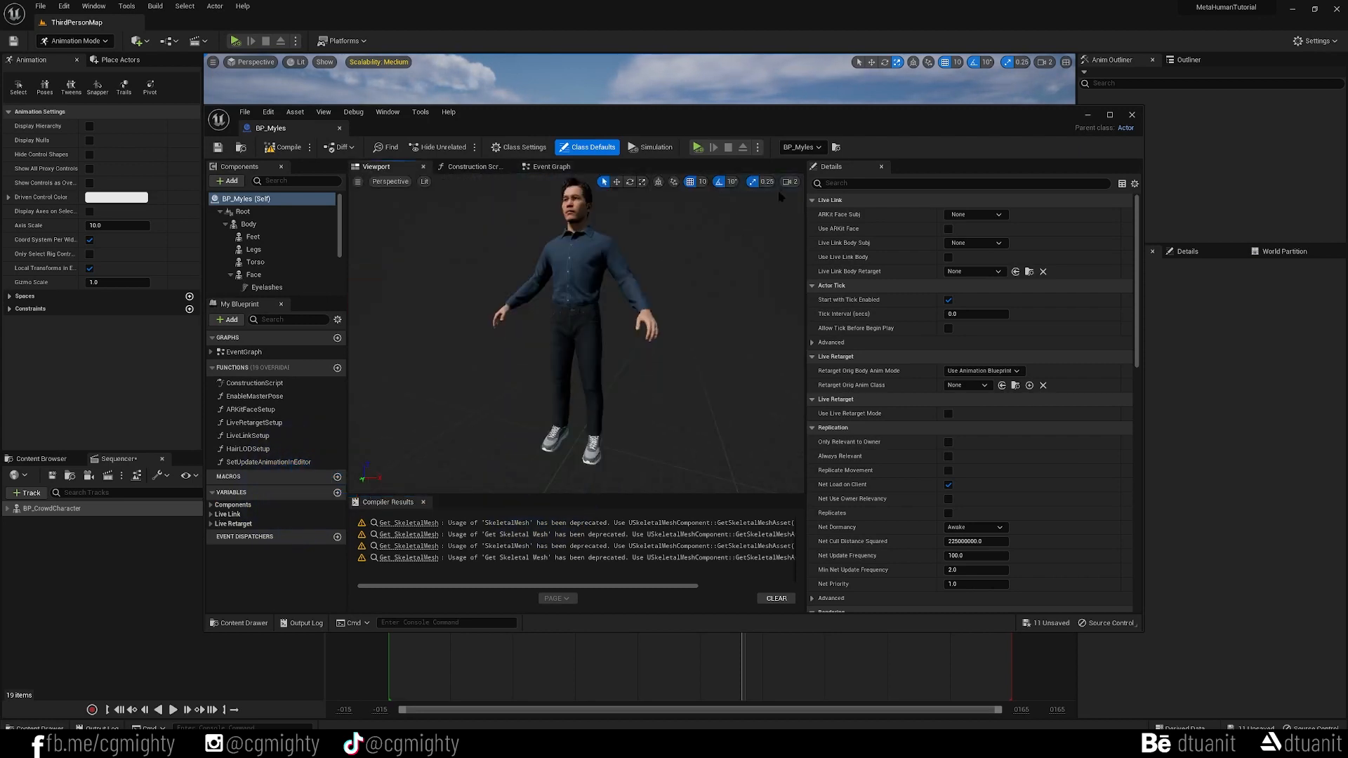
Open the m_med_nrw_body skeletal mesh of Myles's Body component and switch to its skeleton.
{"action": "left_click", "coordinate": [646, 328]}
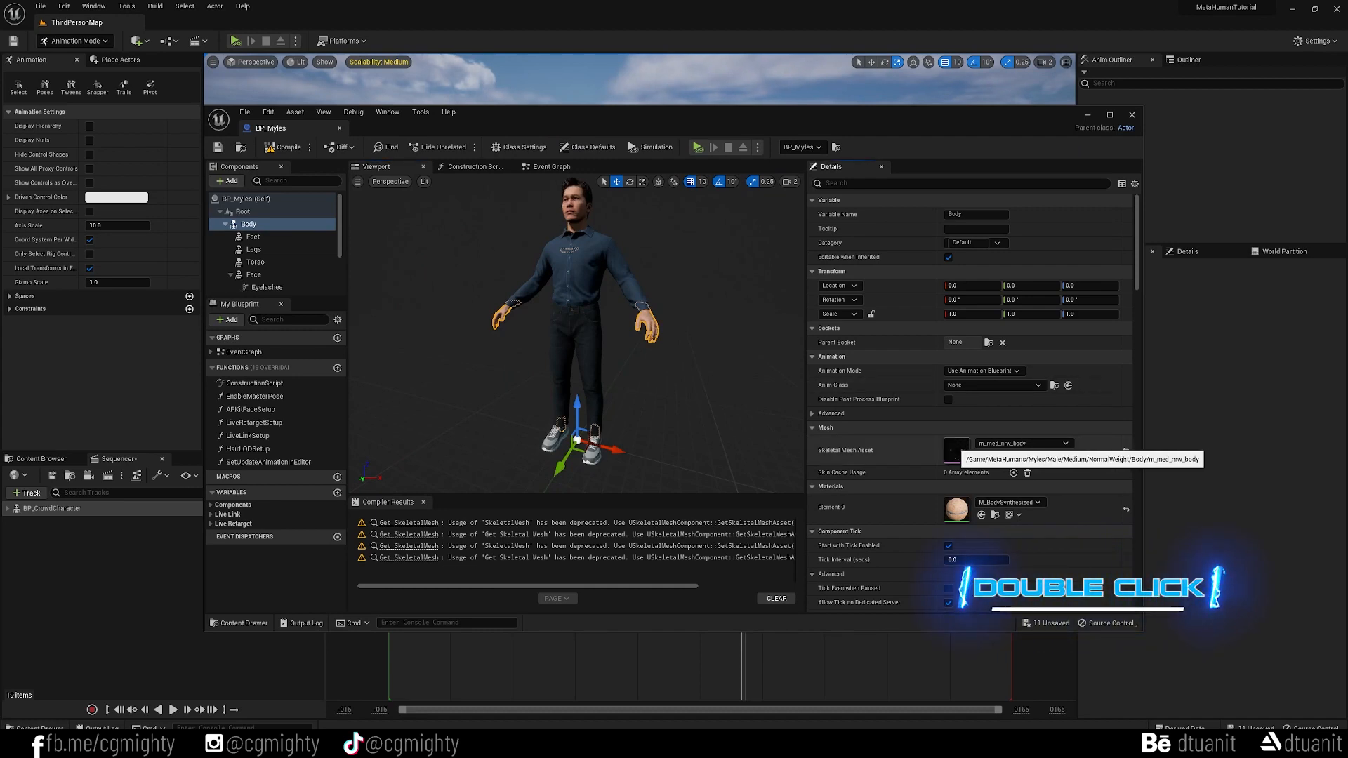
{"action": "double_click", "coordinate": [956, 450]}
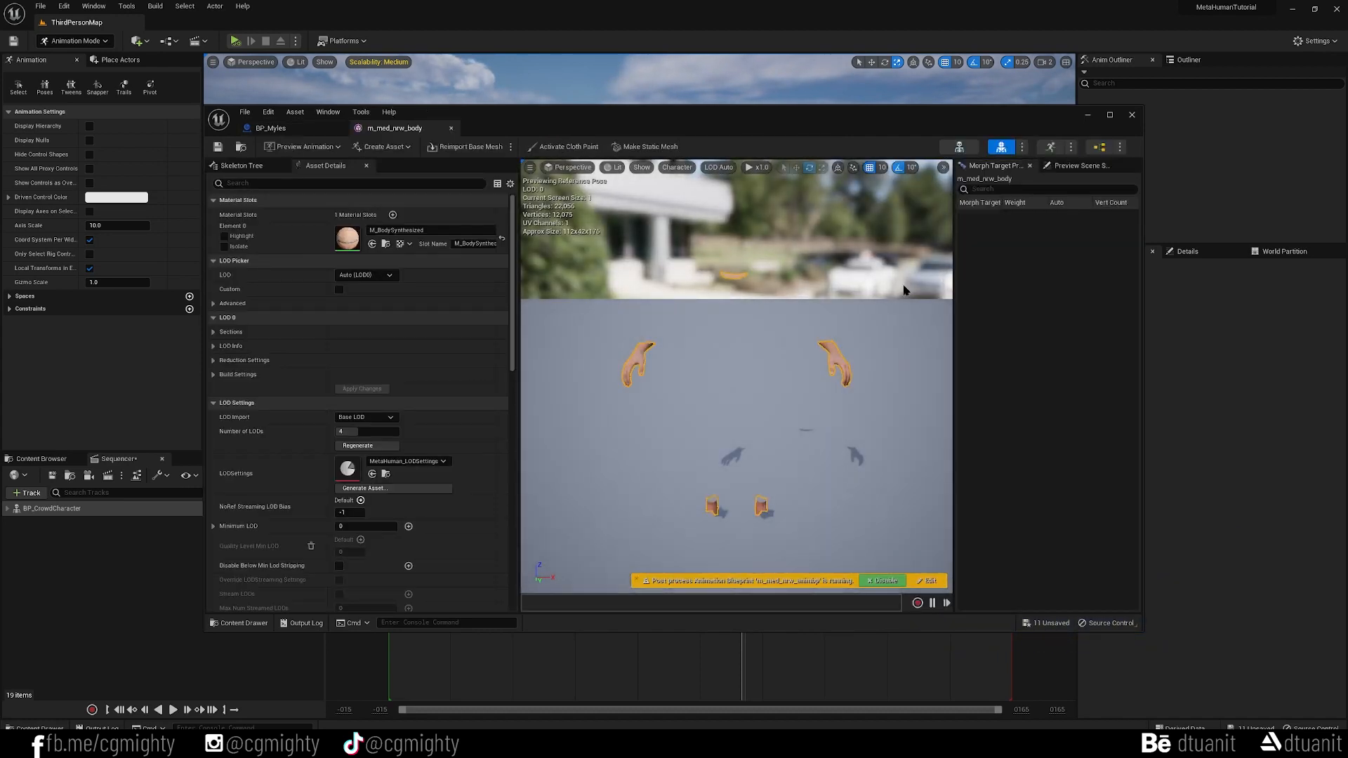
{"action": "left_click", "coordinate": [958, 146]}
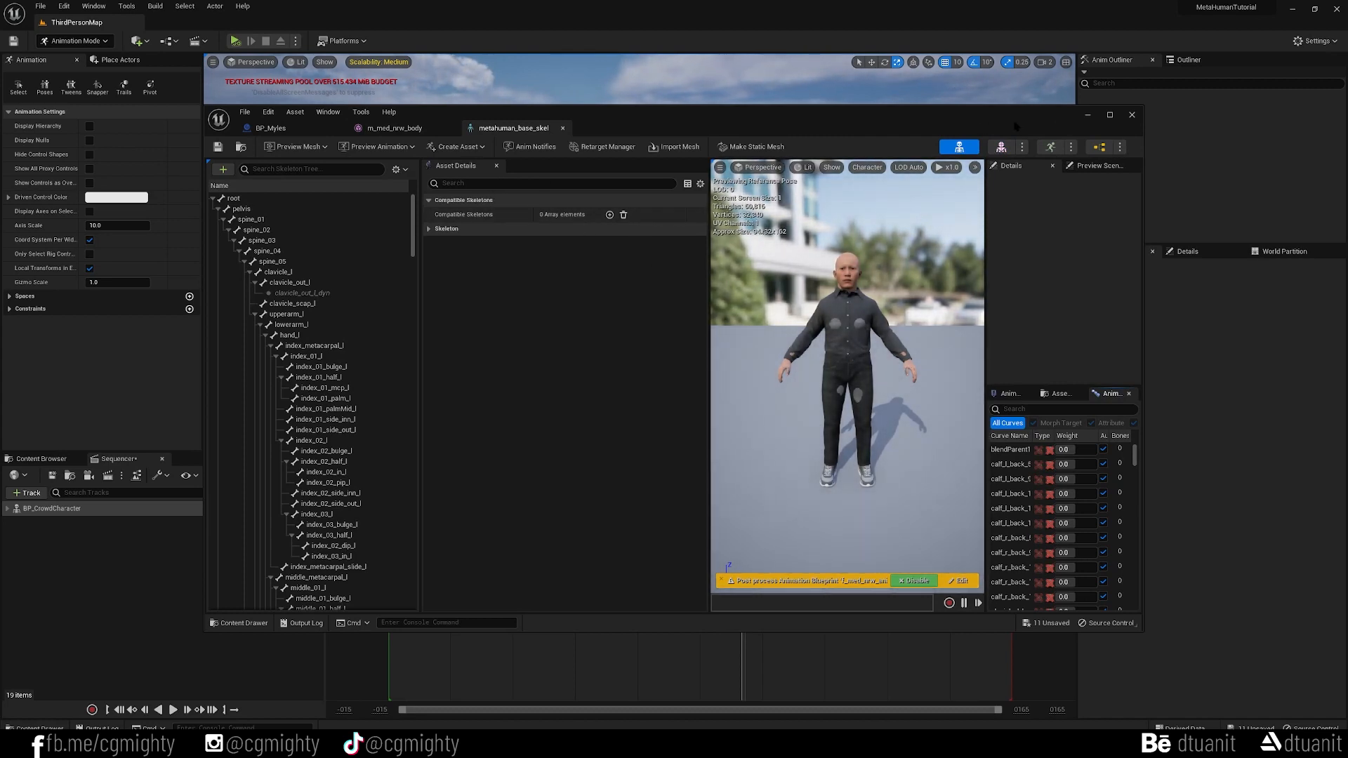
Open the level's BP_CrowdCharacter in the blueprint editor and show the character's preview.
{"action": "left_click", "coordinate": [1088, 115]}
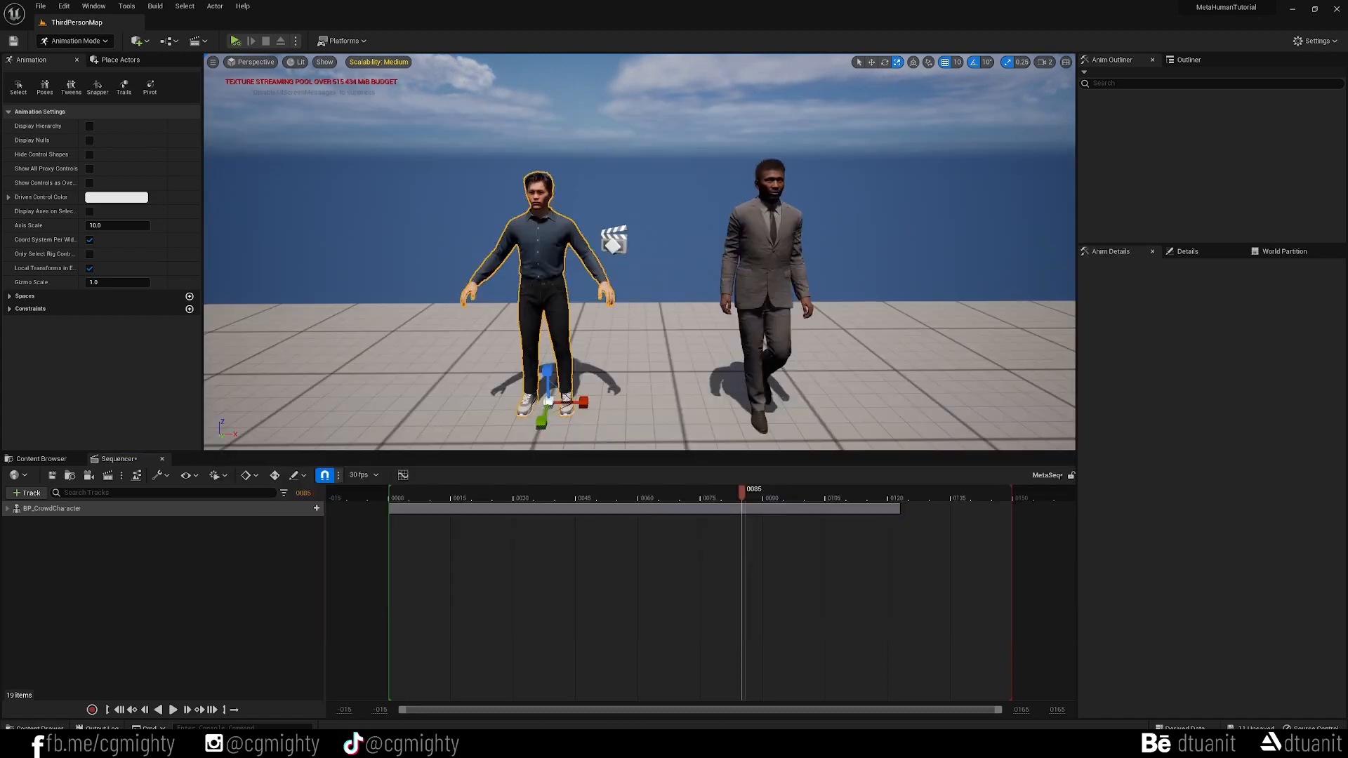
{"action": "left_click", "coordinate": [751, 238]}
{"action": "key", "text": "ctrl+e"}
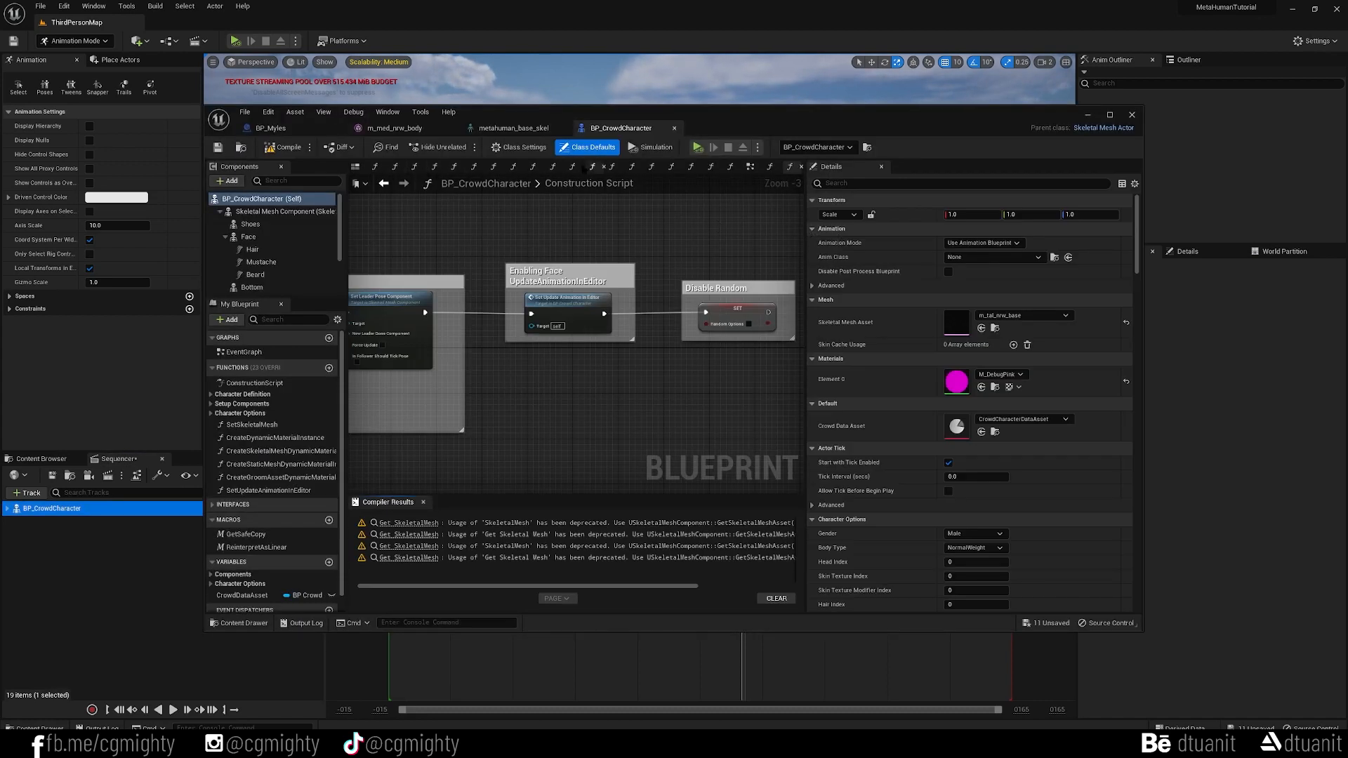
{"action": "left_click", "coordinate": [356, 167]}
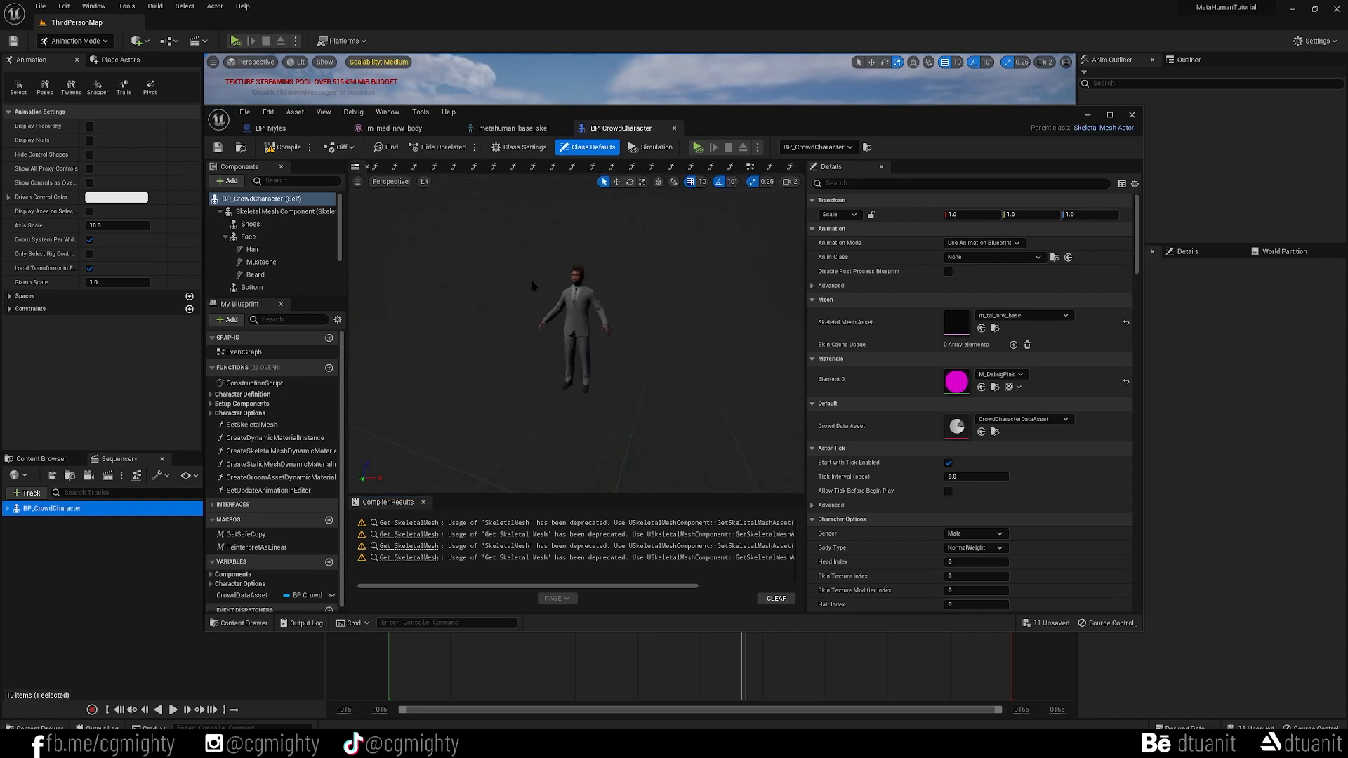
Open the m_tal_nrw_base mesh of the crowd character's root Skeletal Mesh Component and switch to its skeleton.
{"action": "scroll", "coordinate": [532, 286], "scroll_direction": "up", "scroll_amount": 4}
{"action": "left_click", "coordinate": [652, 318]}
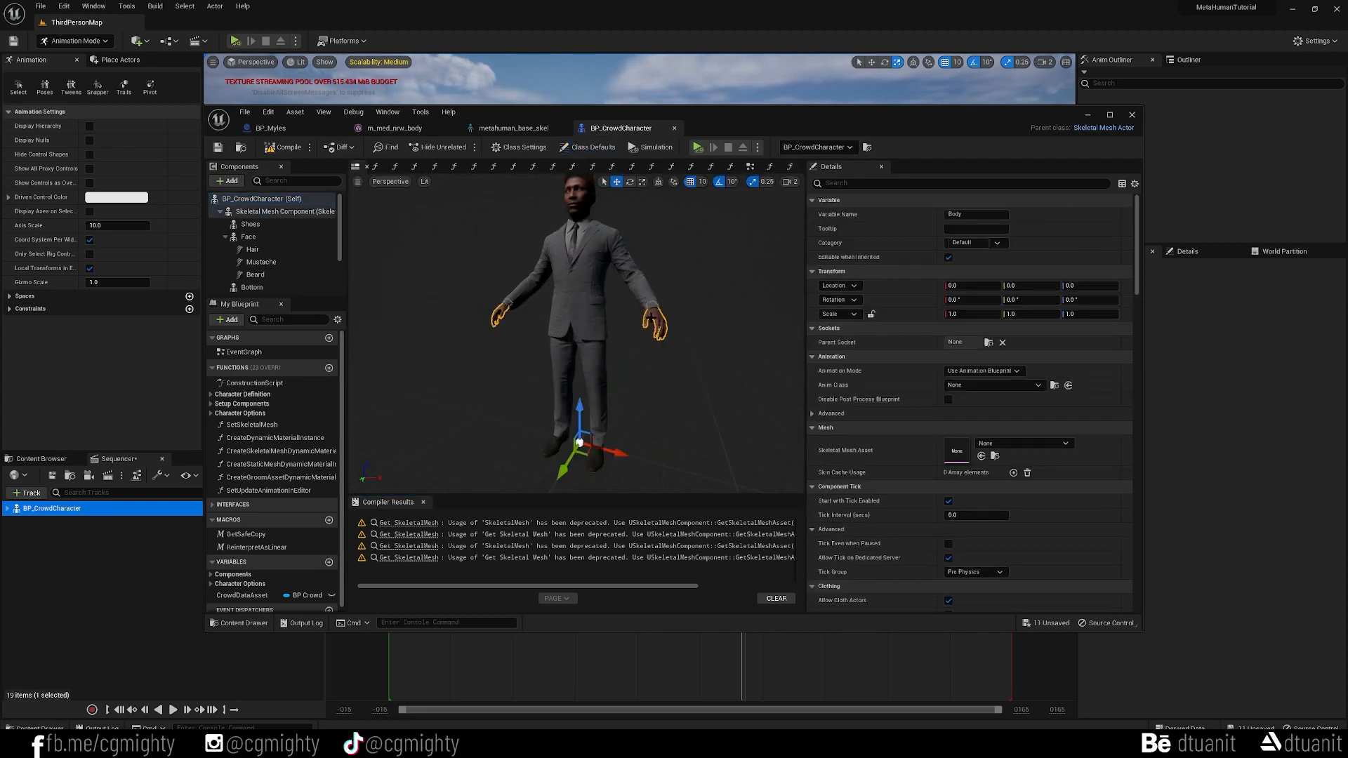
{"action": "left_click", "coordinate": [643, 281]}
{"action": "left_click", "coordinate": [274, 211]}
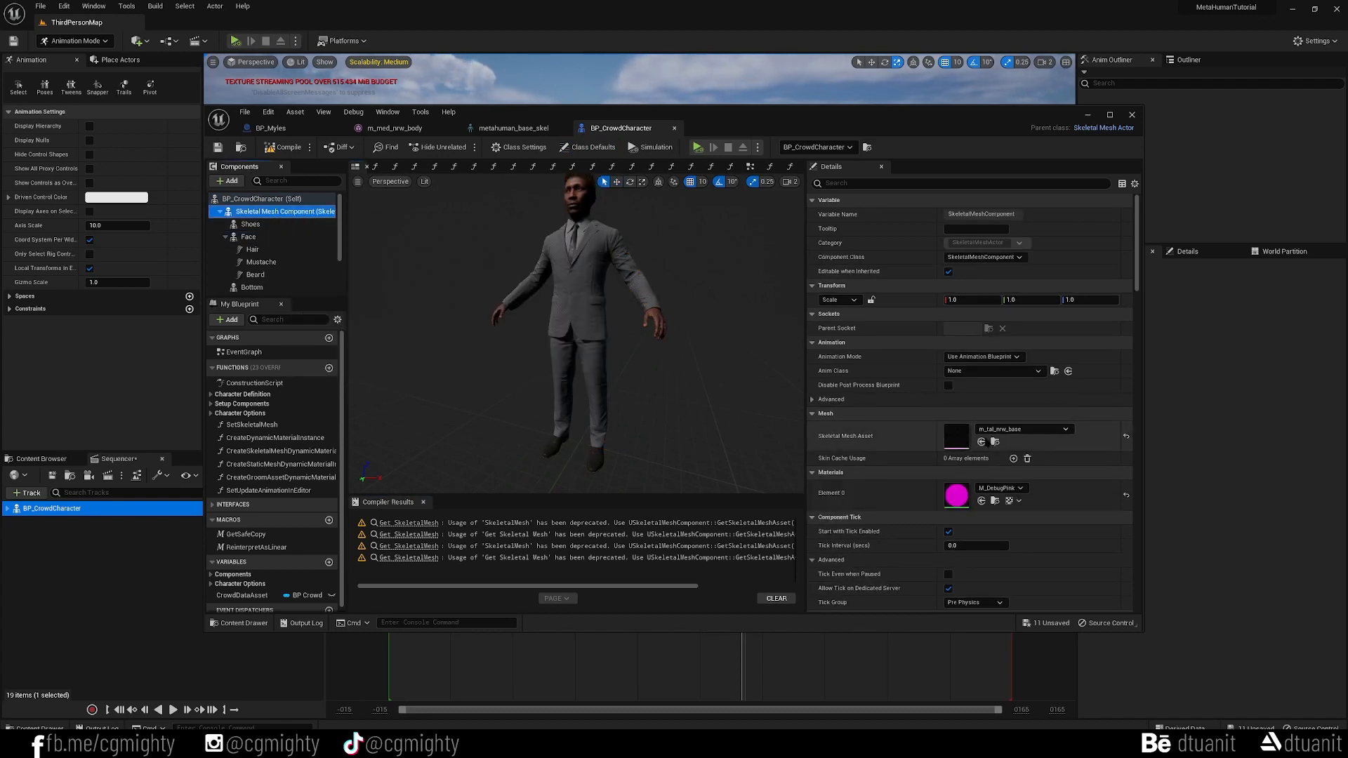
{"action": "double_click", "coordinate": [953, 433]}
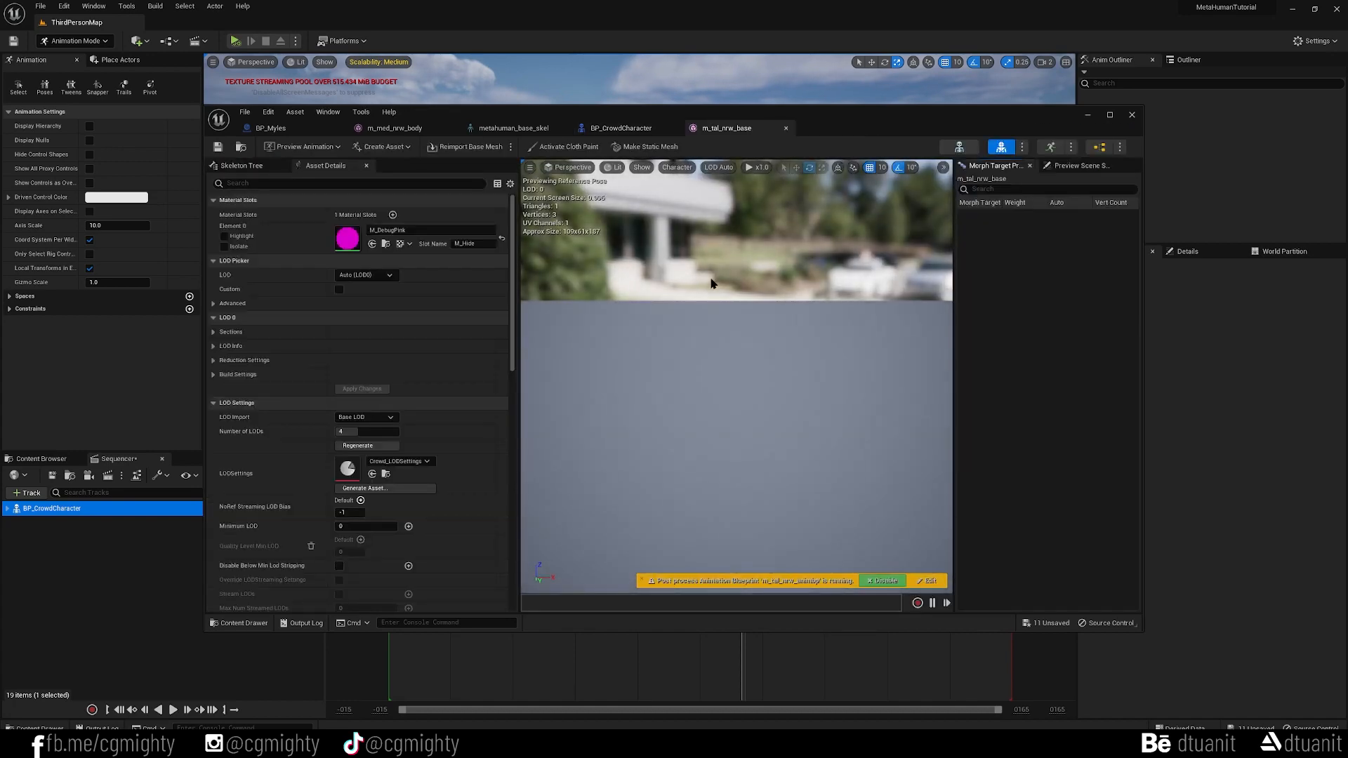
{"action": "left_click", "coordinate": [959, 147]}
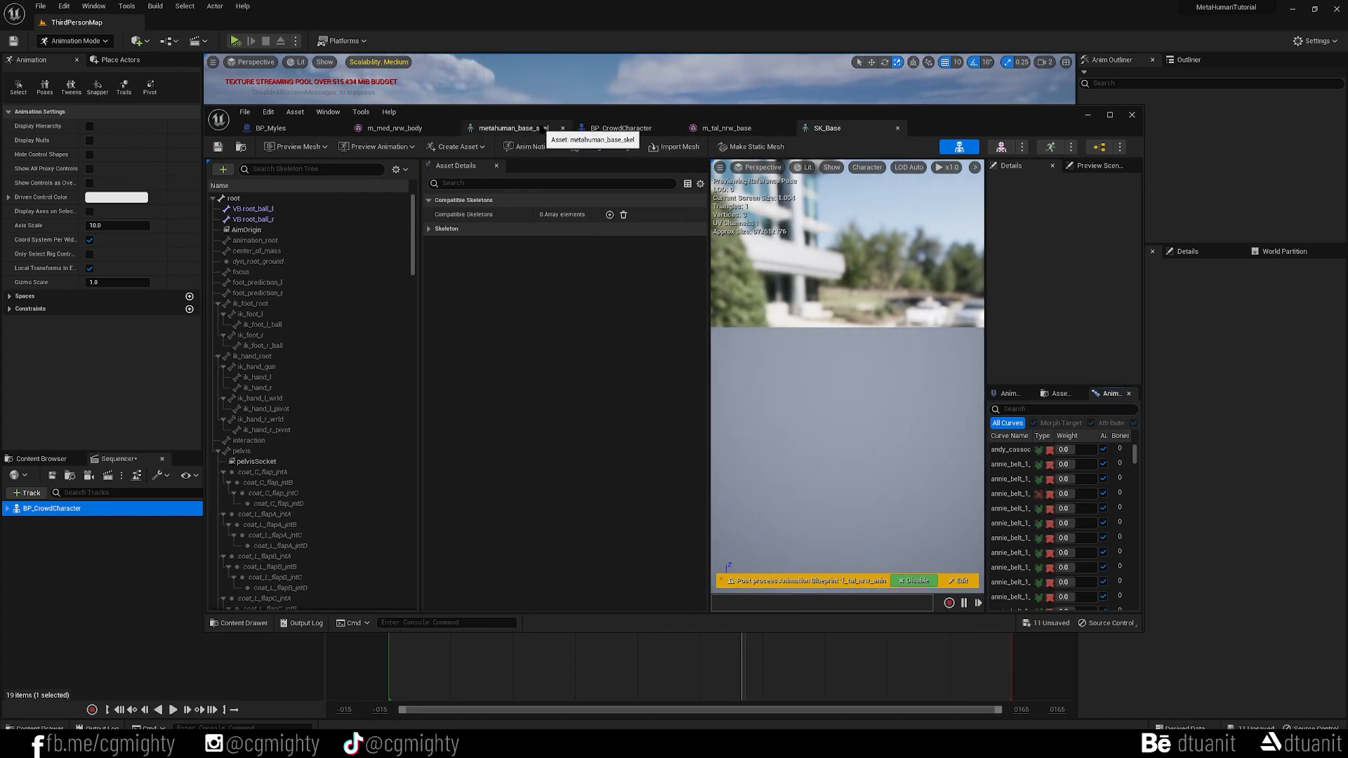
Return to the metahuman_base_skel skeleton and reopen its Asset Details.
{"action": "left_click_drag", "start_coordinate": [551, 117], "coordinate": [495, 442]}
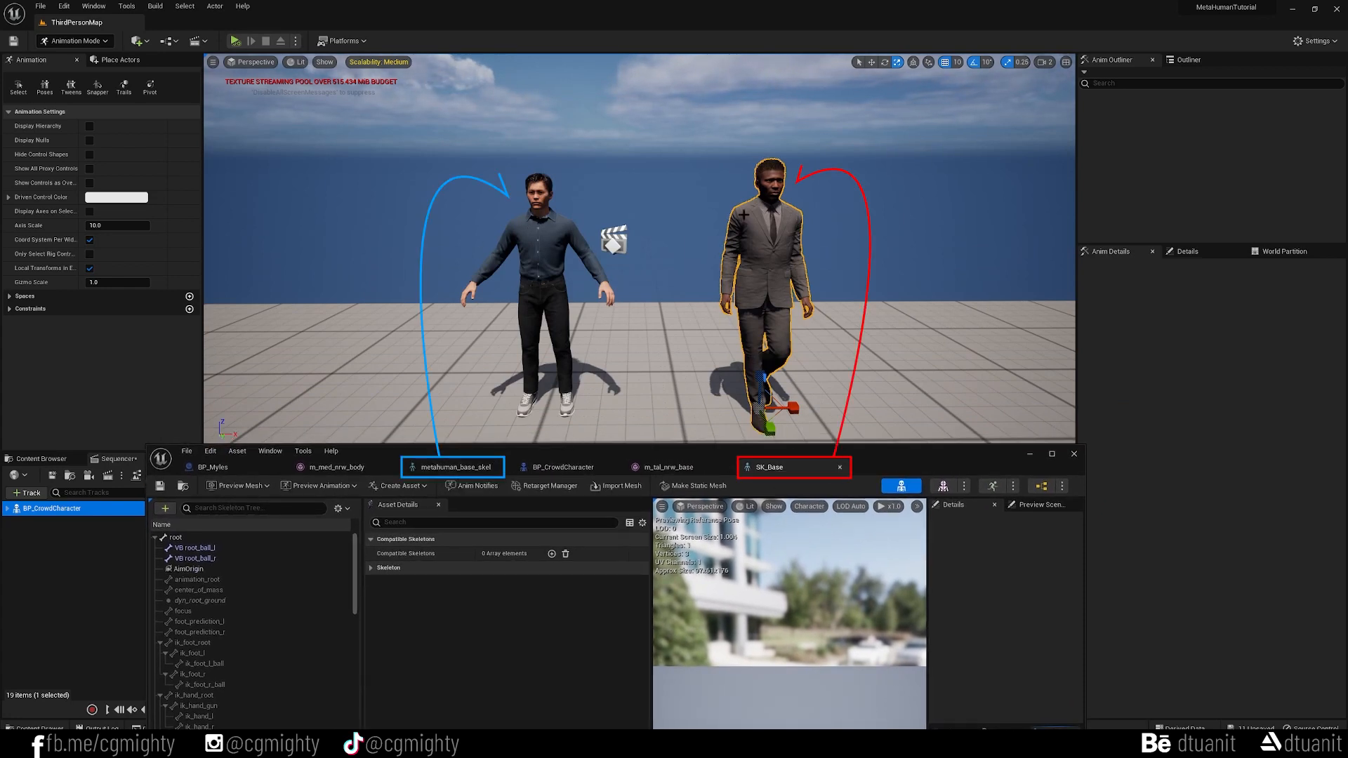
{"action": "left_click", "coordinate": [460, 467]}
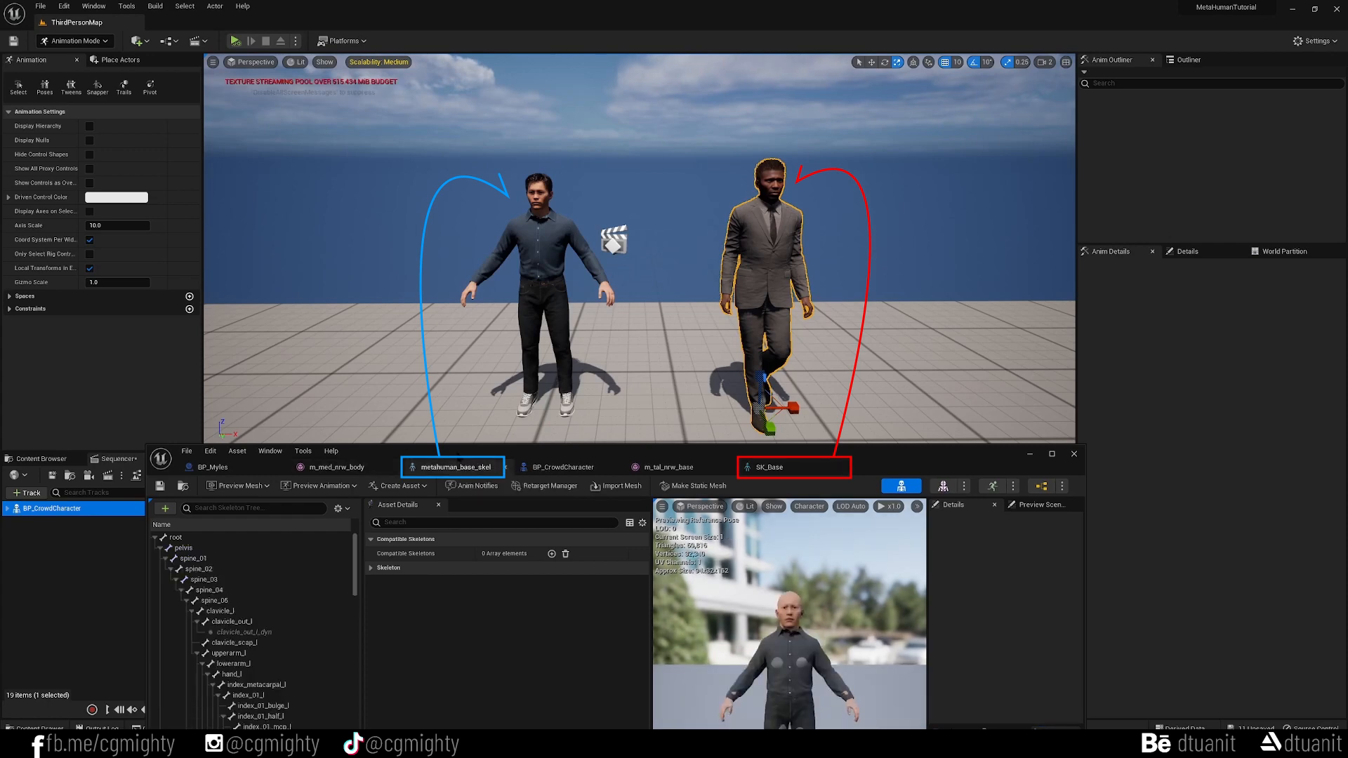
{"action": "left_click_drag", "start_coordinate": [464, 453], "coordinate": [478, 207]}
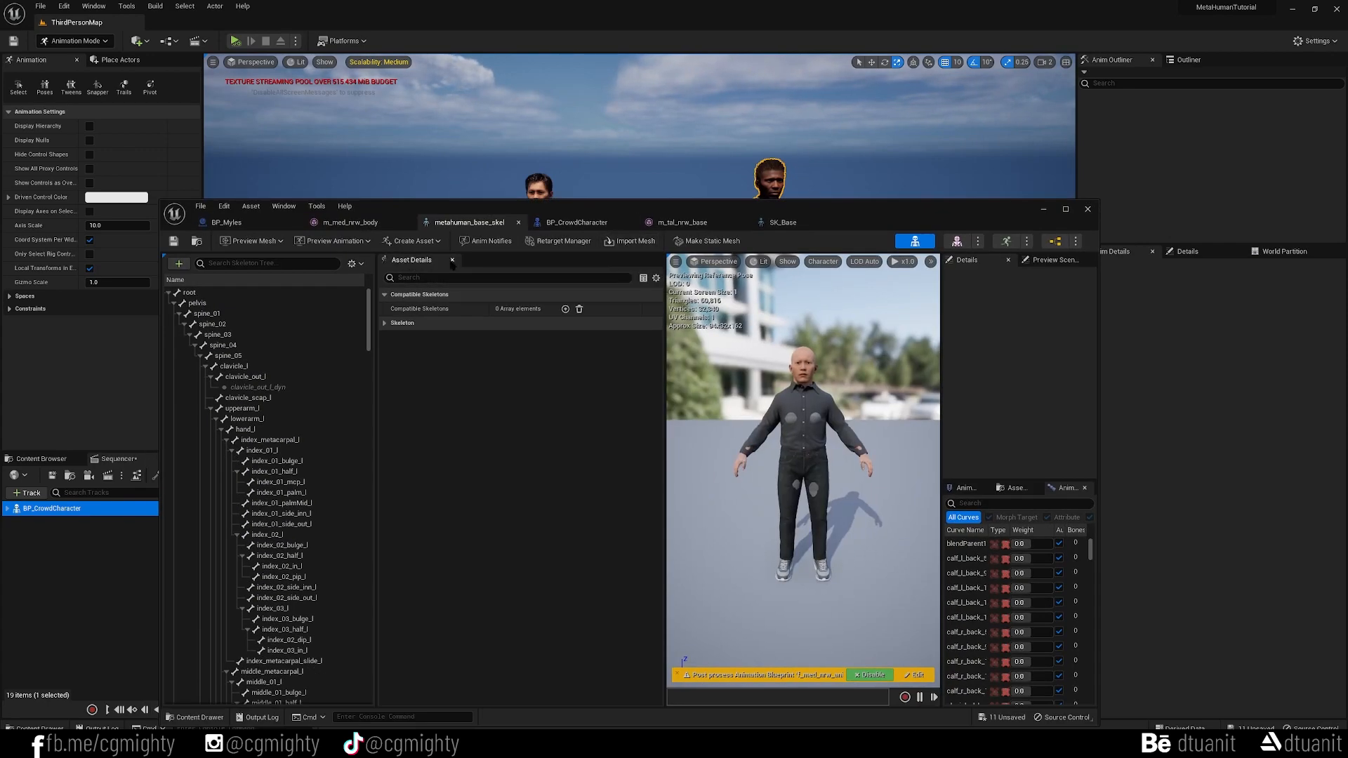
{"action": "left_click", "coordinate": [452, 260]}
{"action": "left_click", "coordinate": [284, 206]}
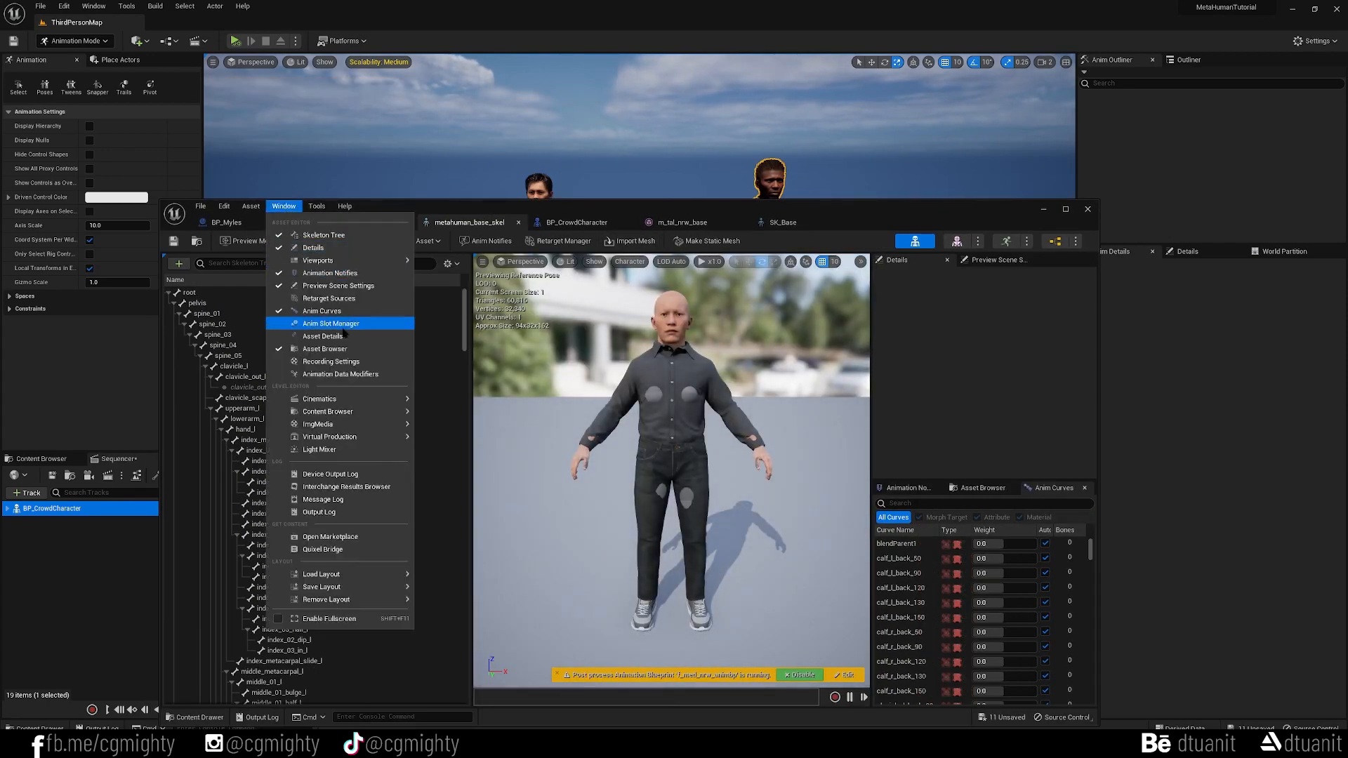
{"action": "left_click", "coordinate": [342, 338]}
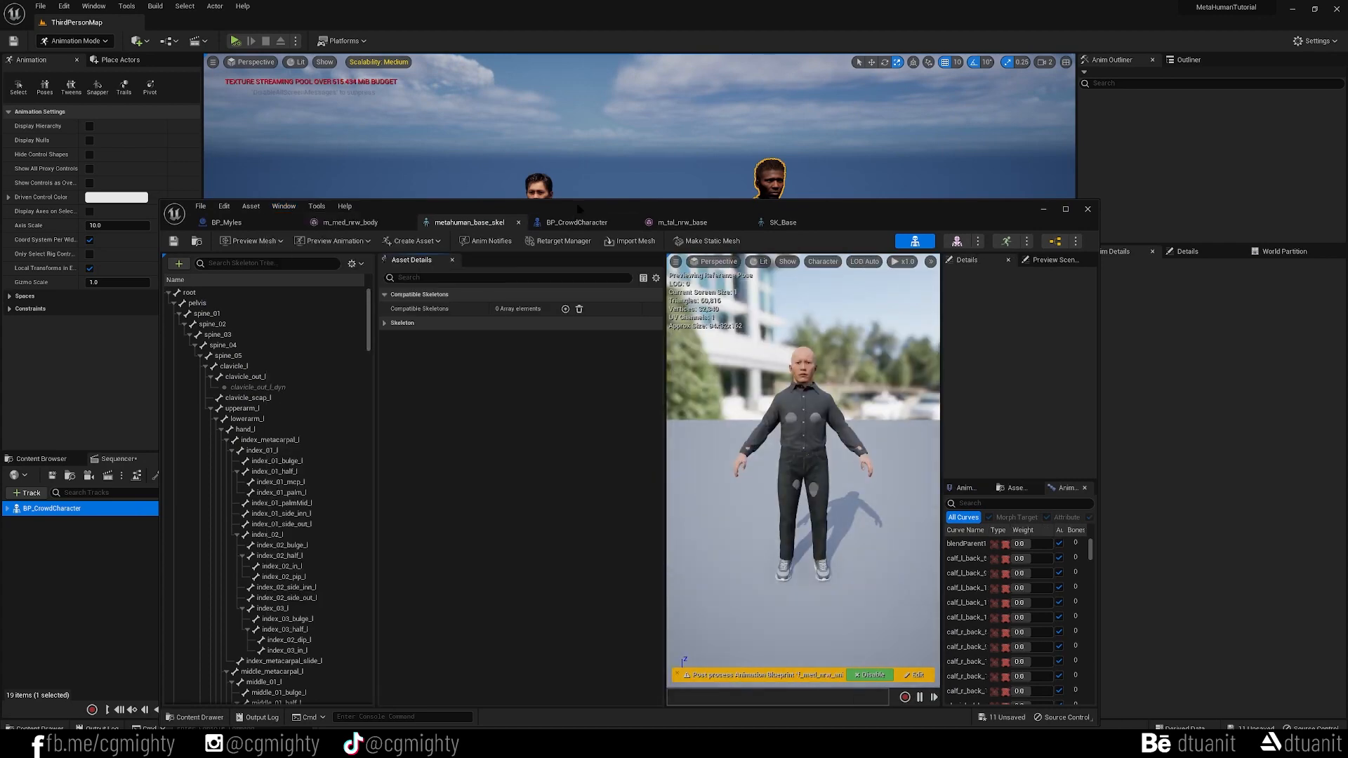
{"action": "left_click_drag", "start_coordinate": [583, 208], "coordinate": [544, 90]}
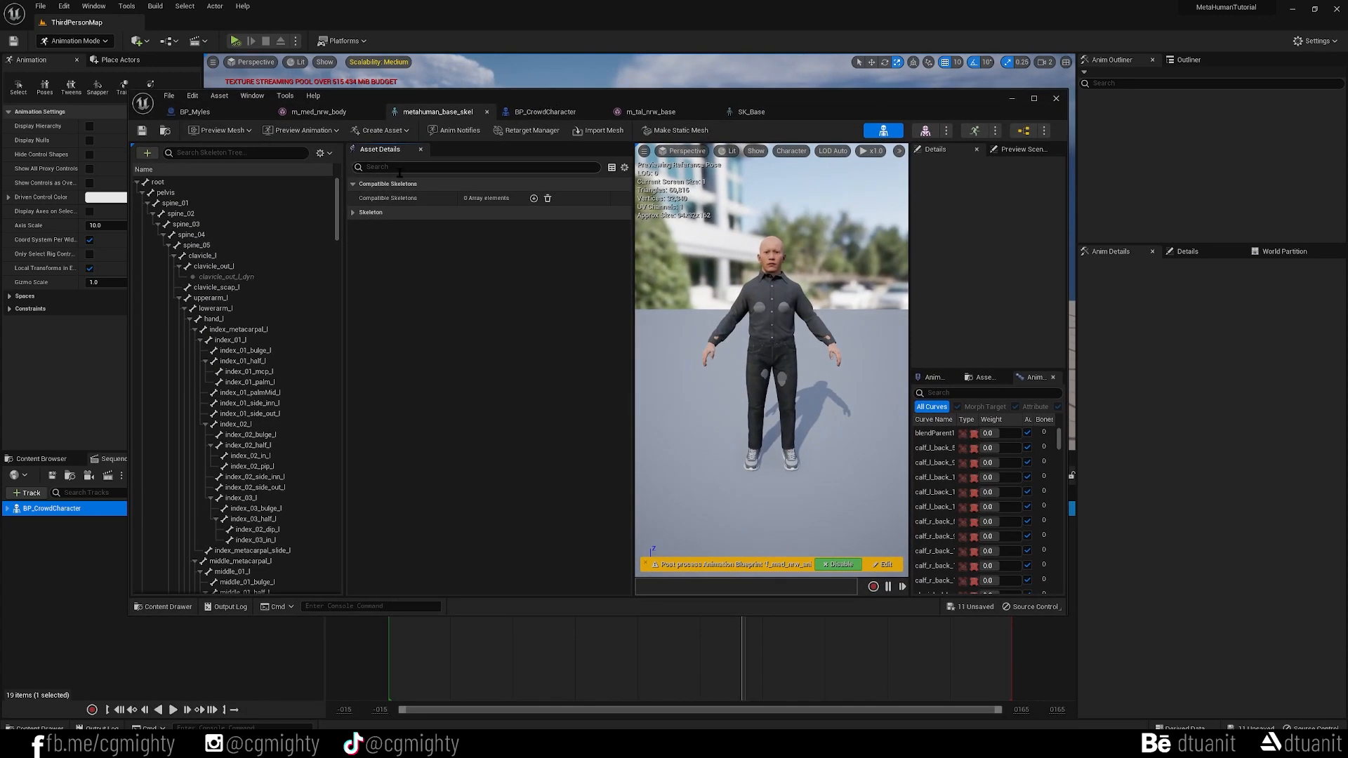
Add SK_Base as a compatible skeleton of metahuman_base_skel, save the skeleton and return to the level.
{"action": "left_click", "coordinate": [533, 198]}
{"action": "left_click", "coordinate": [532, 214]}
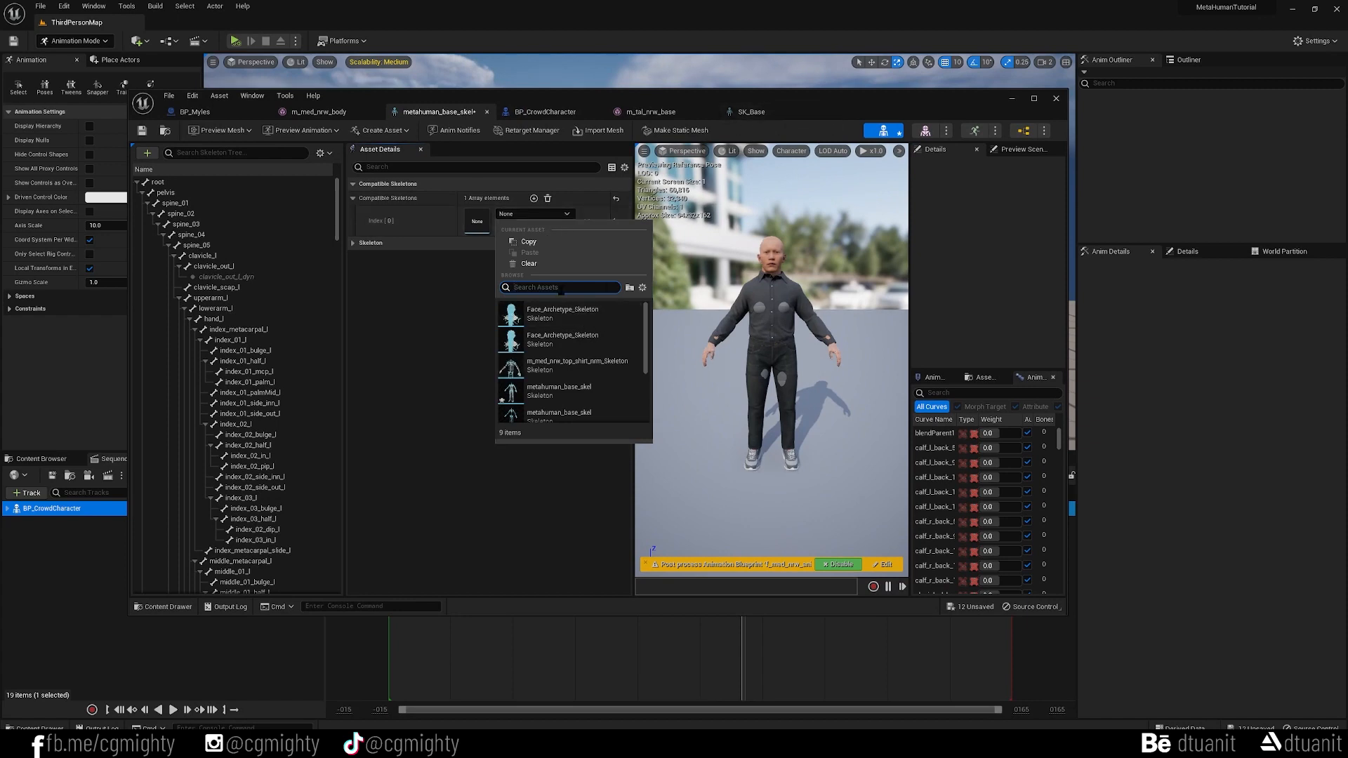
{"action": "type", "text": "sk_b"}
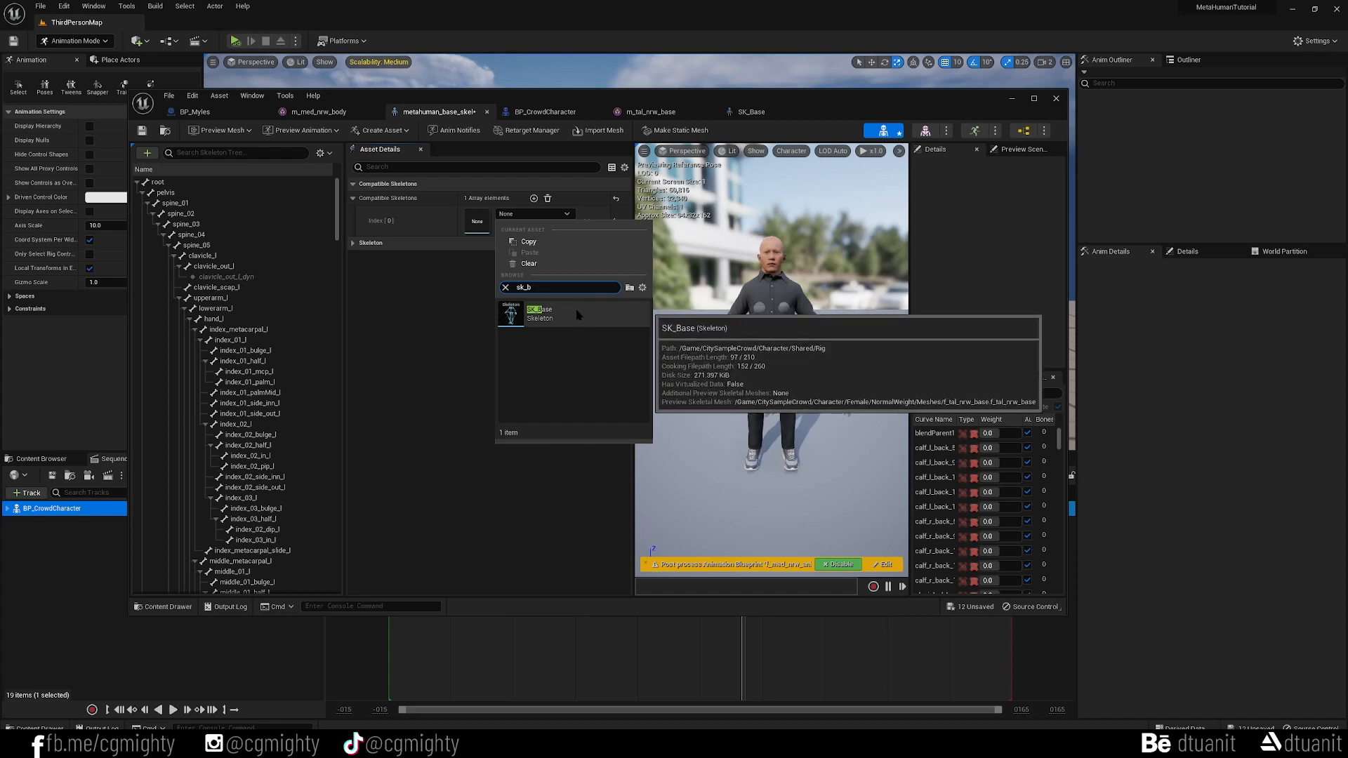
{"action": "left_click", "coordinate": [582, 314]}
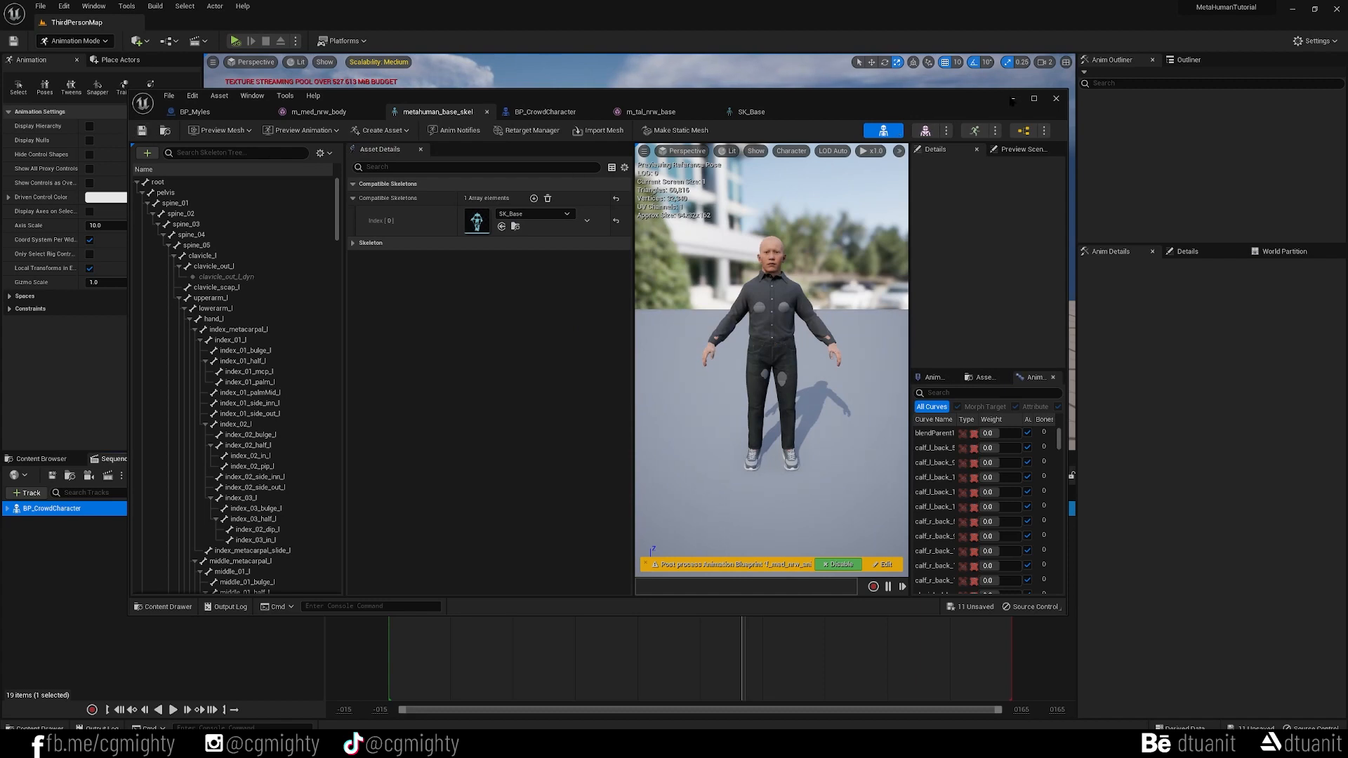
{"action": "left_click", "coordinate": [1011, 99]}
Add Myles to the level sequence and delete the MetaHuman_ControlRig and Face_ControlBoard_CtrlRig tracks from his body and face.
{"action": "left_click", "coordinate": [542, 281]}
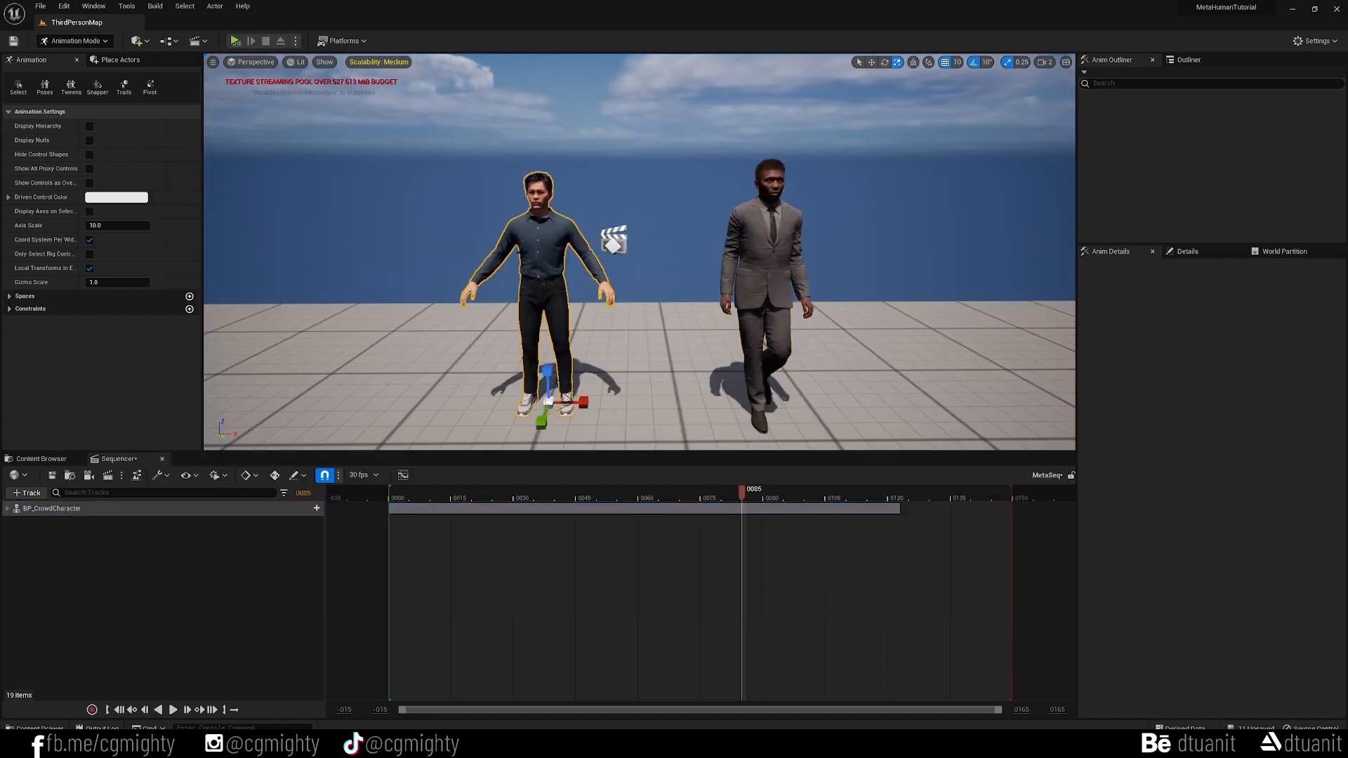
{"action": "left_click", "coordinate": [35, 493]}
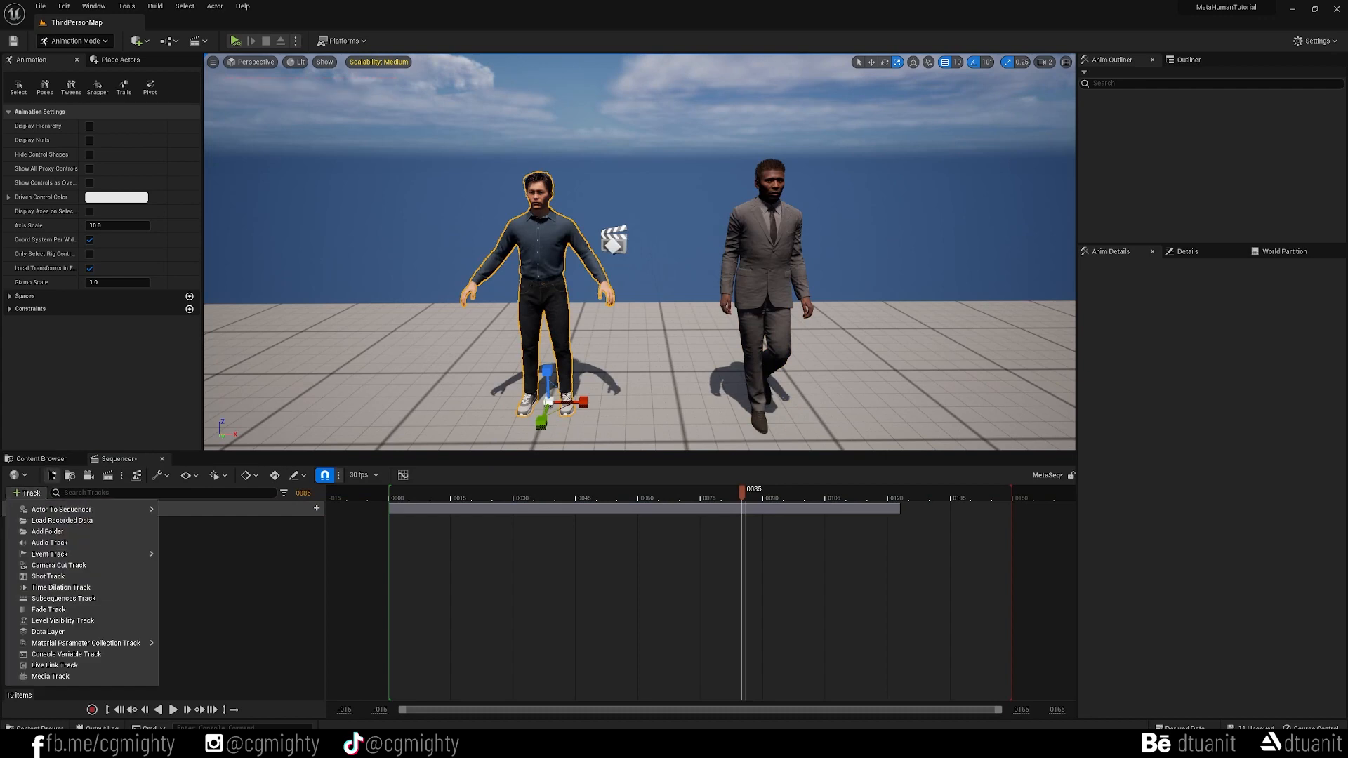
{"action": "left_click", "coordinate": [214, 509]}
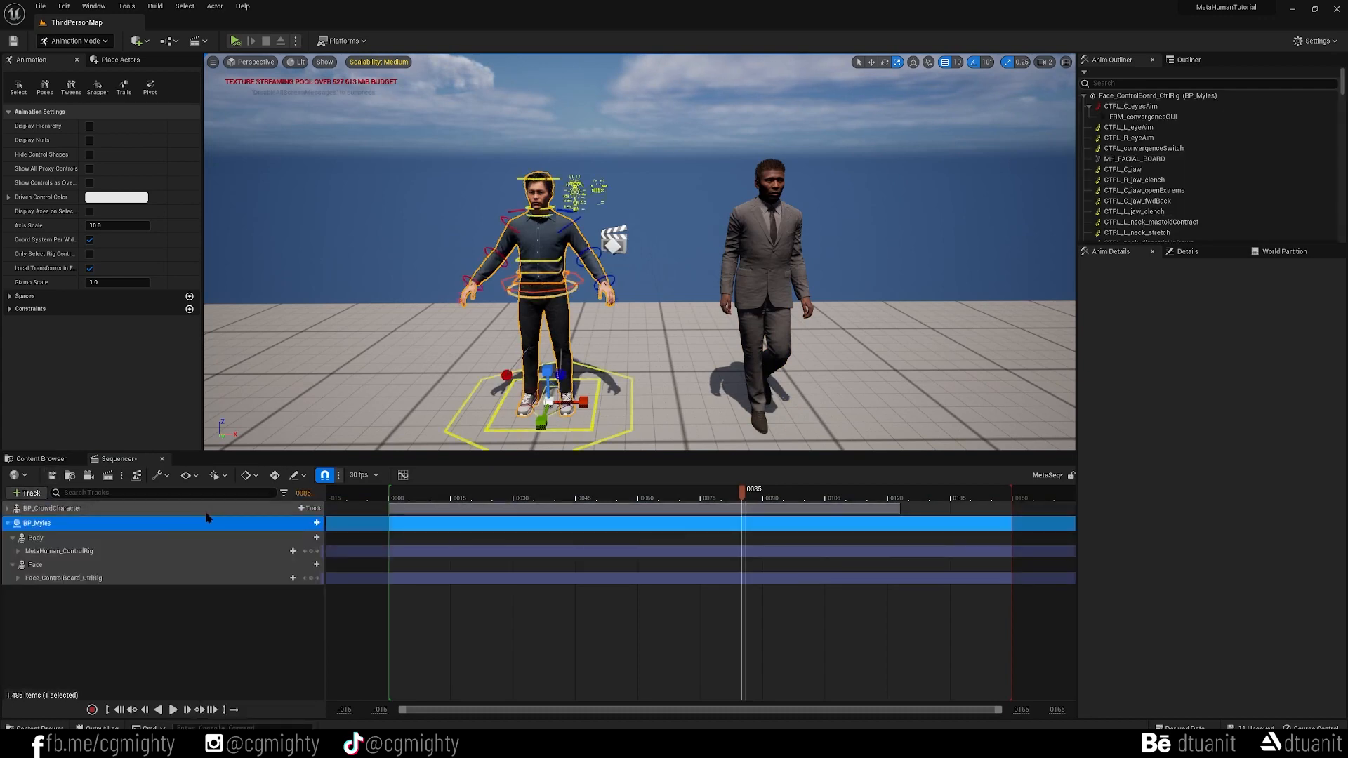
{"action": "left_click", "coordinate": [91, 554]}
{"action": "key", "text": "Delete"}
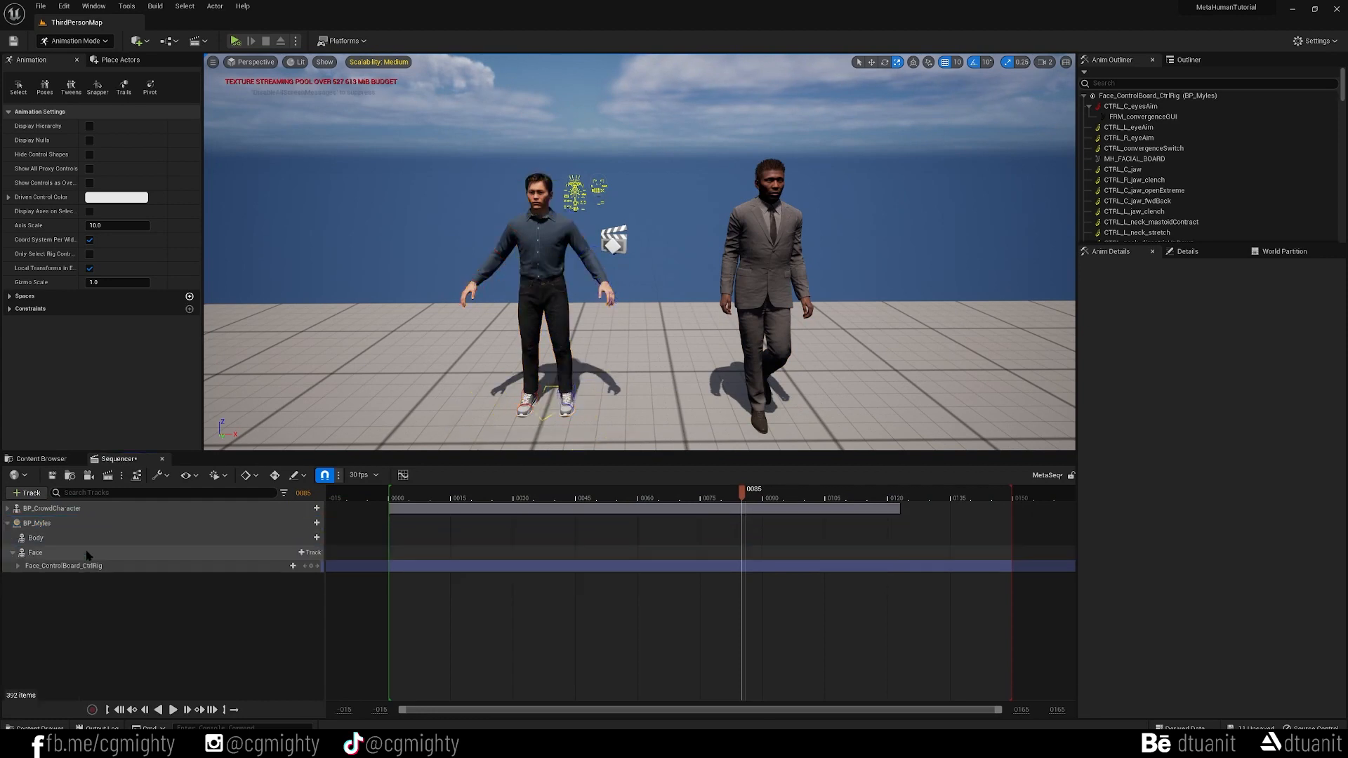
{"action": "left_click", "coordinate": [91, 564]}
{"action": "key", "text": "Delete"}
Add the FTN_N_Walk_F animation to Myles's Body track and align its start with frame 0.
{"action": "left_click", "coordinate": [254, 539]}
{"action": "left_click", "coordinate": [306, 538]}
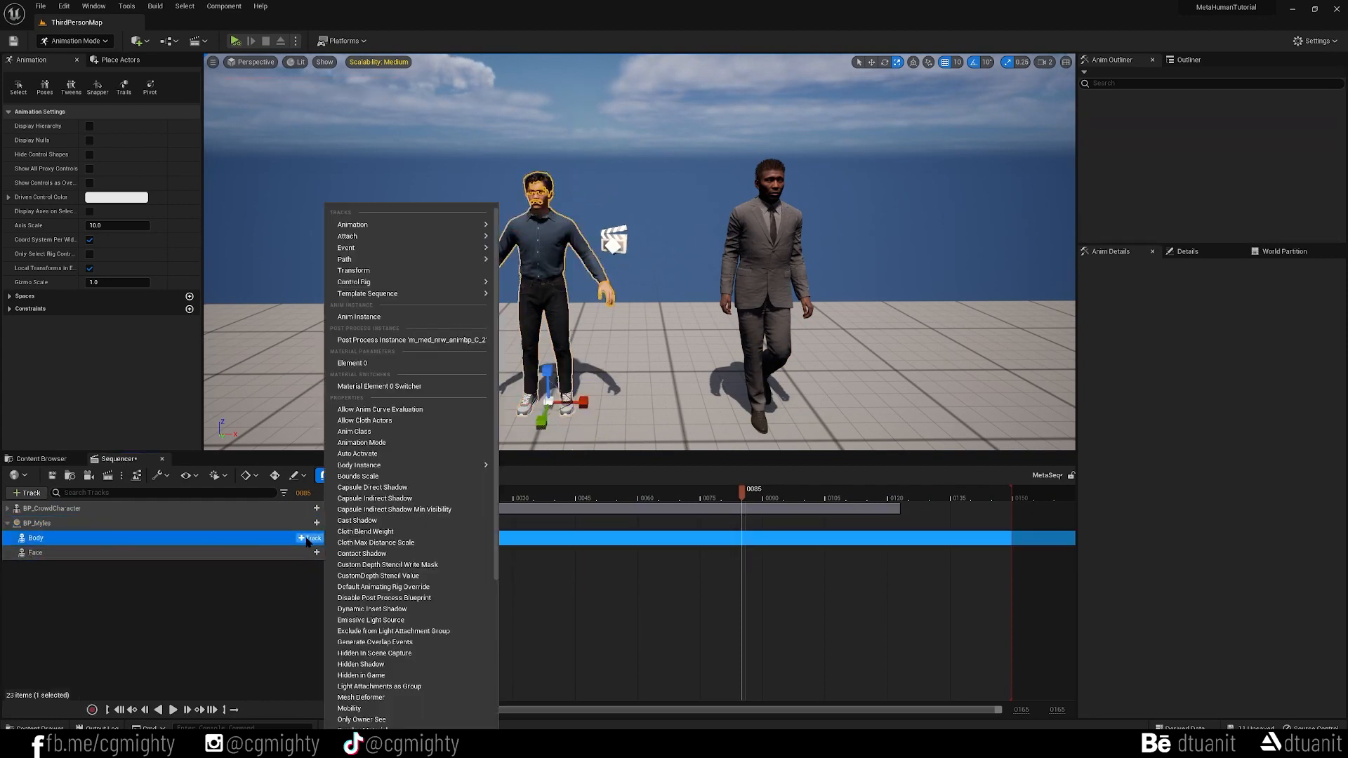
{"action": "mouse_move", "coordinate": [396, 226]}
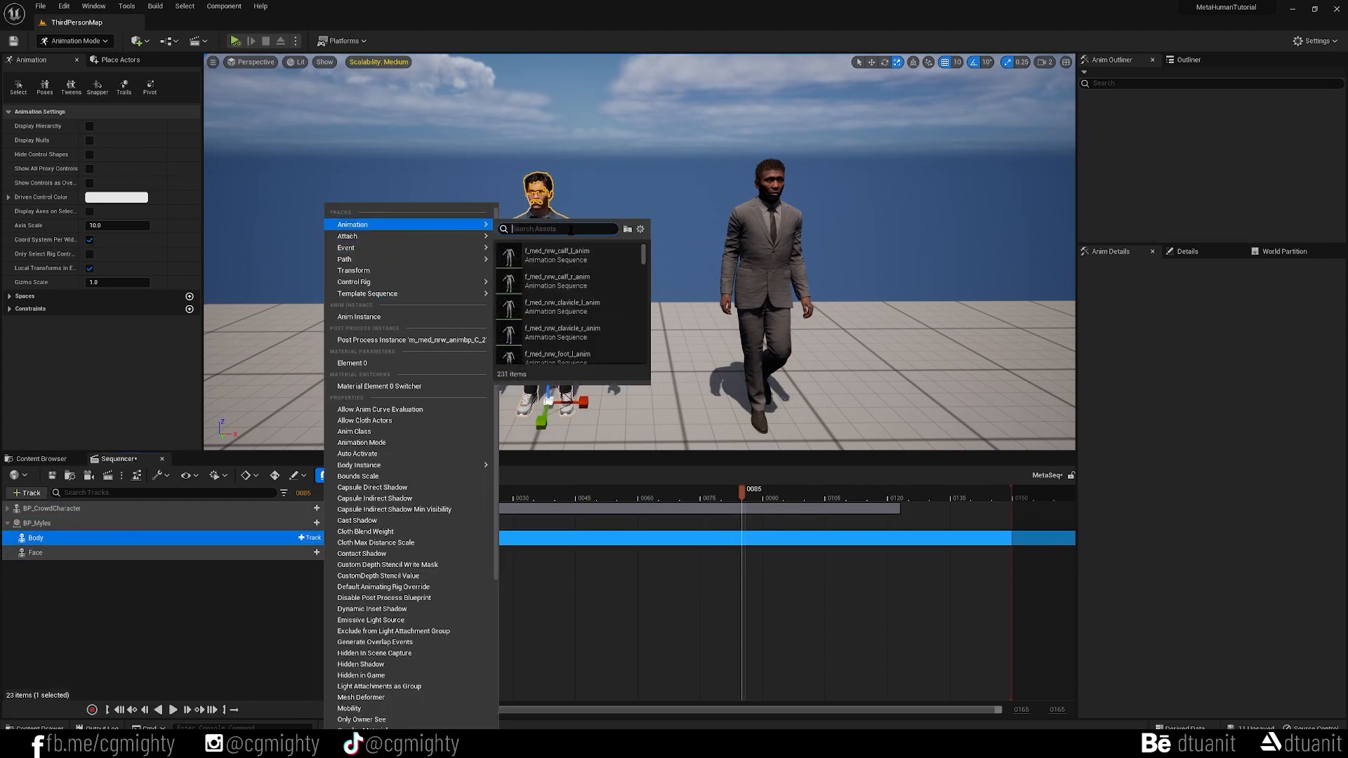
{"action": "type", "text": "walk"}
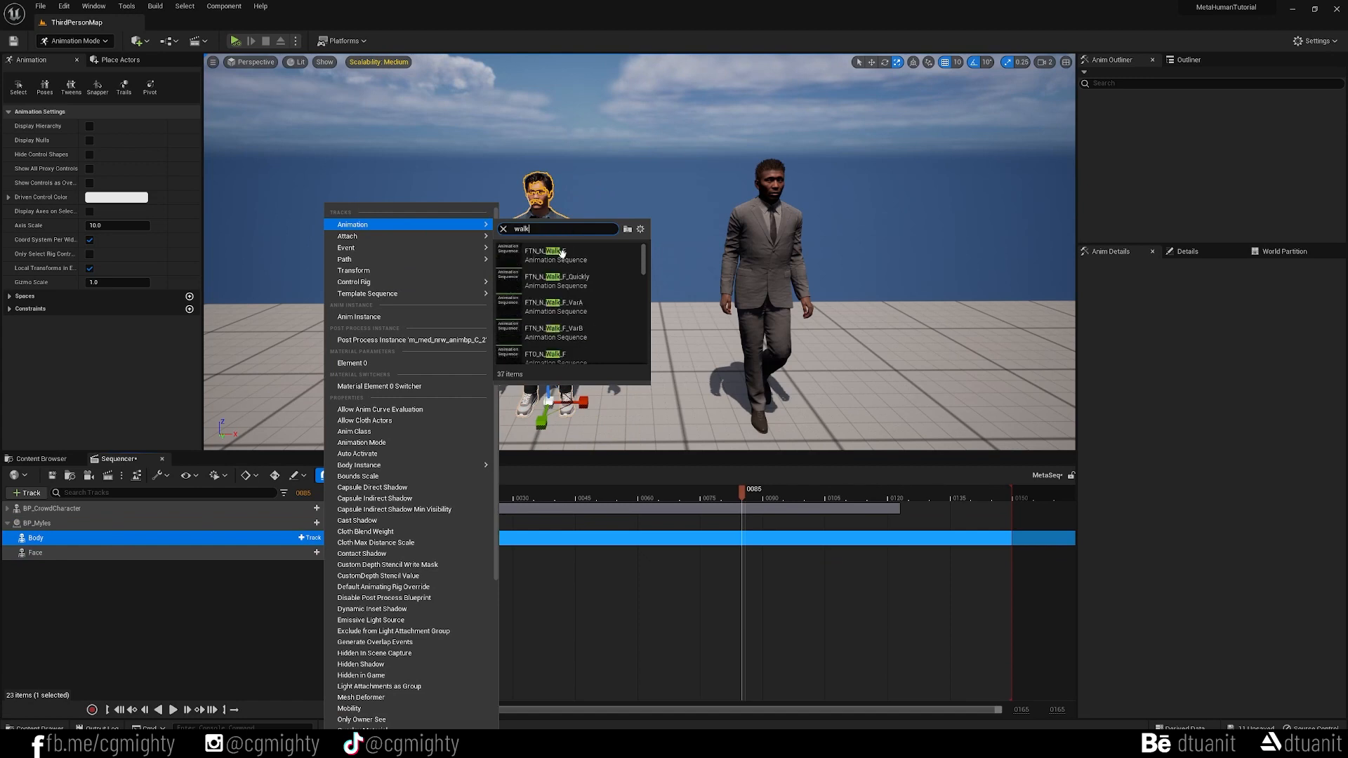
{"action": "left_click", "coordinate": [562, 252]}
{"action": "left_click_drag", "start_coordinate": [744, 553], "coordinate": [390, 553]}
Play the sequence from frame 1 to compare the walks of Myles and the crowd character.
{"action": "left_click", "coordinate": [395, 495]}
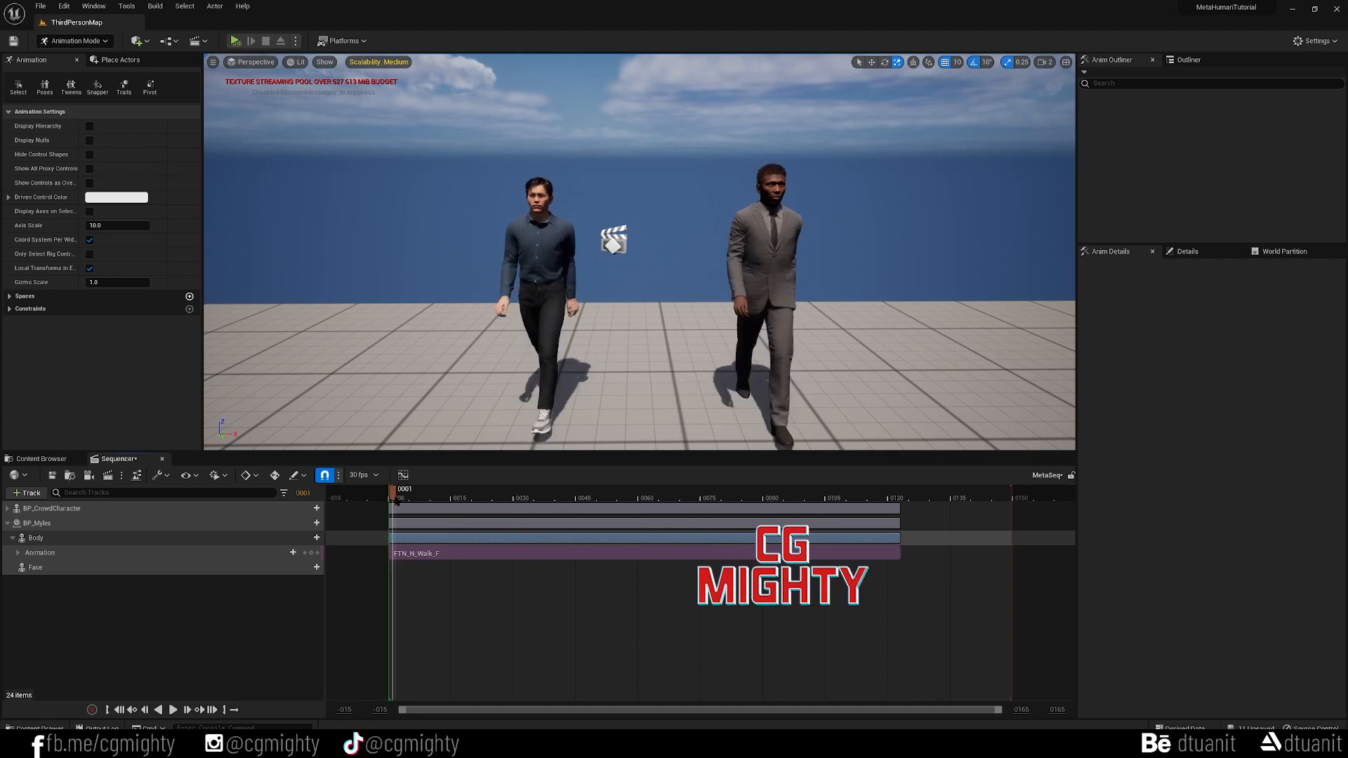
{"action": "left_click", "coordinate": [457, 602]}
{"action": "key", "text": "space"}
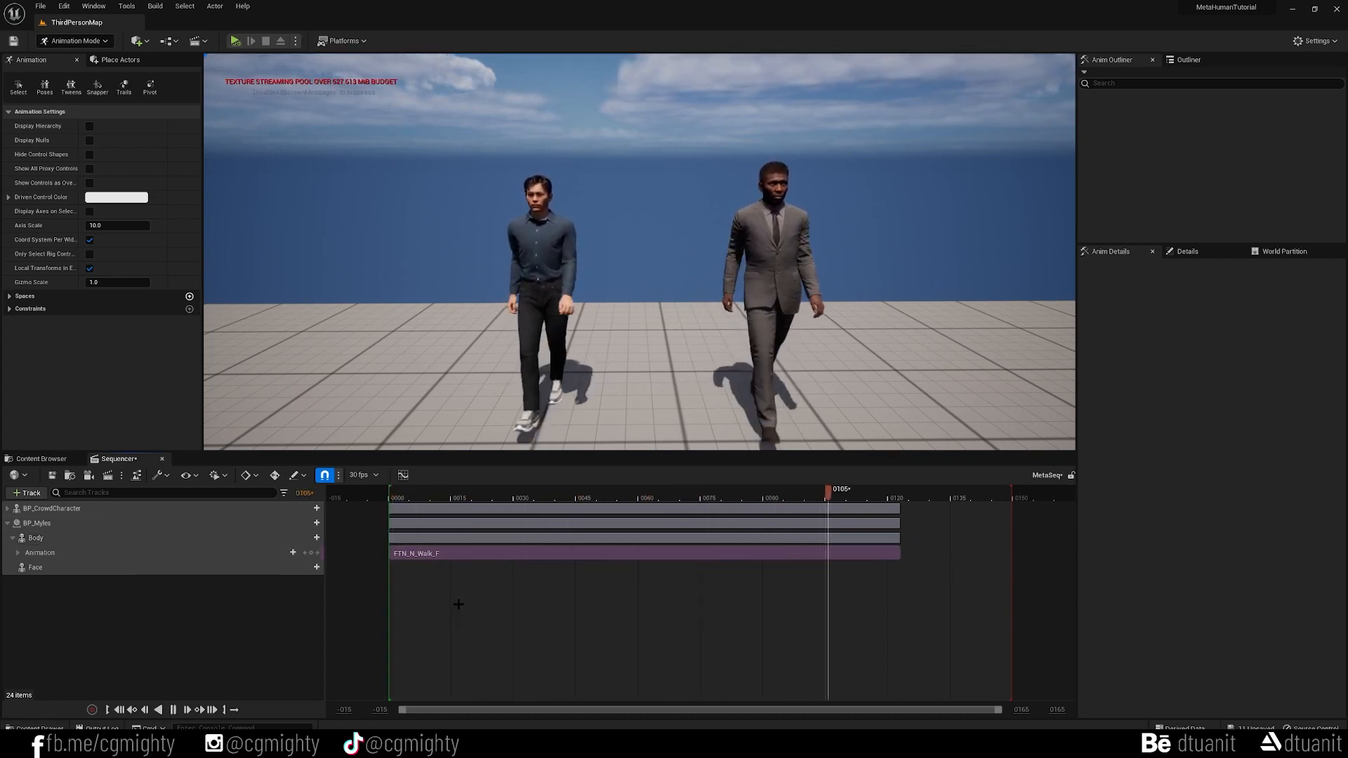
{"action": "key", "text": "space"}
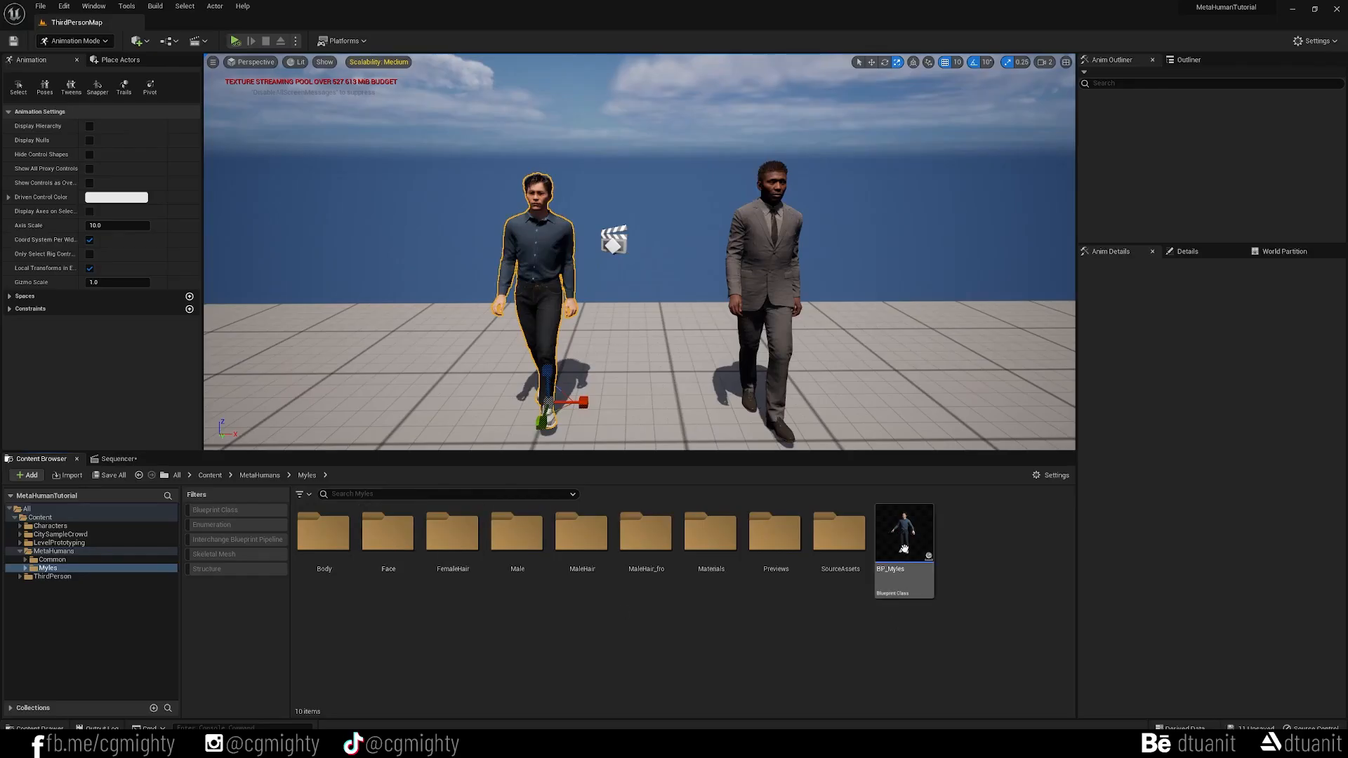
Duplicate the BP_Myles blueprint and name the copy BP_Myles_Cloth.
{"action": "left_click", "coordinate": [913, 537]}
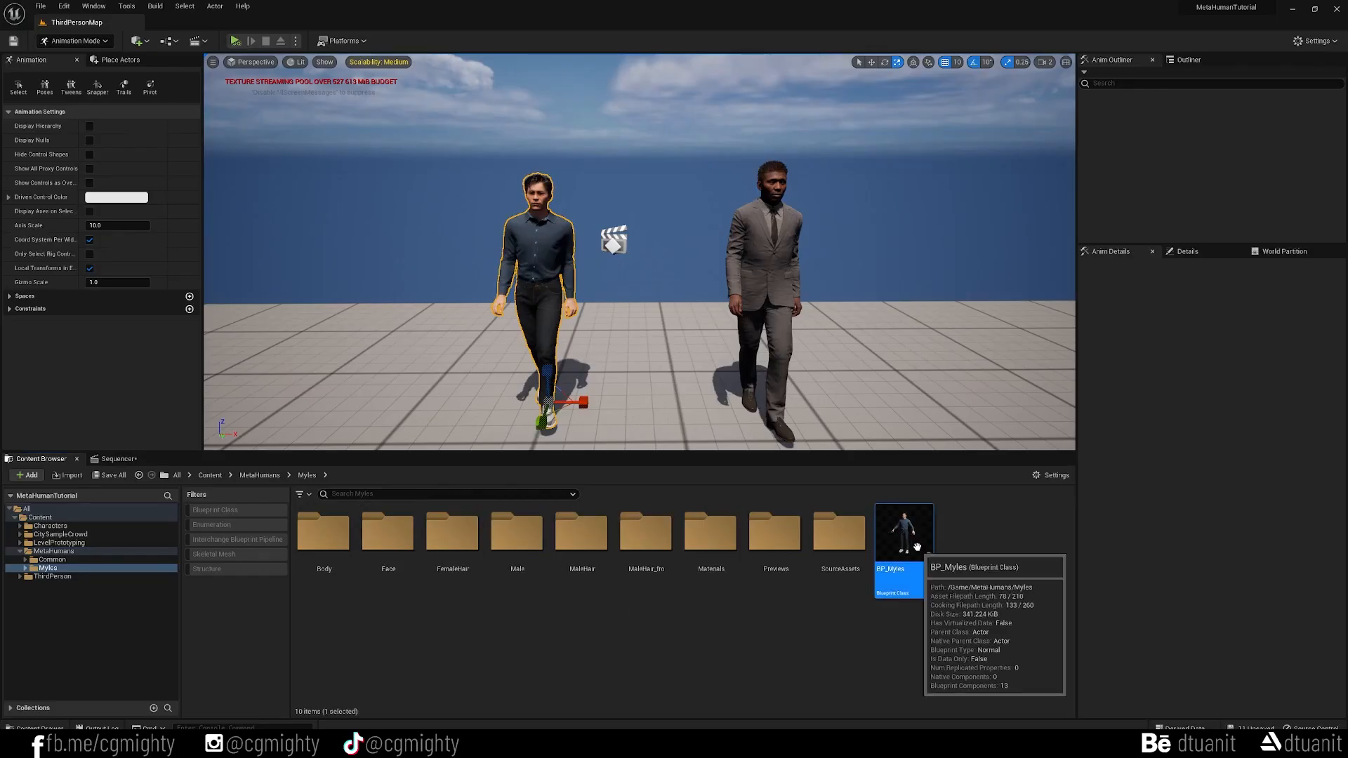
{"action": "right_click", "coordinate": [928, 536]}
{"action": "left_click", "coordinate": [1001, 336]}
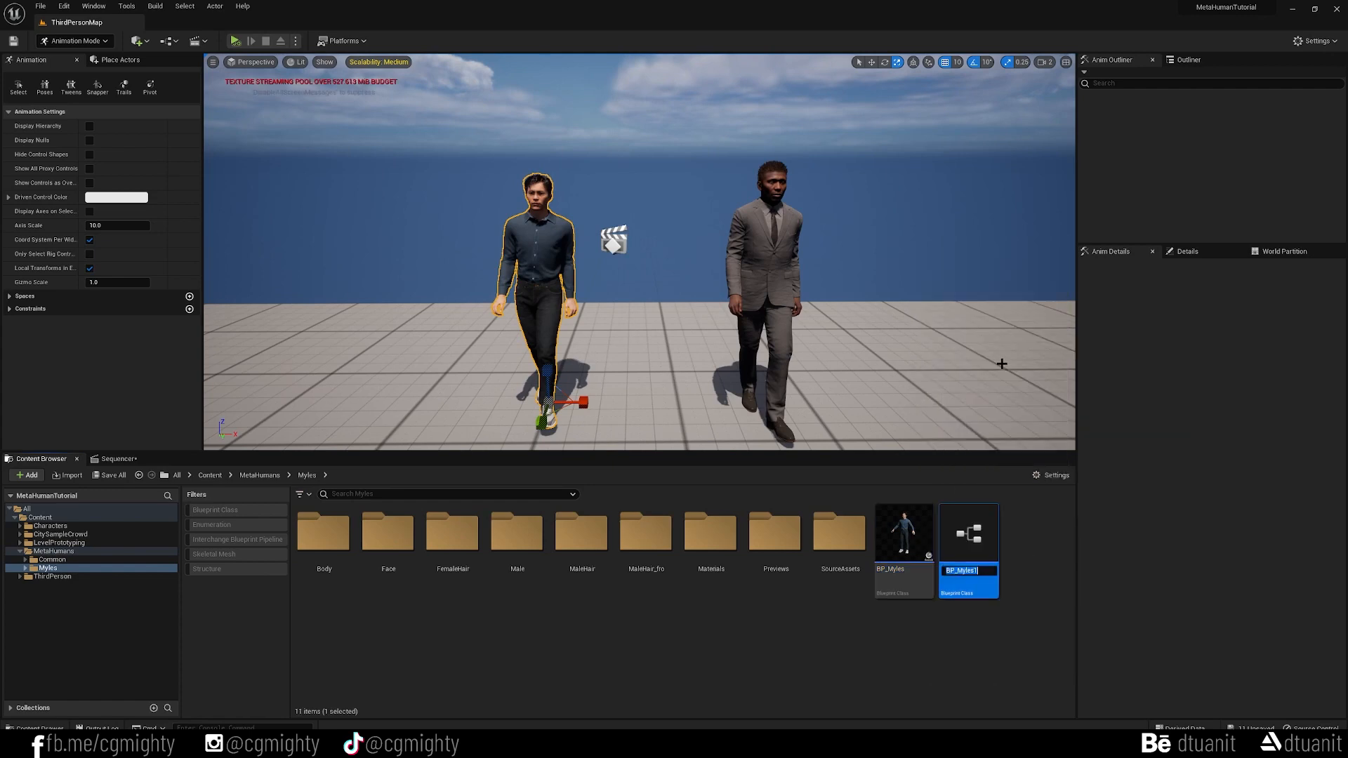
{"action": "left_click", "coordinate": [985, 570]}
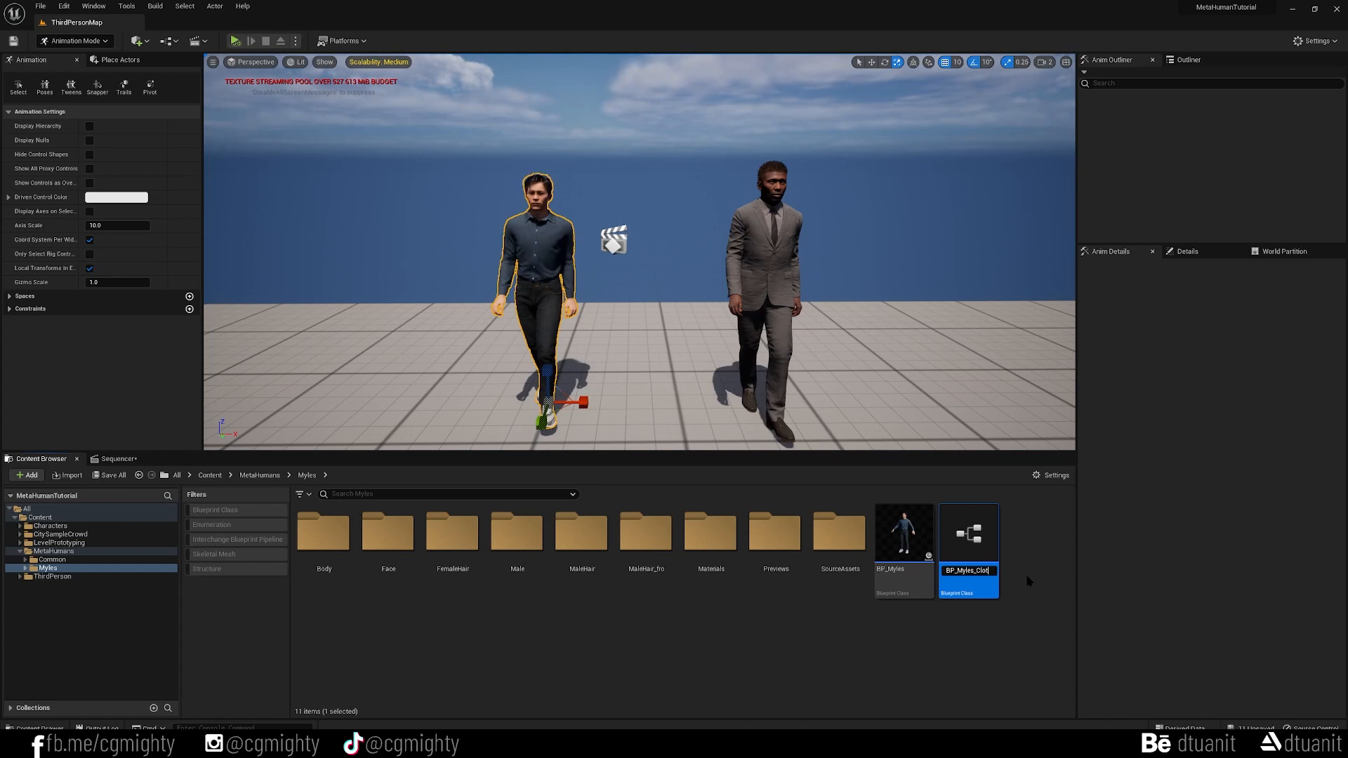
{"action": "type", "text": "_Cloth"}
{"action": "key", "text": "Return"}
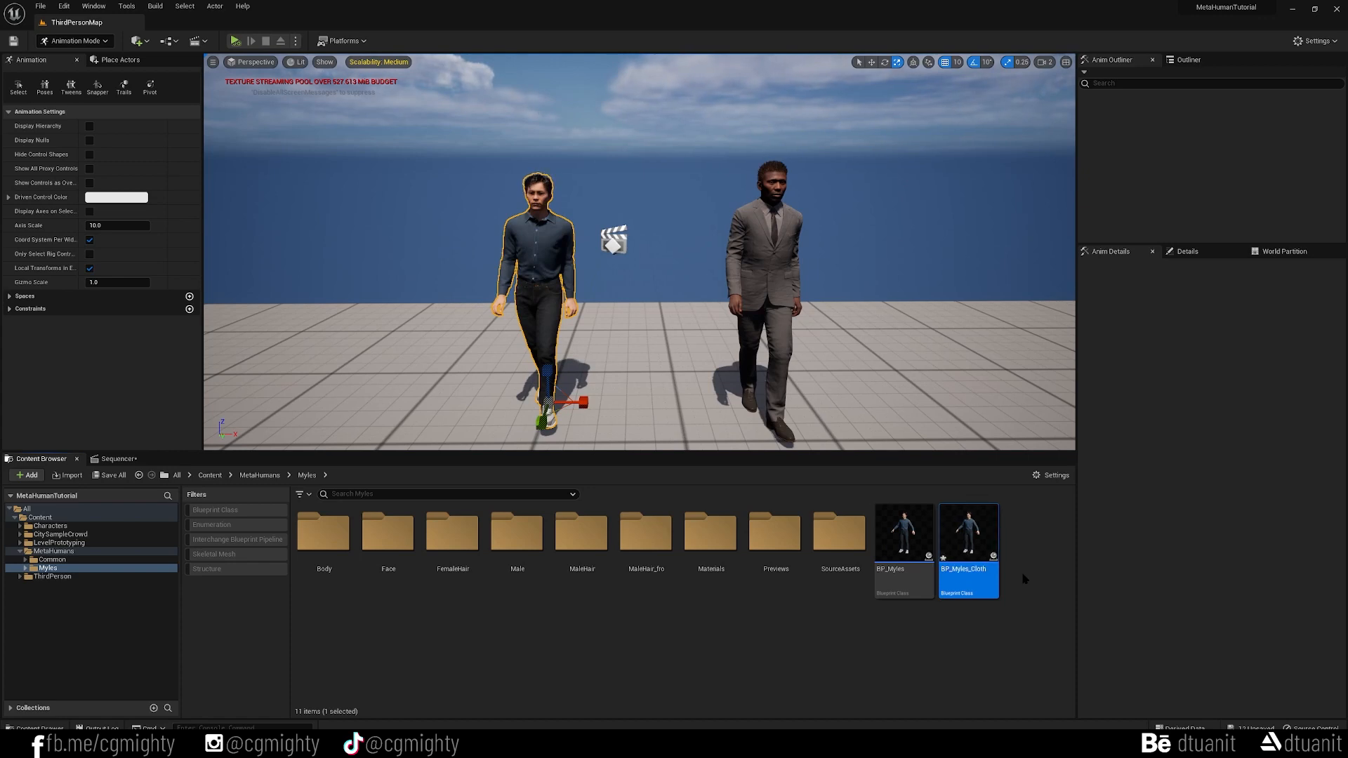
Open BP_Myles_Cloth with its character preview and close all other open asset editors.
{"action": "double_click", "coordinate": [969, 548]}
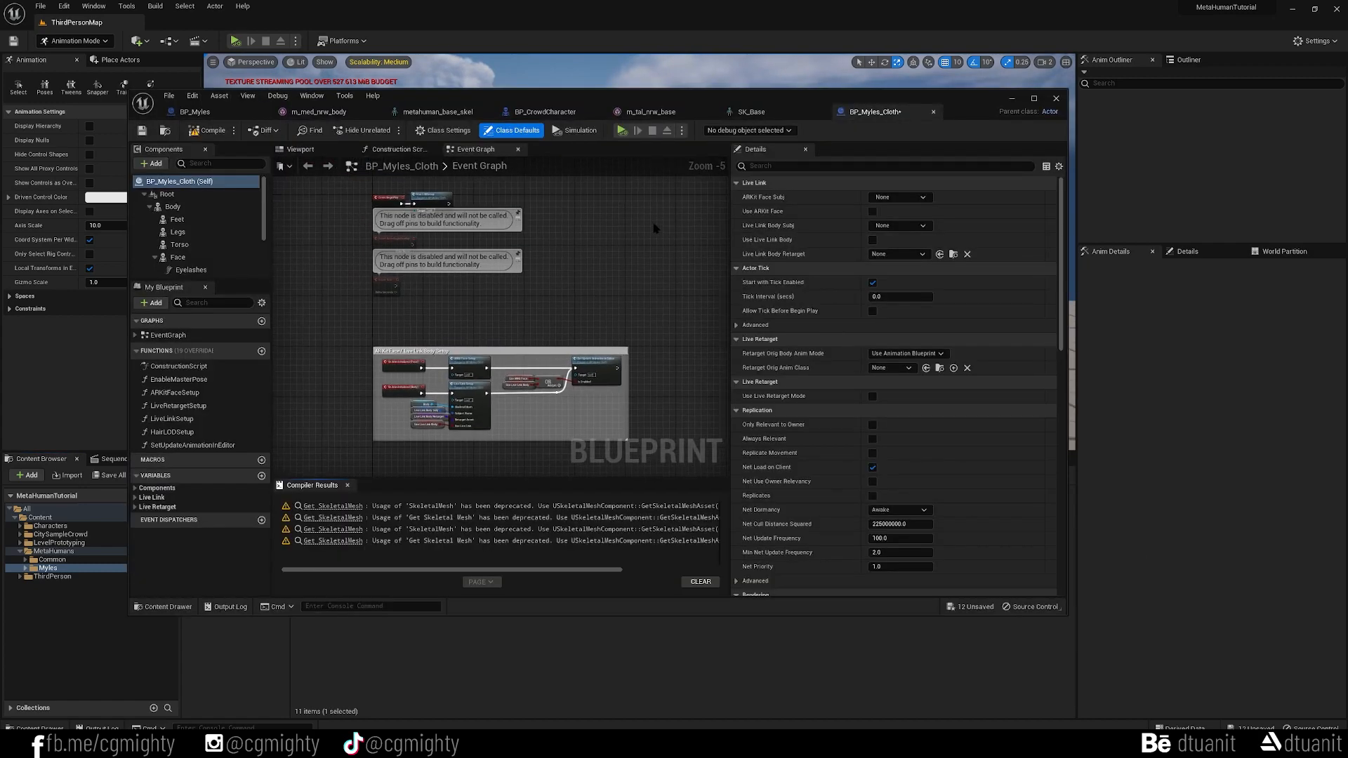
{"action": "left_click", "coordinate": [750, 111]}
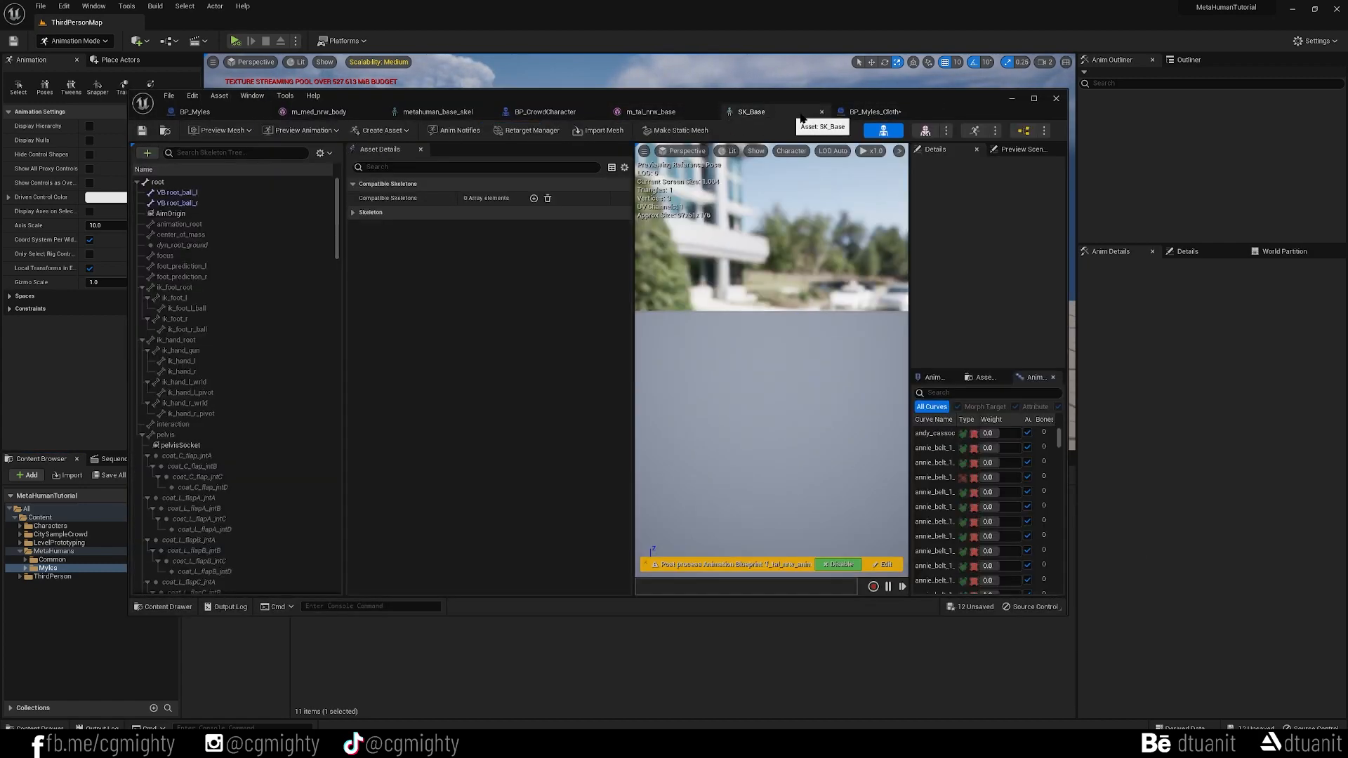
{"action": "left_click", "coordinate": [821, 112]}
{"action": "left_click", "coordinate": [711, 112]}
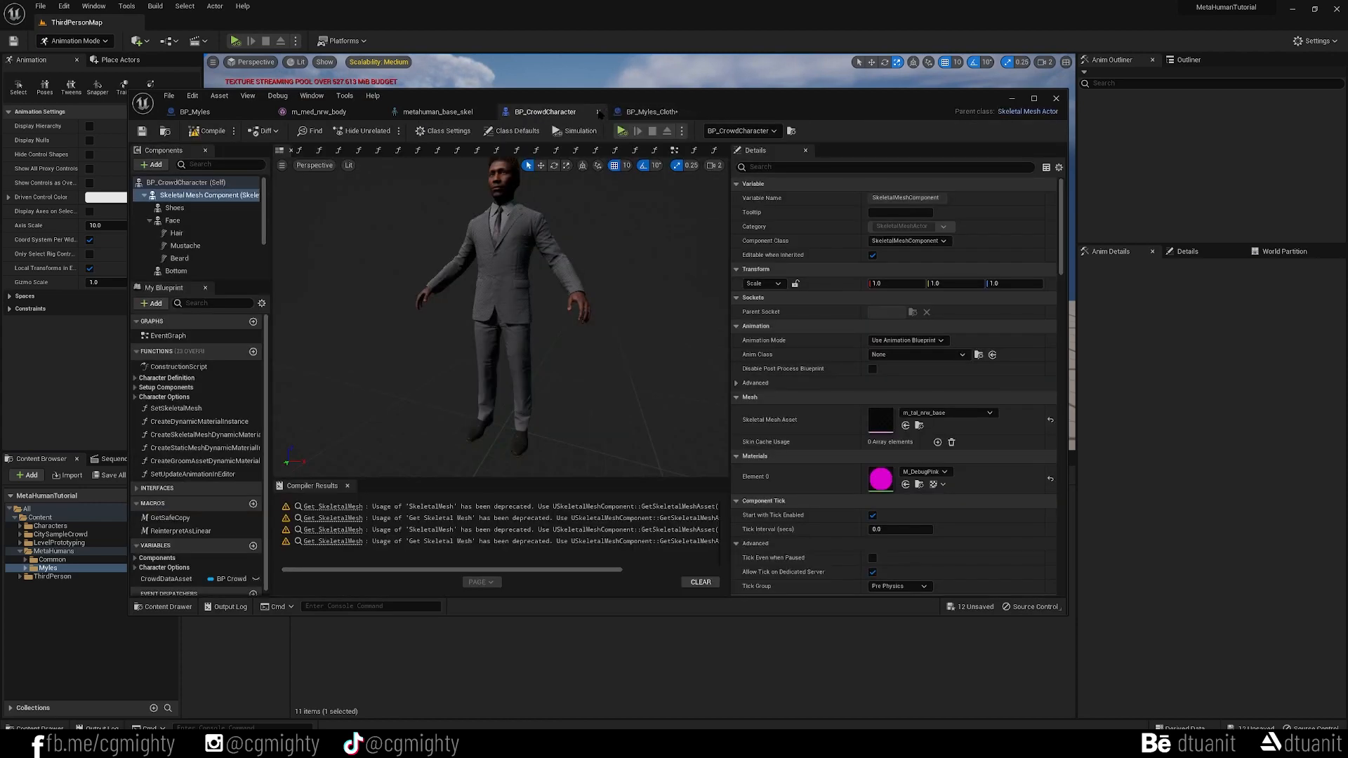
{"action": "left_click", "coordinate": [600, 111]}
{"action": "left_click", "coordinate": [486, 112]}
{"action": "left_click", "coordinate": [377, 113]}
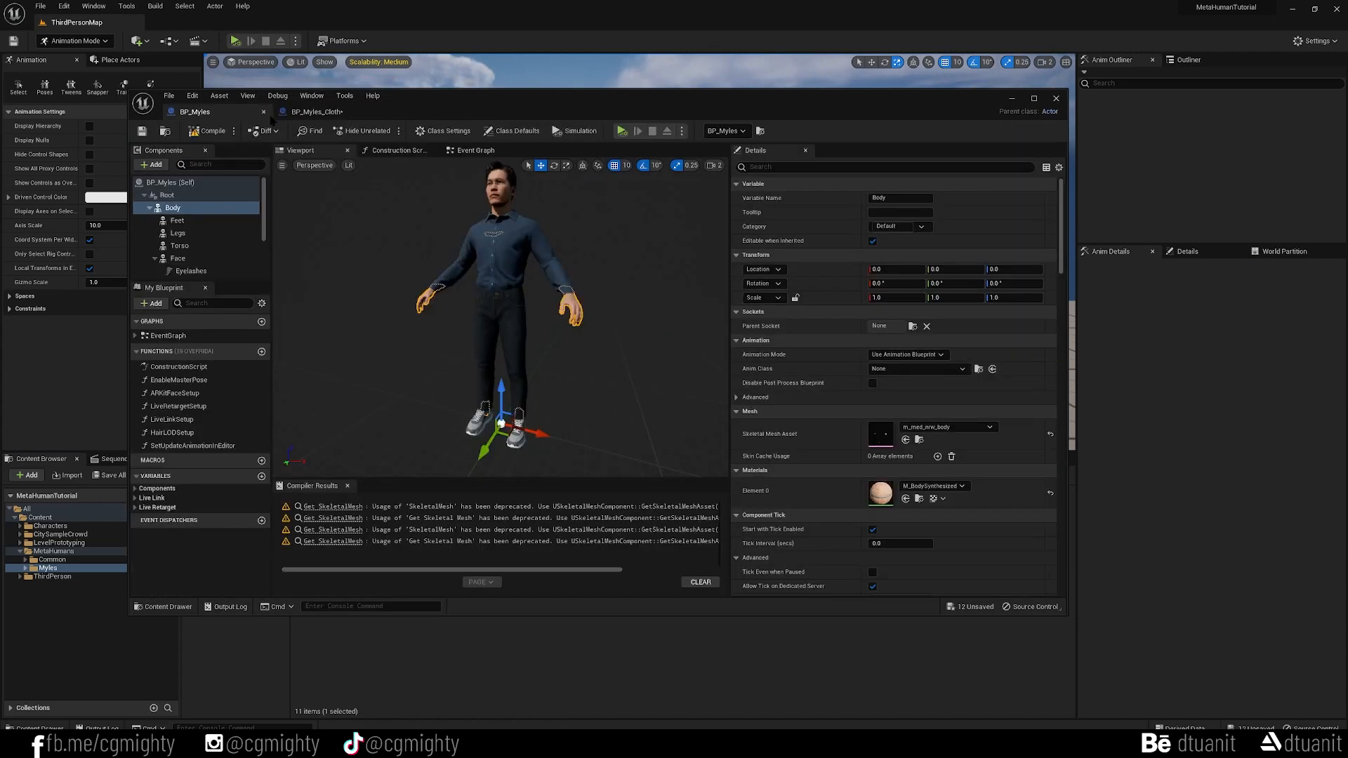
{"action": "left_click", "coordinate": [264, 112]}
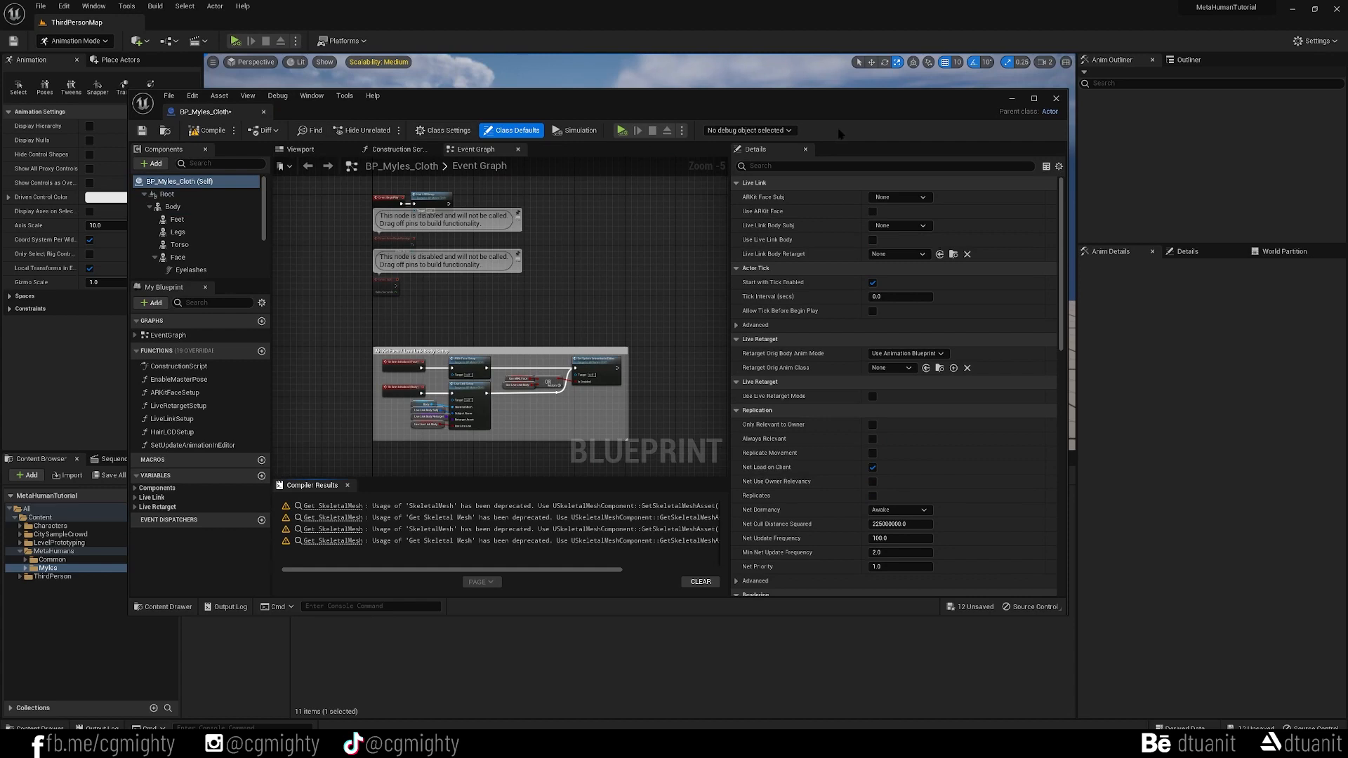
{"action": "left_click", "coordinate": [301, 149]}
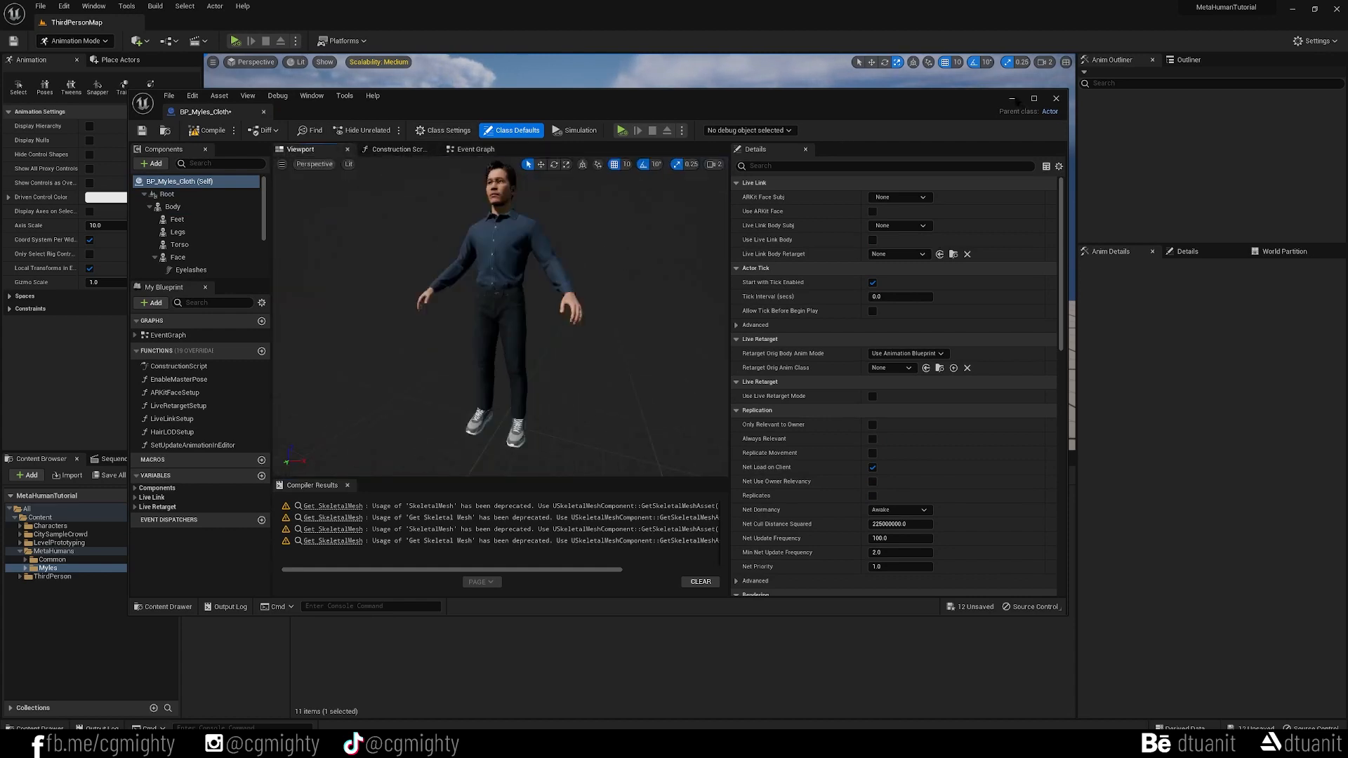
{"action": "left_click", "coordinate": [1013, 98]}
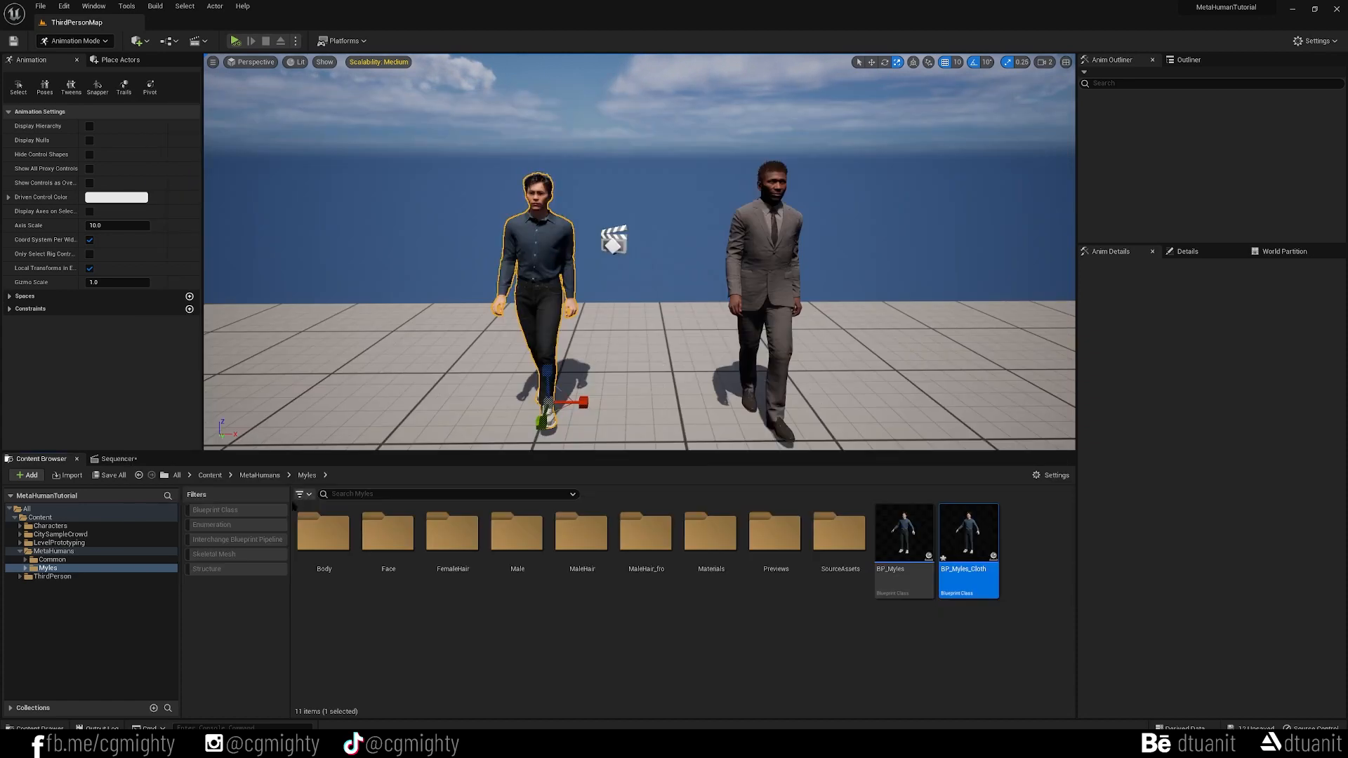
Filter the CitySampleCrowd folder to skeletal meshes and examine the available male clothing meshes.
{"action": "left_click", "coordinate": [60, 534]}
{"action": "left_click", "coordinate": [299, 494]}
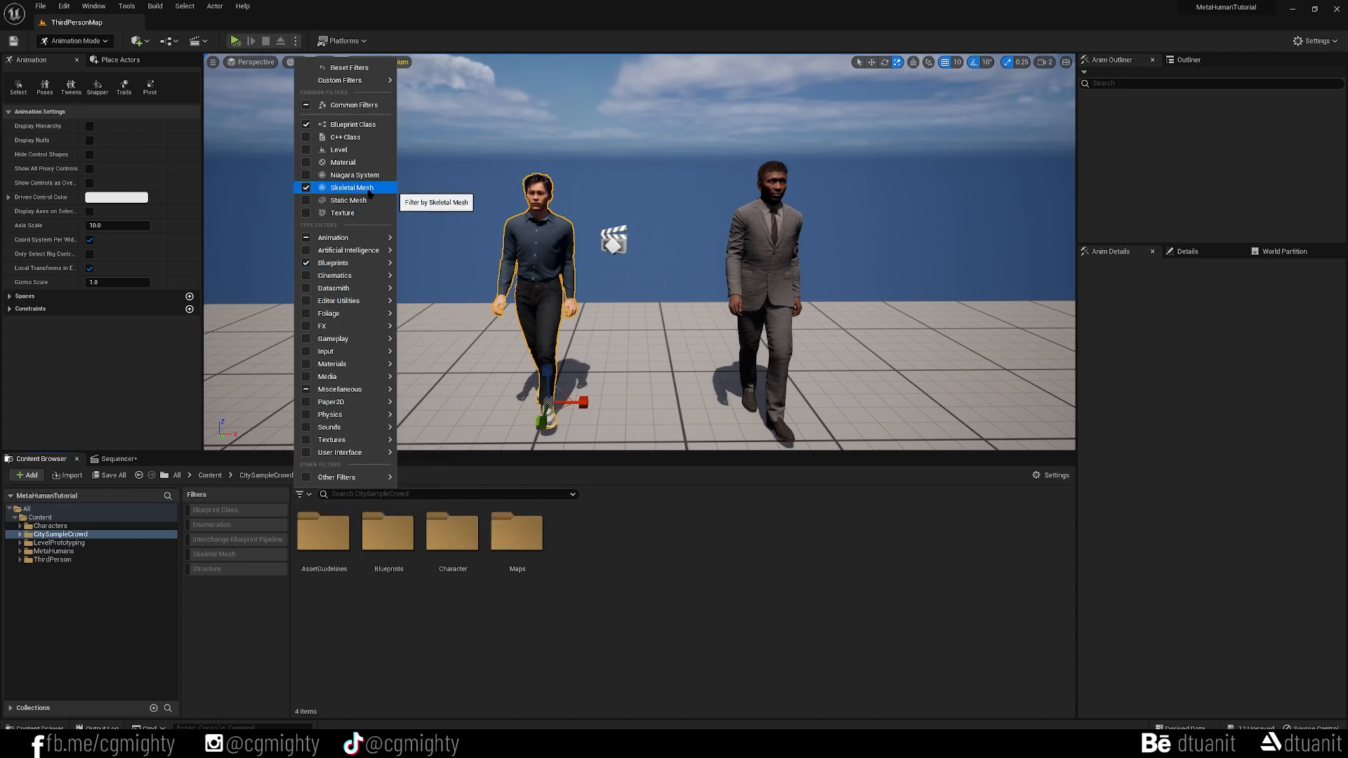
{"action": "left_click", "coordinate": [228, 591]}
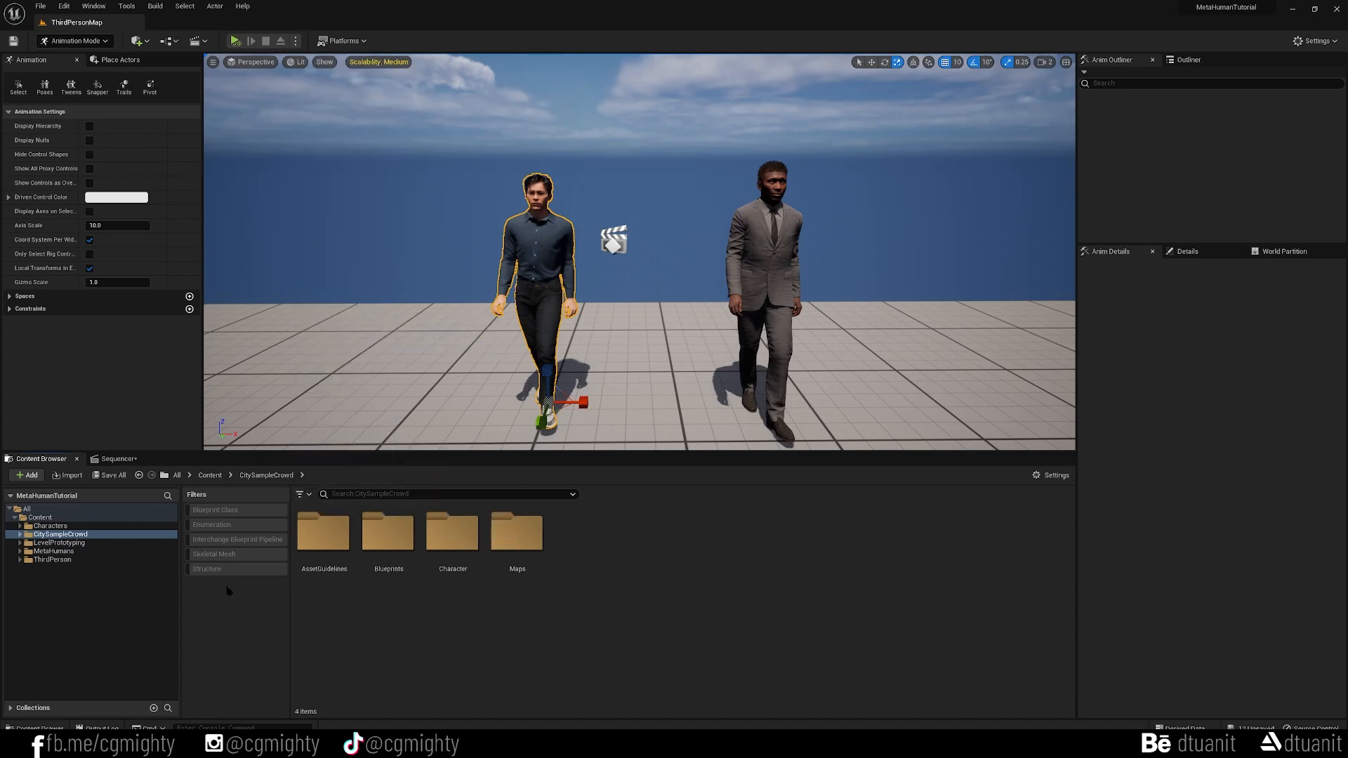
{"action": "left_click", "coordinate": [228, 556]}
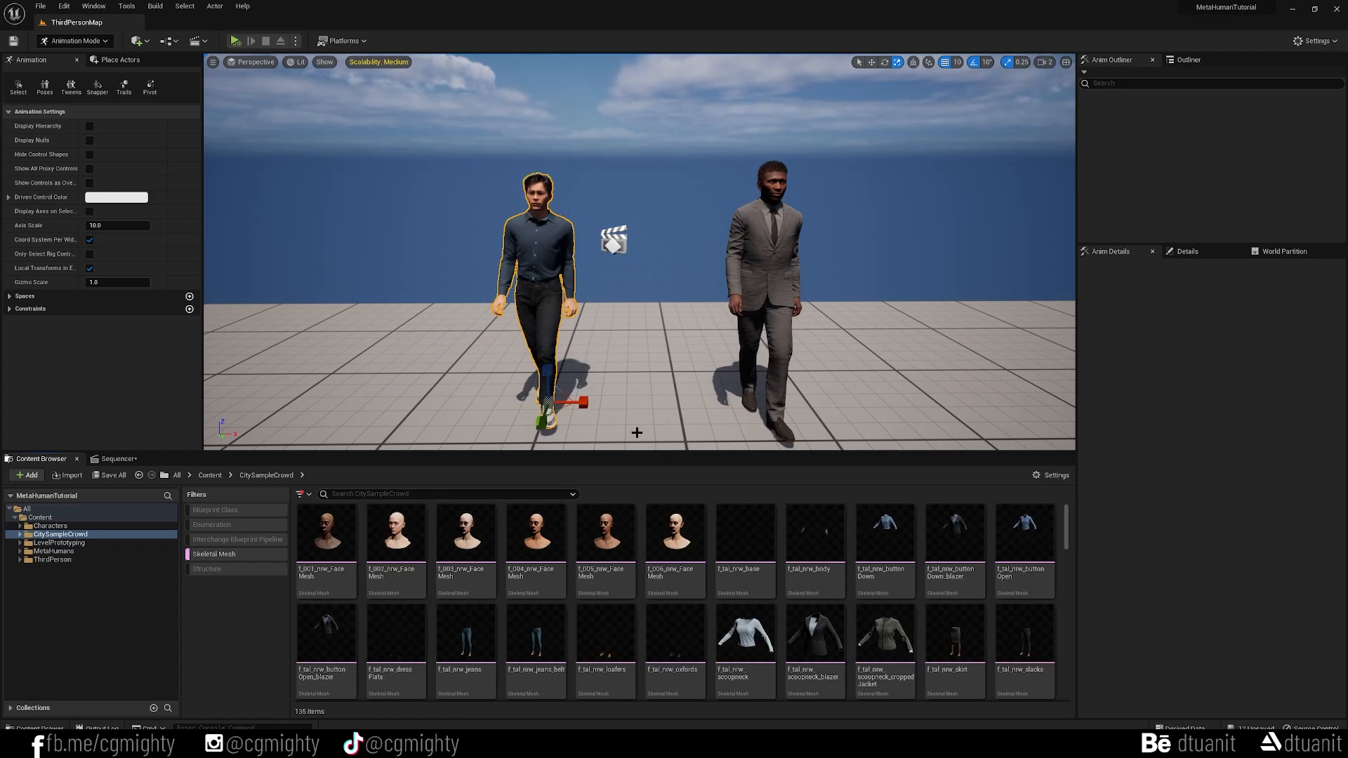
{"action": "left_click_drag", "start_coordinate": [645, 450], "coordinate": [633, 94]}
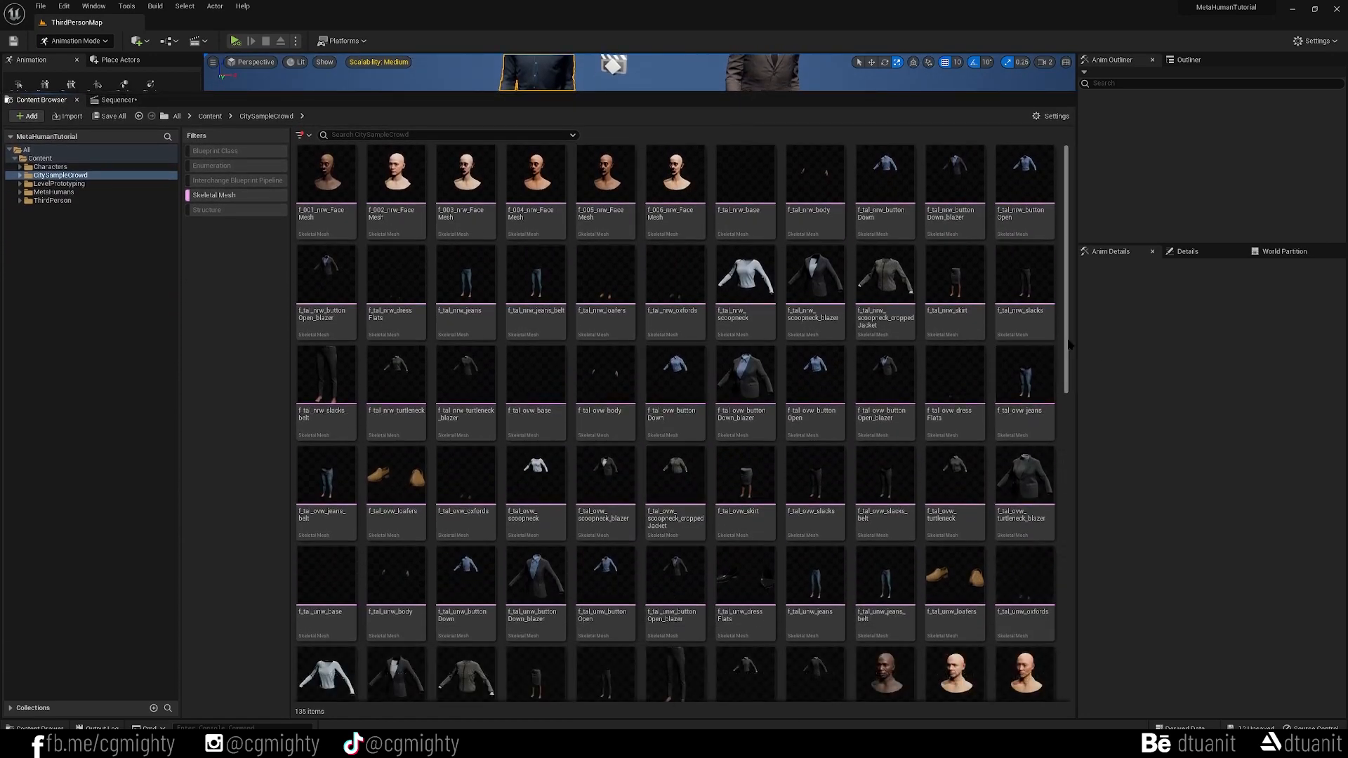
{"action": "scroll", "coordinate": [1068, 356], "scroll_direction": "down", "scroll_amount": 2}
{"action": "left_click_drag", "start_coordinate": [1068, 357], "coordinate": [1085, 600]}
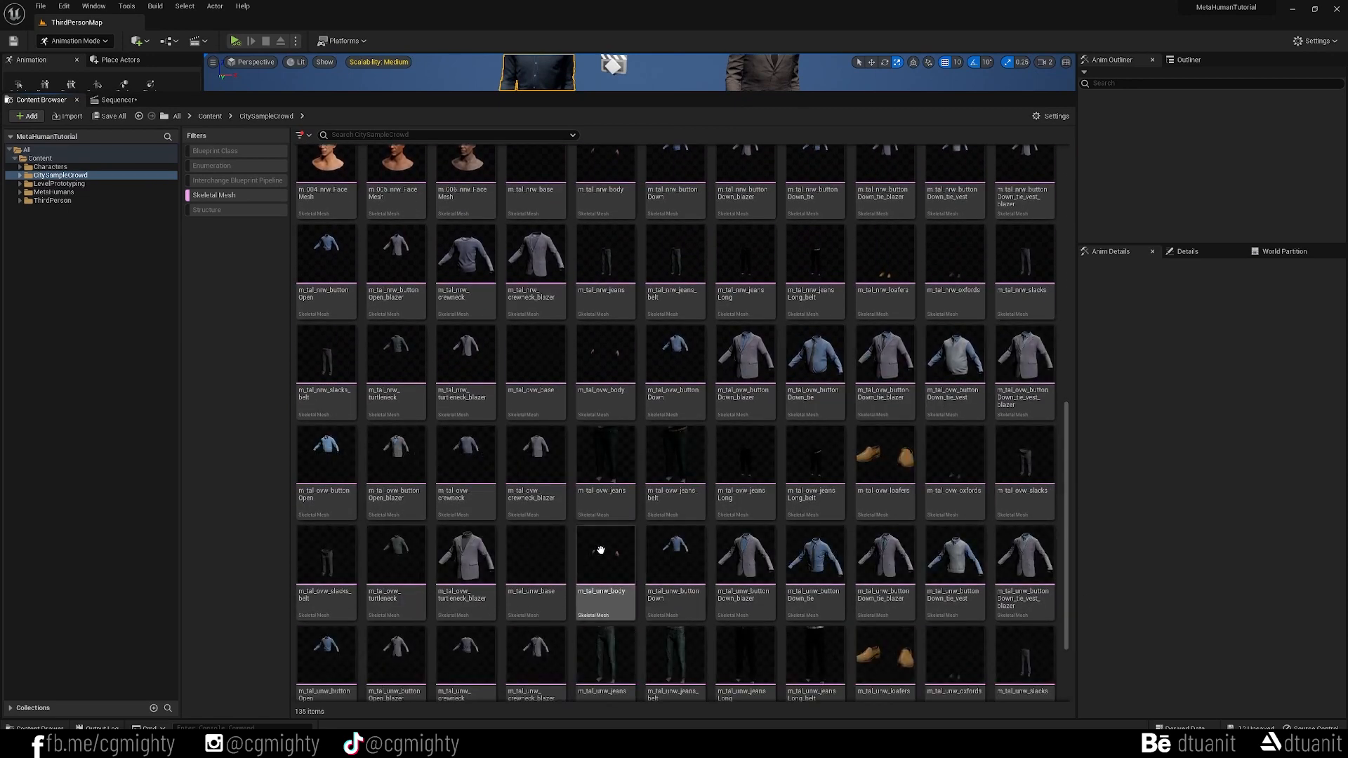
{"action": "scroll", "coordinate": [999, 548], "scroll_direction": "down", "scroll_amount": 3}
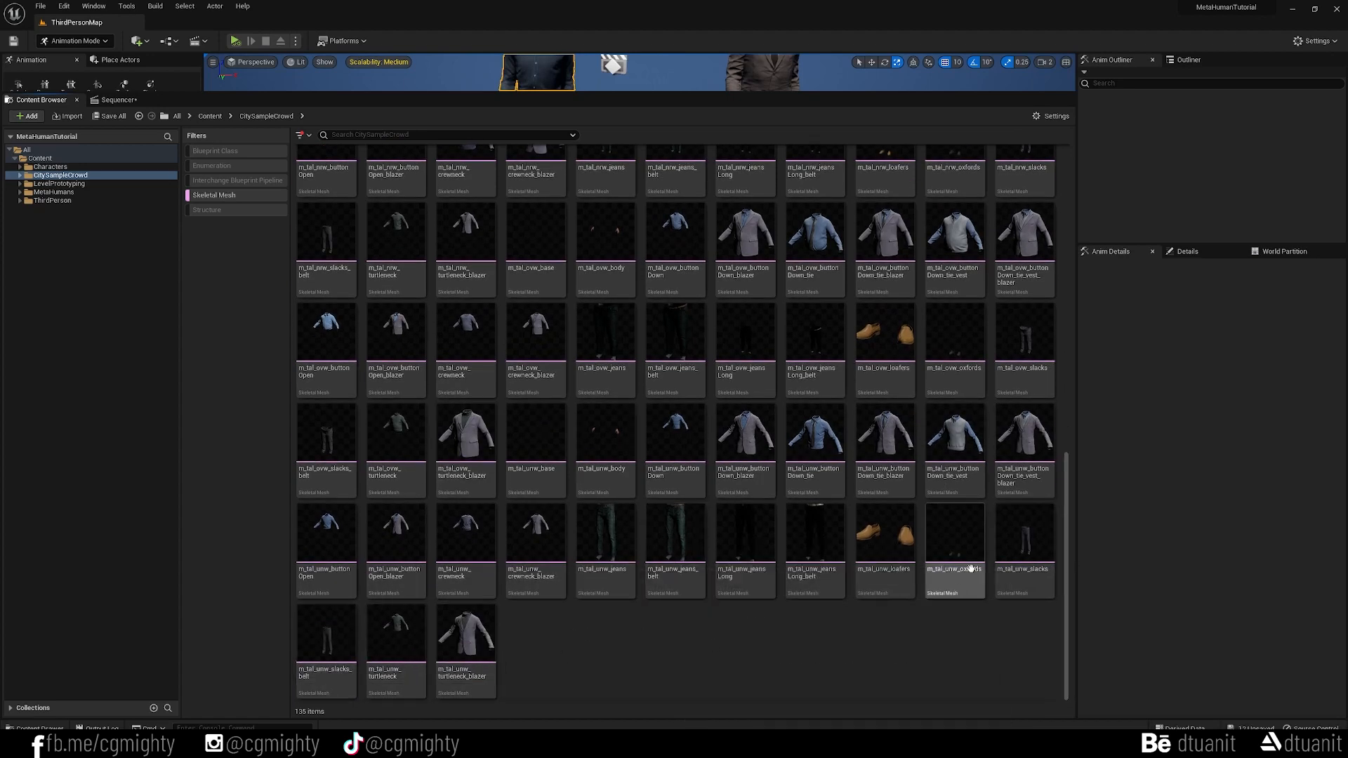
{"action": "scroll", "coordinate": [951, 455], "scroll_direction": "up", "scroll_amount": 4}
{"action": "left_click_drag", "start_coordinate": [1067, 434], "coordinate": [1082, 465]}
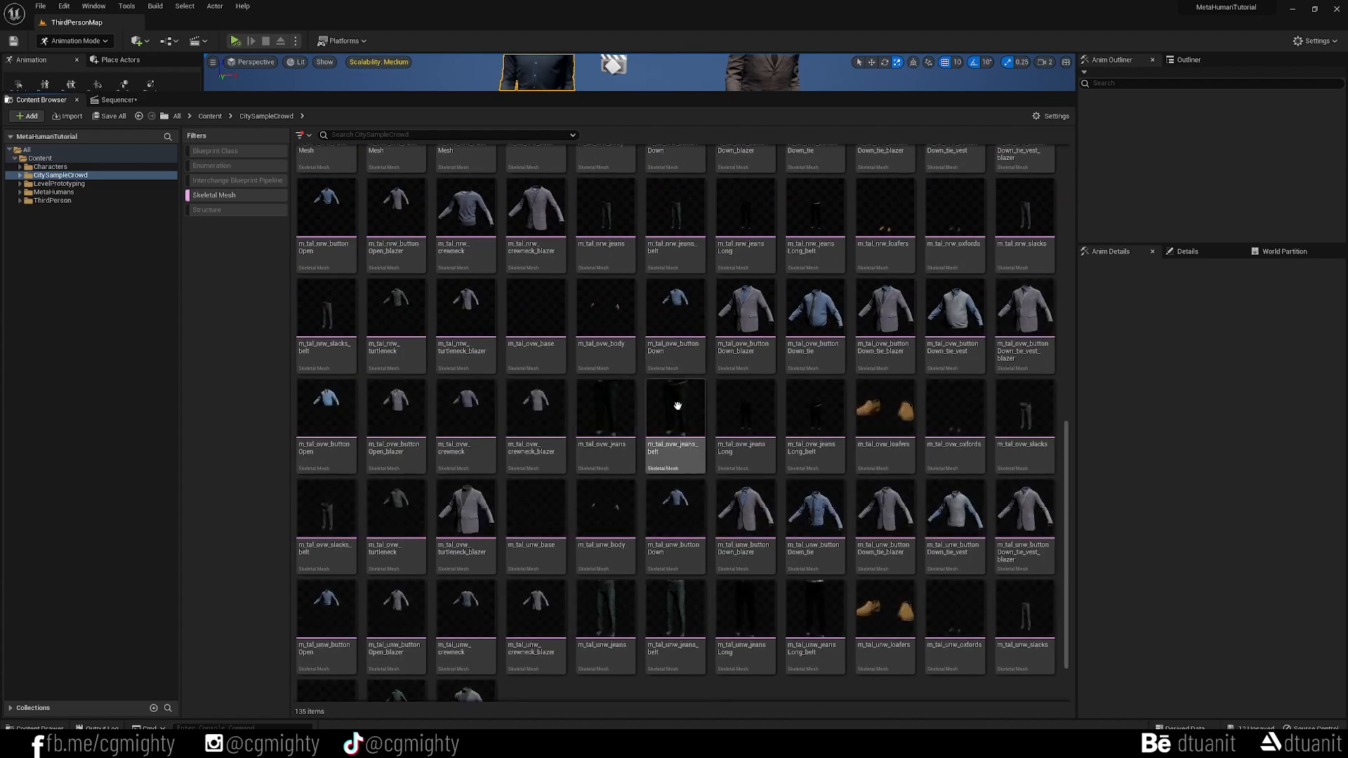
{"action": "left_click_drag", "start_coordinate": [705, 100], "coordinate": [704, 421]}
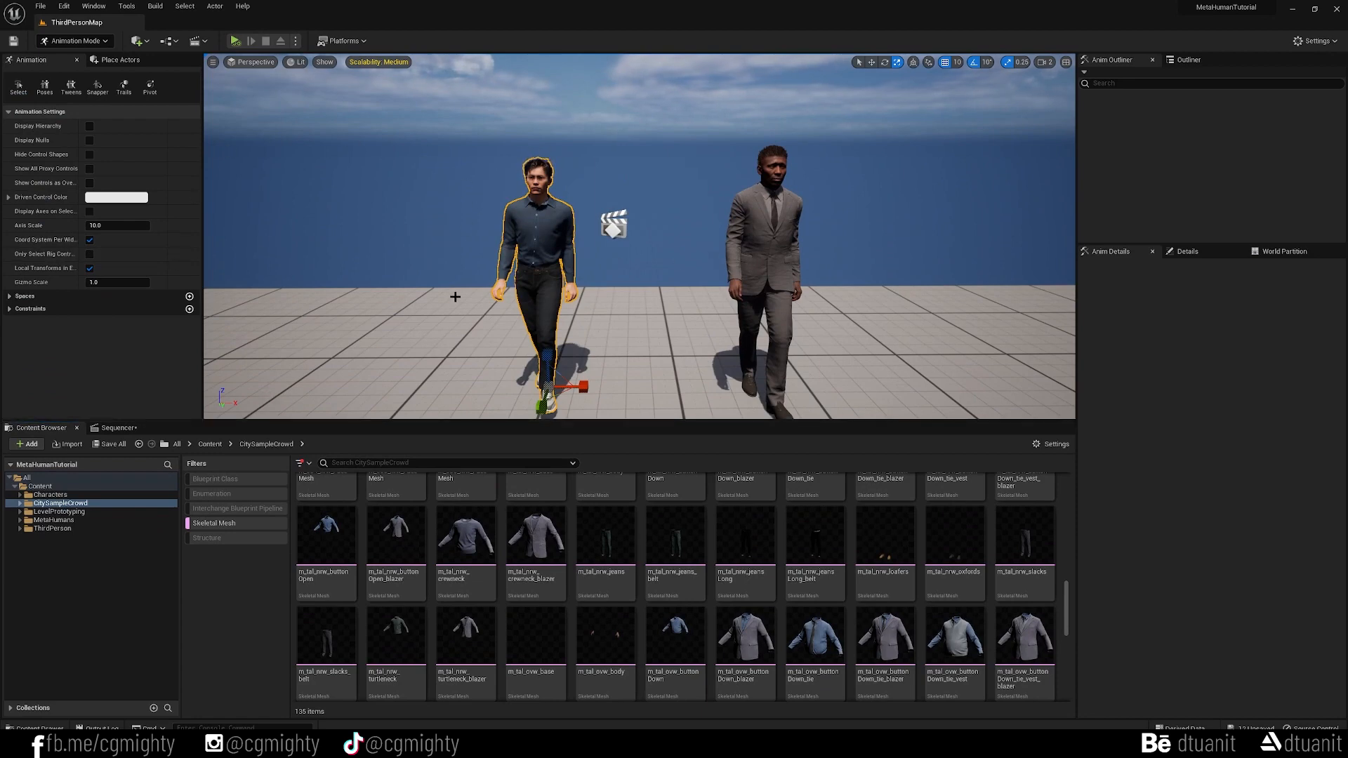
Place BP_Myles_Cloth from the unfiltered MetaHumans/Myles folder into the level beside the suited crowd character.
{"action": "key", "text": "ctrl+e"}
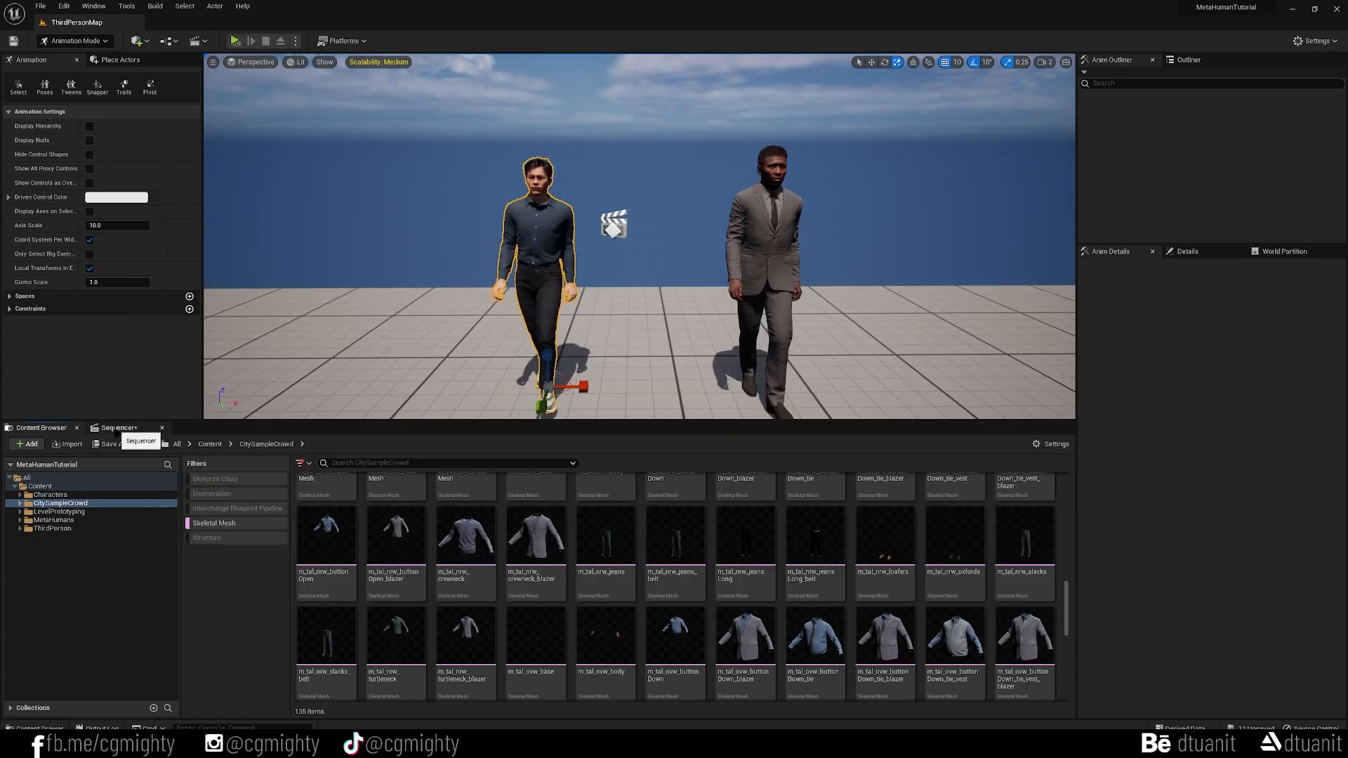
{"action": "left_click", "coordinate": [55, 520]}
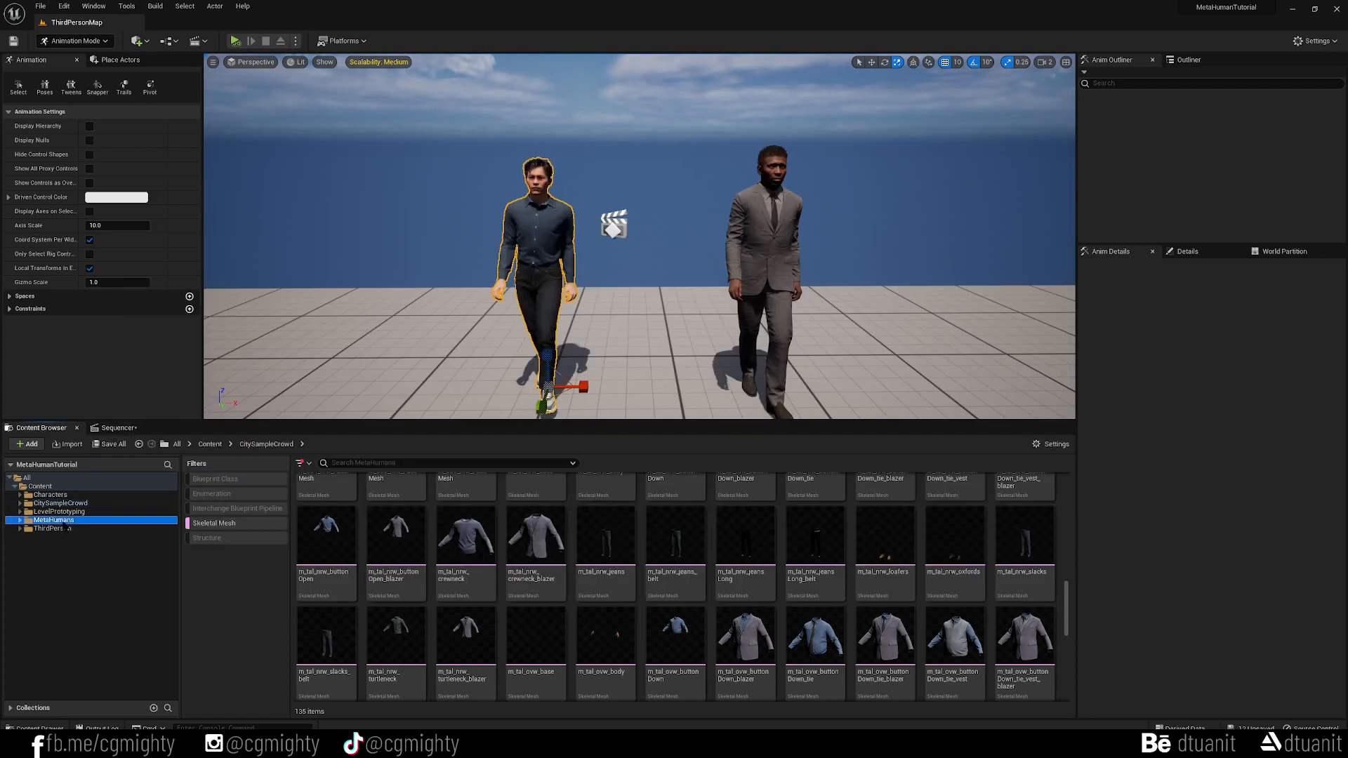
{"action": "left_click", "coordinate": [230, 524]}
{"action": "double_click", "coordinate": [388, 501]}
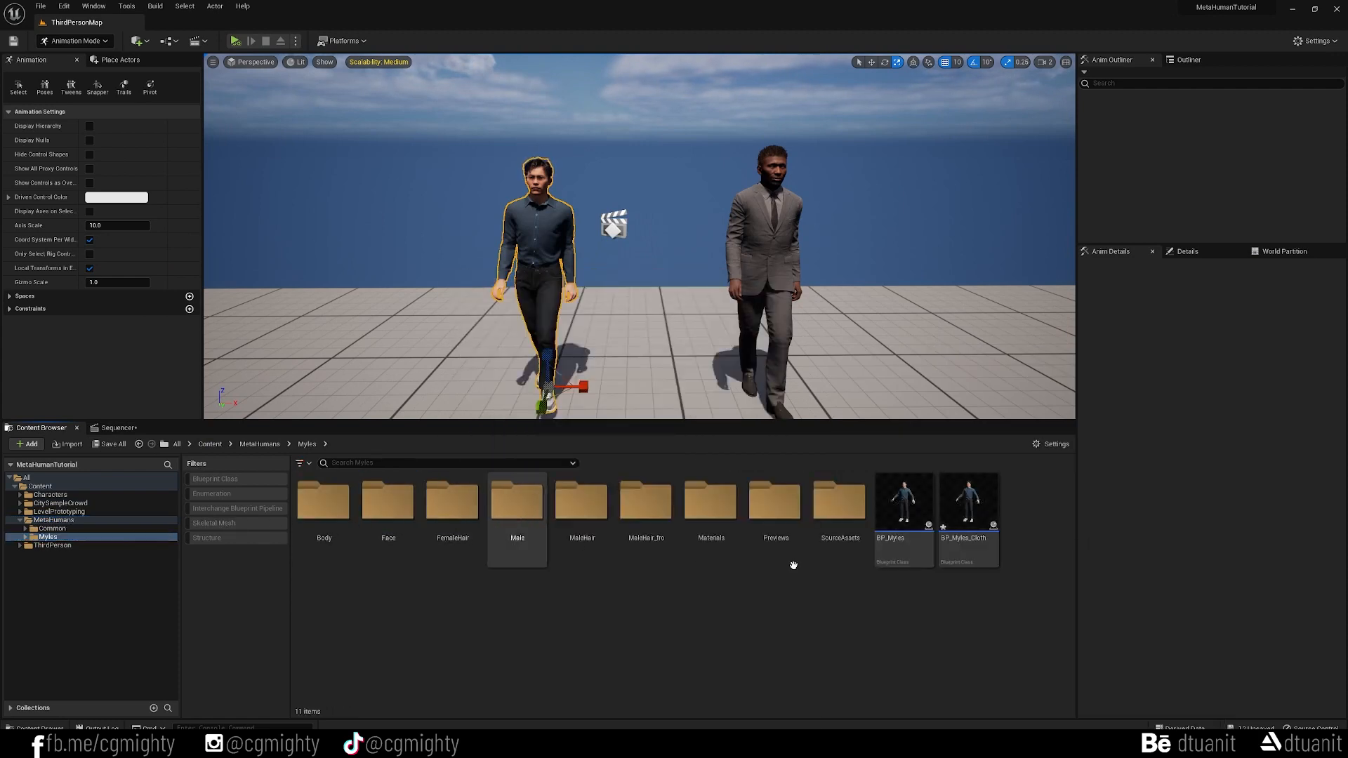
{"action": "left_click", "coordinate": [976, 520]}
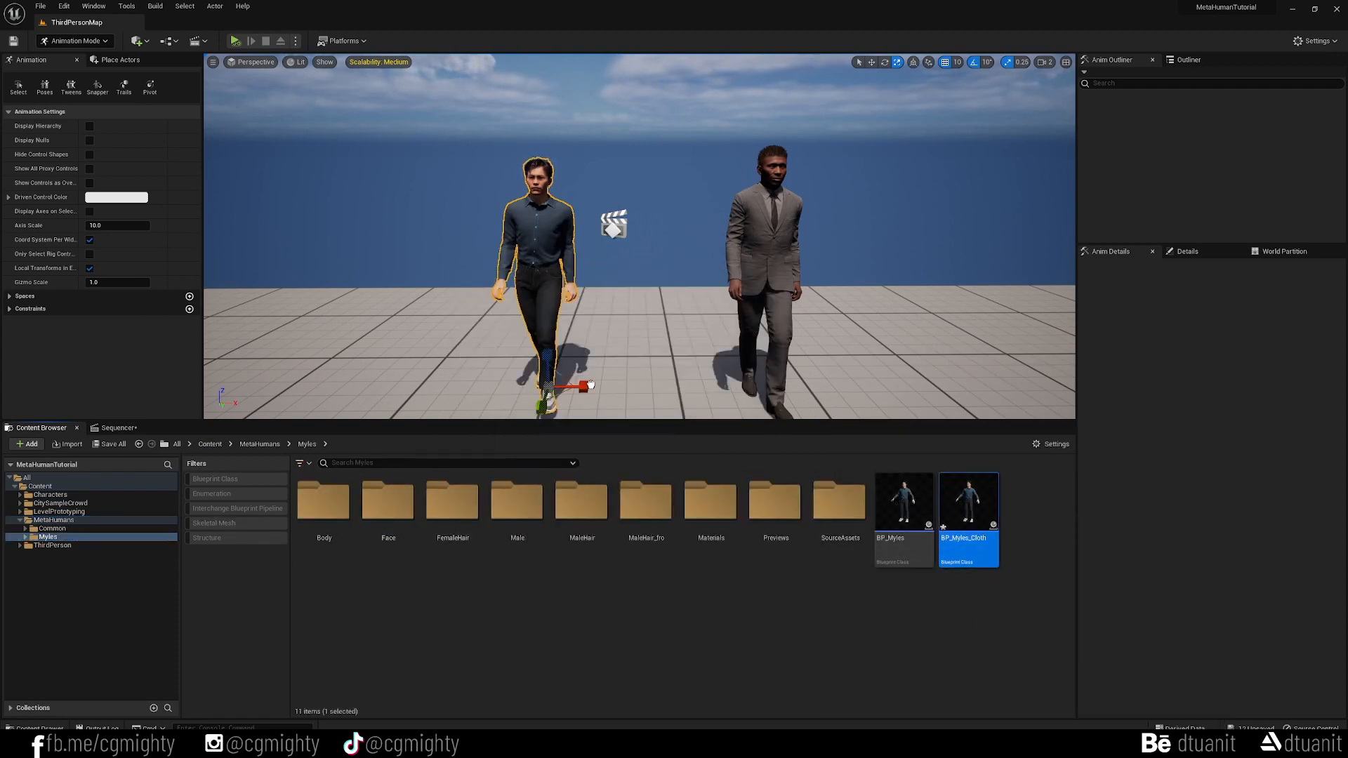
{"action": "left_click_drag", "start_coordinate": [976, 520], "coordinate": [919, 384]}
{"action": "middle_click_drag", "start_coordinate": [887, 350], "coordinate": [944, 351]}
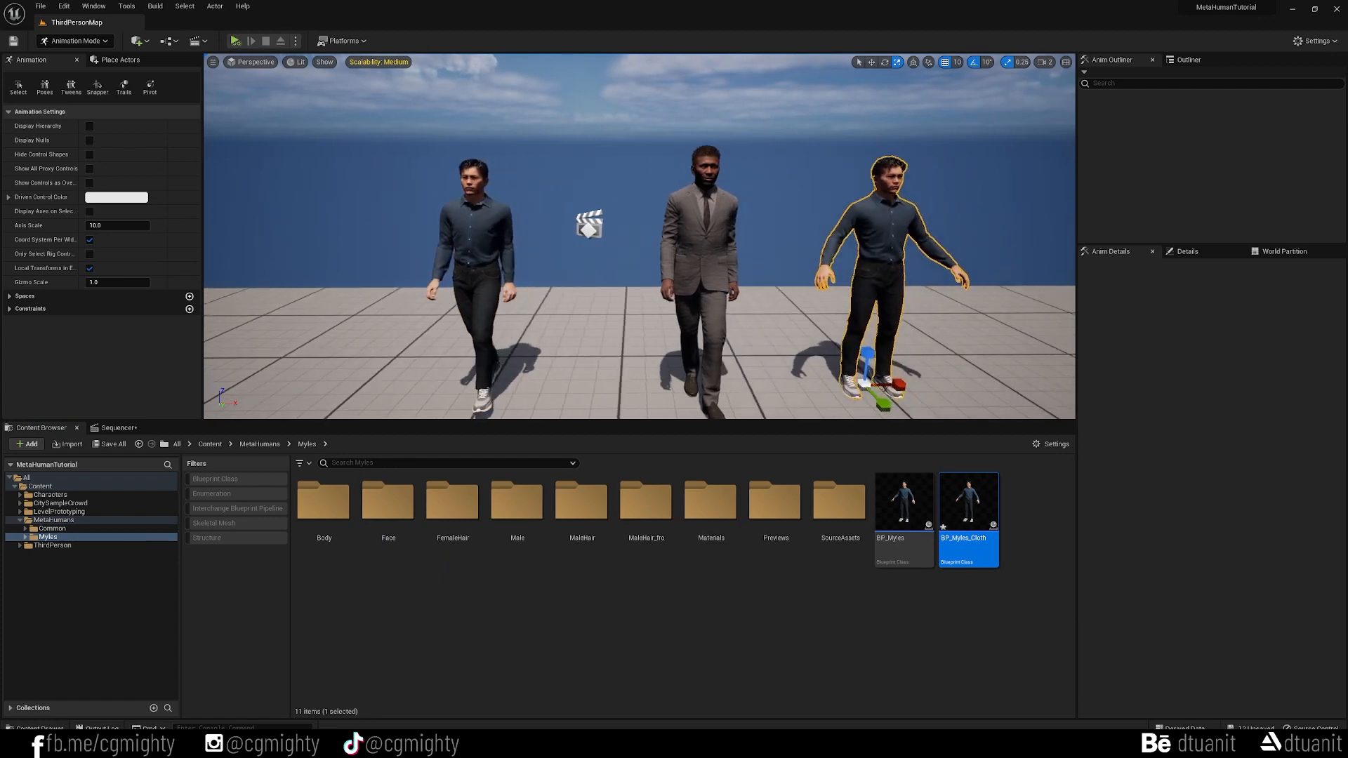
{"action": "key", "text": "d"}
{"action": "right_click_drag", "start_coordinate": [882, 351], "coordinate": [860, 356]}
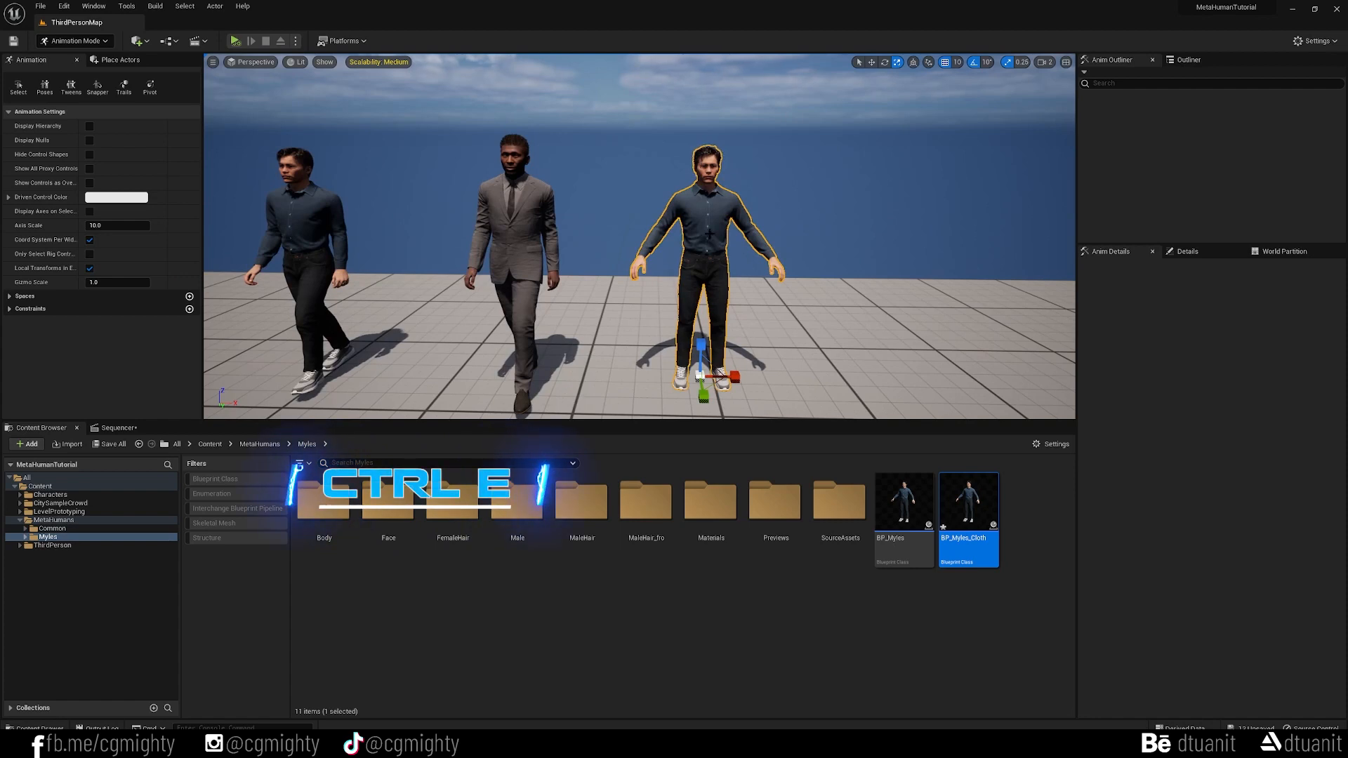
Open the placed character's blueprint at its Torso mesh settings, close the compiler results, and fit the editor so the content assets stay accessible.
{"action": "key", "text": "ctrl+e"}
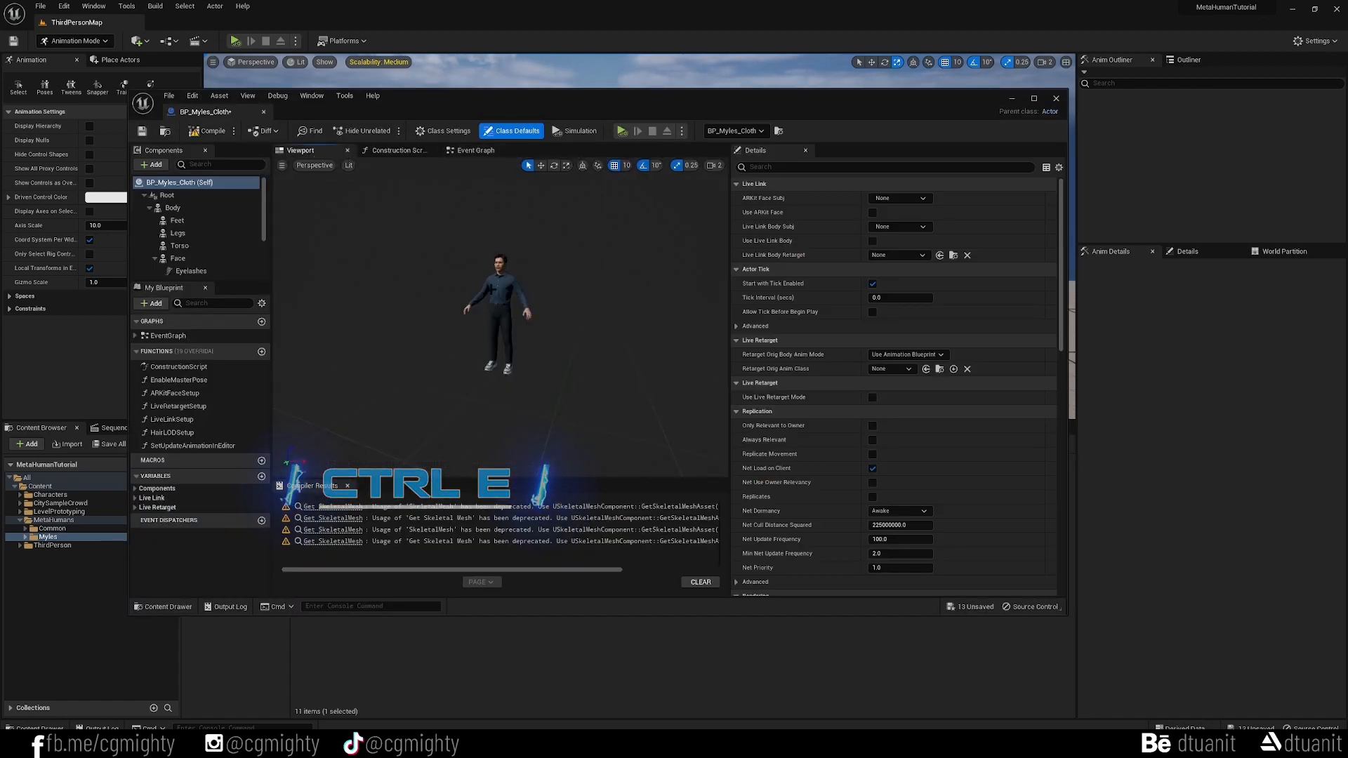
{"action": "left_click", "coordinate": [179, 246]}
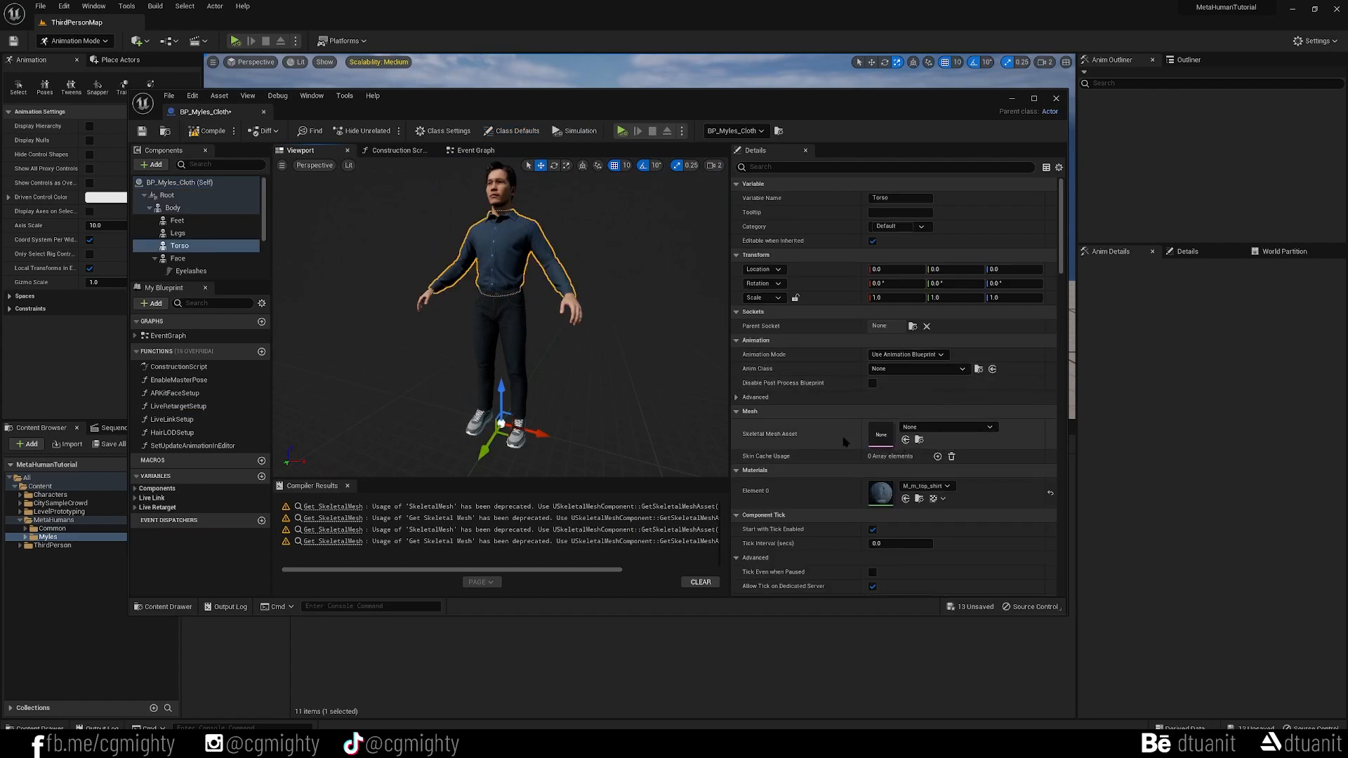
{"action": "left_click_drag", "start_coordinate": [890, 117], "coordinate": [1066, 45]}
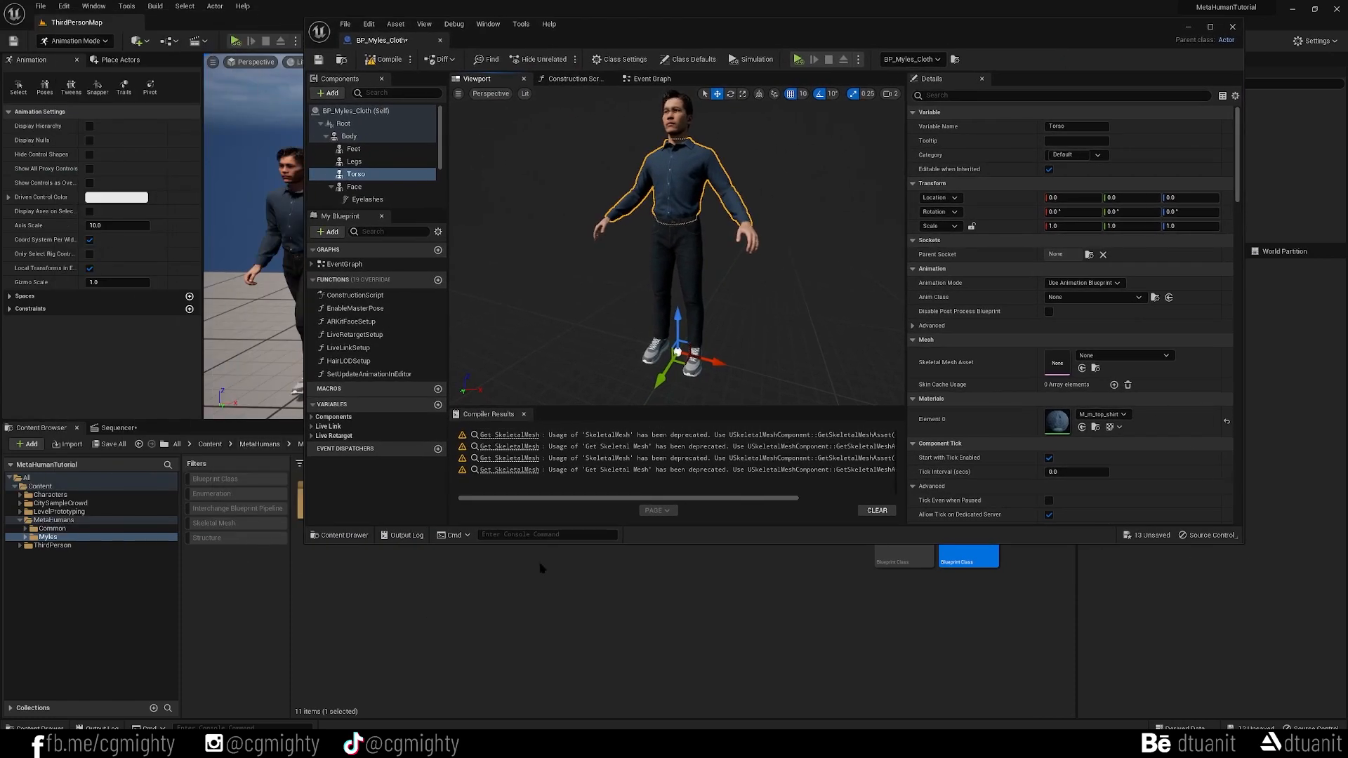
{"action": "left_click_drag", "start_coordinate": [556, 545], "coordinate": [567, 431]}
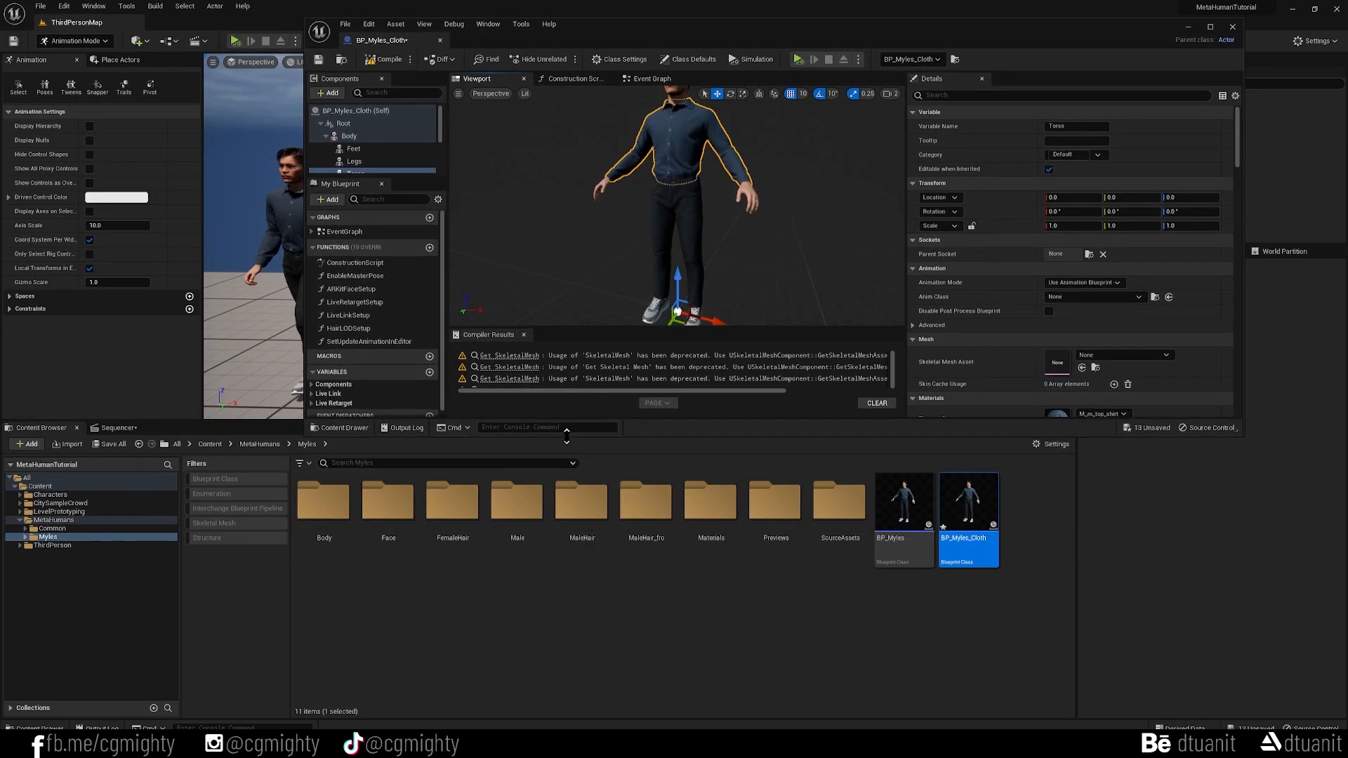
{"action": "left_click", "coordinate": [524, 335]}
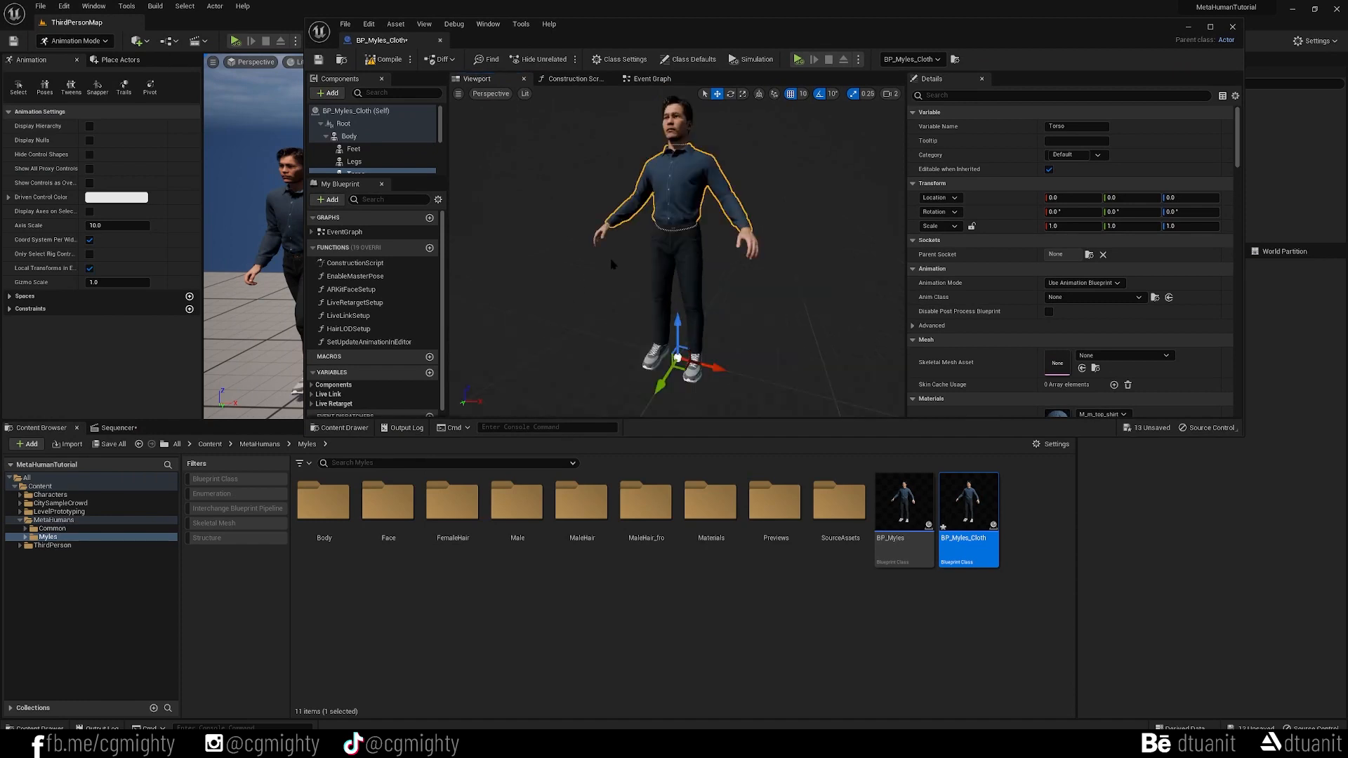
{"action": "scroll", "coordinate": [1011, 219], "scroll_direction": "down", "scroll_amount": 5}
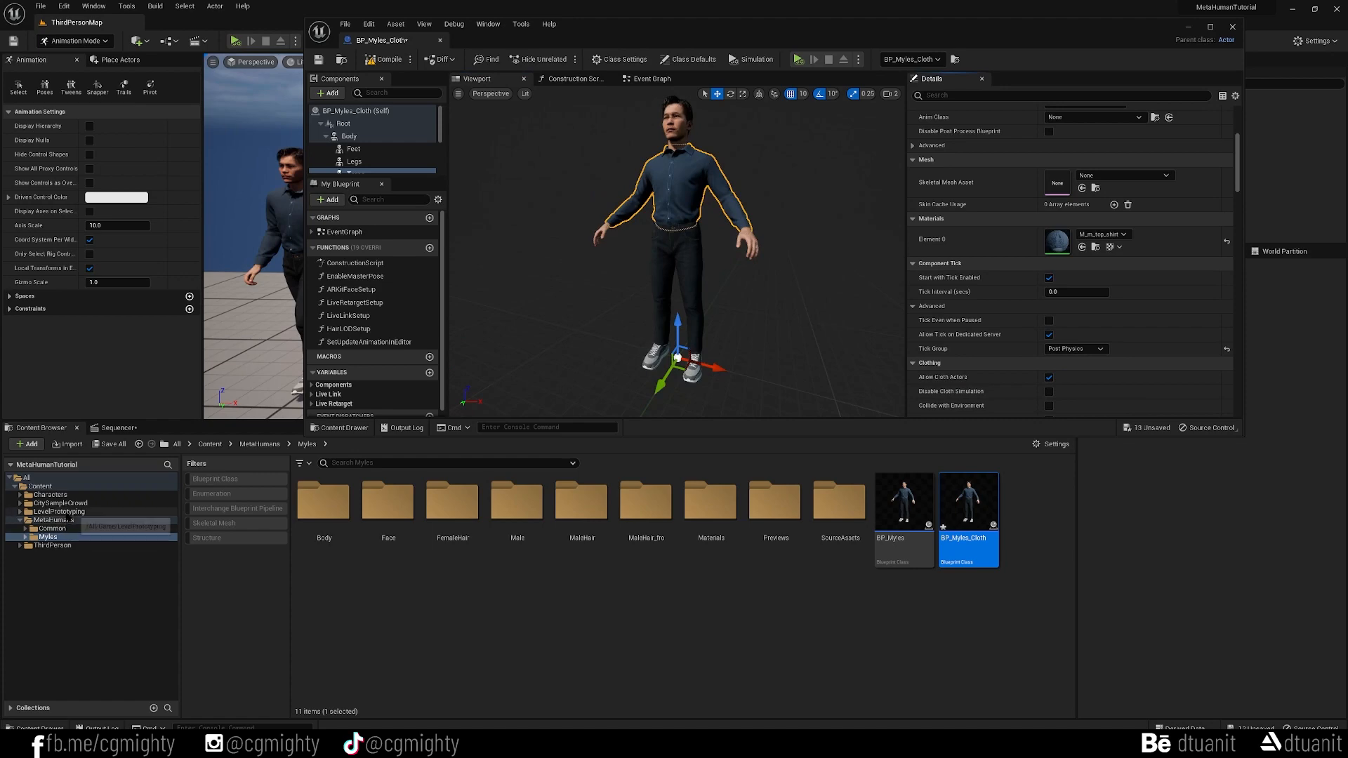
Filter CitySampleCrowd to skeletal meshes and assign m_tal_ovw_buttonDown_tie as the Torso component's skeletal mesh.
{"action": "left_click", "coordinate": [63, 502]}
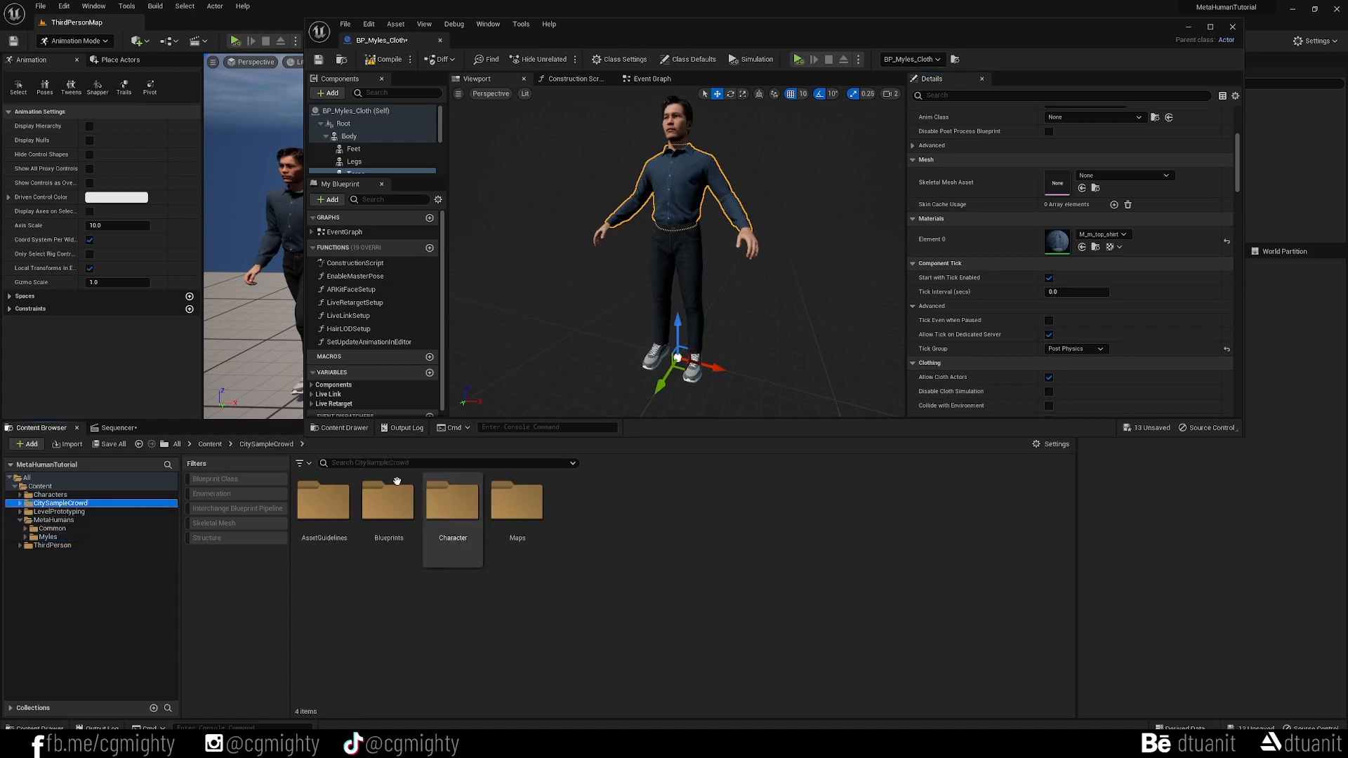
{"action": "left_click", "coordinate": [221, 524]}
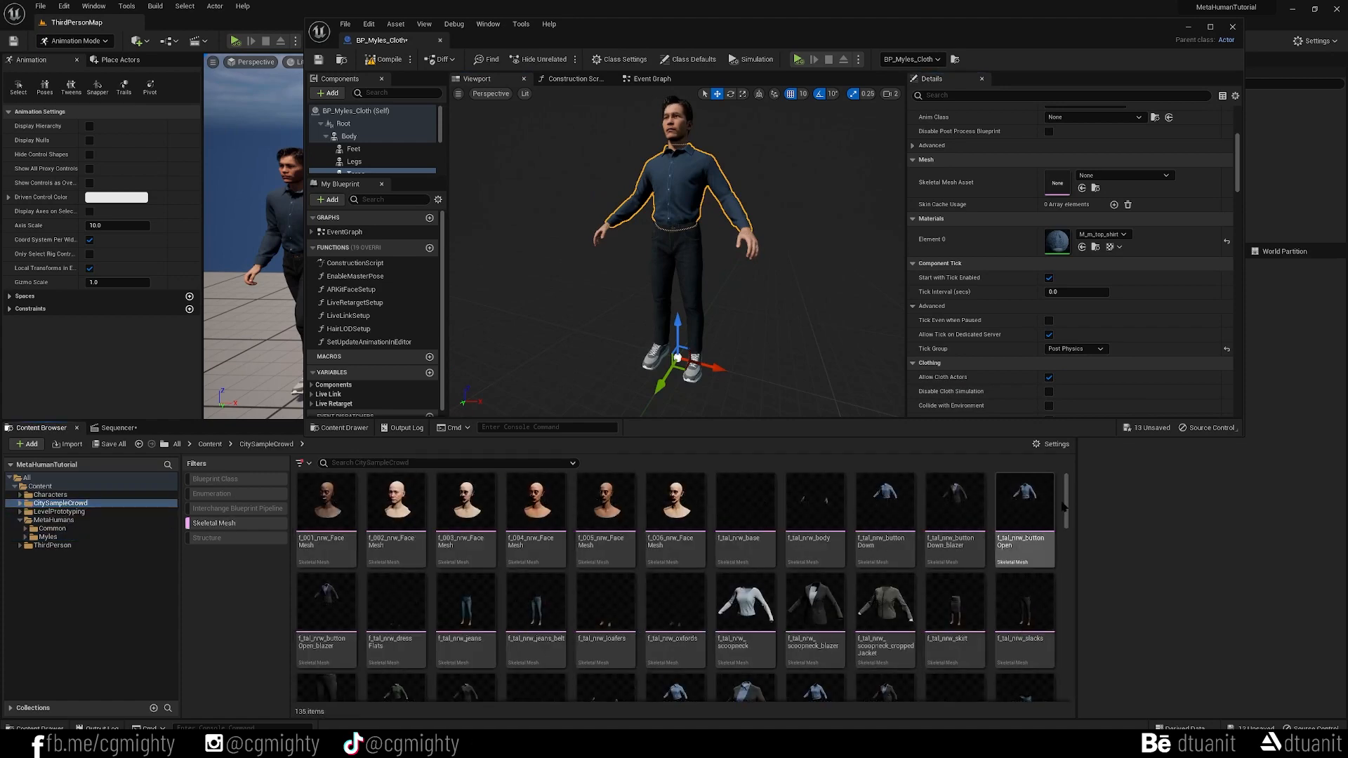
{"action": "scroll", "coordinate": [1067, 580], "scroll_direction": "down", "scroll_amount": 3}
{"action": "left_click_drag", "start_coordinate": [1067, 580], "coordinate": [1065, 622]}
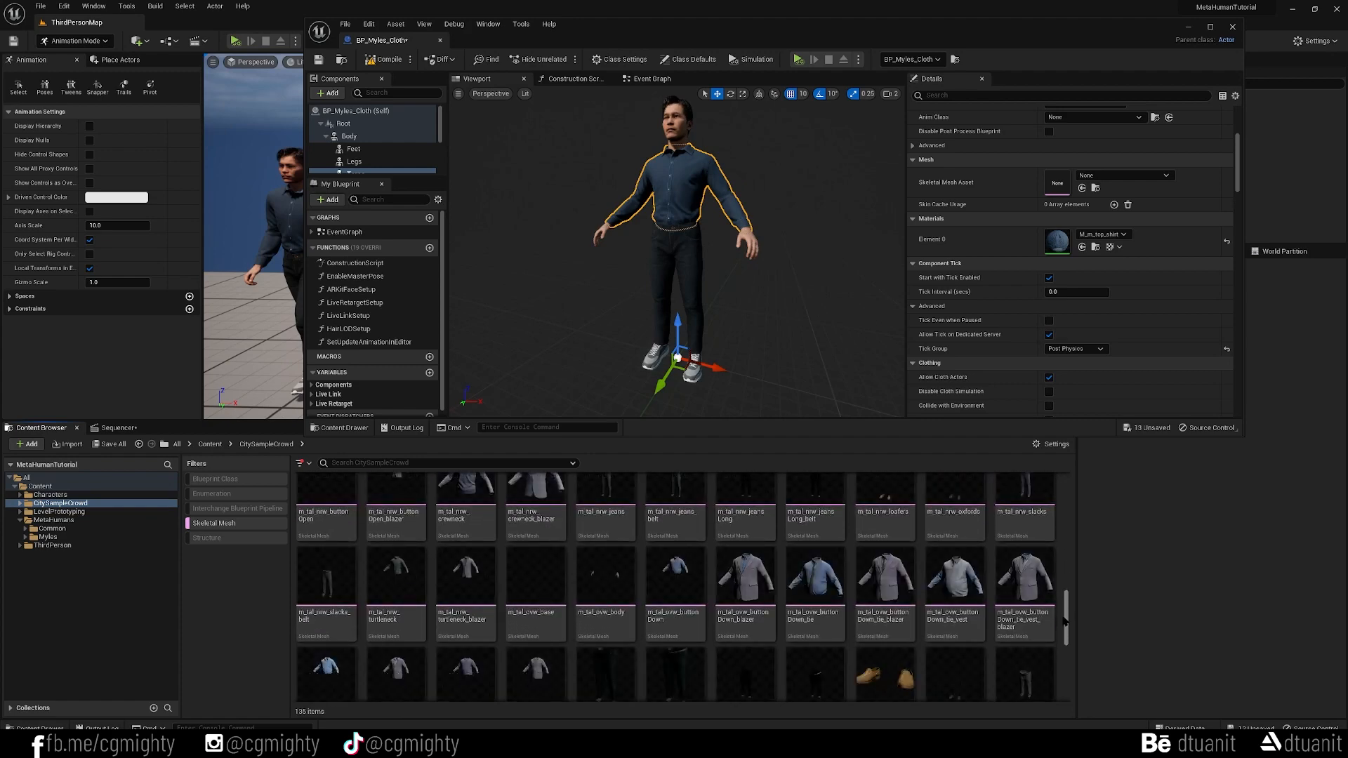
{"action": "mouse_move", "coordinate": [802, 597]}
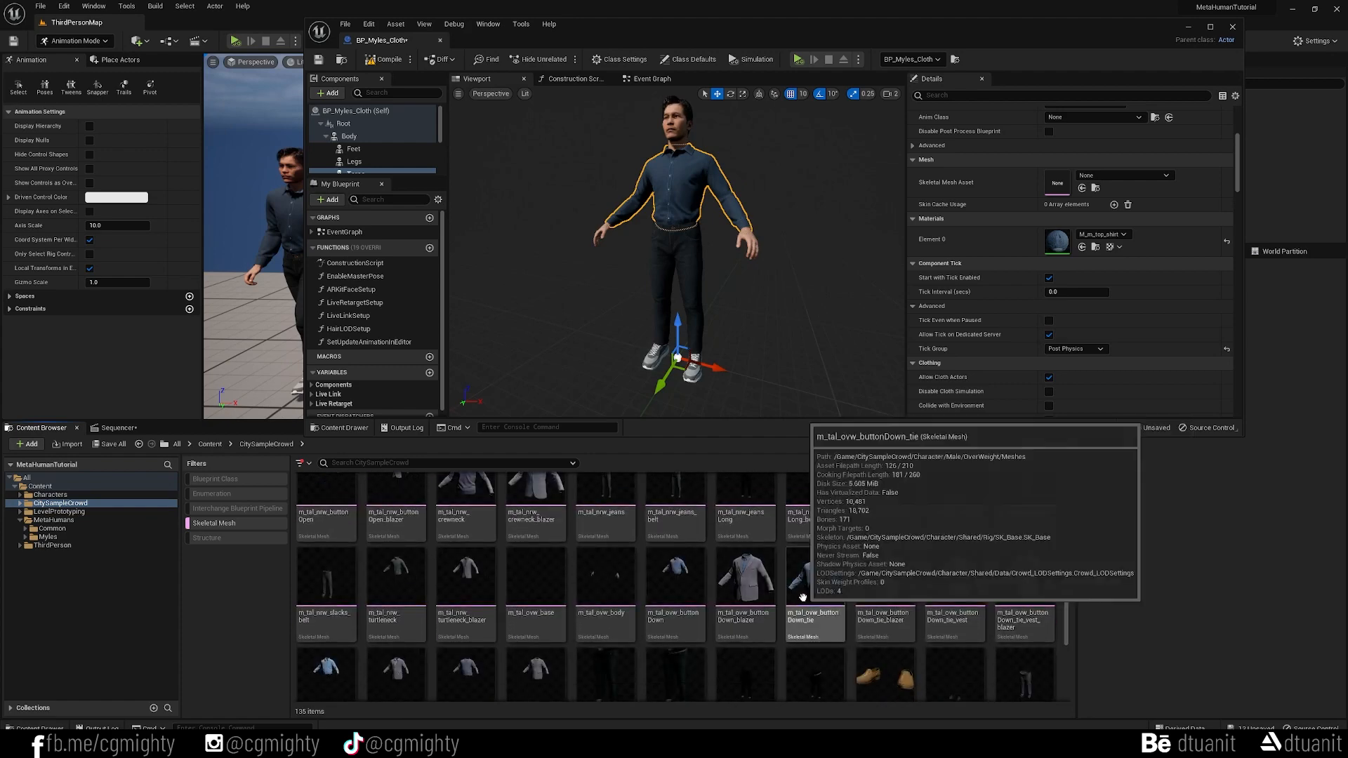
{"action": "left_click_drag", "start_coordinate": [807, 593], "coordinate": [1062, 184]}
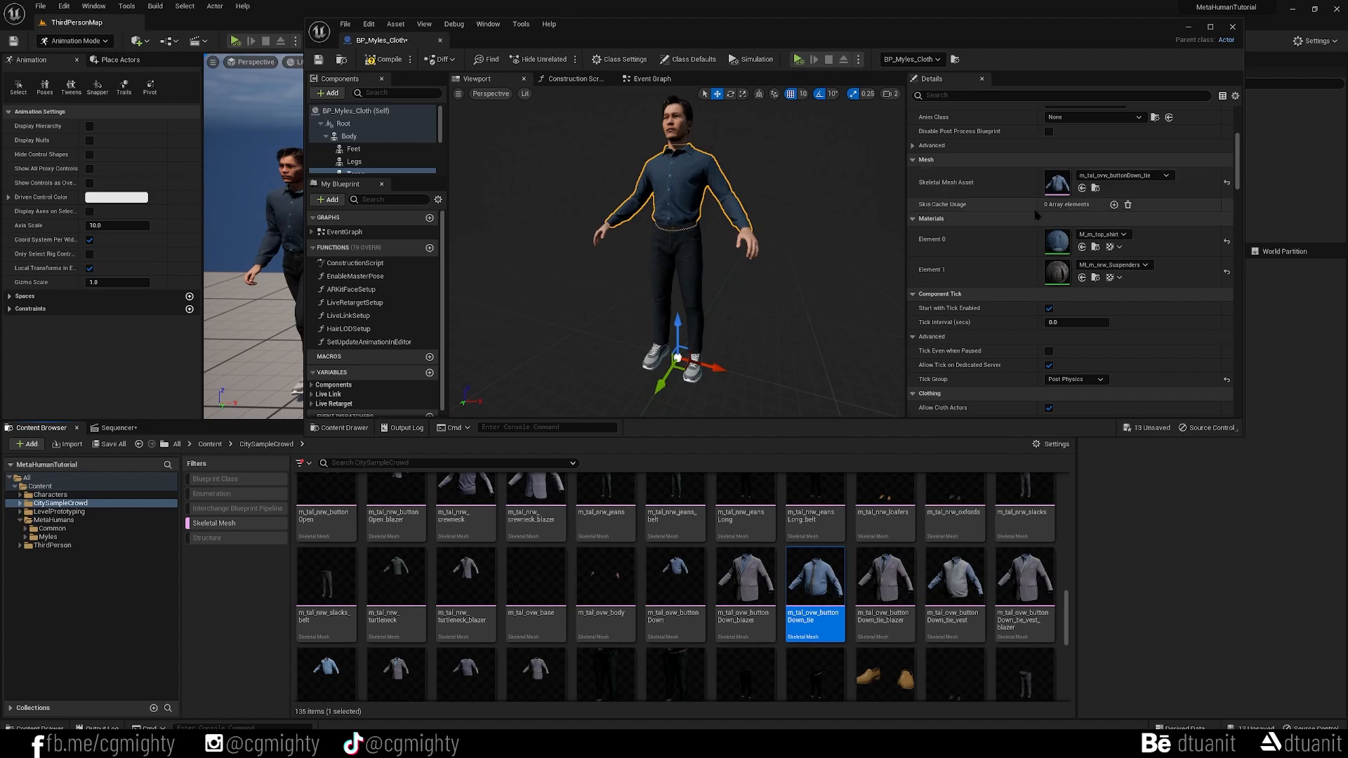
Reset the Torso's skeletal mesh and reassign m_tal_ovw_buttonDown_tie so it uses its own shirt material.
{"action": "left_click", "coordinate": [1226, 183]}
{"action": "left_click_drag", "start_coordinate": [814, 590], "coordinate": [1058, 184]}
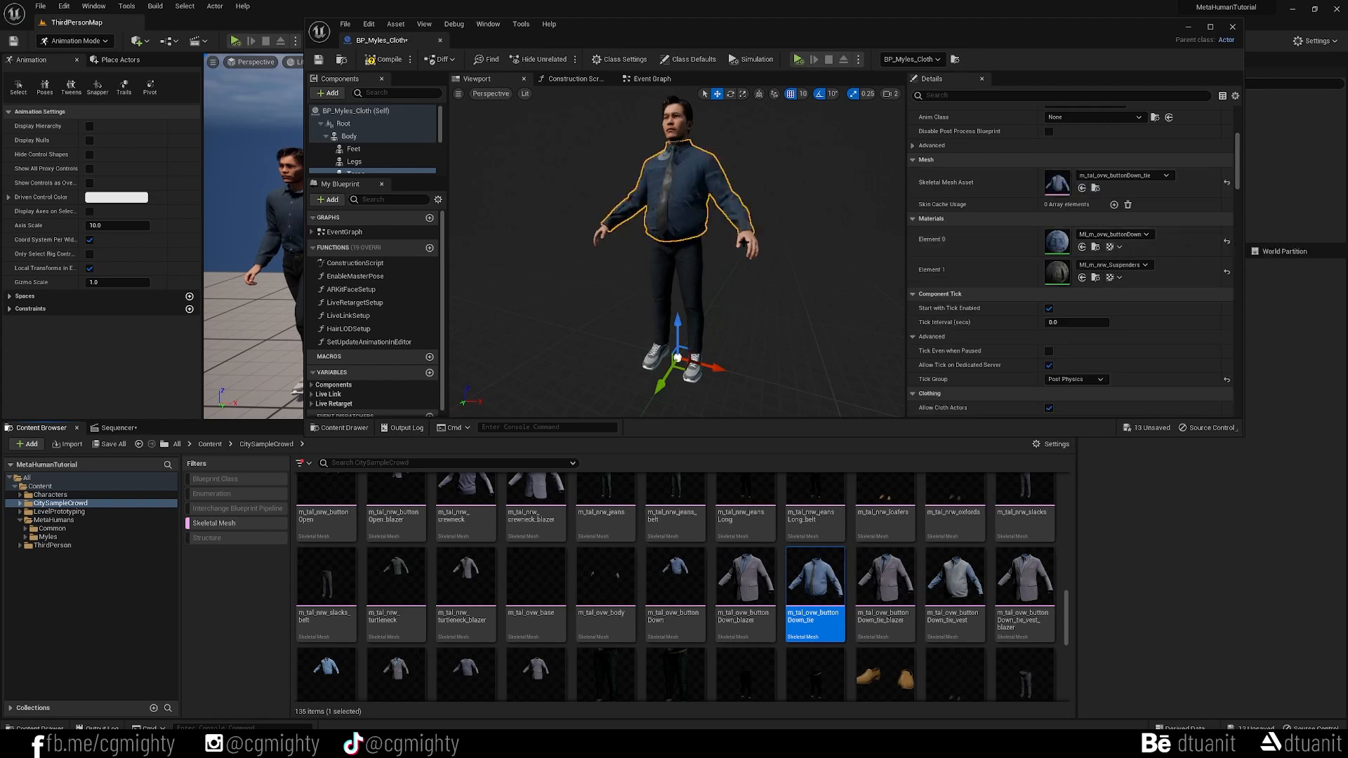
{"action": "scroll", "coordinate": [679, 197], "scroll_direction": "up", "scroll_amount": 5}
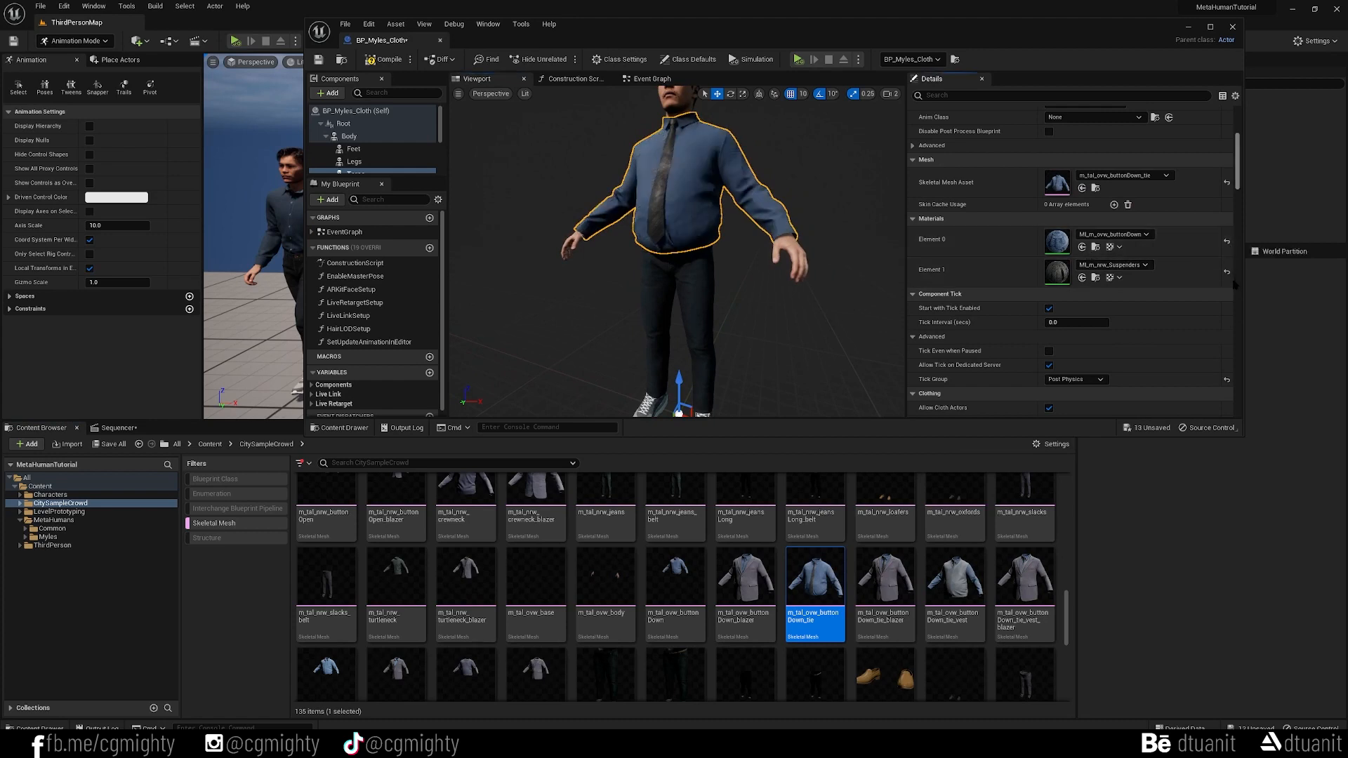
{"action": "scroll", "coordinate": [746, 303], "scroll_direction": "down", "scroll_amount": 3}
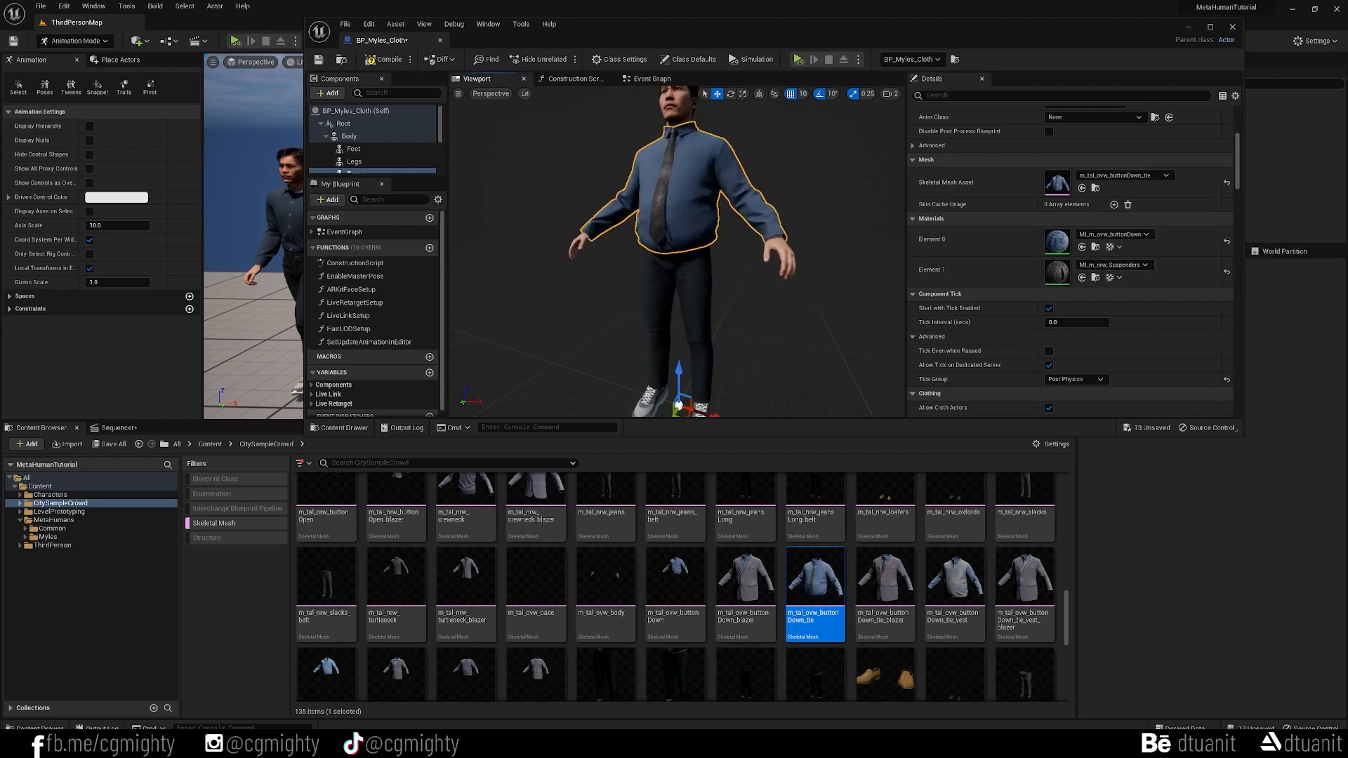
Assign m_tal_ovw_jeans_belt to the Legs component, then reset and reassign the mesh so it uses its own materials.
{"action": "left_click", "coordinate": [693, 309]}
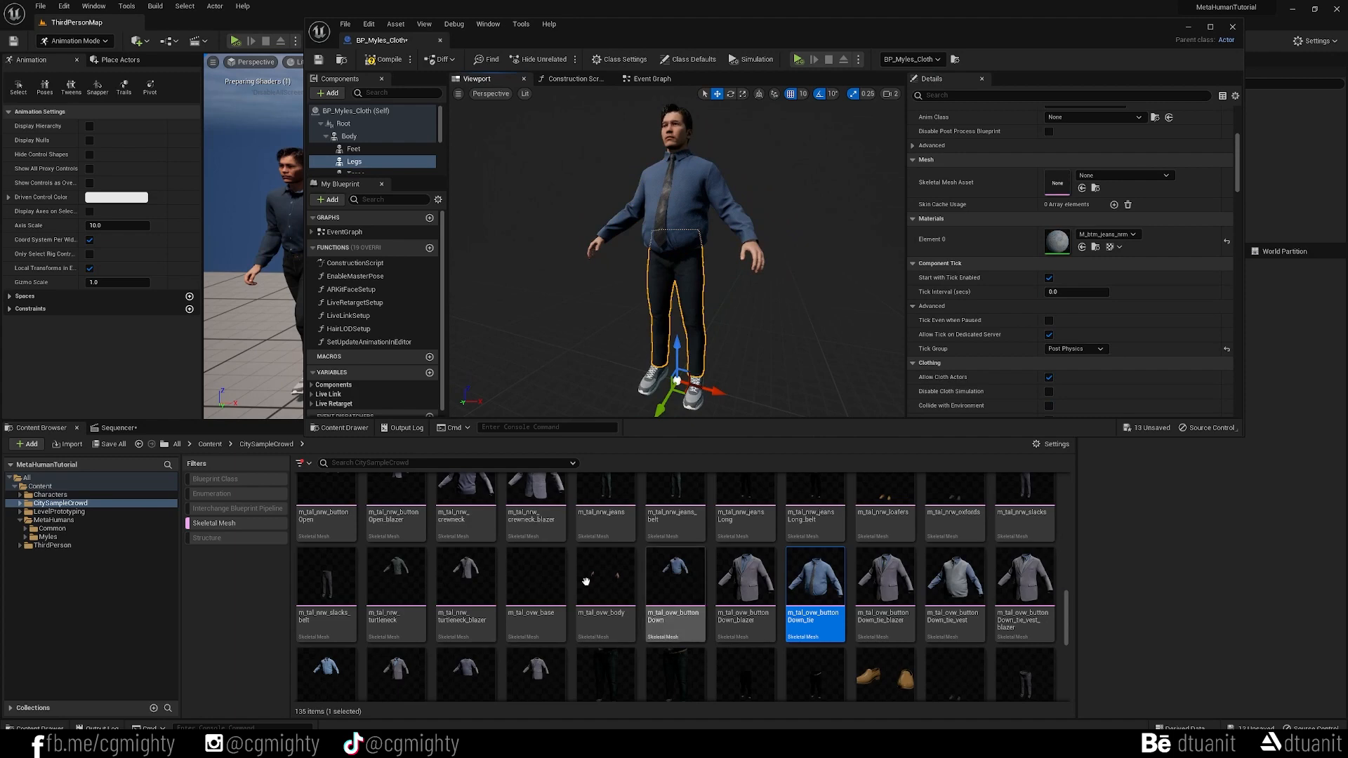
{"action": "scroll", "coordinate": [548, 590], "scroll_direction": "down", "scroll_amount": 1}
{"action": "scroll", "coordinate": [547, 589], "scroll_direction": "down", "scroll_amount": 1}
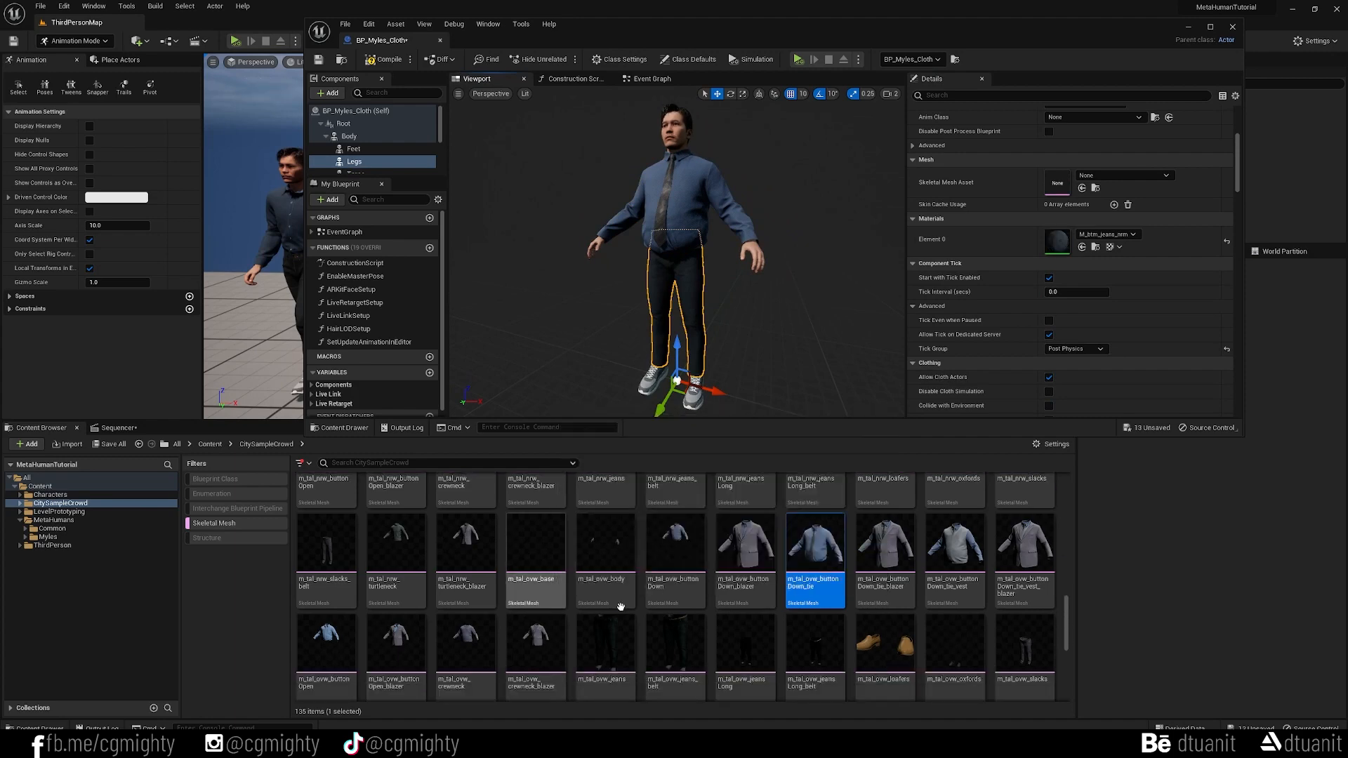
{"action": "left_click", "coordinate": [675, 652]}
{"action": "left_click_drag", "start_coordinate": [944, 385], "coordinate": [1065, 185]}
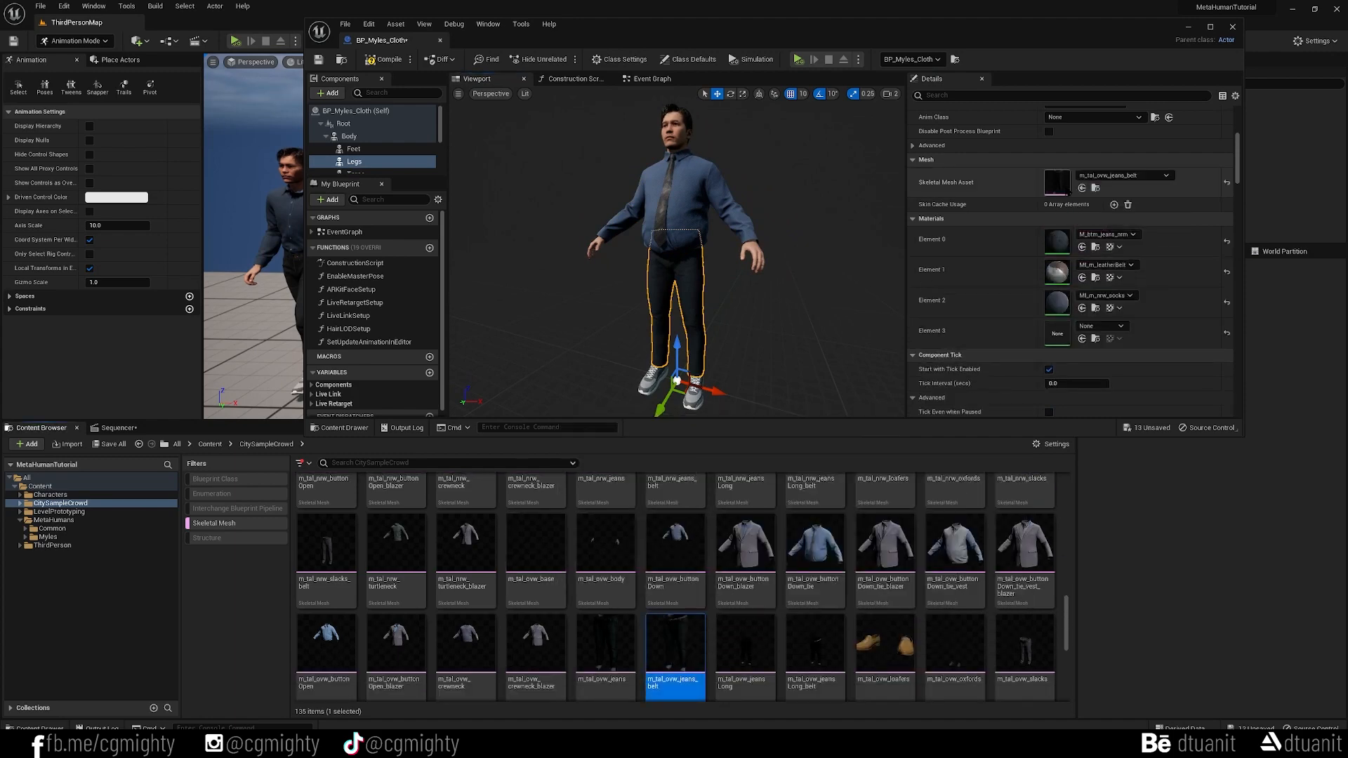
{"action": "left_click", "coordinate": [1226, 182]}
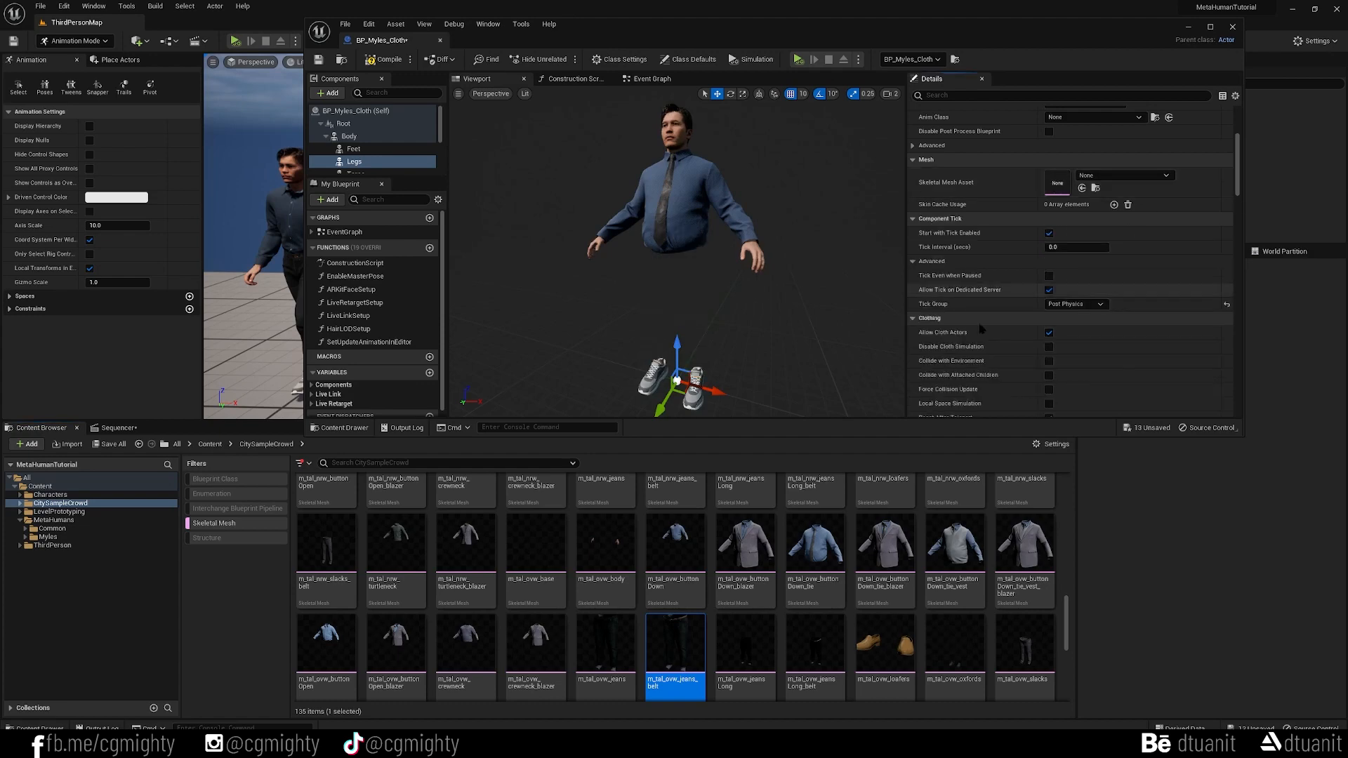
{"action": "left_click_drag", "start_coordinate": [675, 642], "coordinate": [1065, 184]}
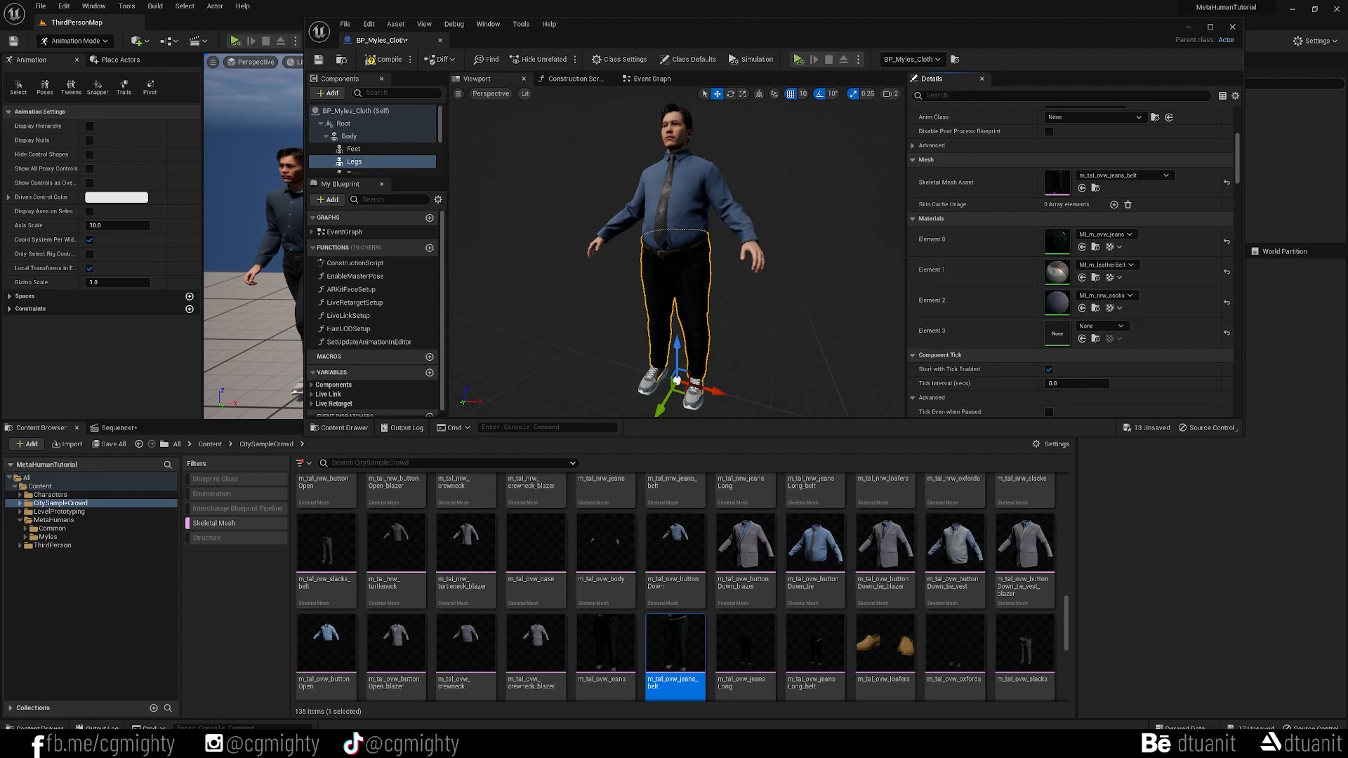
Assign m_tal_ovw_loafers to the Feet component, then reset and reassign the mesh so it uses its own material.
{"action": "left_click", "coordinate": [353, 149]}
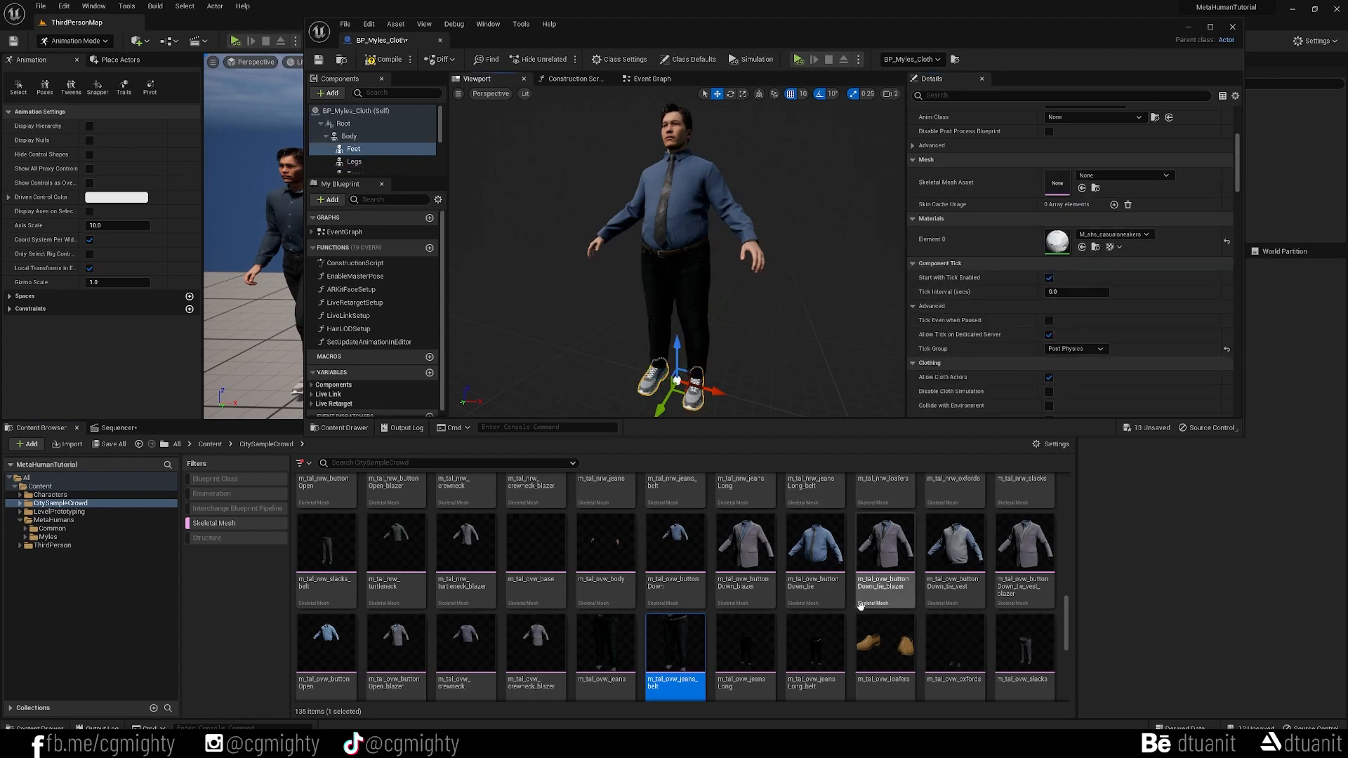
{"action": "left_click_drag", "start_coordinate": [888, 652], "coordinate": [1057, 182]}
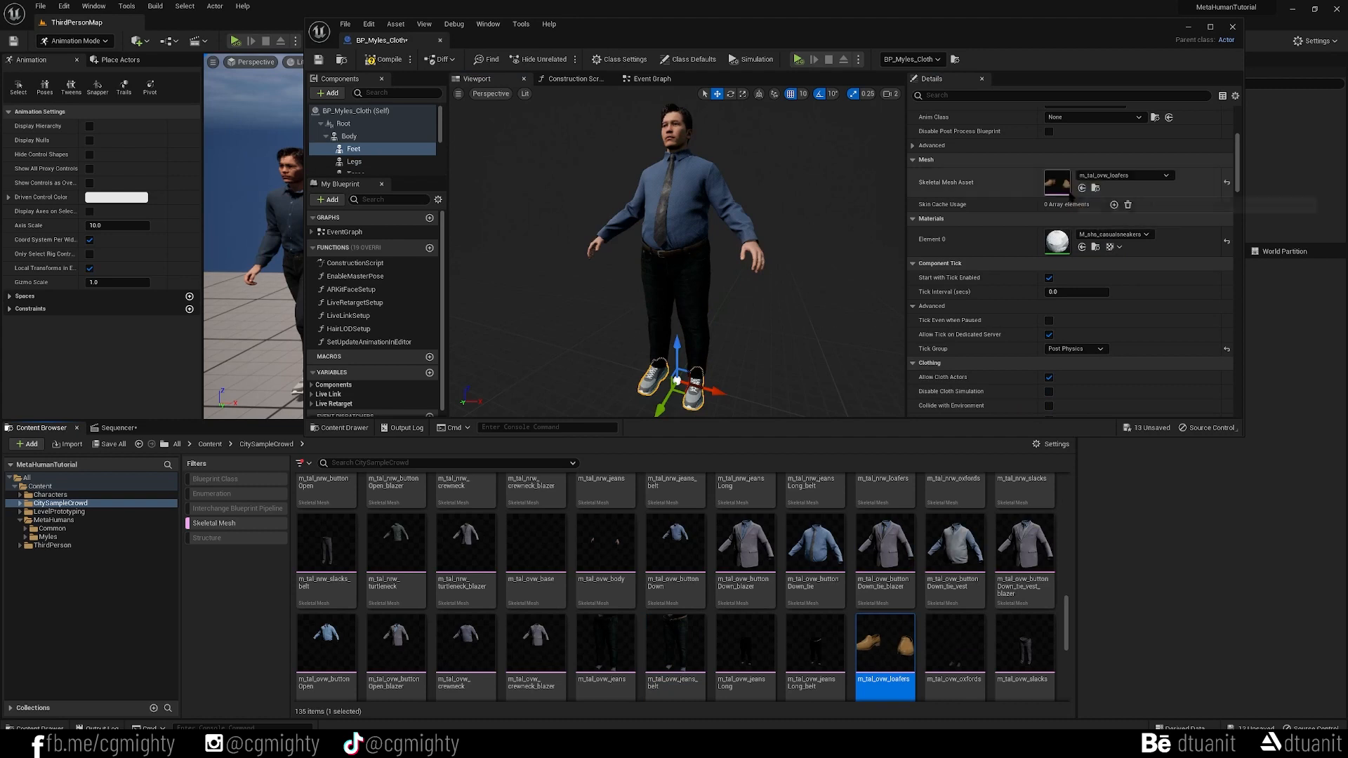
{"action": "left_click", "coordinate": [1227, 183]}
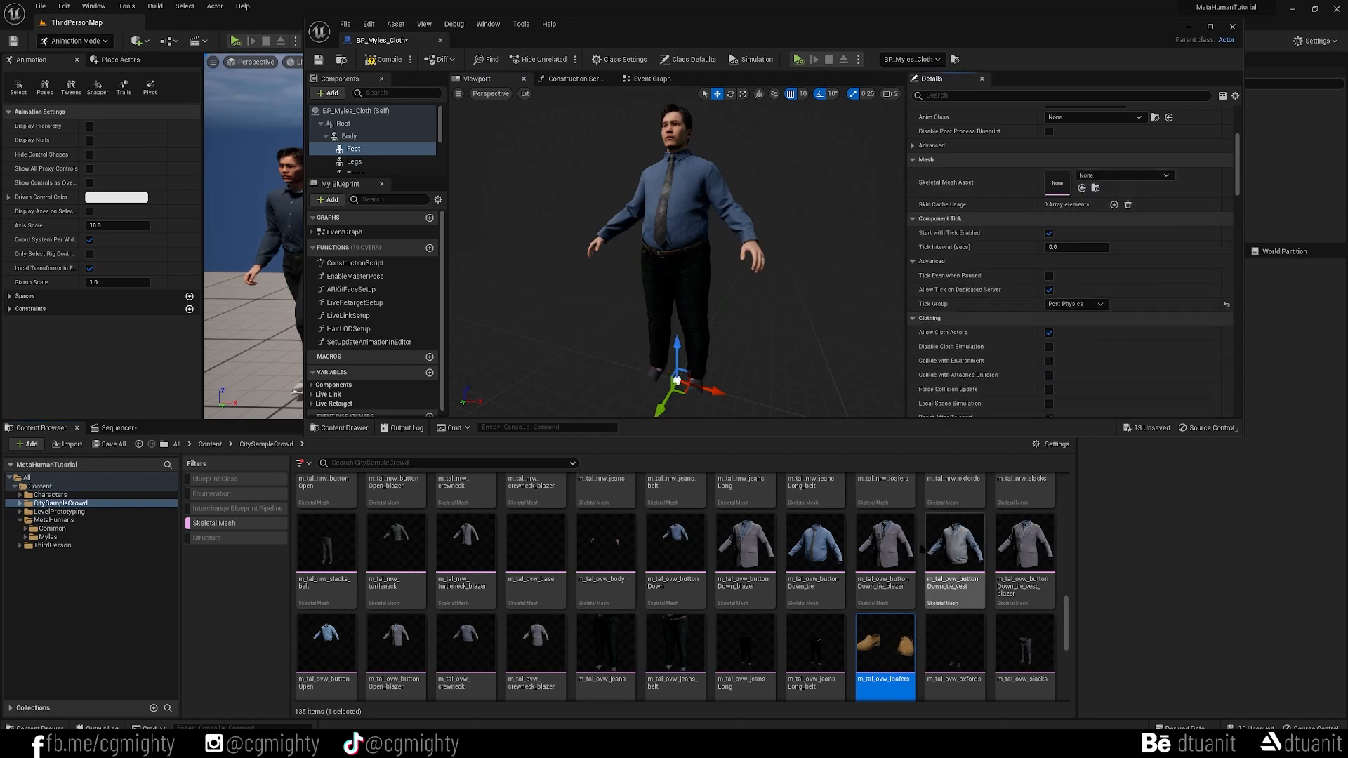
{"action": "left_click_drag", "start_coordinate": [899, 656], "coordinate": [1056, 184]}
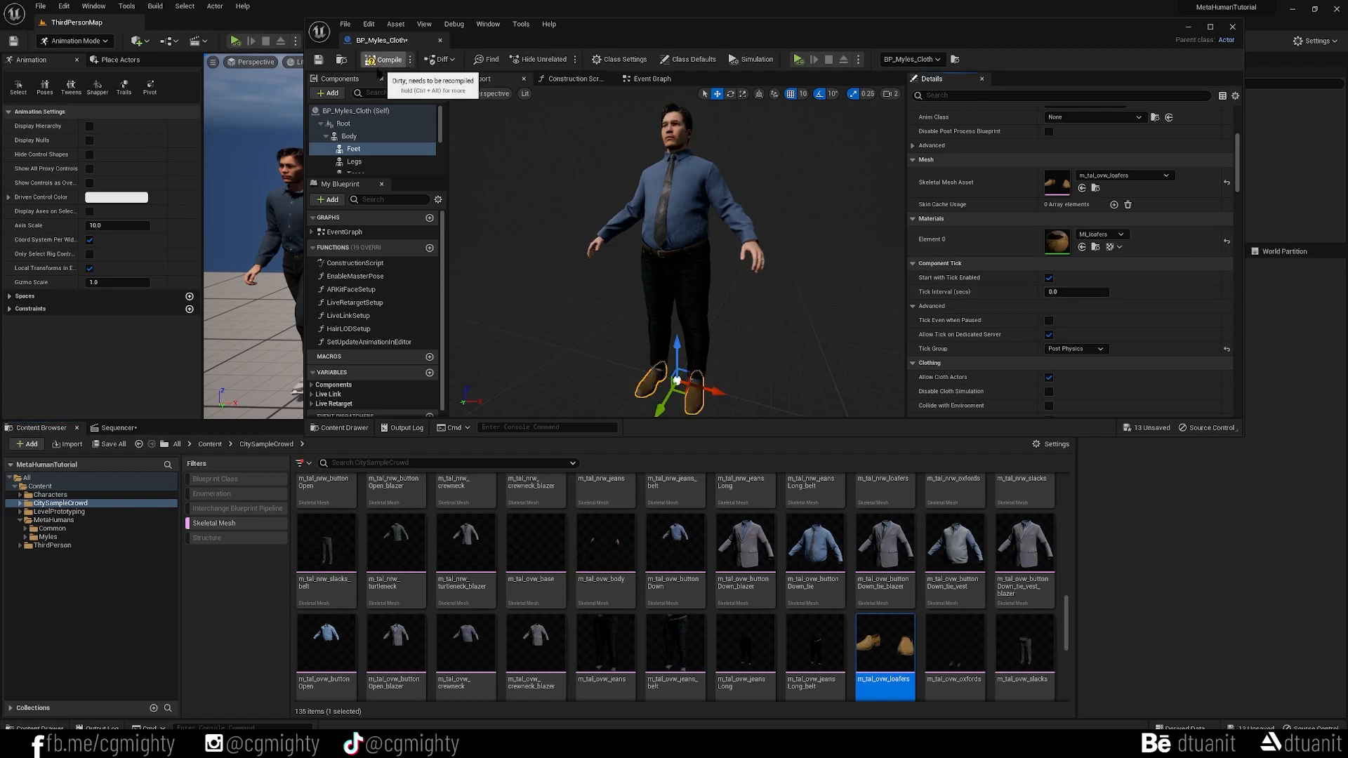
Compile the BP_Myles_Cloth blueprint and close its editor to return to the level.
{"action": "left_click", "coordinate": [379, 66]}
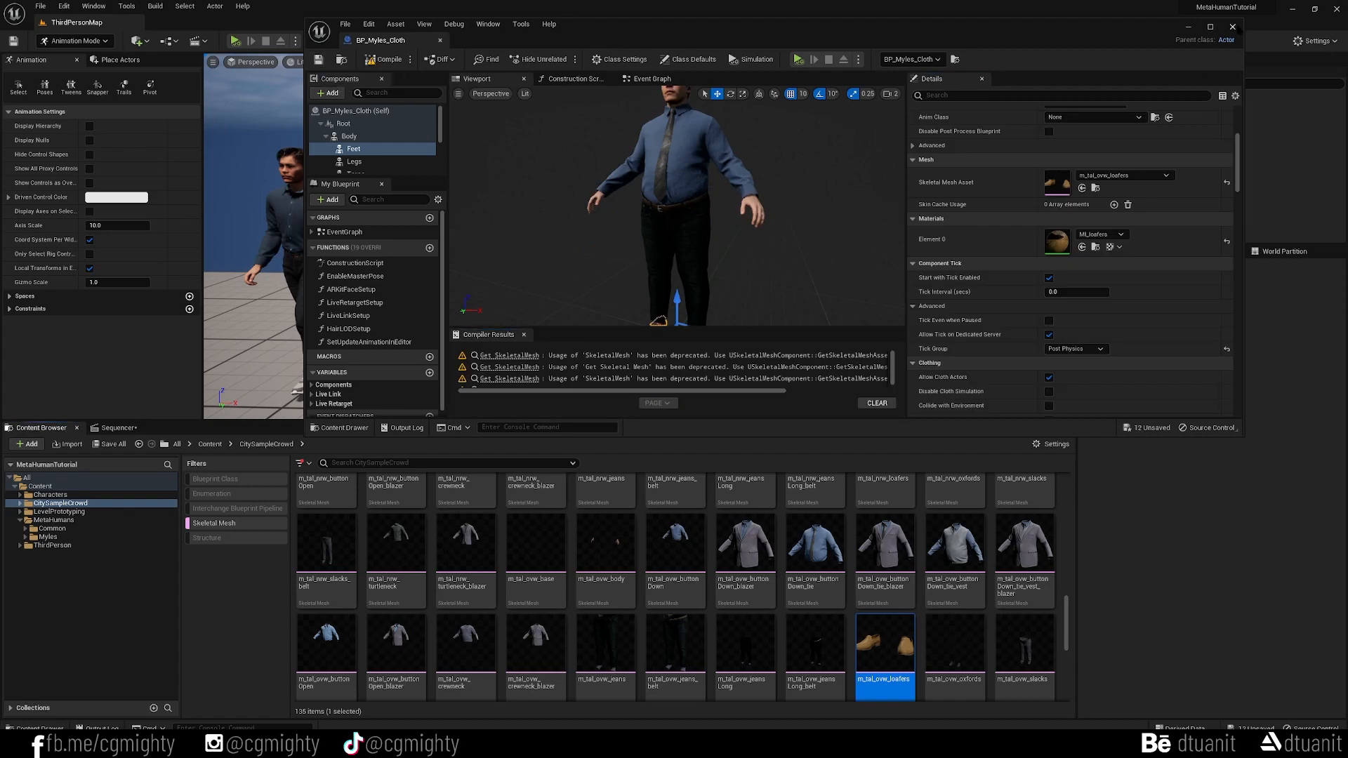
{"action": "left_click", "coordinate": [1232, 26]}
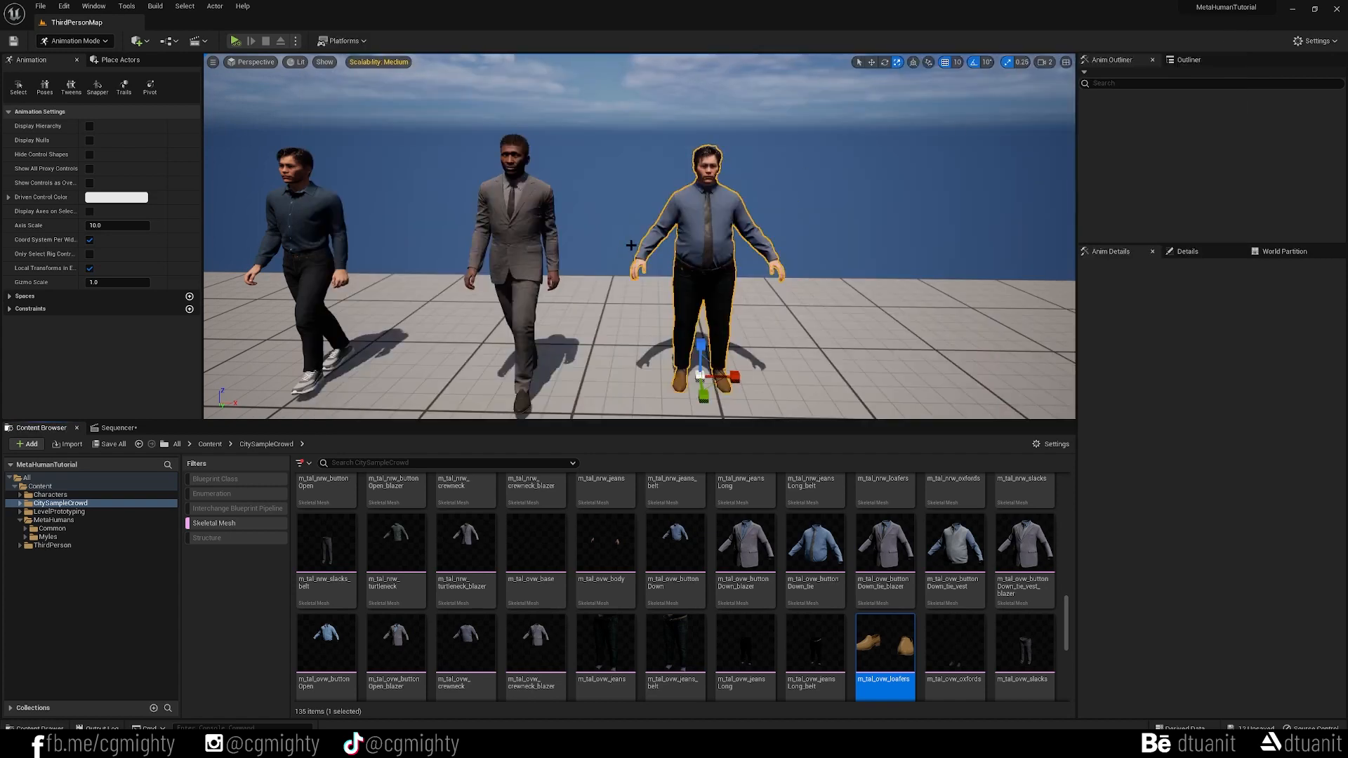
{"action": "scroll", "coordinate": [631, 245], "scroll_direction": "down", "scroll_amount": 2}
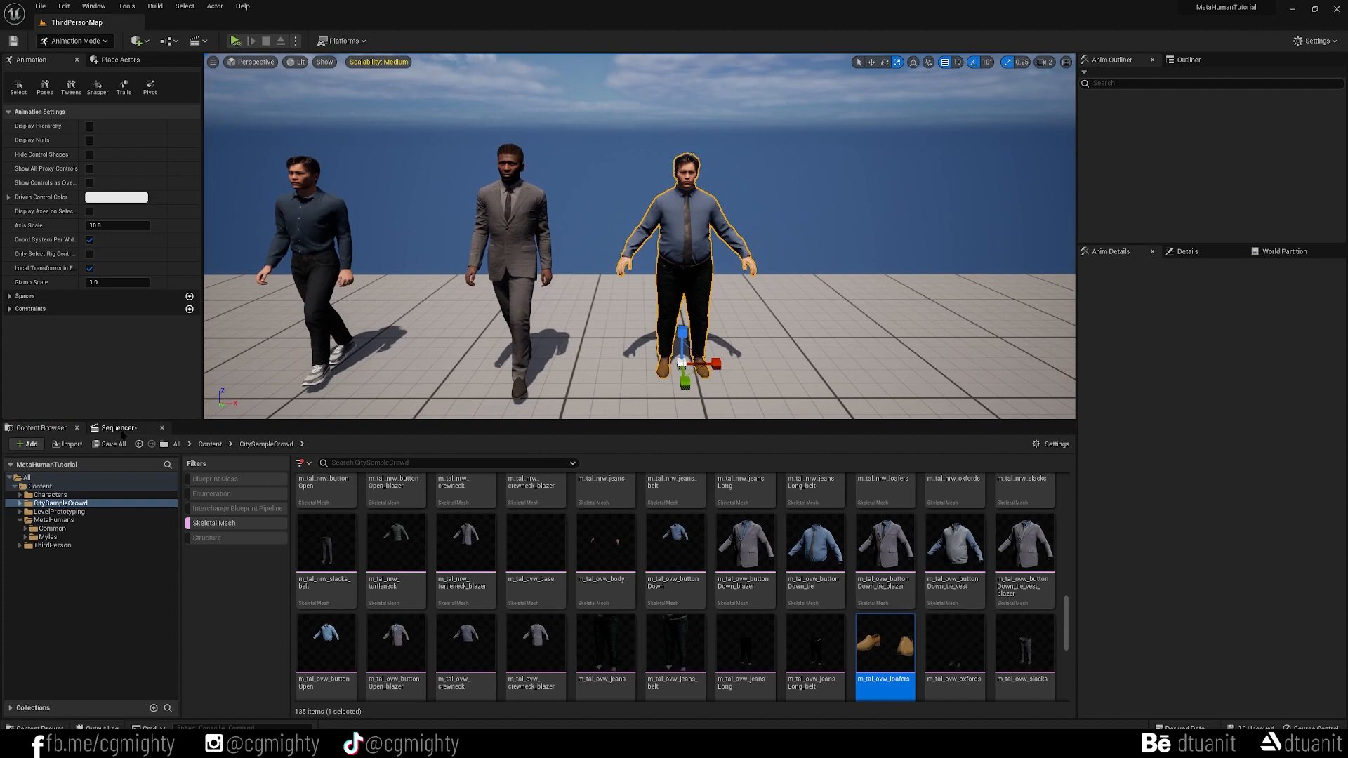
Add the BP_Myles_Cloth actor to the MetaSeq sequence in Sequencer, with the BP_Myles tracks collapsed.
{"action": "left_click", "coordinate": [119, 428]}
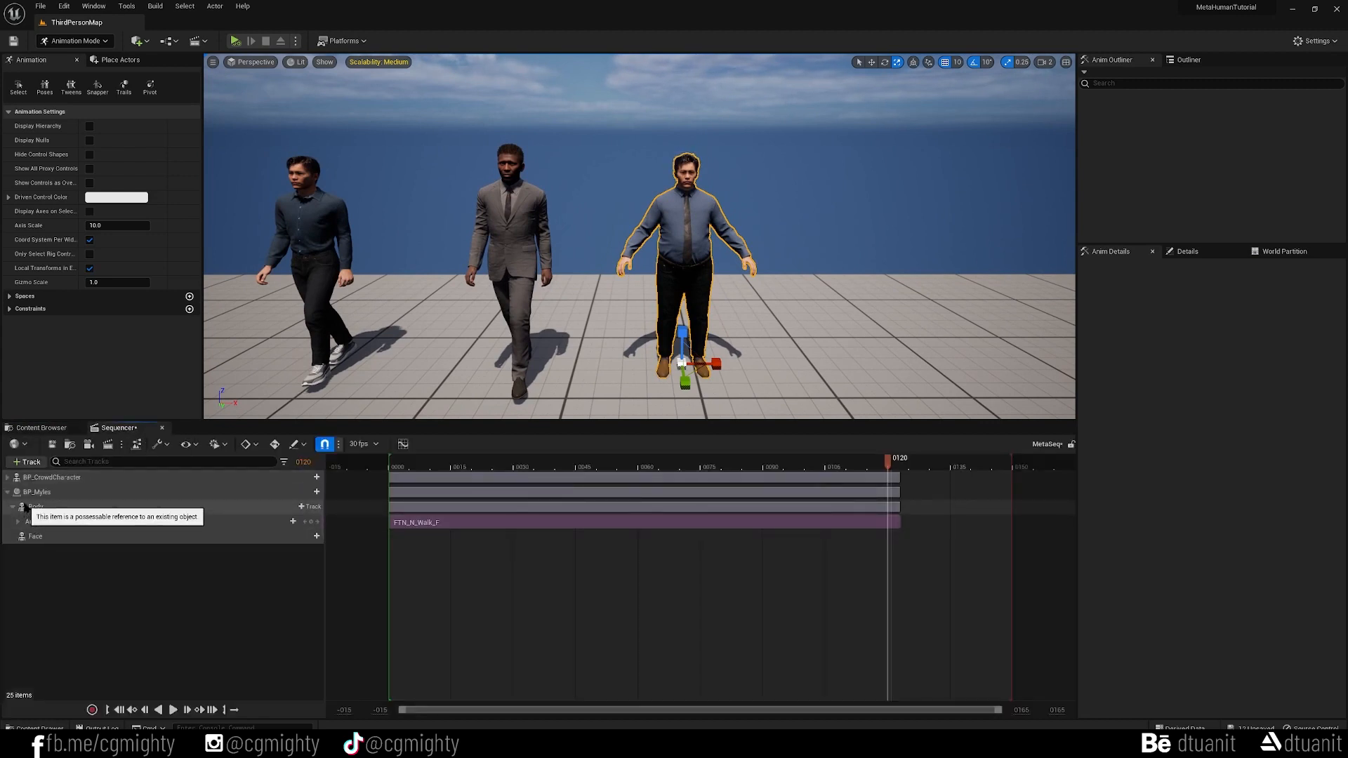
{"action": "left_click", "coordinate": [9, 492]}
{"action": "left_click", "coordinate": [27, 462]}
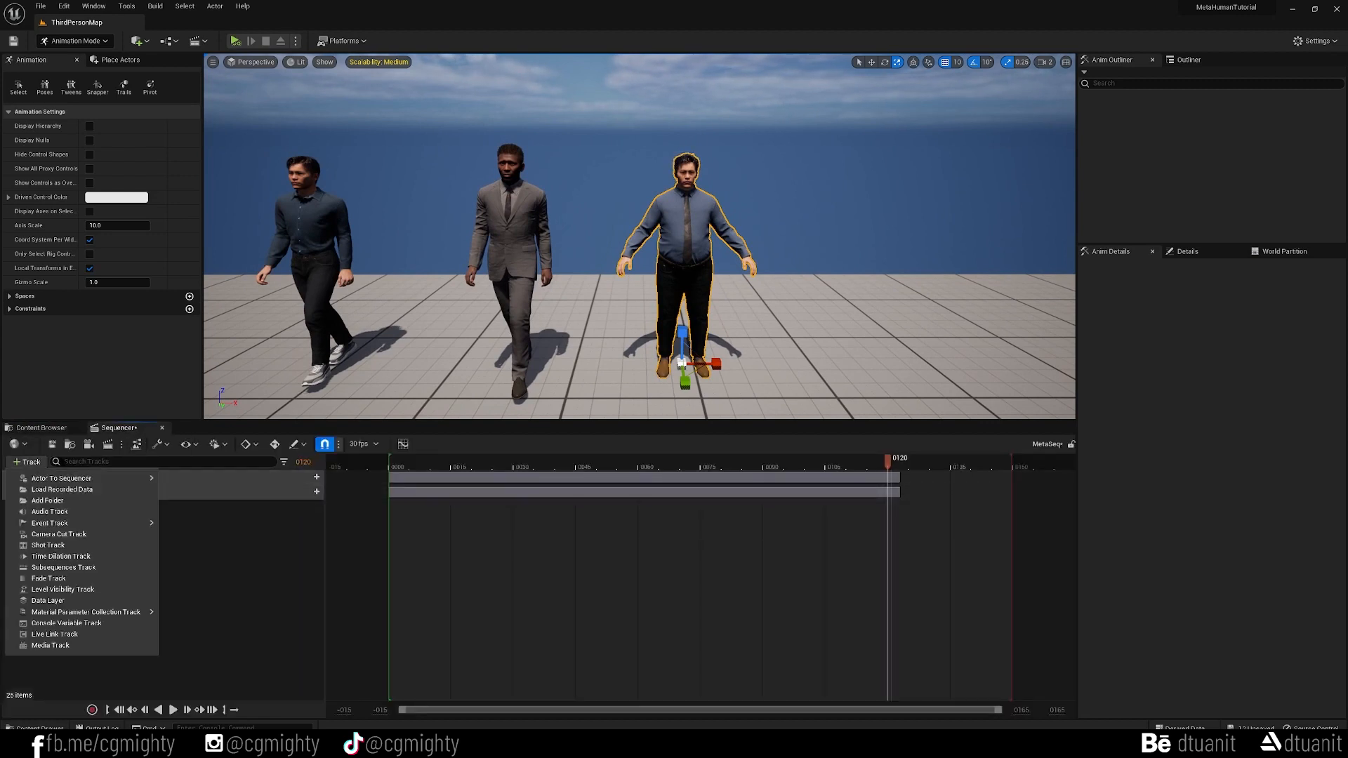
{"action": "mouse_move", "coordinate": [72, 479]}
{"action": "left_click", "coordinate": [257, 483]}
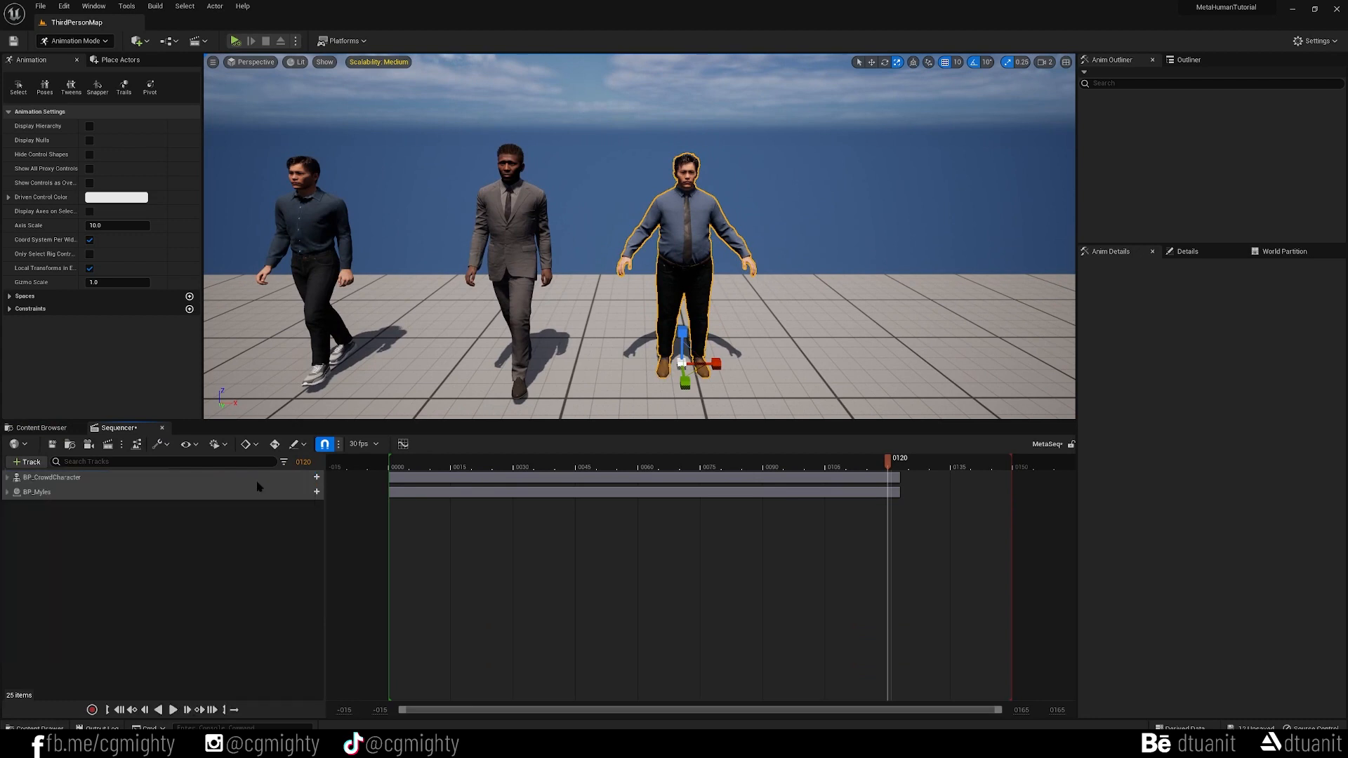
Delete the MetaHuman_ControlRig and face control board rig tracks from BP_Myles_Cloth.
{"action": "left_click", "coordinate": [100, 536]}
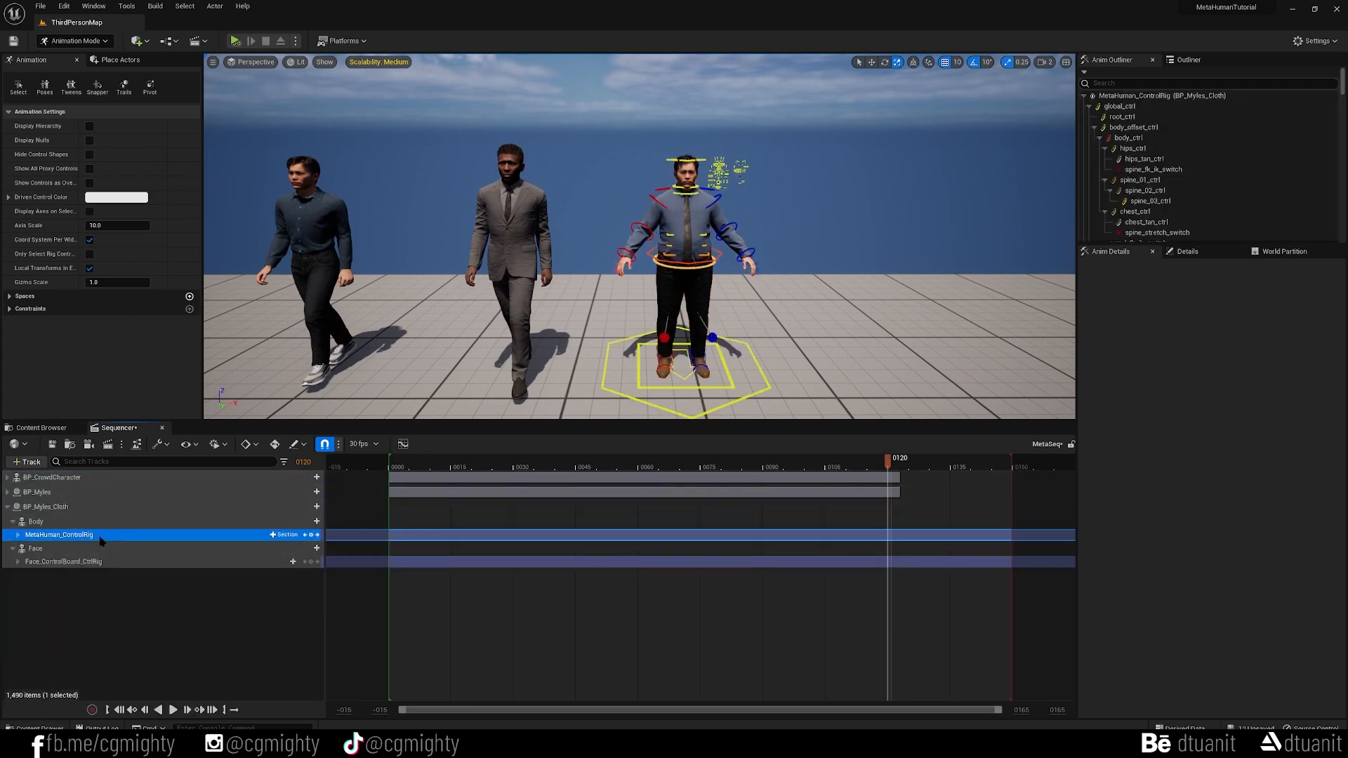
{"action": "key", "text": "Delete"}
{"action": "left_click", "coordinate": [71, 549]}
{"action": "key", "text": "Delete"}
Add the FTN_N_Walk_F animation to the Body track of BP_Myles_Cloth.
{"action": "left_click", "coordinate": [102, 521]}
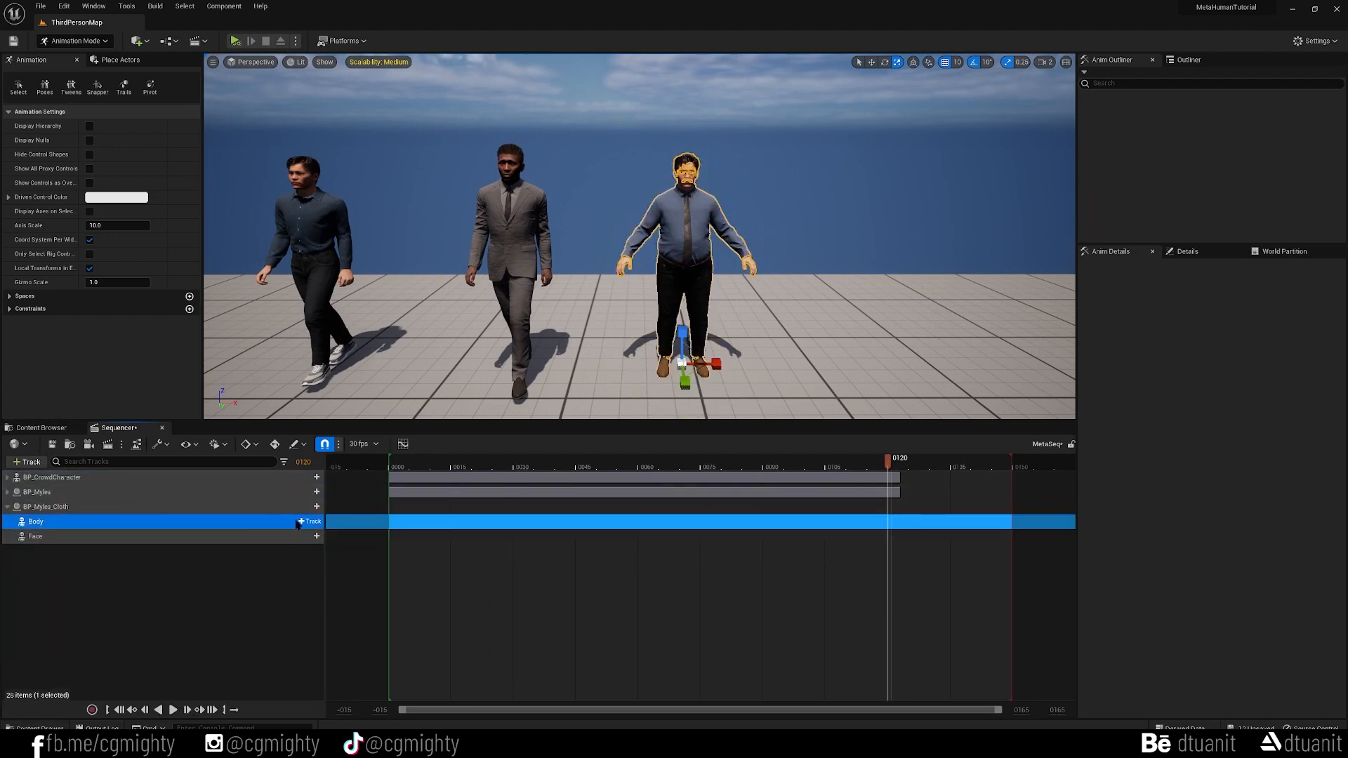
{"action": "left_click", "coordinate": [299, 523]}
{"action": "mouse_move", "coordinate": [418, 283]}
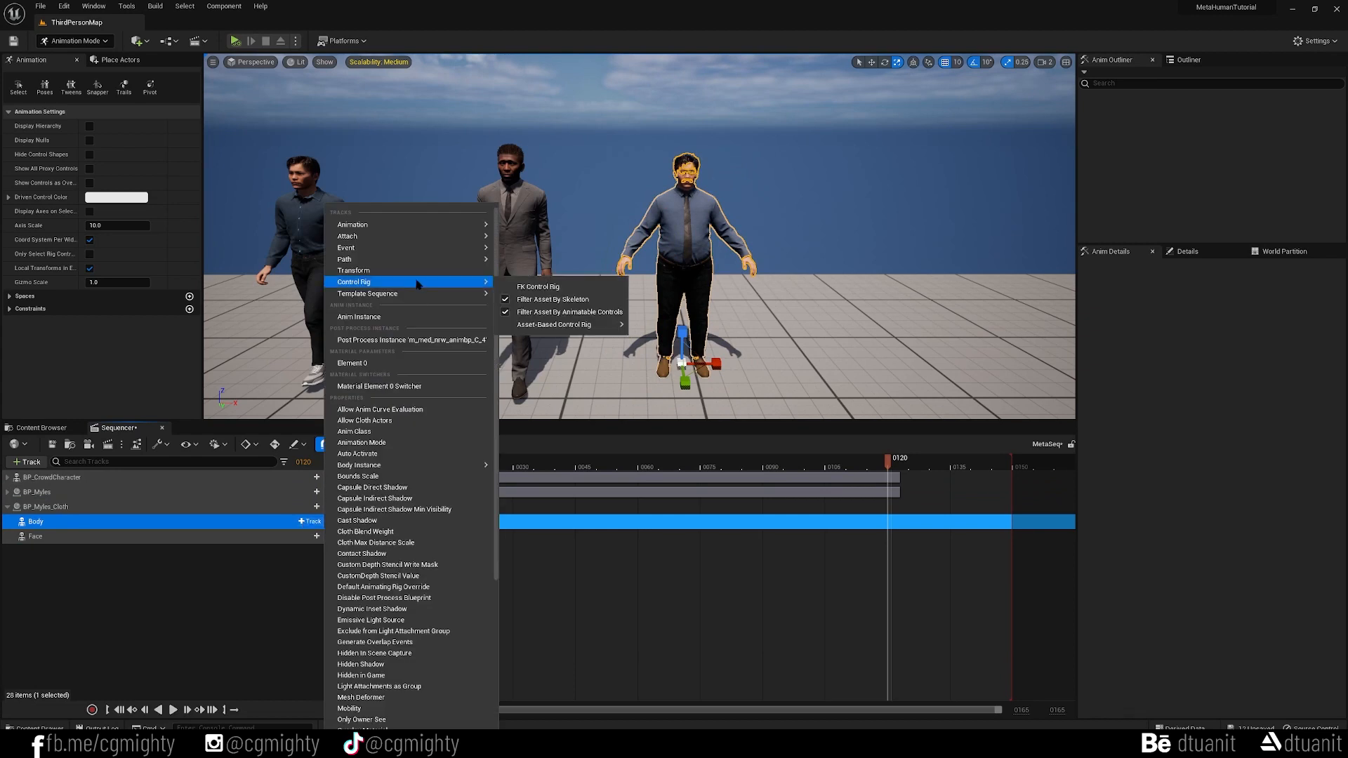
{"action": "mouse_move", "coordinate": [427, 224]}
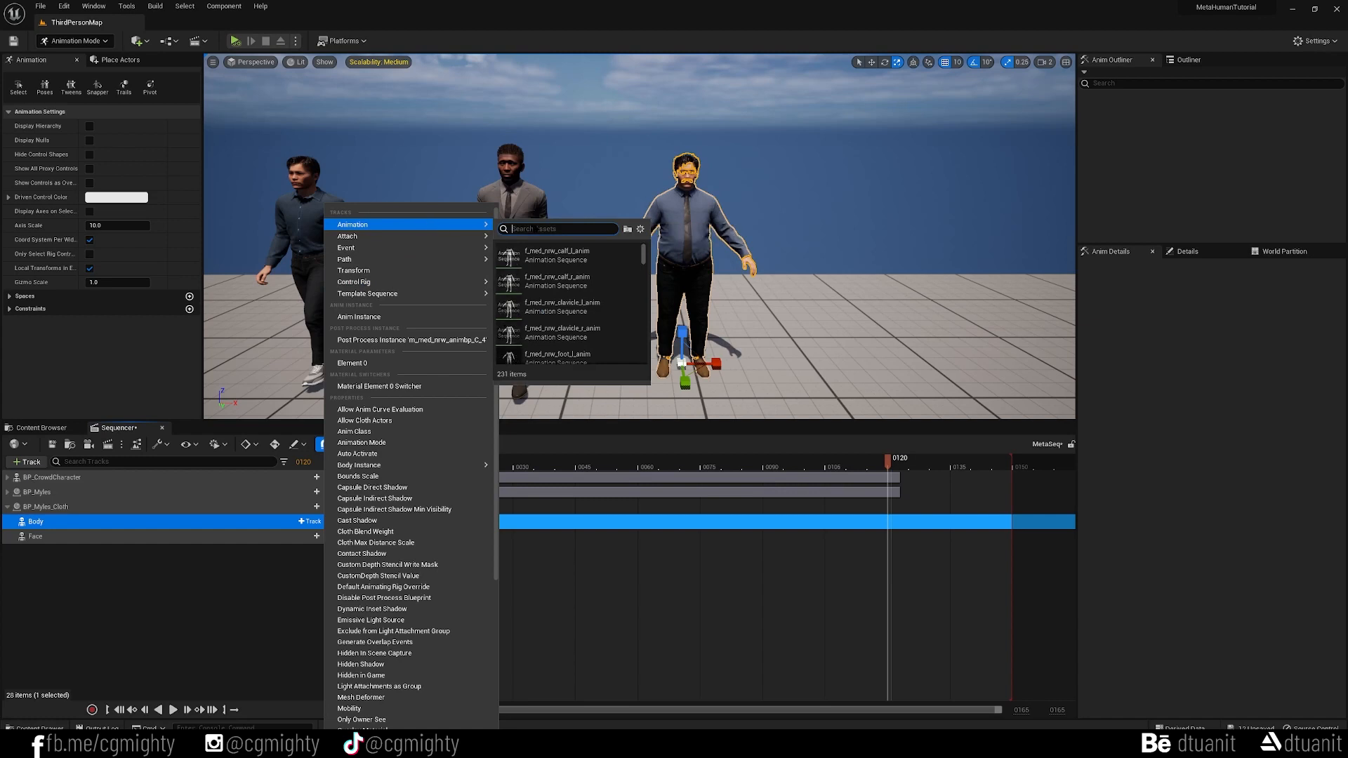
{"action": "type", "text": "walk"}
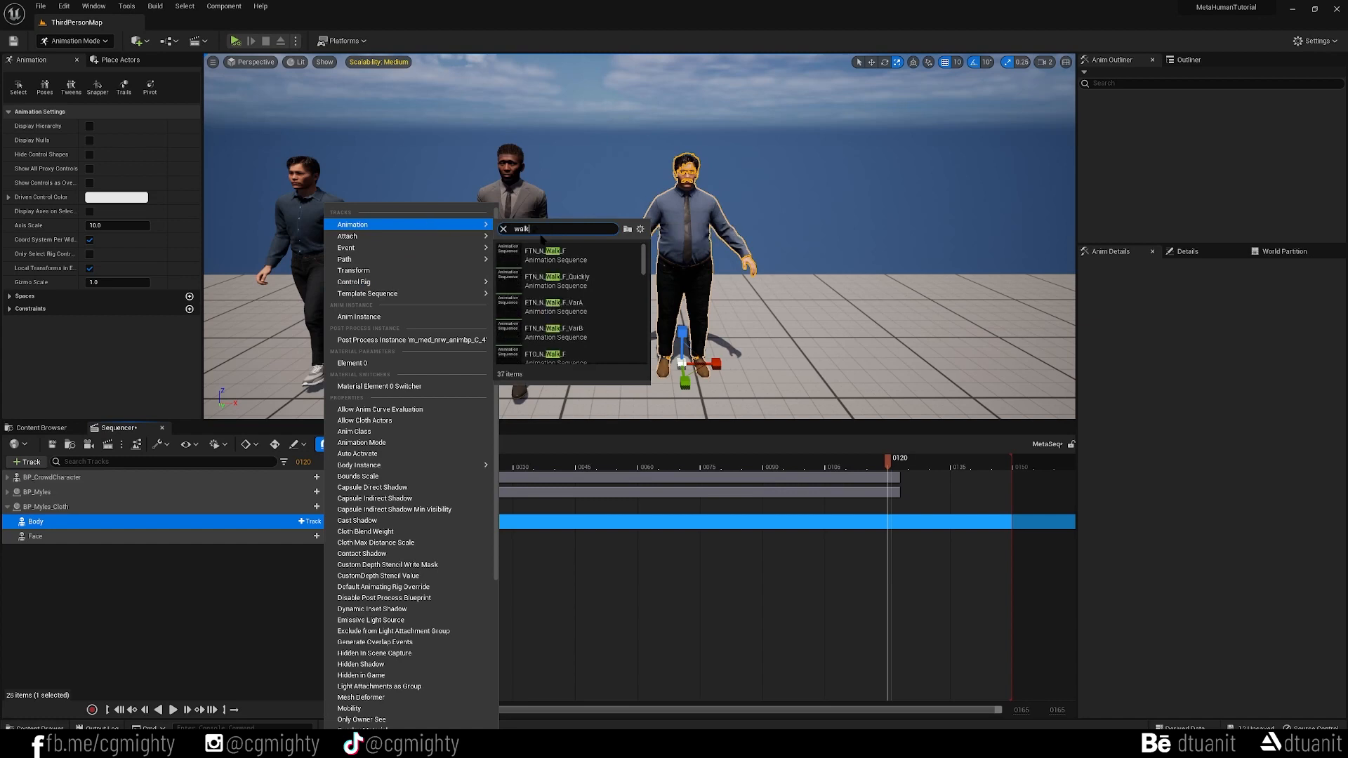
{"action": "left_click", "coordinate": [554, 255]}
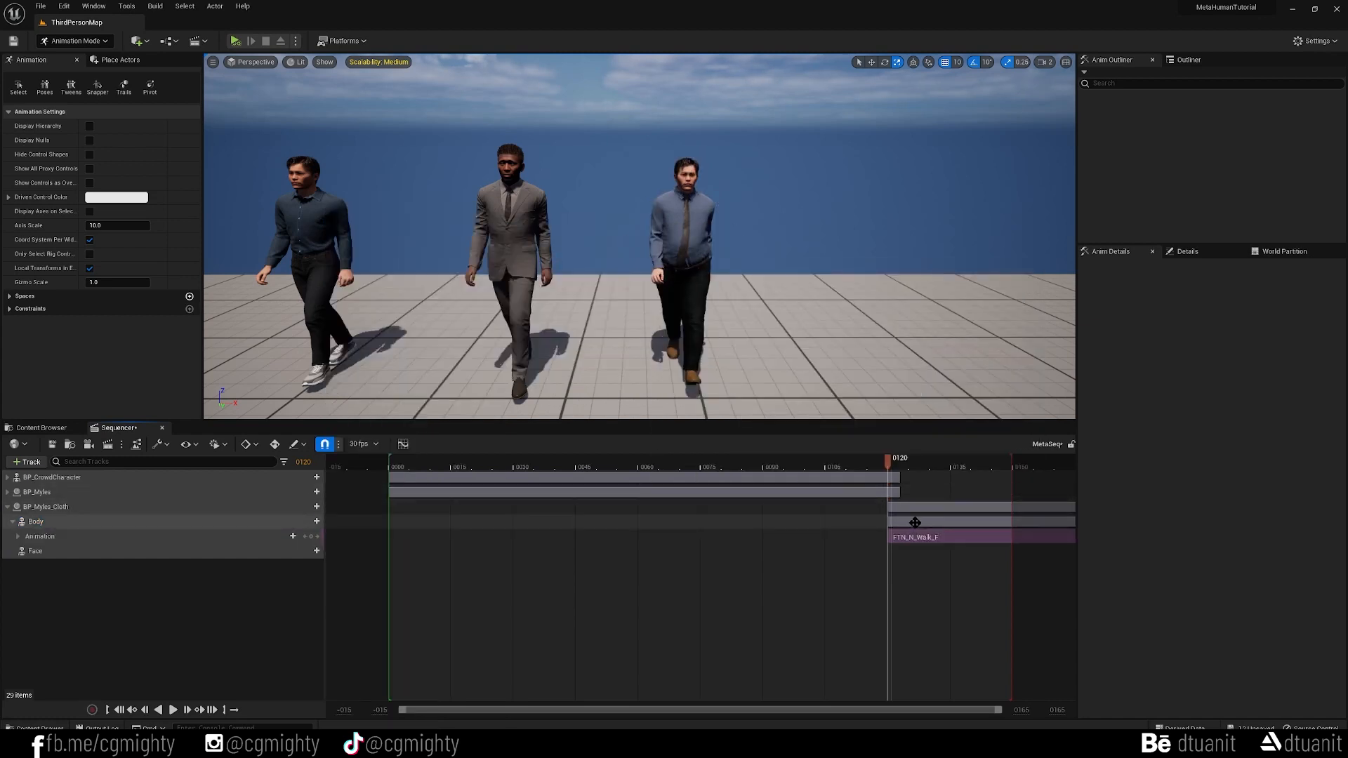
Move the walk clip of BP_Myles_Cloth to start at frame 0 and play the sequence from the beginning.
{"action": "left_click_drag", "start_coordinate": [899, 519], "coordinate": [400, 525]}
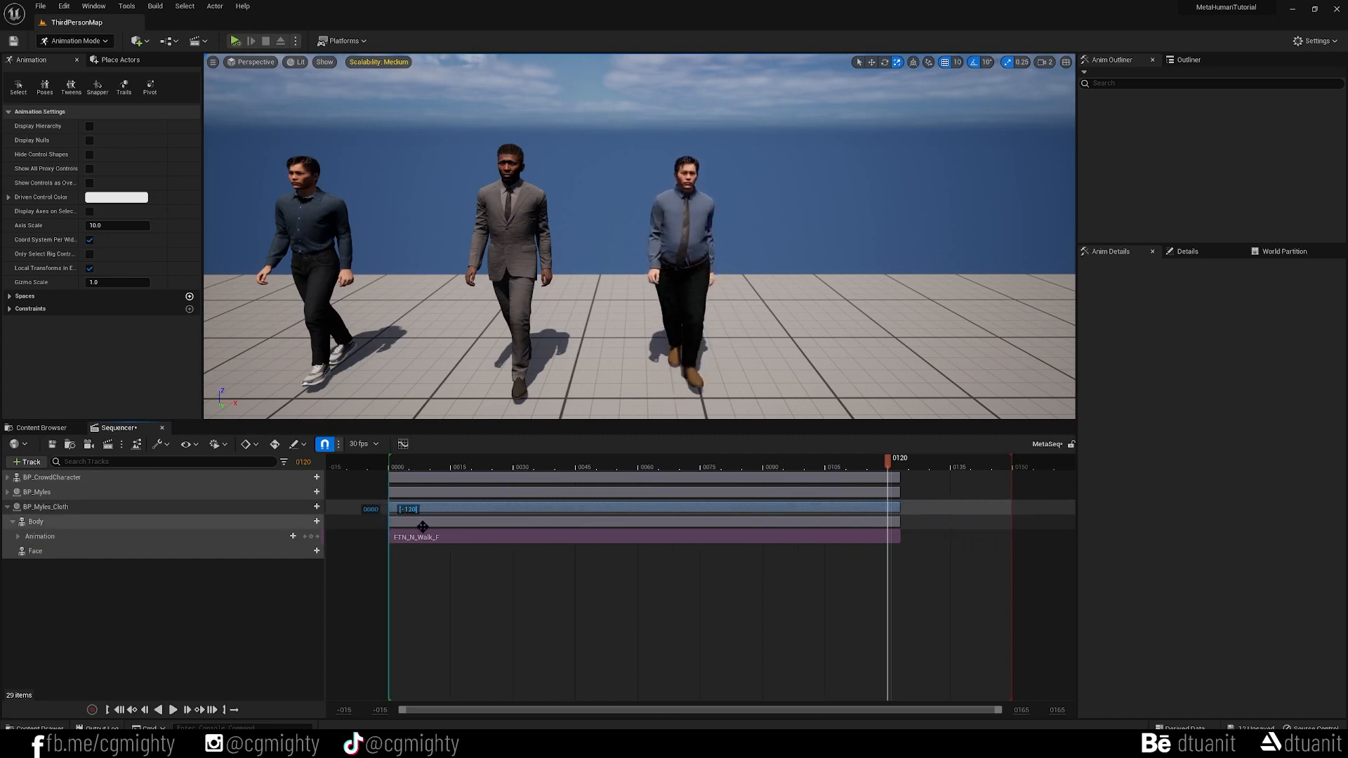
{"action": "left_click", "coordinate": [392, 466]}
{"action": "key", "text": "space"}
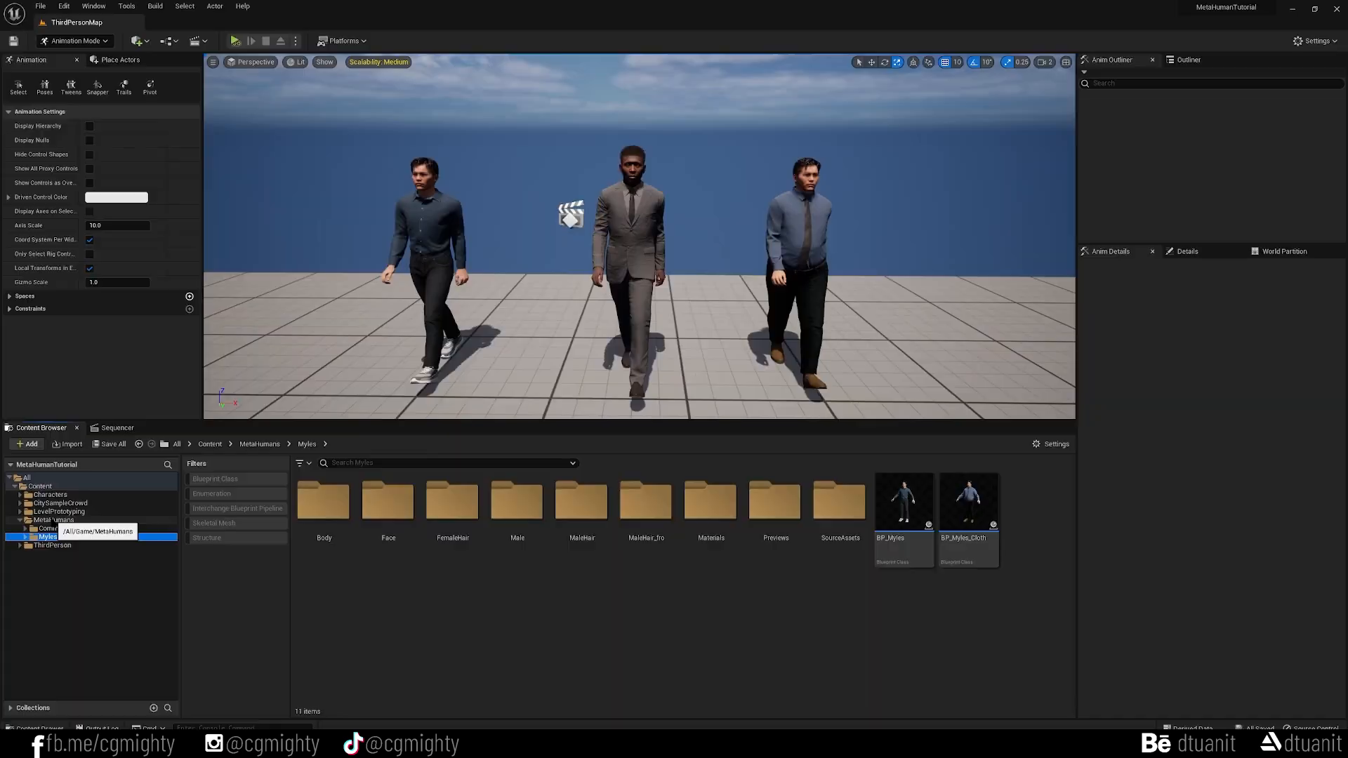
Enable the LiveLinkFaceImporter plugin and check the Apple ARKit plugins by searching for "apple".
{"action": "left_click", "coordinate": [64, 6]}
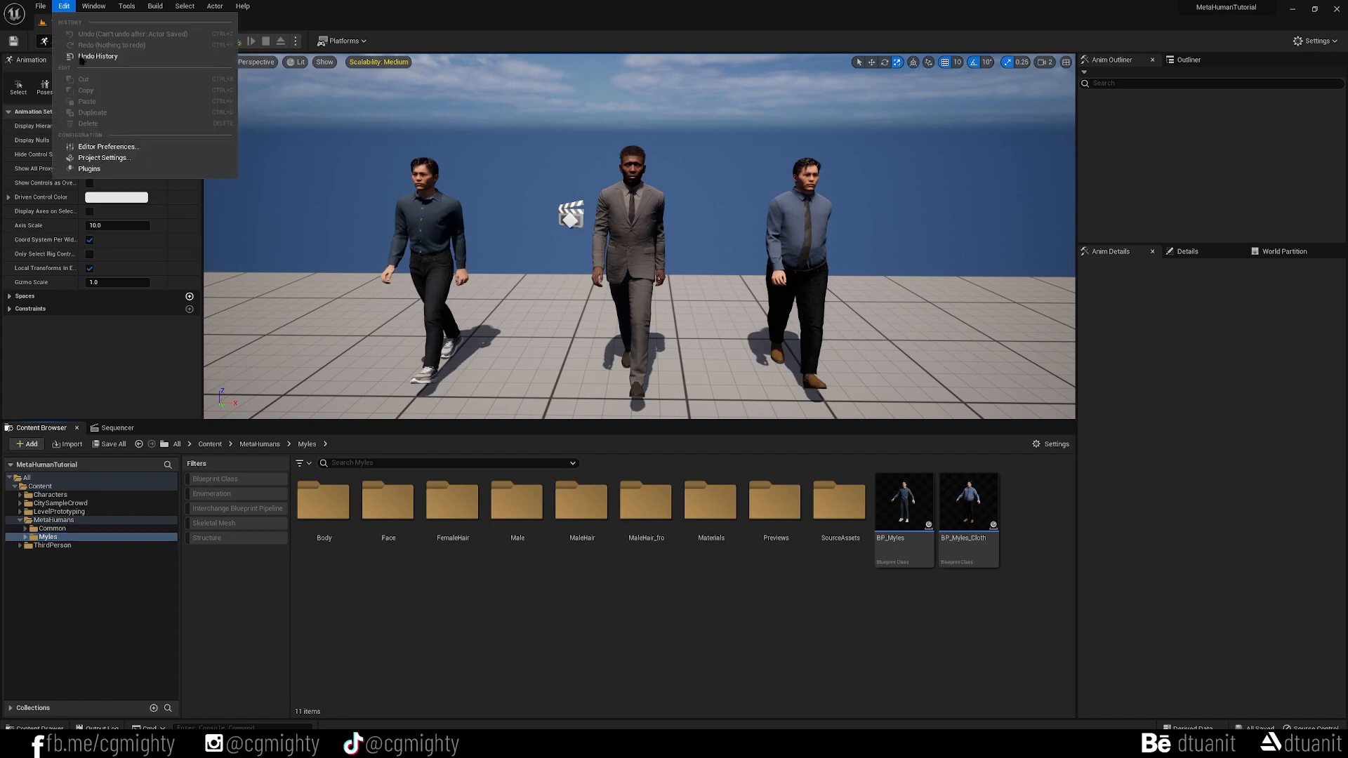
{"action": "left_click", "coordinate": [89, 169]}
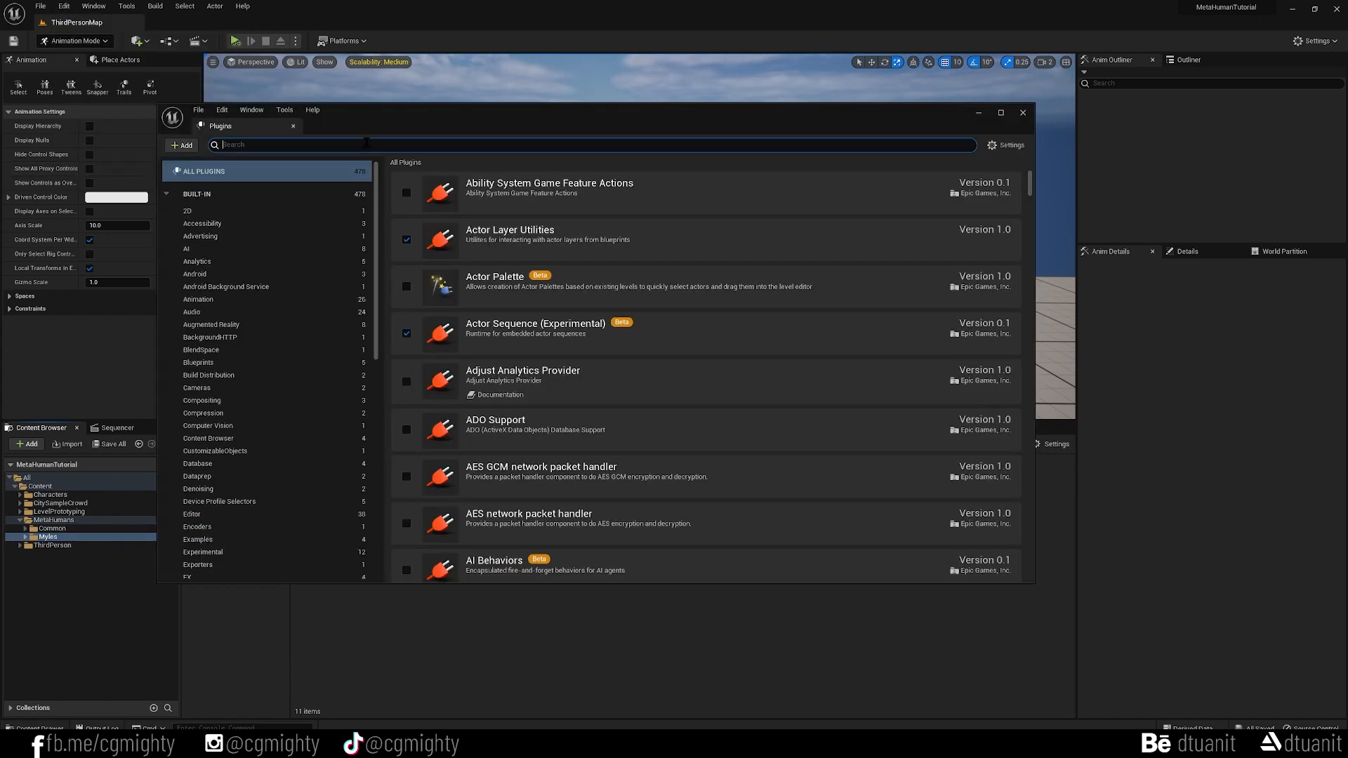
{"action": "type", "text": "livelink"}
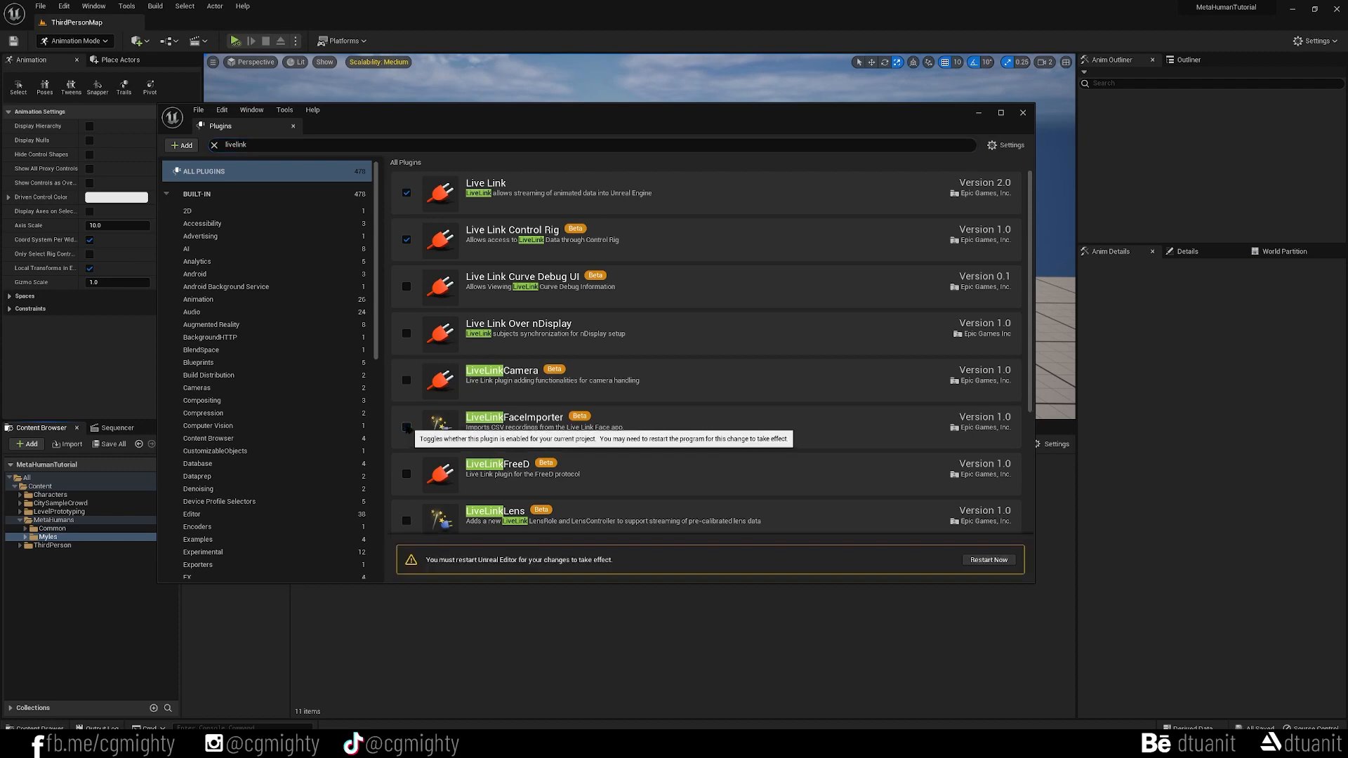
{"action": "left_click", "coordinate": [752, 405]}
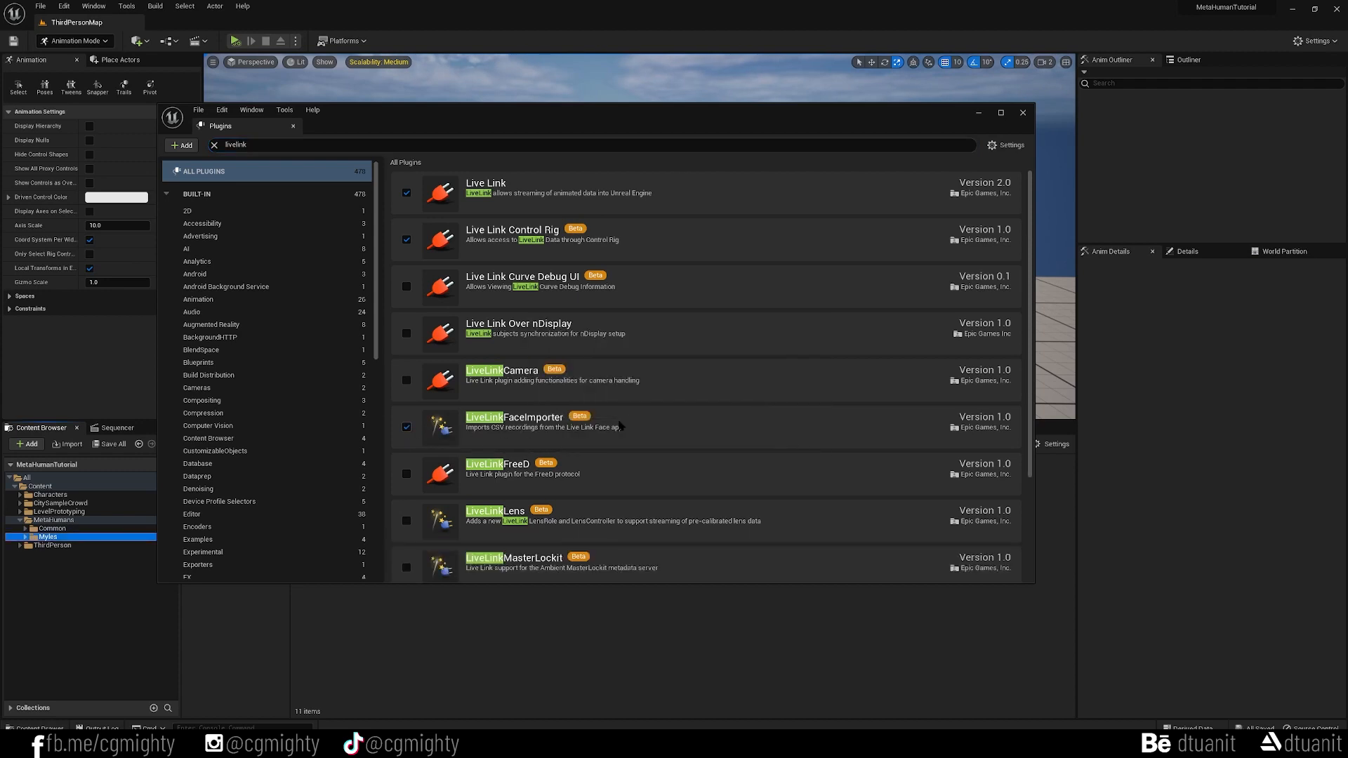
{"action": "left_click", "coordinate": [281, 145]}
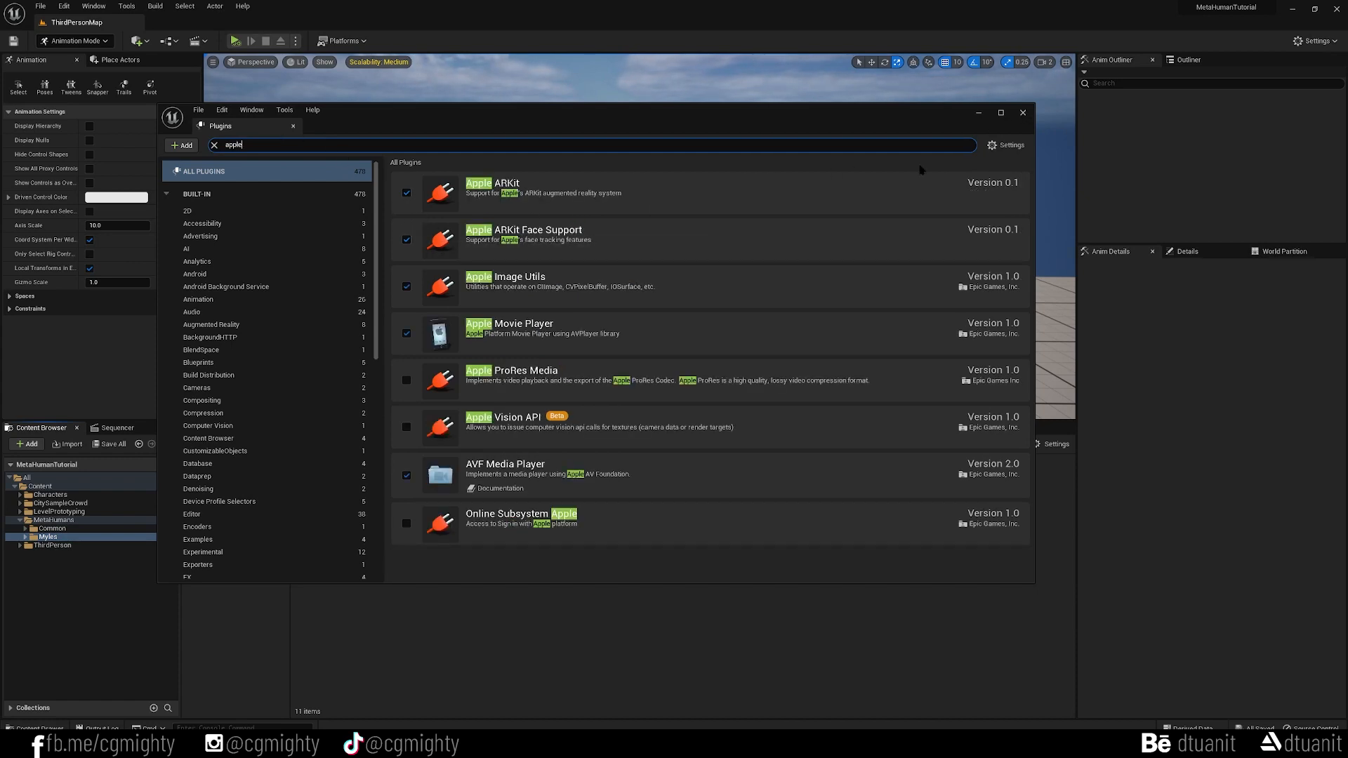
{"action": "left_click", "coordinate": [744, 238]}
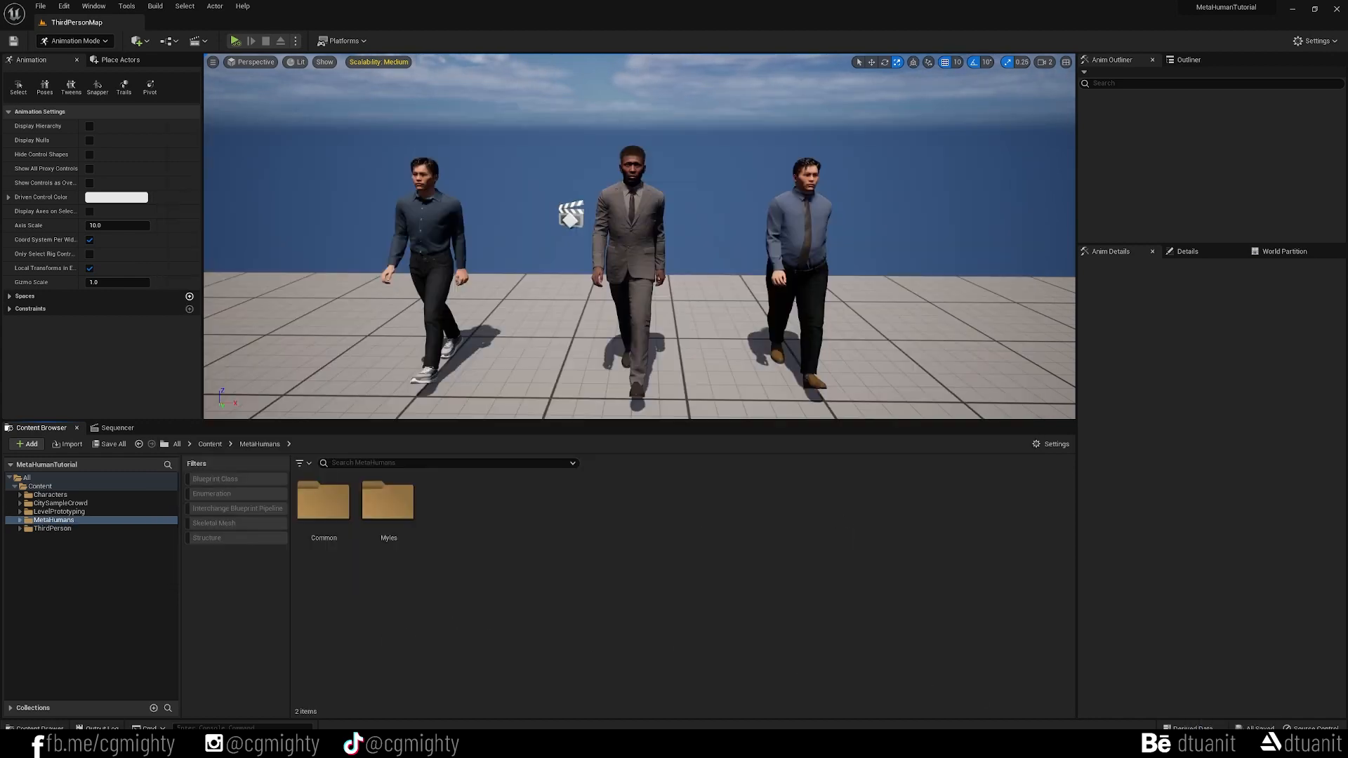
Import the Facial_Mocap_Livelink_A file from File Explorer into the MetaHumans folder and open the imported level sequence.
{"action": "key", "text": "alt+Tab"}
{"action": "left_click", "coordinate": [432, 172]}
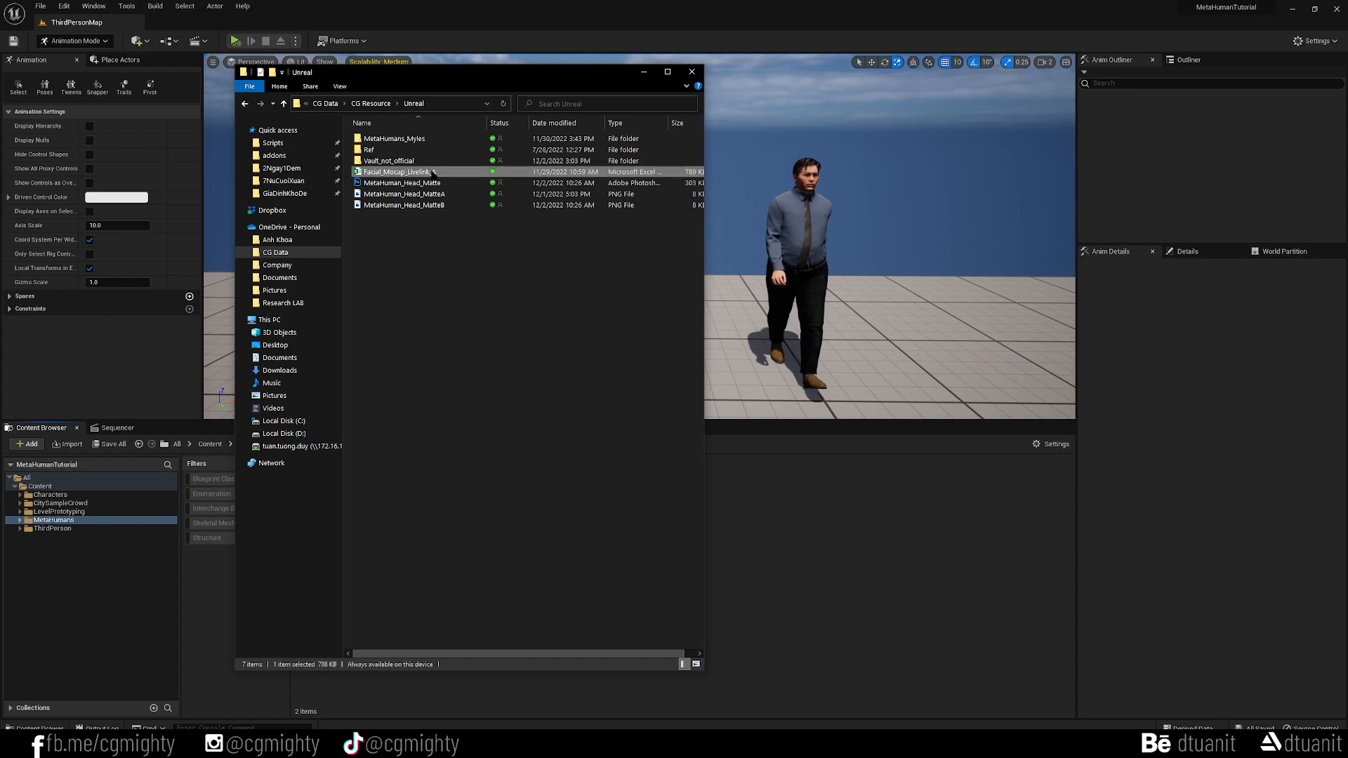
{"action": "left_click_drag", "start_coordinate": [425, 181], "coordinate": [826, 553]}
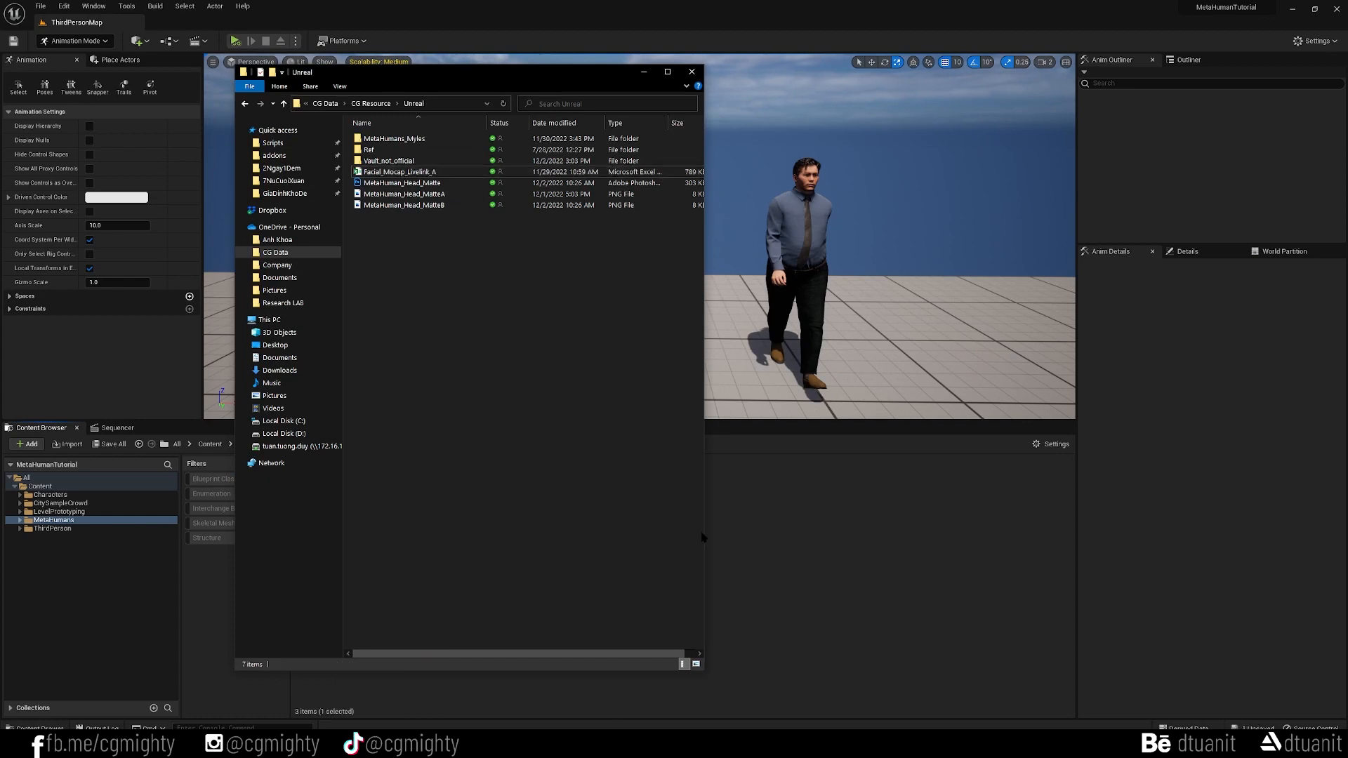
{"action": "left_click", "coordinate": [644, 71]}
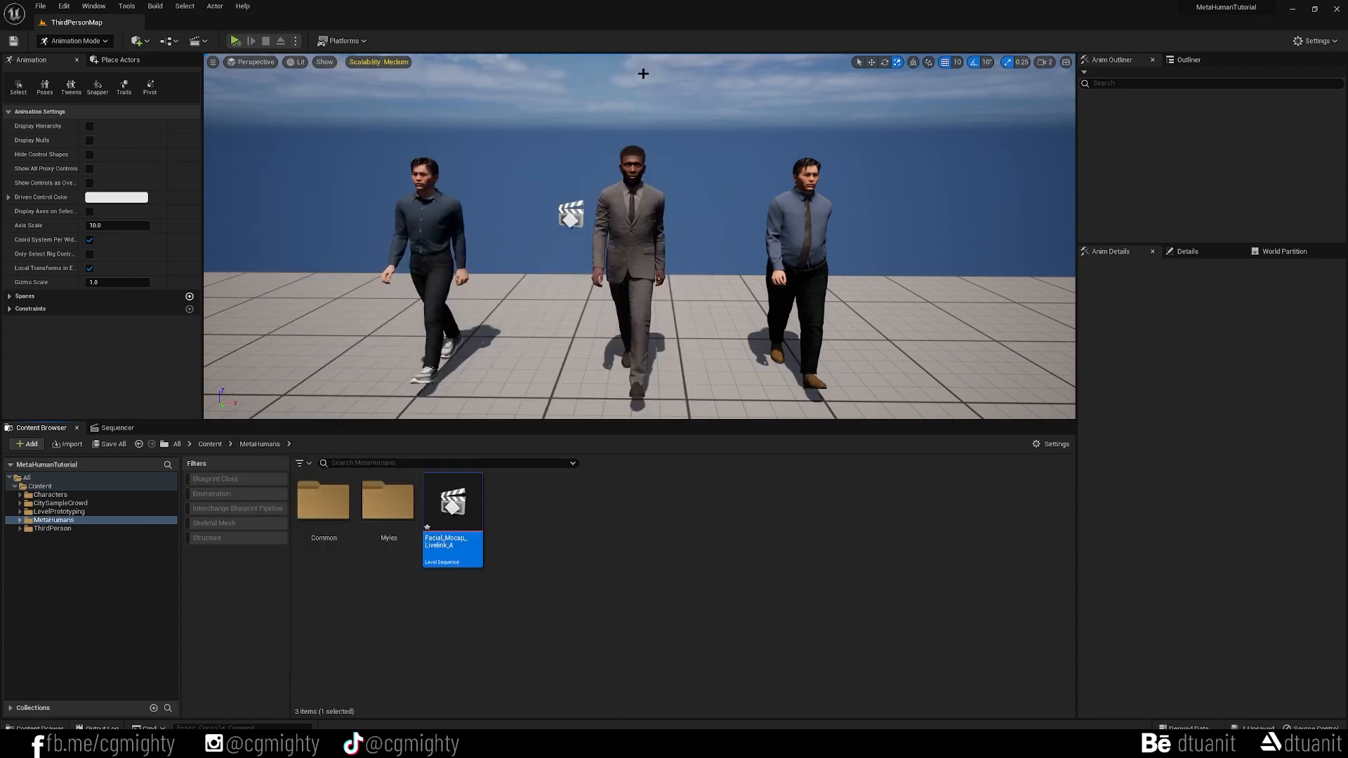
{"action": "double_click", "coordinate": [457, 509]}
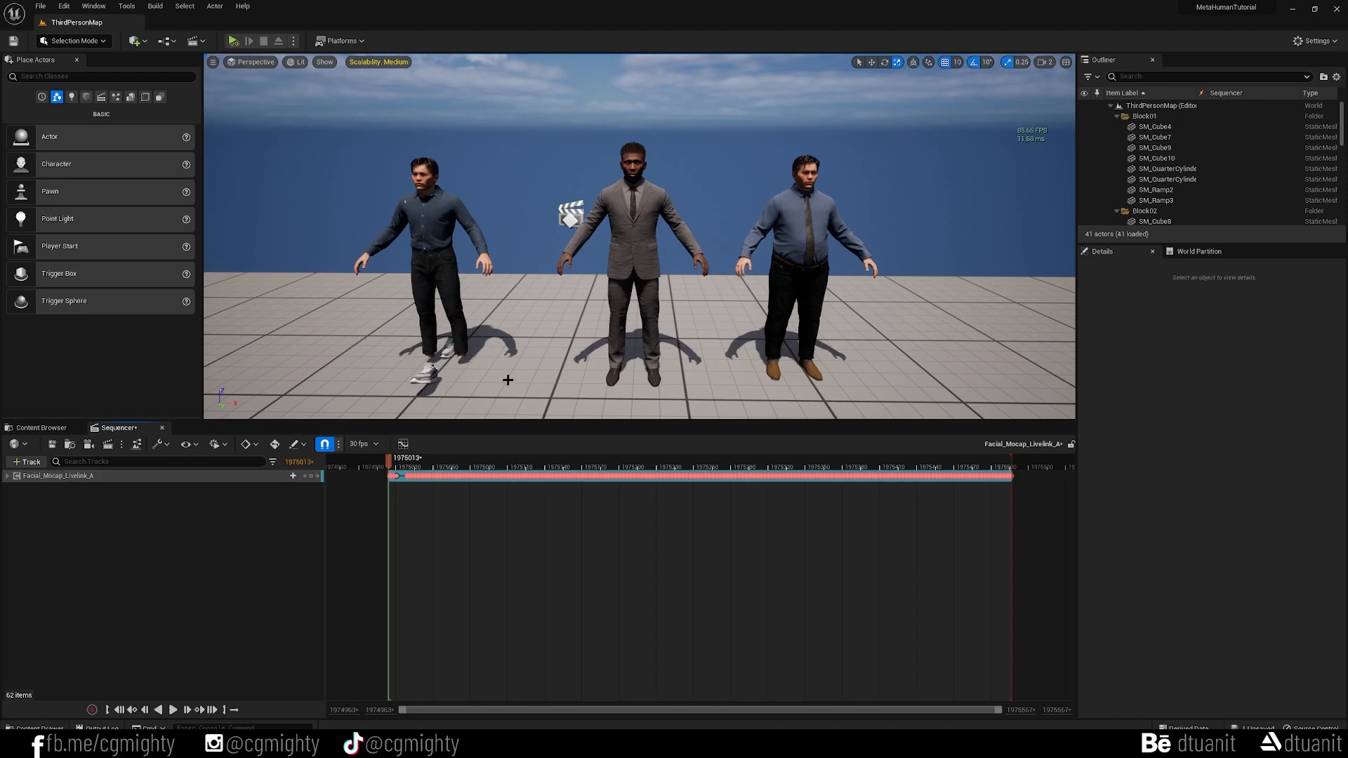
Set the ARKit Face Subj of BP_Myles_Cloth in the level to Facial_Mocap_Livelink_A and enable Use ARKit Face.
{"action": "left_click", "coordinate": [830, 265]}
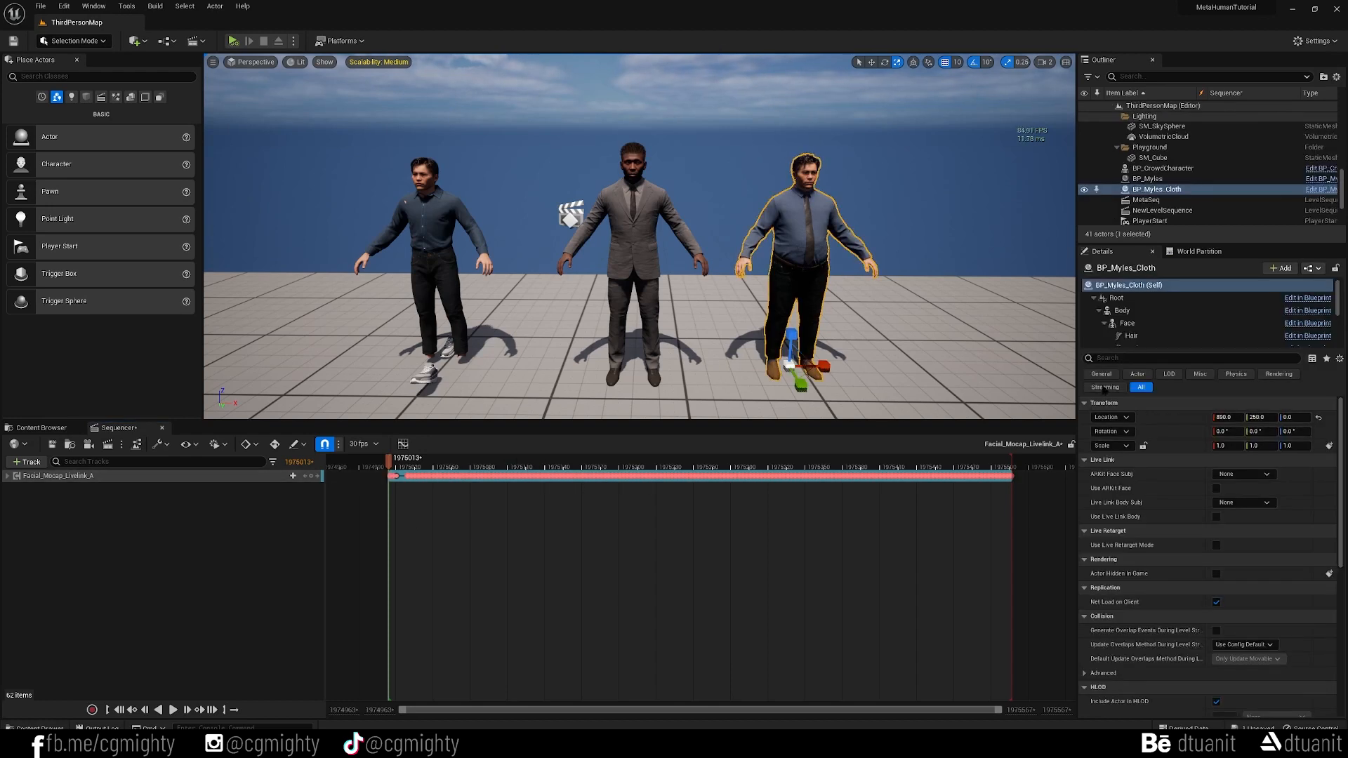
{"action": "left_click", "coordinate": [1244, 474]}
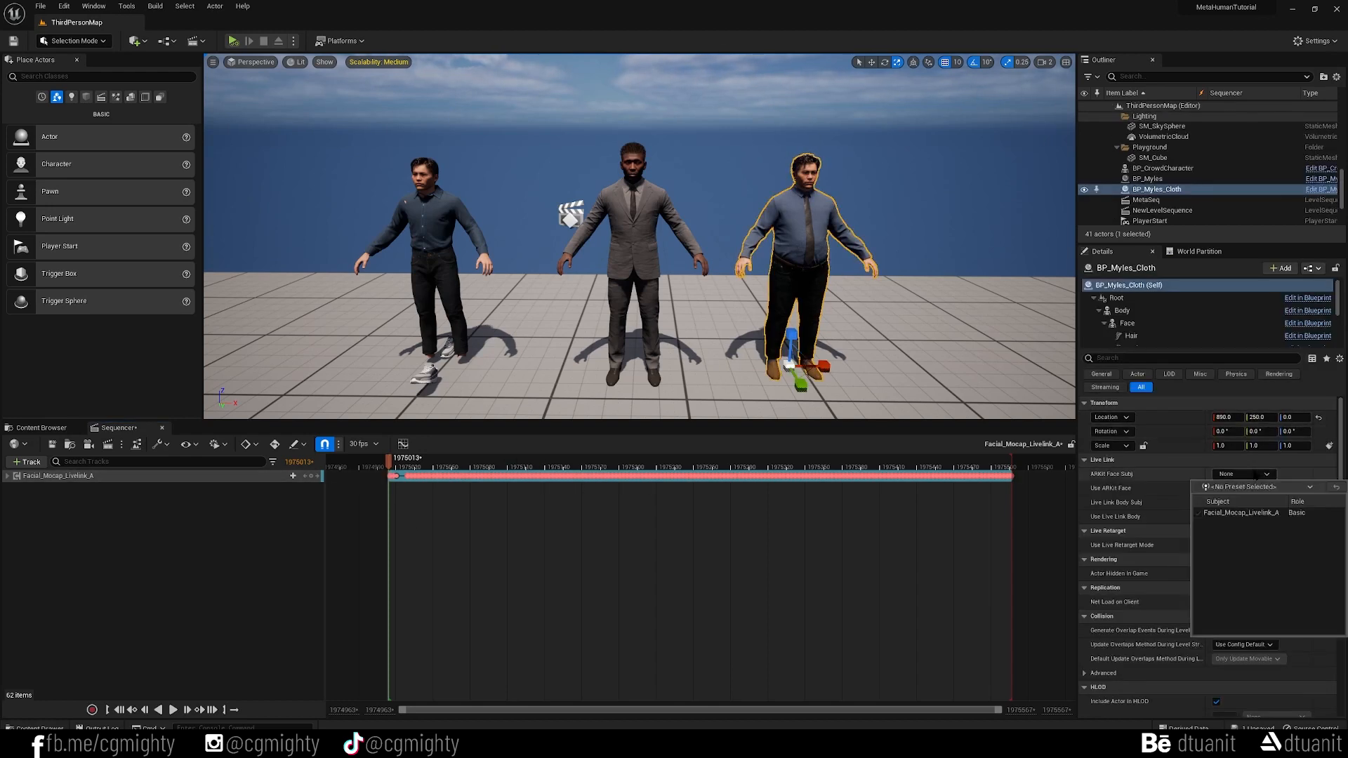
{"action": "left_click", "coordinate": [1253, 513]}
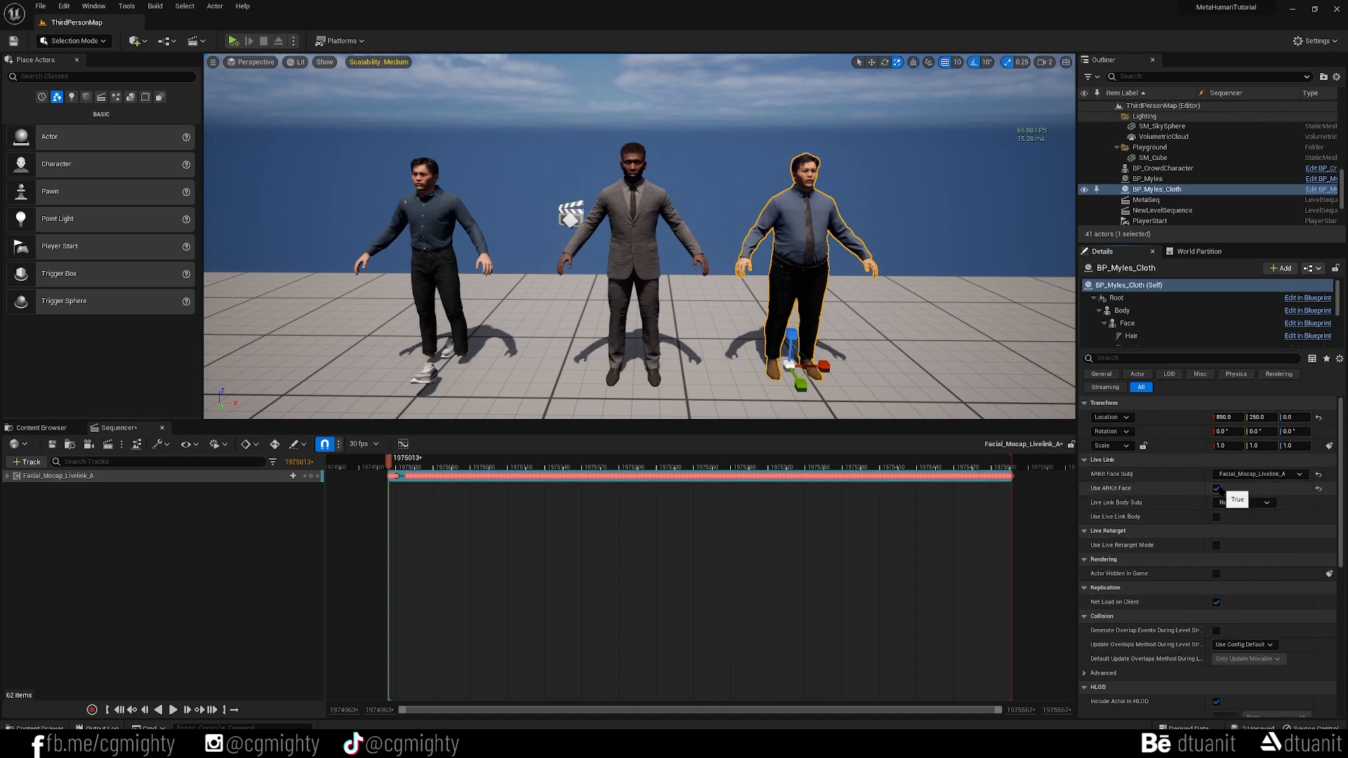
Run the level in Simulate mode and play the facial mocap sequence while viewing the BP_Myles_Cloth character's face.
{"action": "key", "text": "w"}
{"action": "right_click_drag", "start_coordinate": [405, 202], "coordinate": [410, 164]}
{"action": "key", "text": "d"}
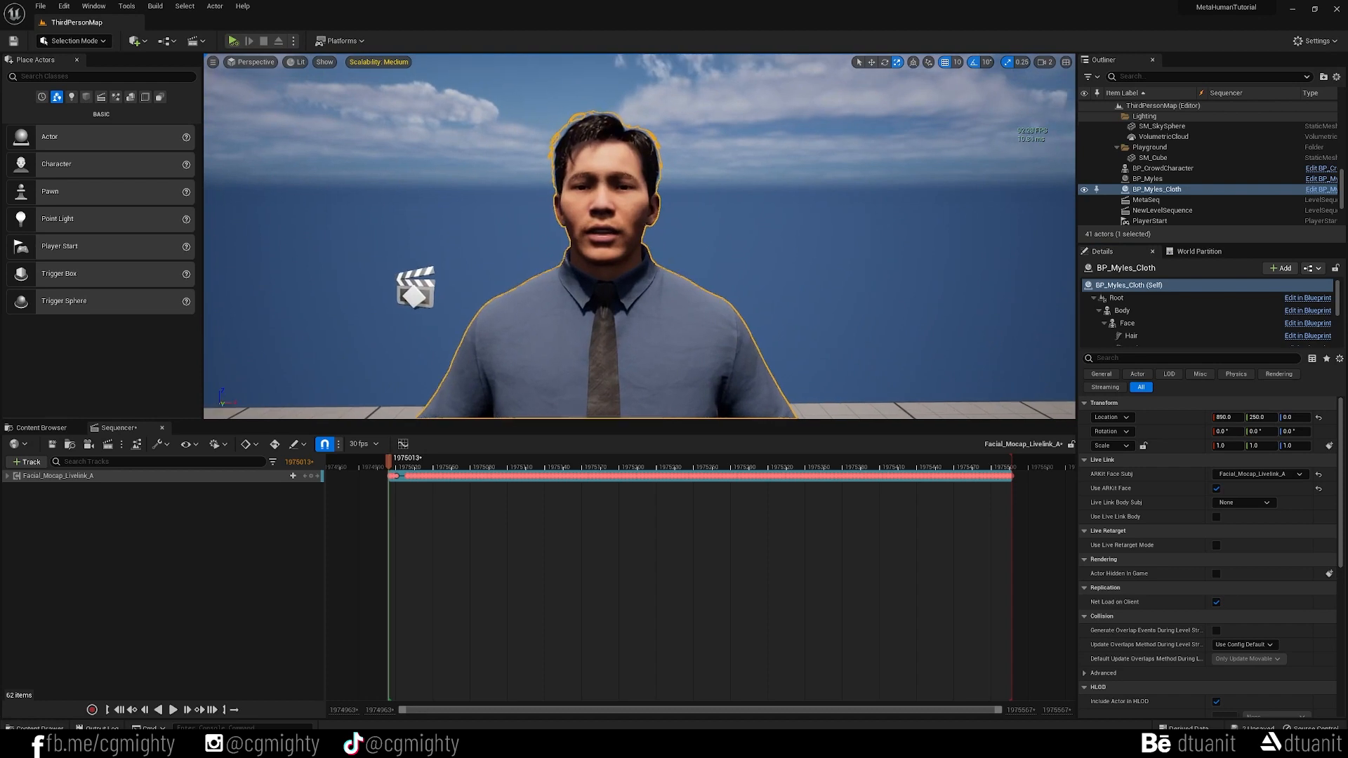
{"action": "left_click", "coordinate": [291, 41]}
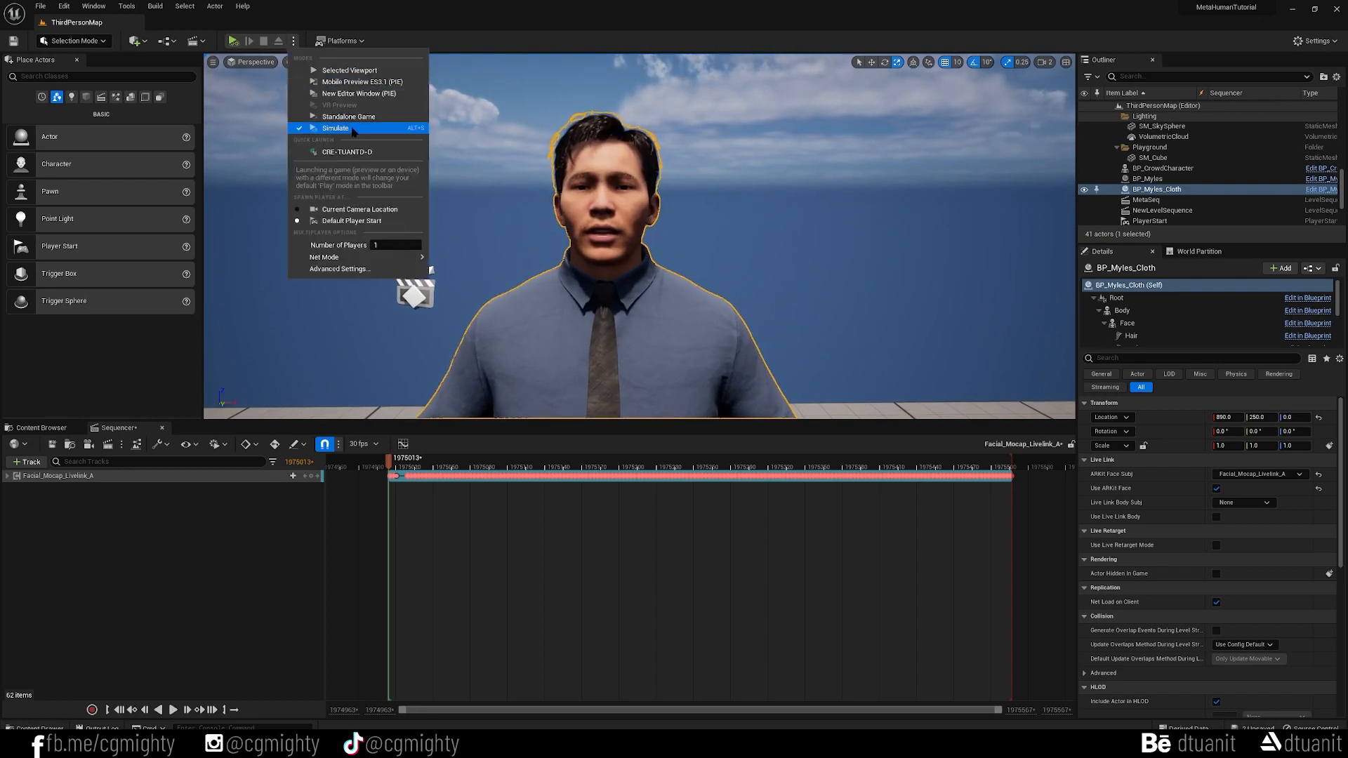
{"action": "left_click", "coordinate": [380, 133]}
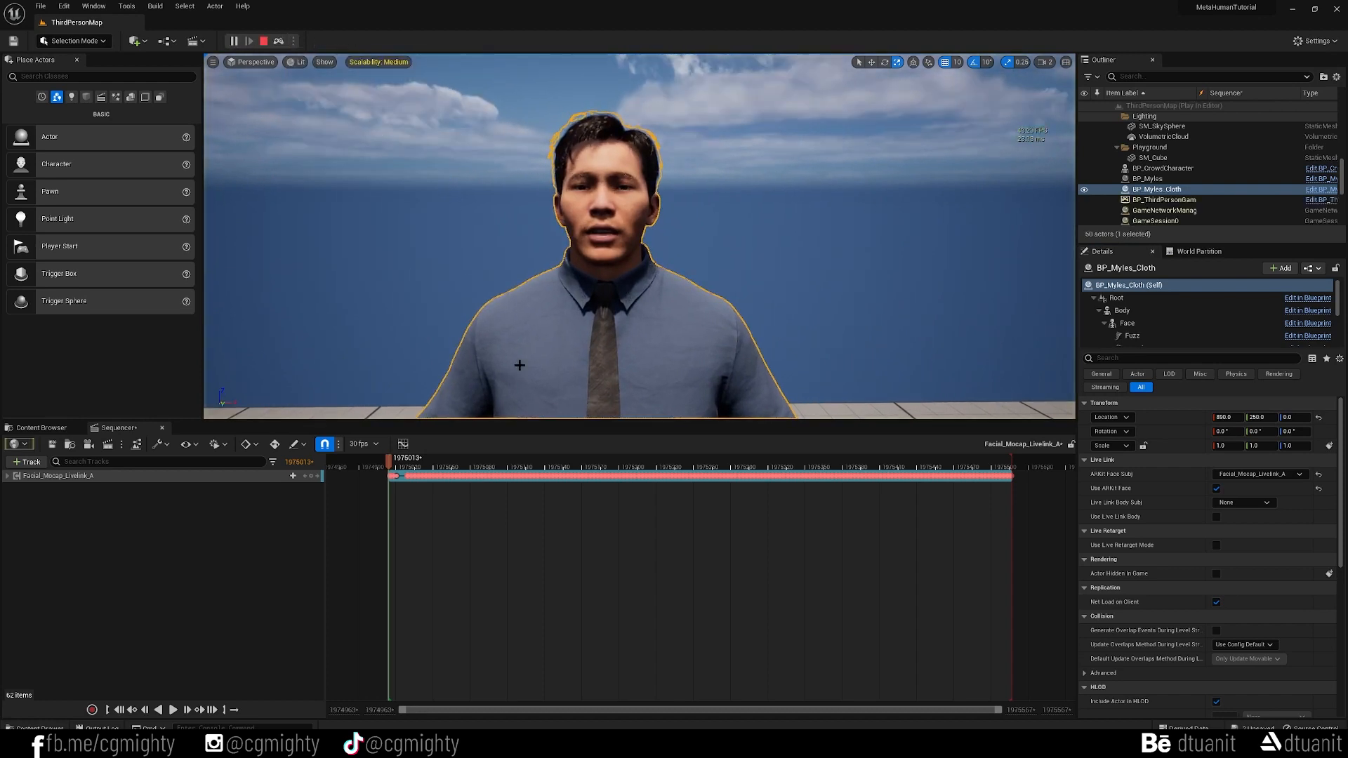
{"action": "key", "text": "space"}
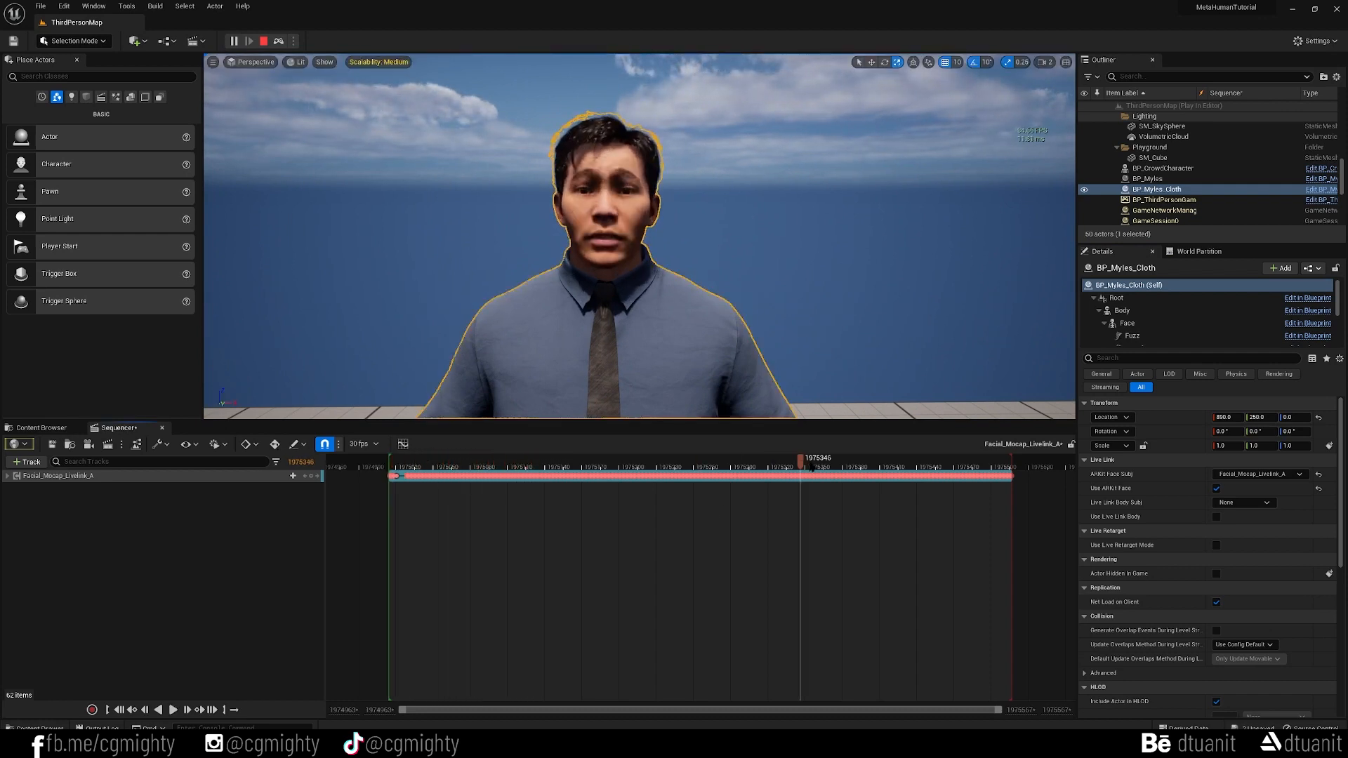
Pause the facial mocap playback, scrub near its end and add the BP_Myles_Cloth actor to the sequence.
{"action": "key", "text": "space"}
{"action": "mouse_move", "coordinate": [921, 468]}
{"action": "left_mouse_down"}
{"action": "mouse_move", "coordinate": [895, 466]}
{"action": "mouse_move", "coordinate": [912, 467]}
{"action": "left_mouse_up"}
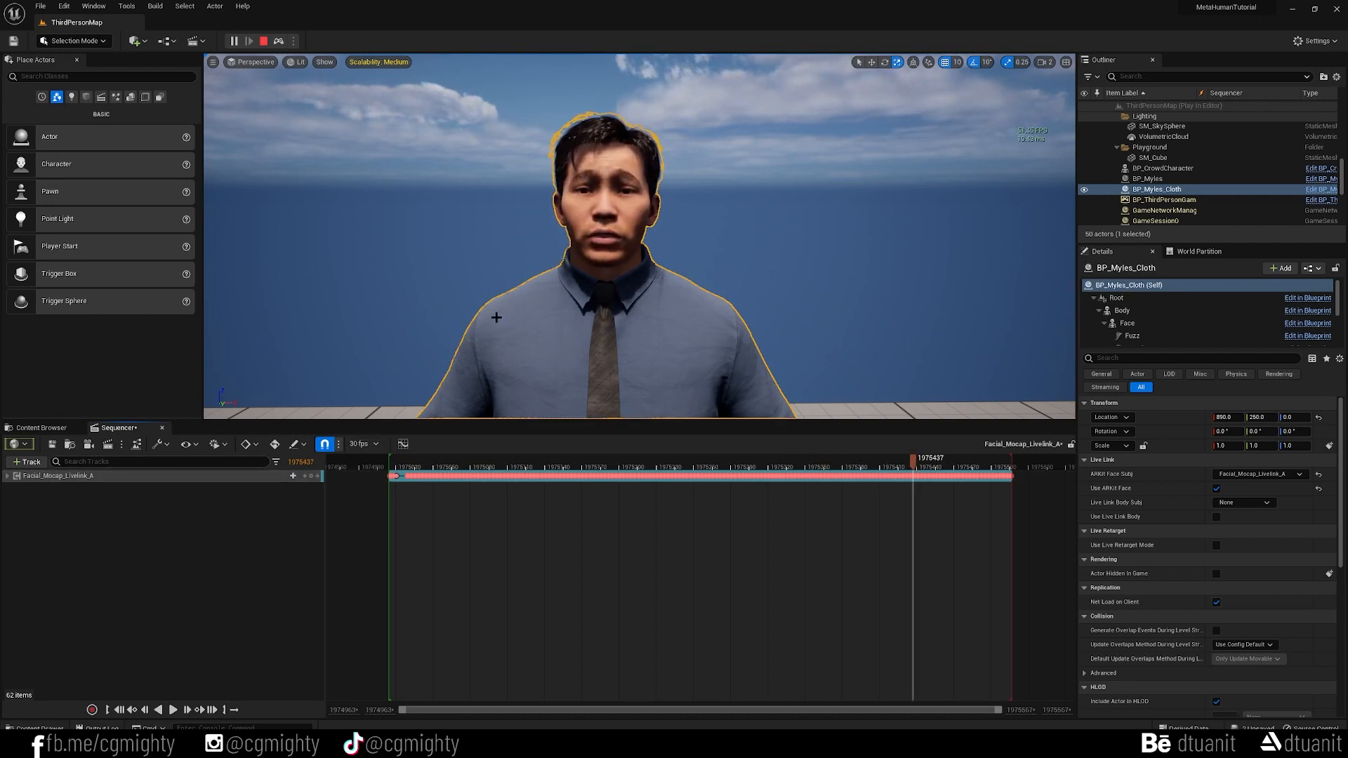
{"action": "left_click", "coordinate": [22, 465]}
{"action": "mouse_move", "coordinate": [62, 481]}
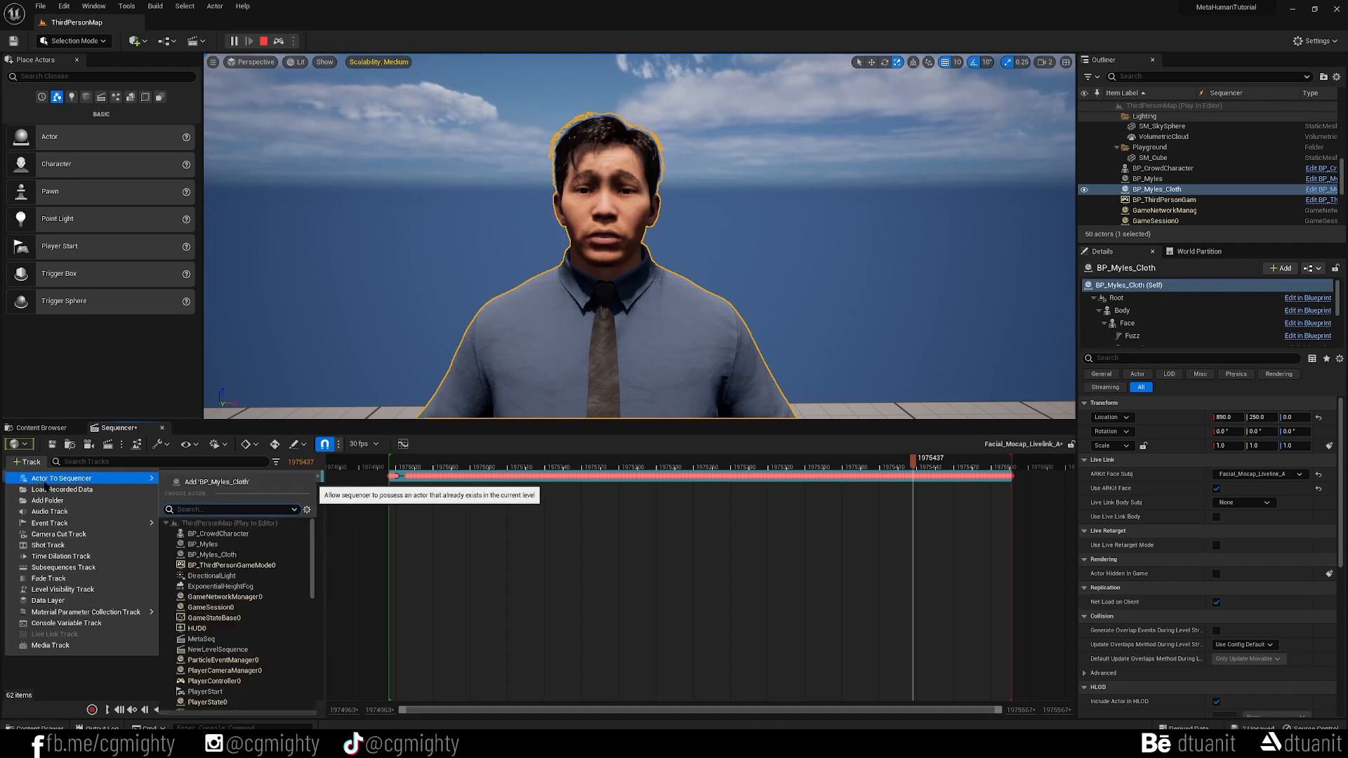
{"action": "left_click", "coordinate": [209, 483]}
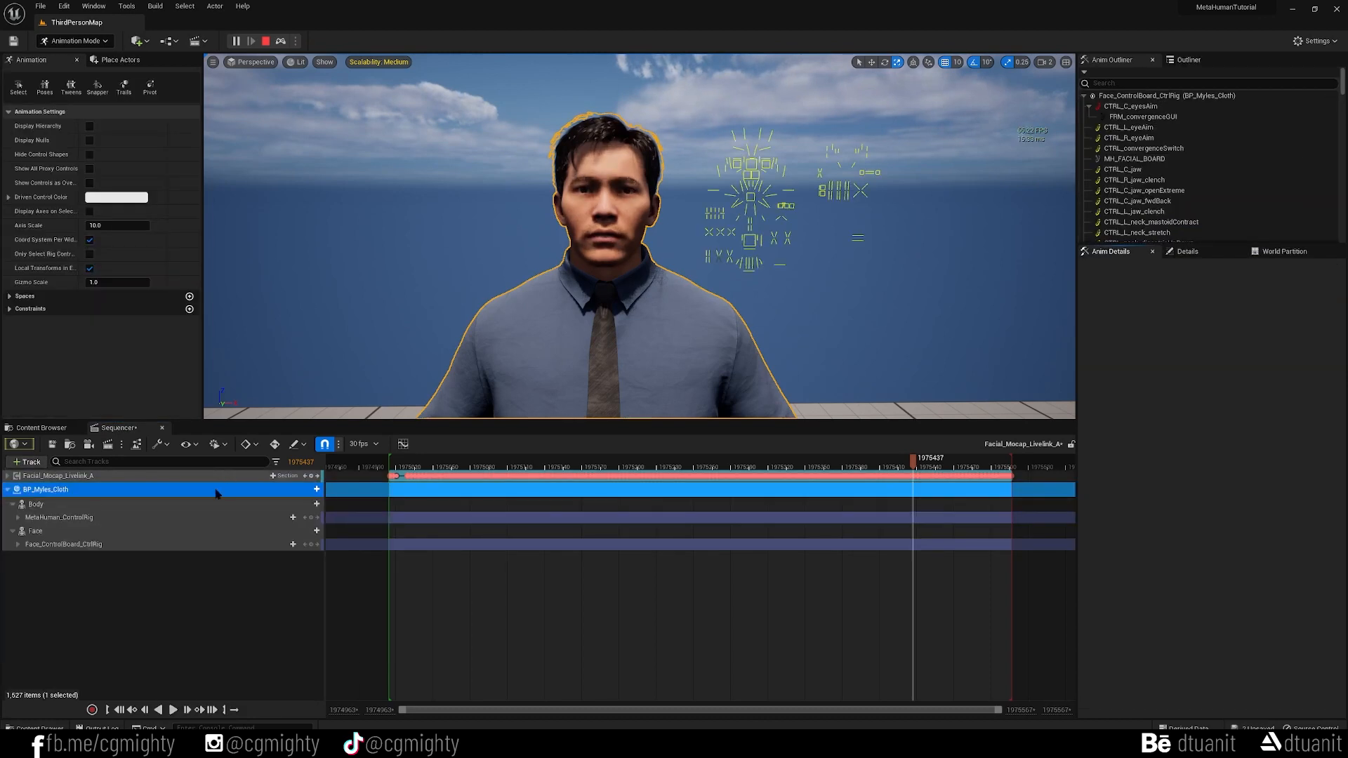
Delete the MetaHuman_ControlRig and Face_ControlBoard_CtrlRig tracks from BP_Myles_Cloth's Body and Face.
{"action": "left_click", "coordinate": [79, 518]}
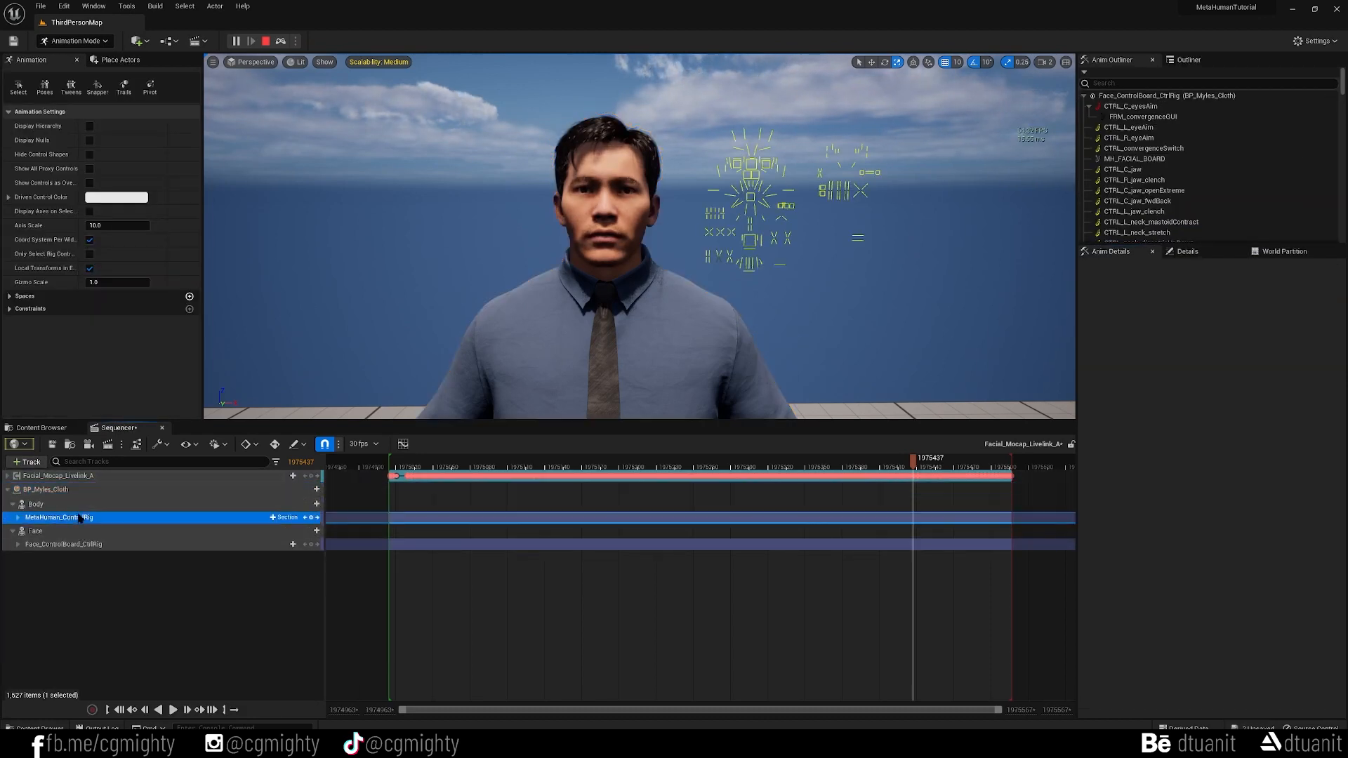
{"action": "key", "text": "Delete"}
{"action": "left_click", "coordinate": [88, 531]}
{"action": "key", "text": "Delete"}
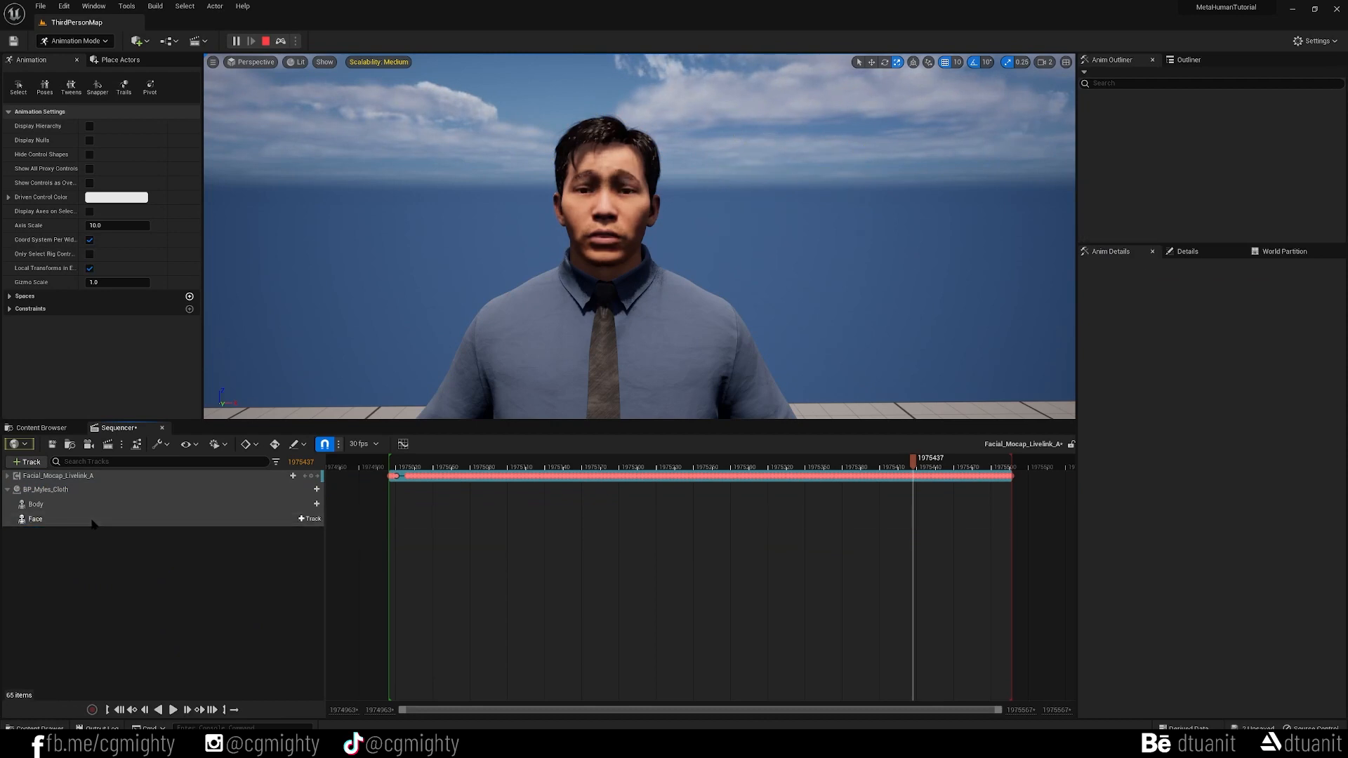
Bake an animation sequence from BP_Myles_Cloth's Face, saved as LiveLink_TalkAnimation in the Content folder.
{"action": "left_click", "coordinate": [214, 520]}
{"action": "right_click", "coordinate": [250, 520]}
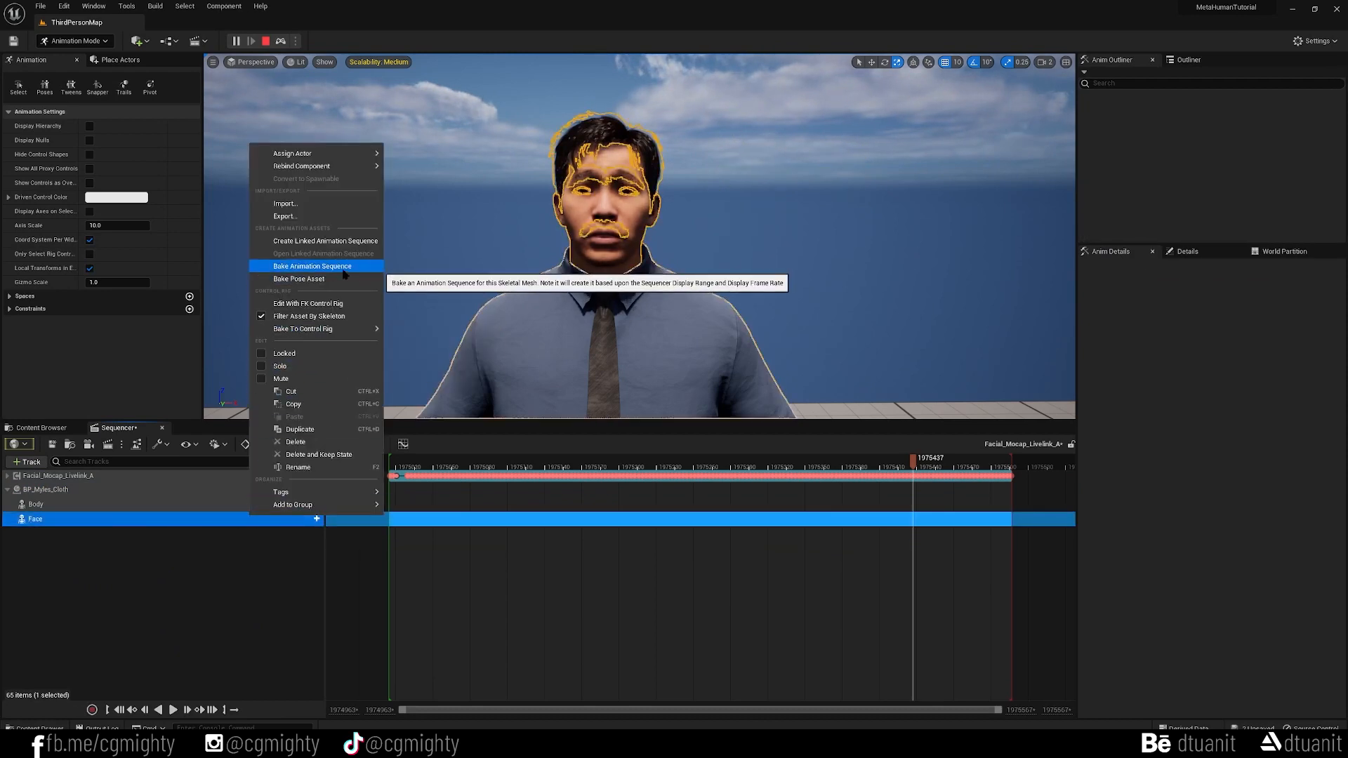
{"action": "left_click", "coordinate": [357, 271]}
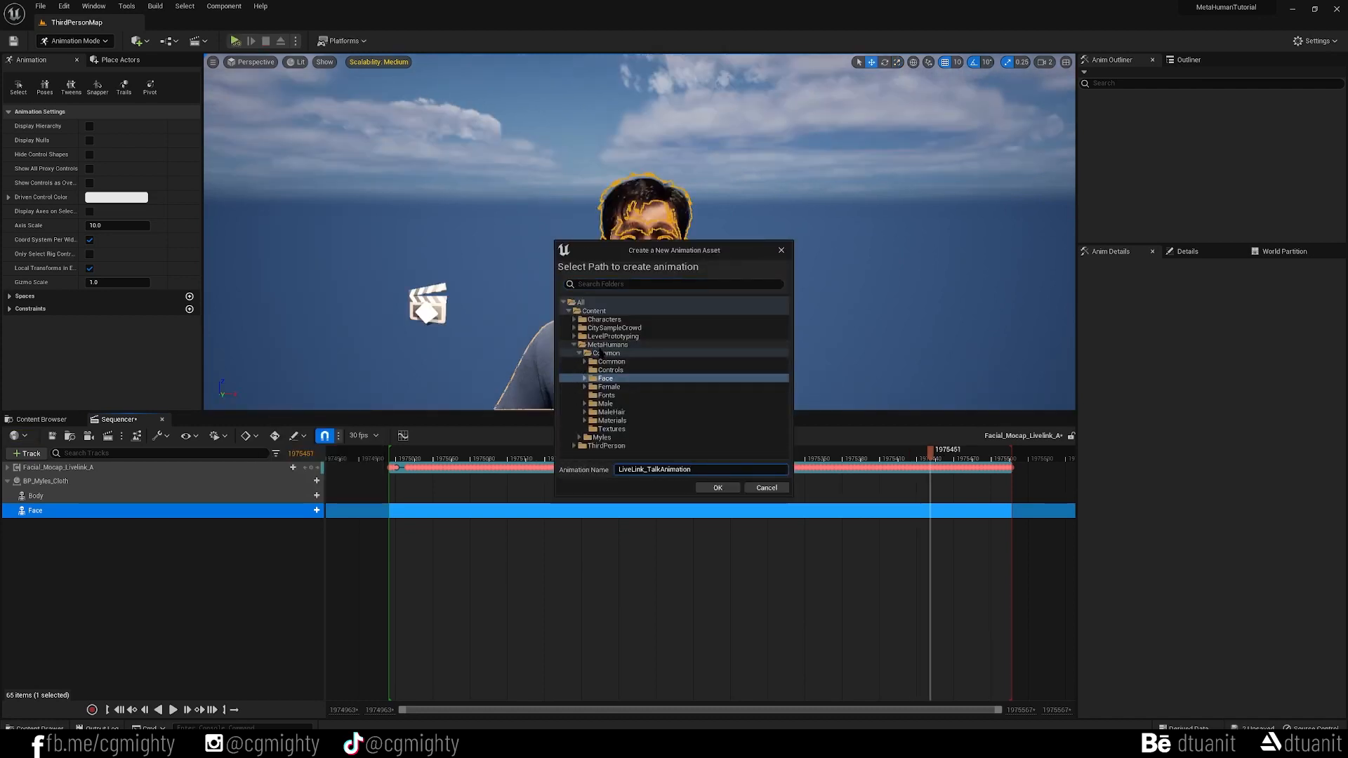
{"action": "left_click", "coordinate": [605, 345]}
{"action": "left_click", "coordinate": [594, 311]}
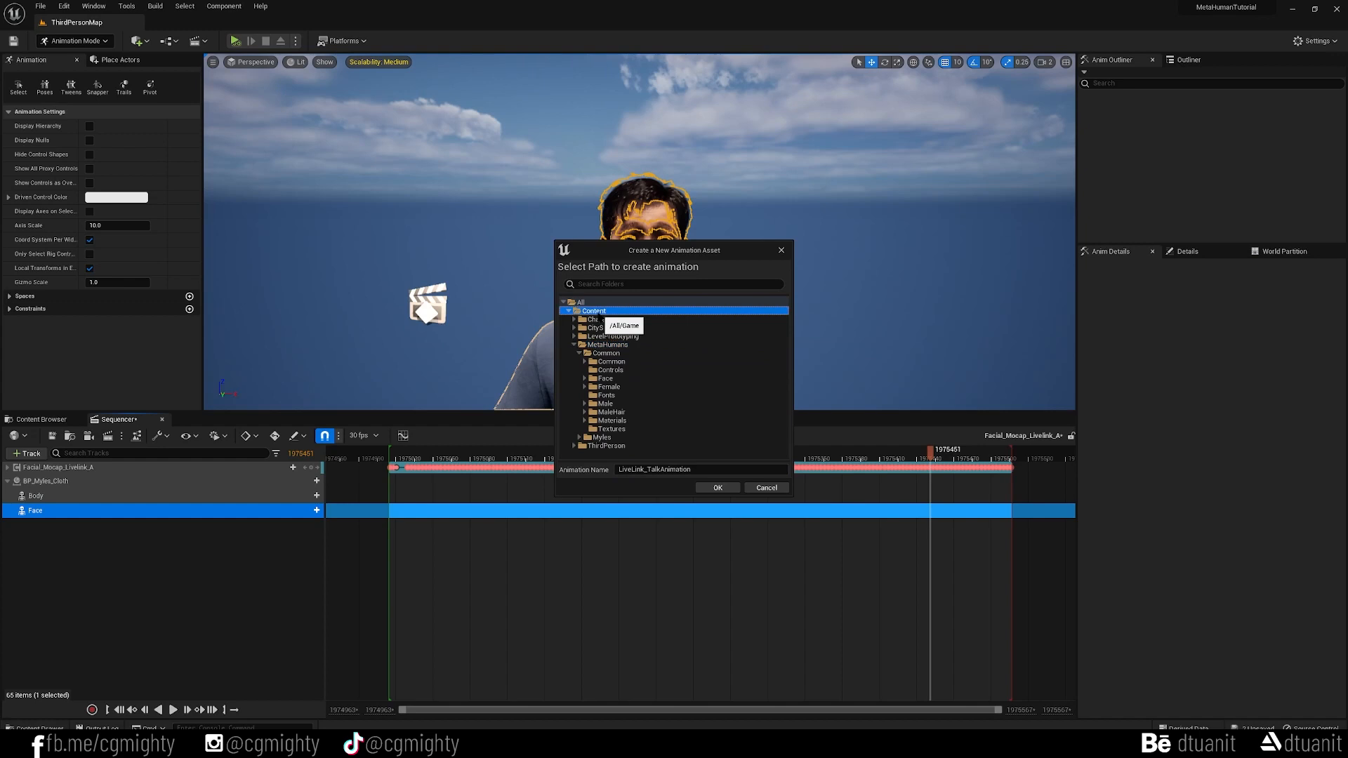
{"action": "left_click", "coordinate": [708, 488]}
{"action": "left_click", "coordinate": [692, 487]}
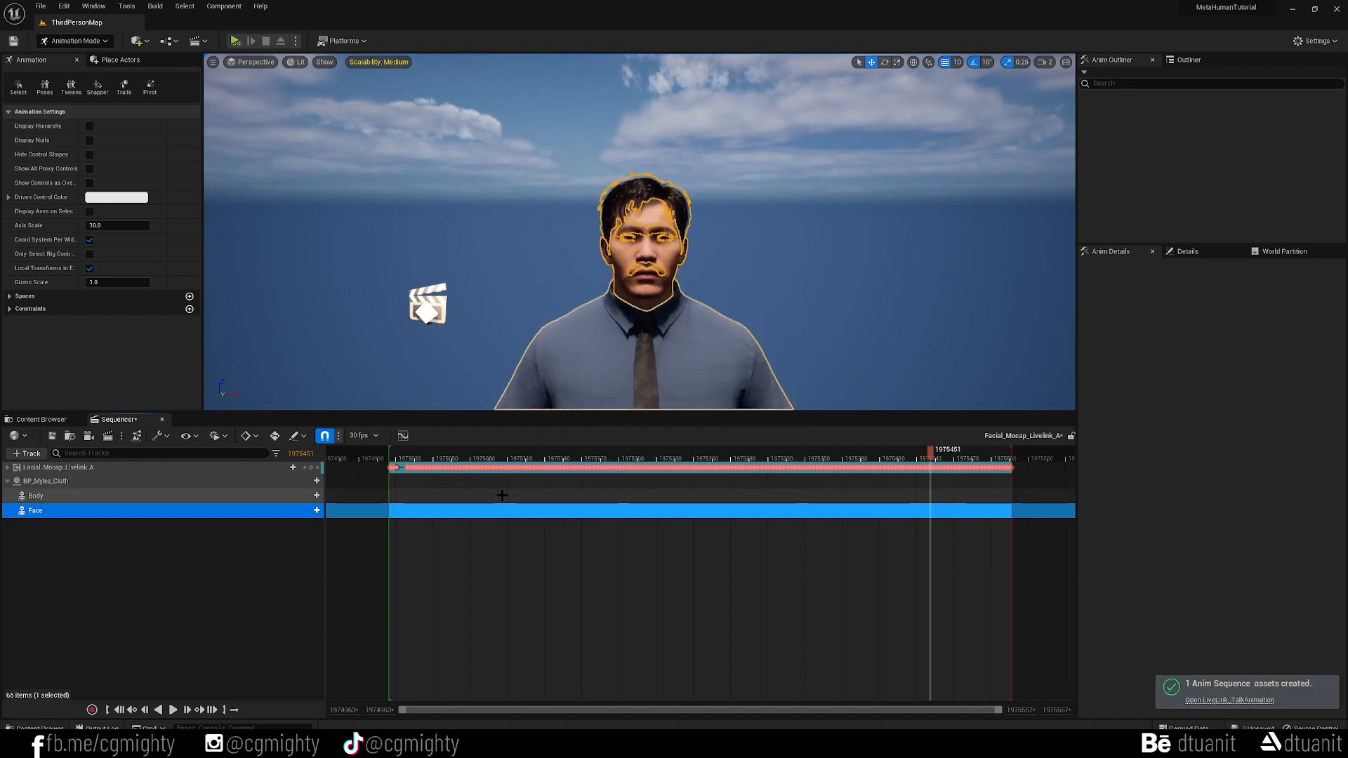
Scrub through the facial mocap, then delete the Facial_Mocap_Livelink_A track from the sequence.
{"action": "left_click", "coordinate": [295, 41]}
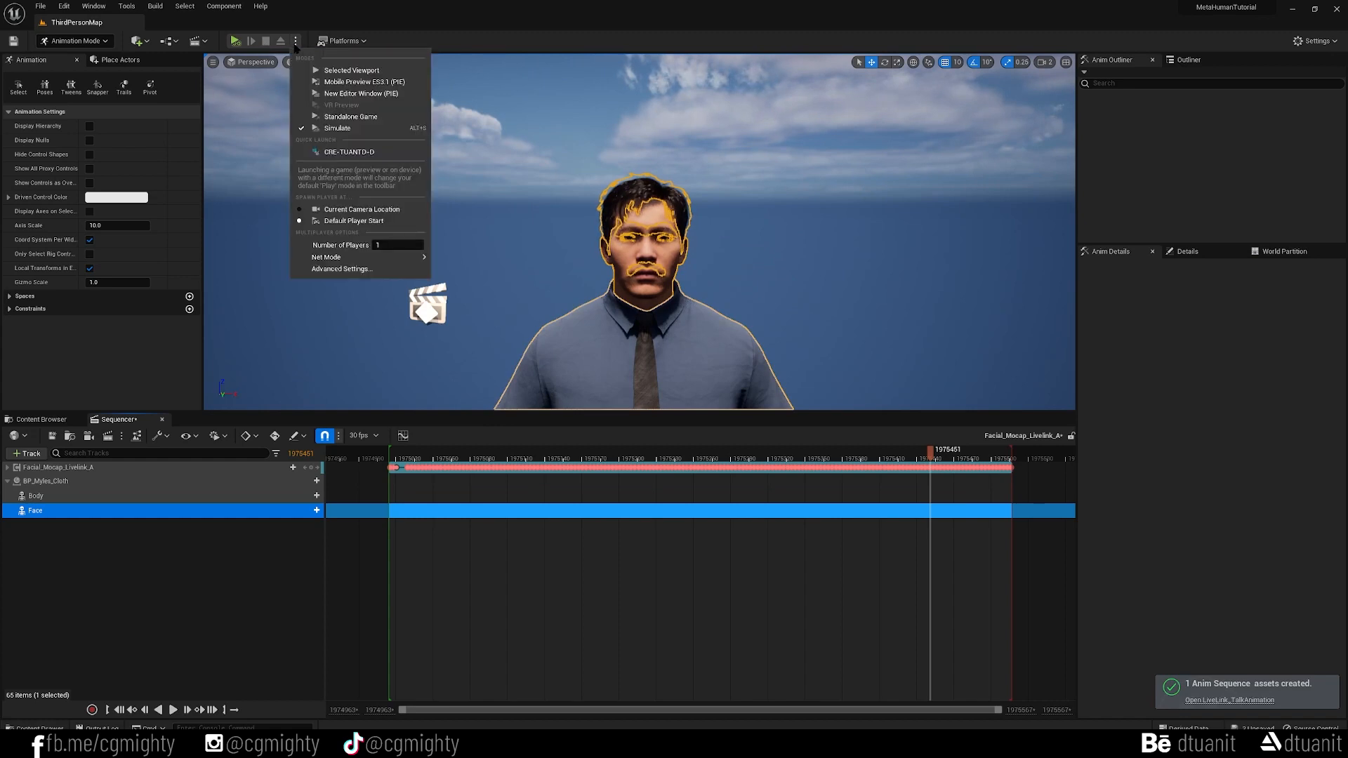
{"action": "left_click", "coordinate": [277, 111]}
{"action": "left_click", "coordinate": [260, 558]}
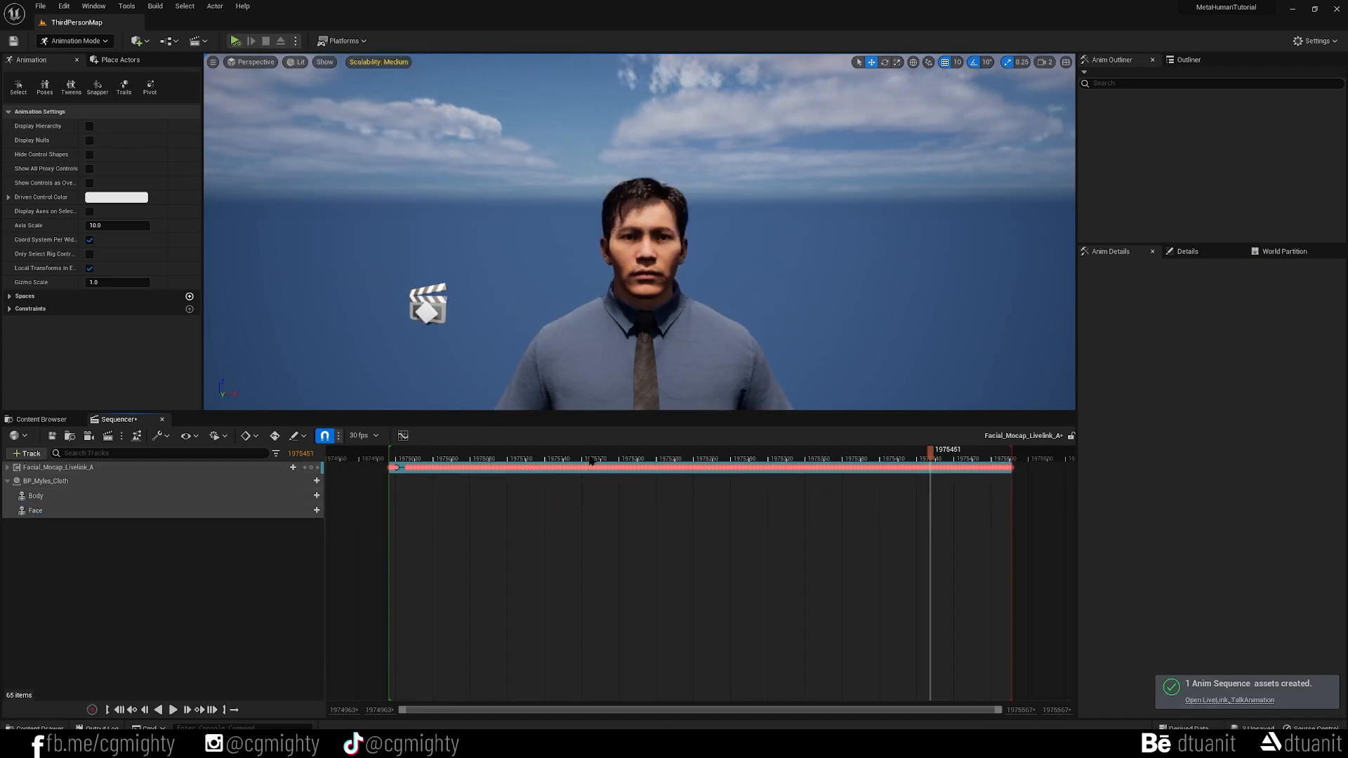
{"action": "left_click_drag", "start_coordinate": [590, 461], "coordinate": [530, 462]}
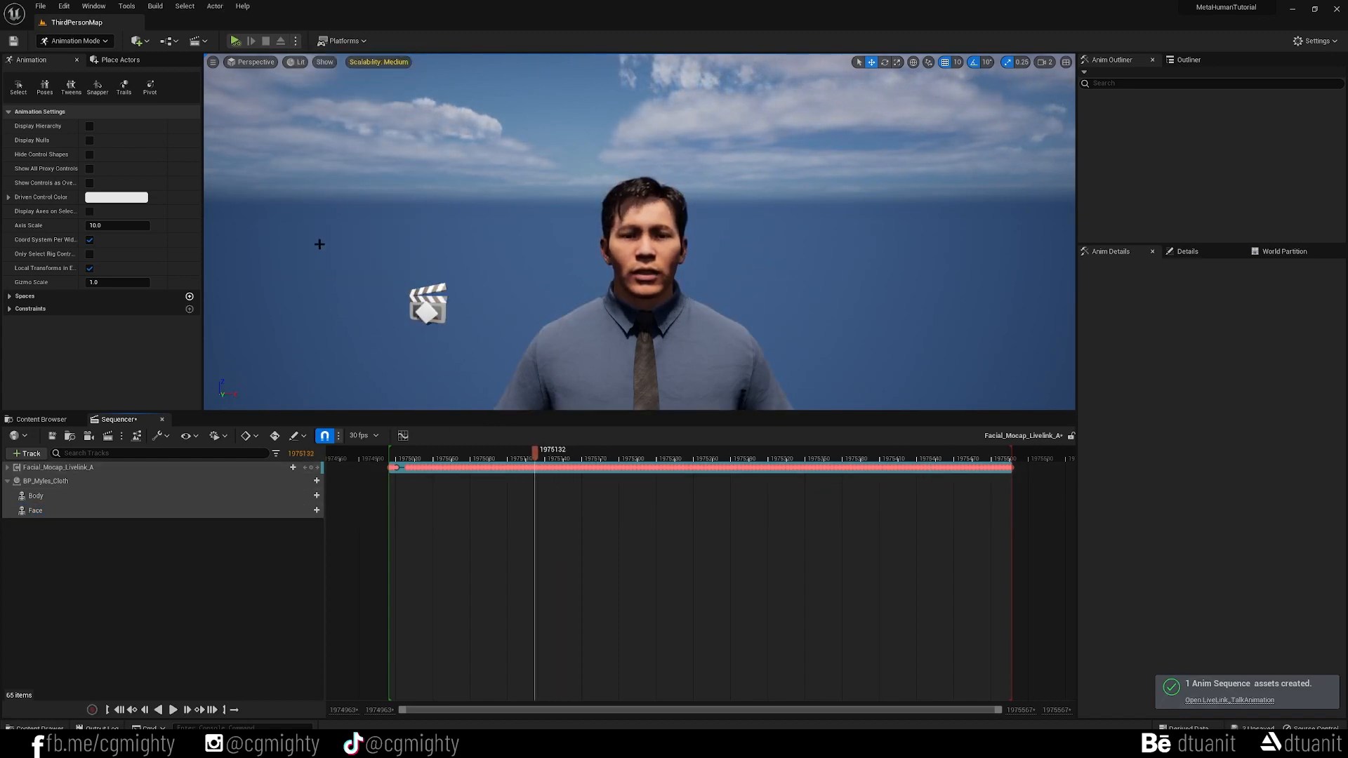
{"action": "left_click", "coordinate": [98, 470]}
{"action": "key", "text": "Delete"}
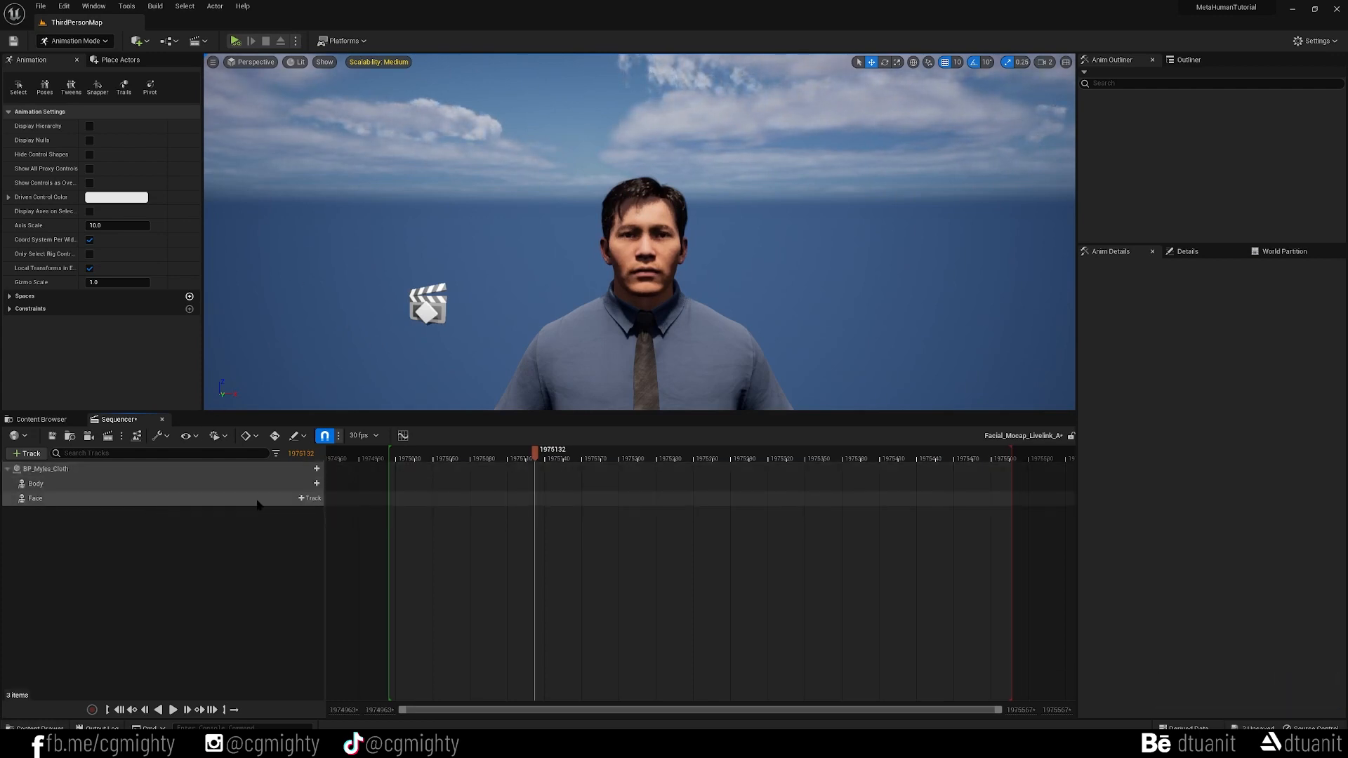
Add the LiveLink_TalkAnimation animation to BP_Myles_Cloth's Face and scrub through it to preview the facial motion.
{"action": "left_click", "coordinate": [306, 500]}
{"action": "mouse_move", "coordinate": [394, 223]}
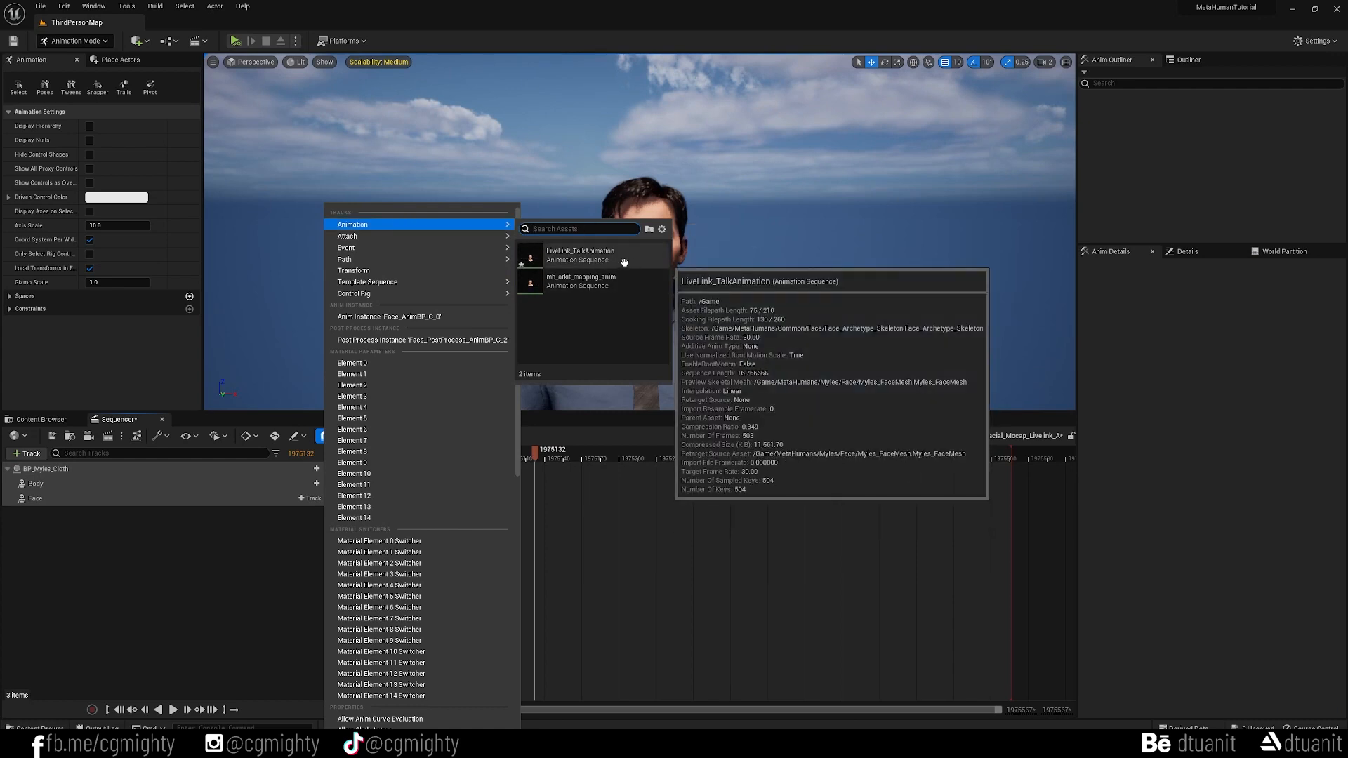
{"action": "left_click", "coordinate": [602, 255]}
{"action": "left_click_drag", "start_coordinate": [623, 469], "coordinate": [695, 460]}
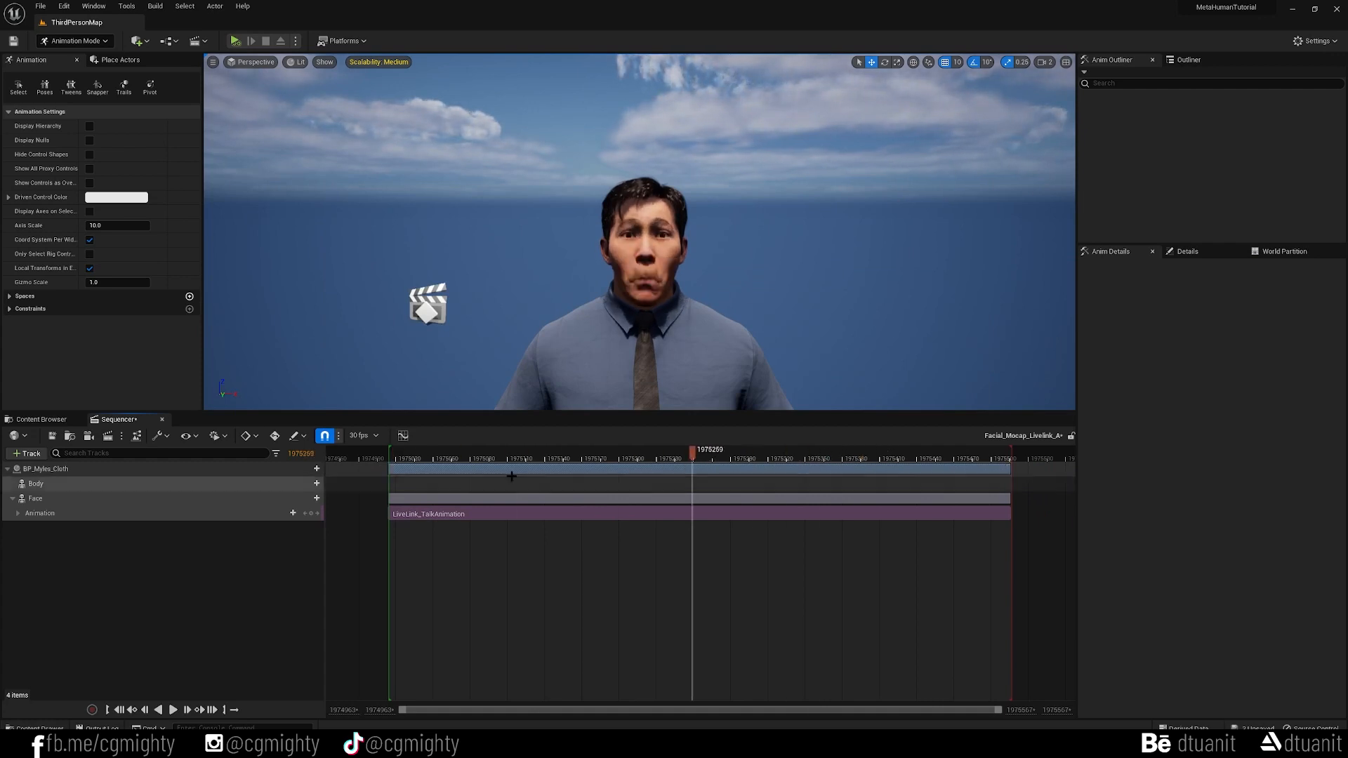
Open the MetaSeq level sequence from the Content folder and play it while viewing the BP_Myles character.
{"action": "left_click", "coordinate": [42, 420]}
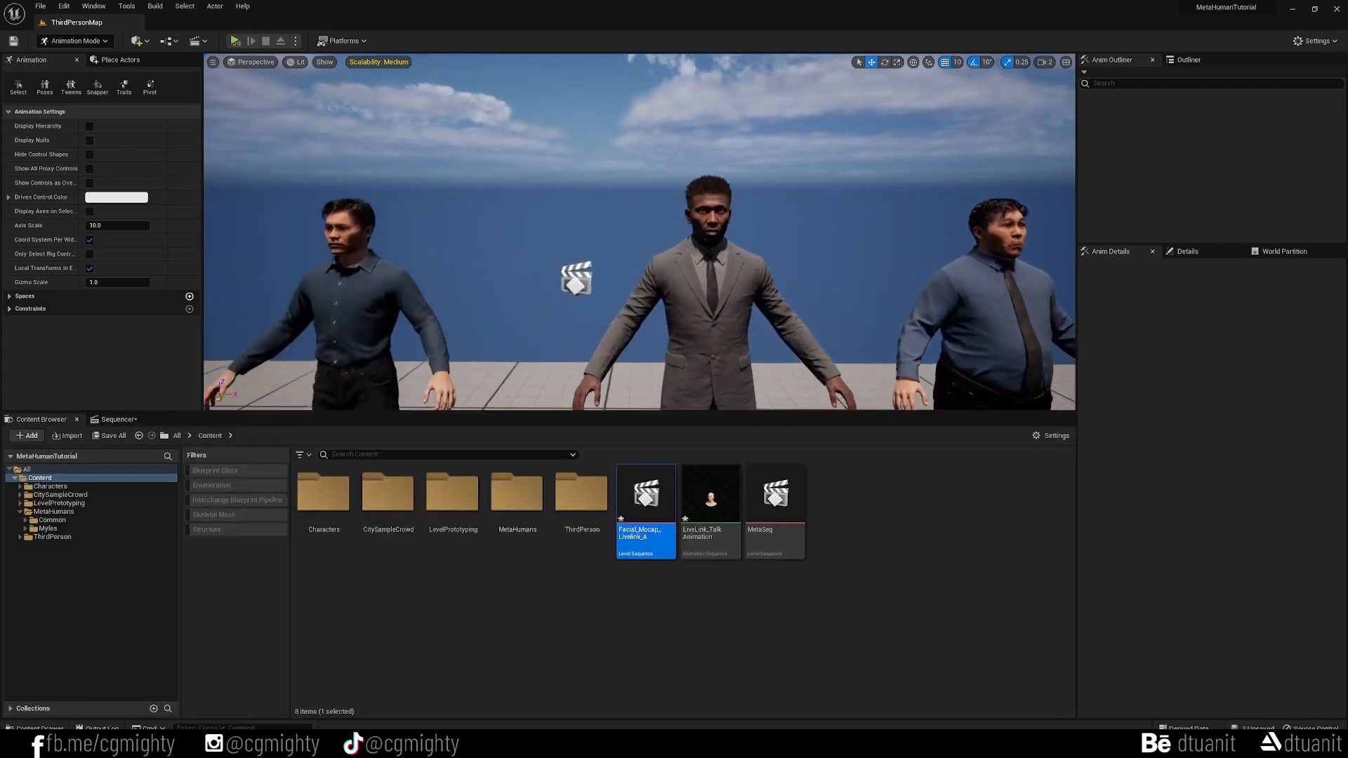
{"action": "key", "text": "w"}
{"action": "key", "text": "a"}
{"action": "right_click_drag", "start_coordinate": [291, 378], "coordinate": [311, 376]}
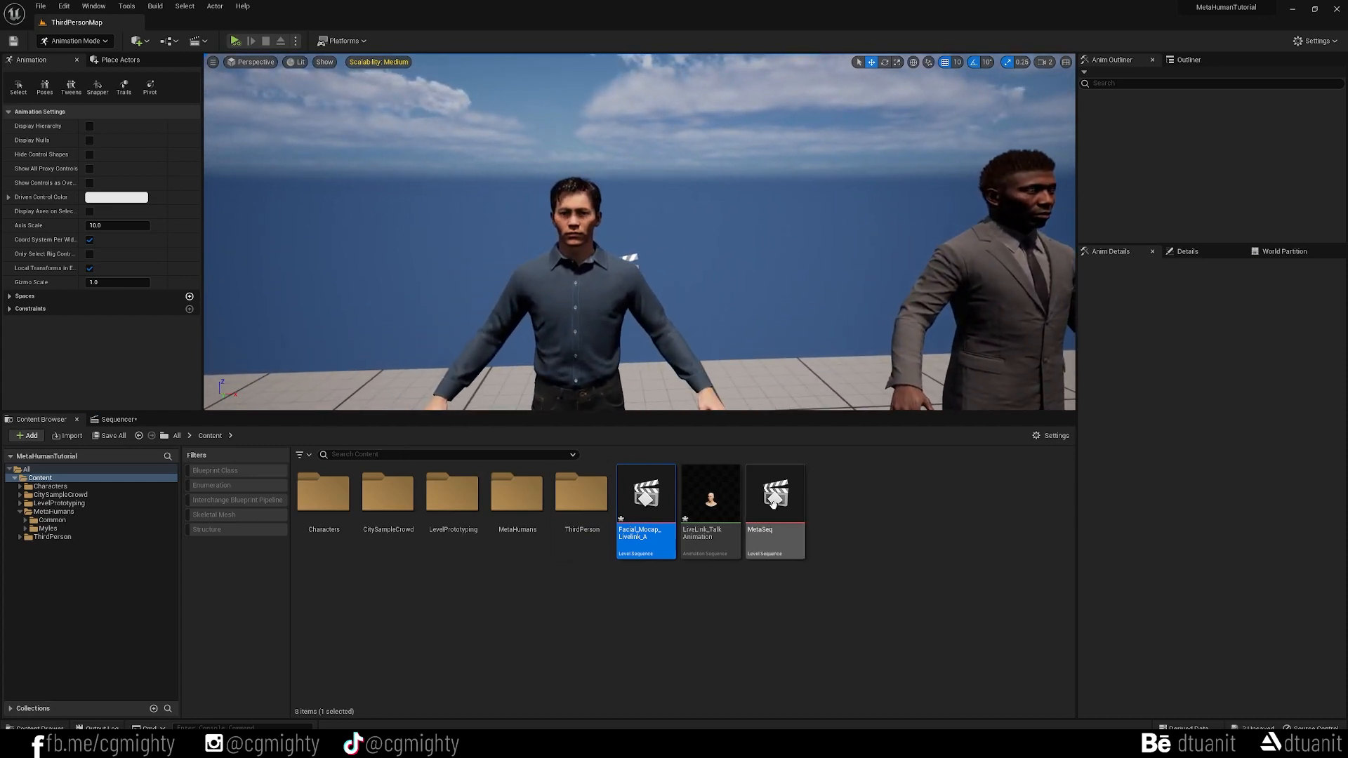
{"action": "right_click_drag", "start_coordinate": [730, 358], "coordinate": [714, 362]}
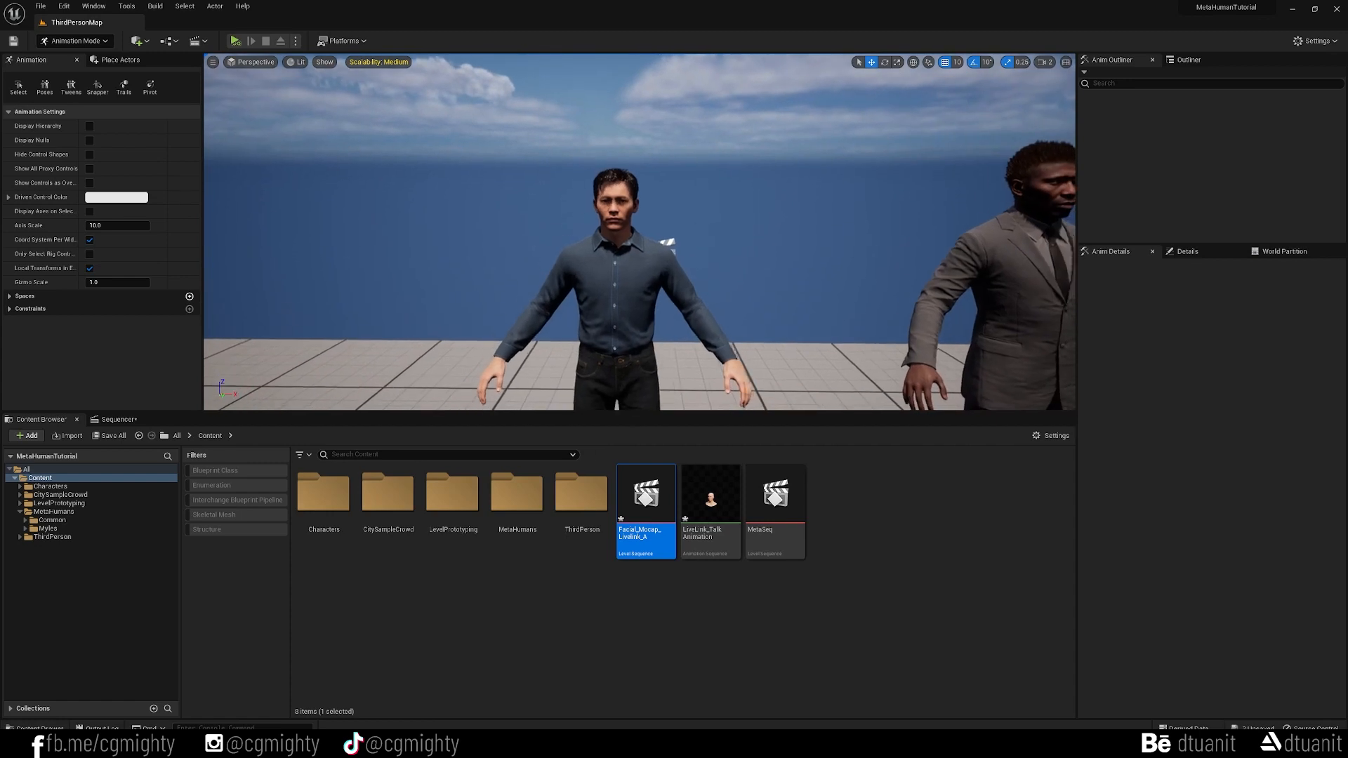
{"action": "double_click", "coordinate": [775, 499]}
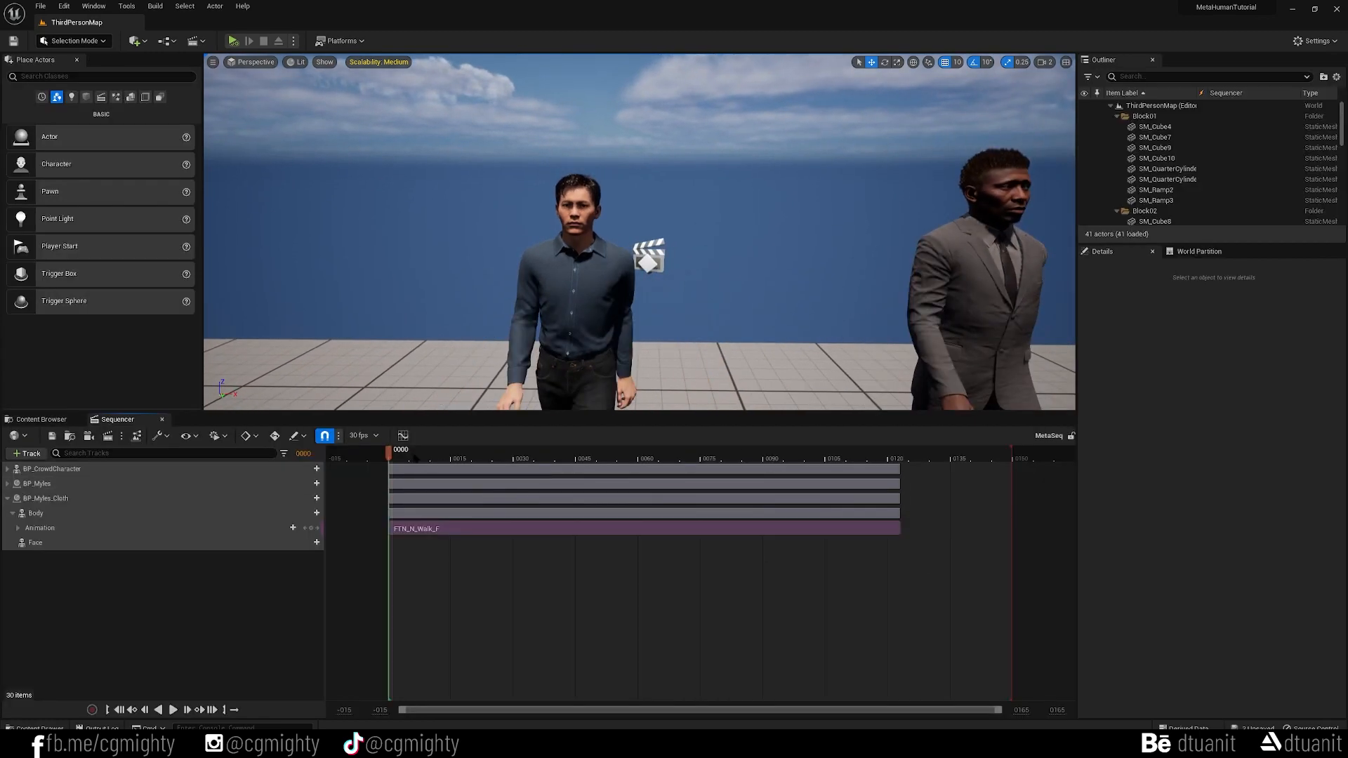
{"action": "key", "text": "space"}
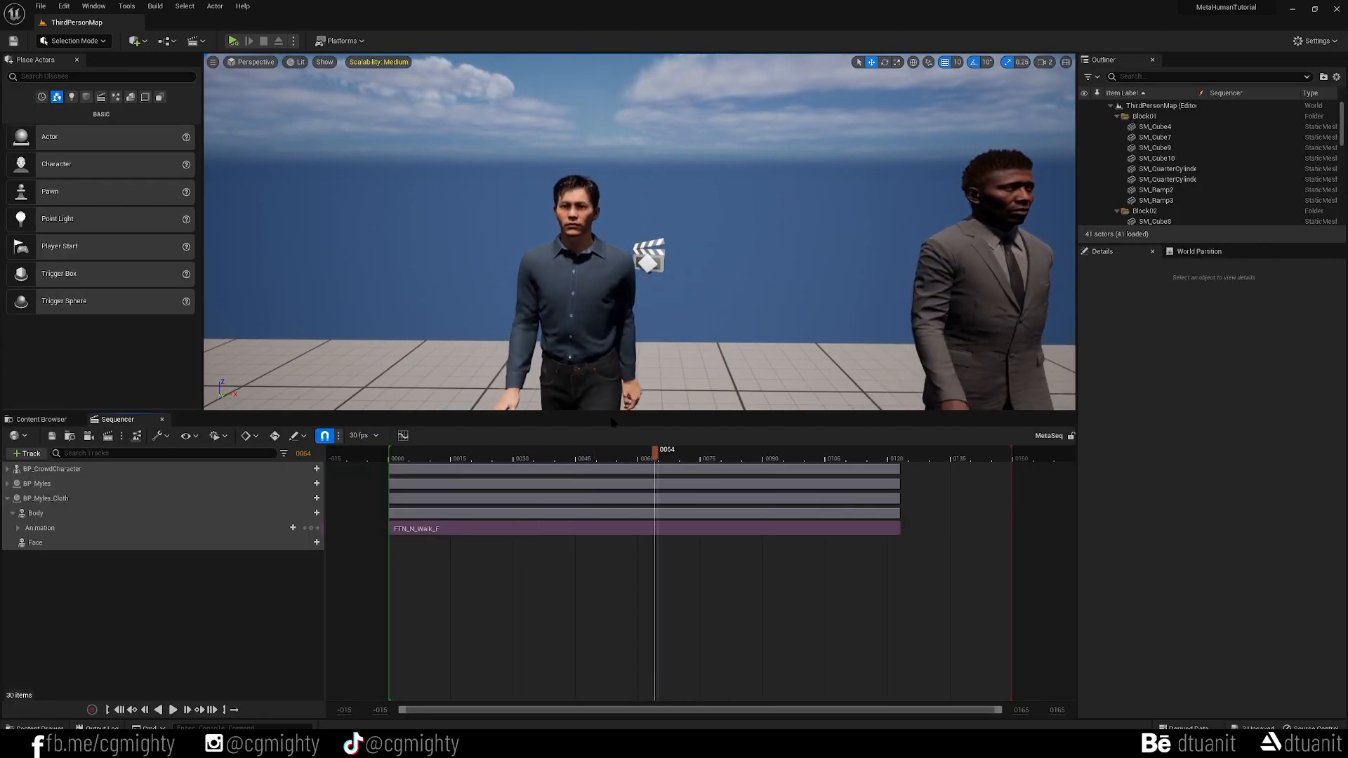
Add the LiveLink_TalkAnimation animation to BP_Myles's Face in MetaSeq and shift its section to start before frame 0.
{"action": "left_click", "coordinate": [562, 290]}
{"action": "left_click", "coordinate": [7, 499]}
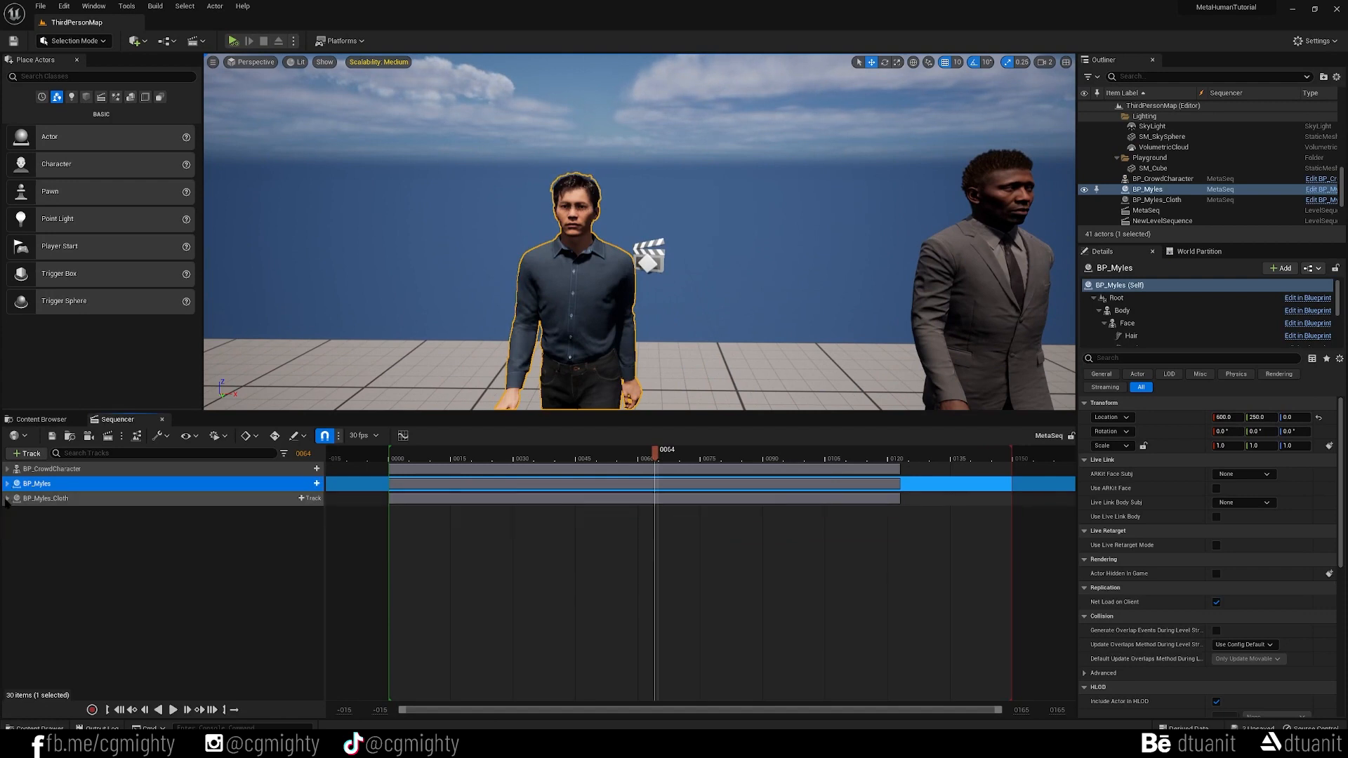
{"action": "left_click", "coordinate": [8, 484]}
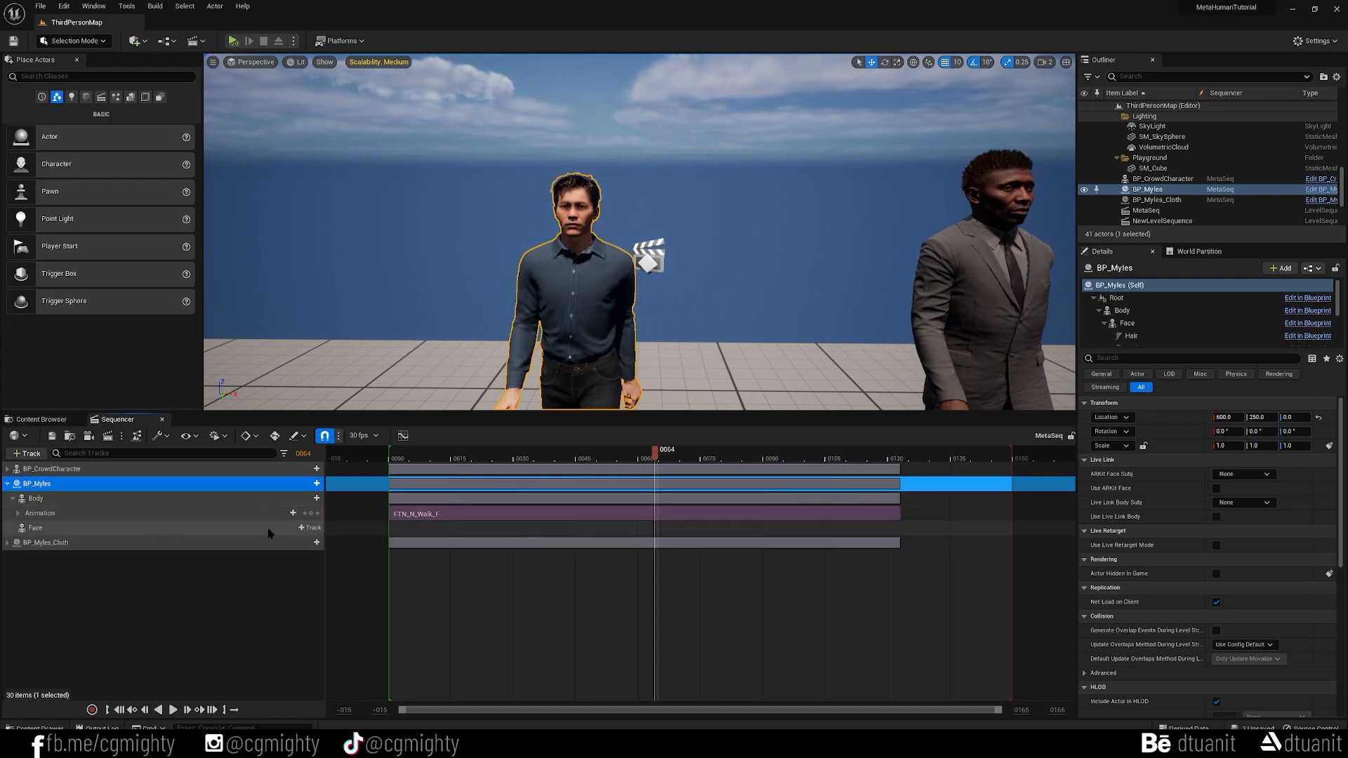
{"action": "left_click", "coordinate": [310, 527]}
{"action": "mouse_move", "coordinate": [393, 224]}
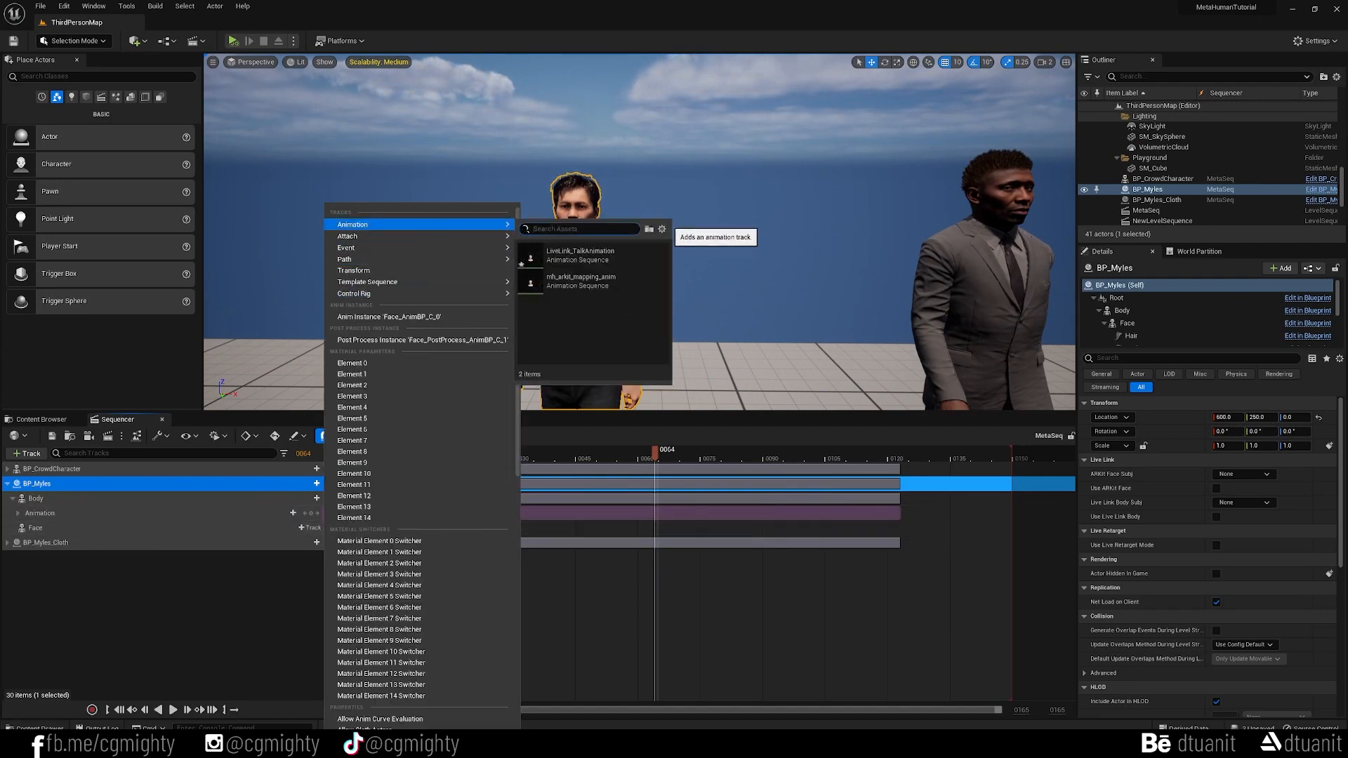
{"action": "left_click", "coordinate": [581, 255]}
{"action": "left_click_drag", "start_coordinate": [688, 530], "coordinate": [536, 547]}
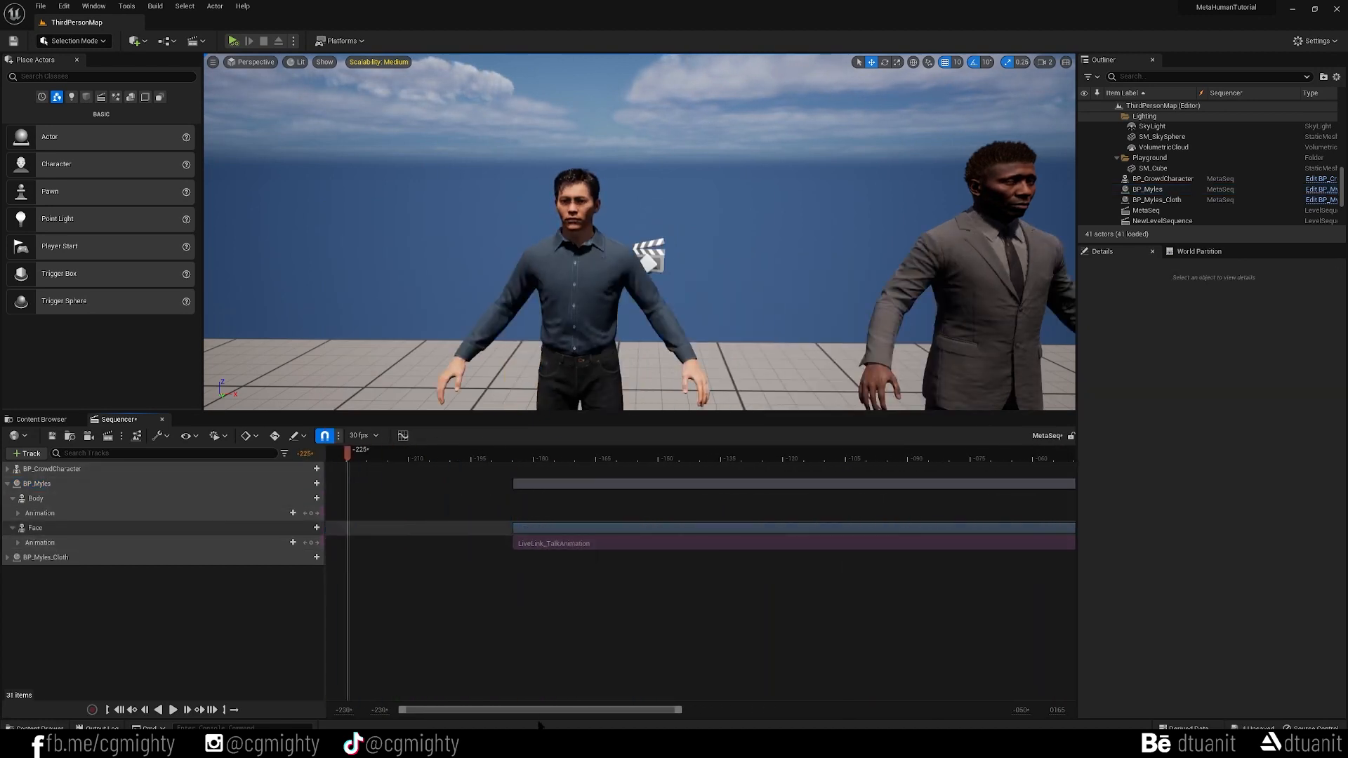
{"action": "left_click_drag", "start_coordinate": [589, 710], "coordinate": [907, 709]}
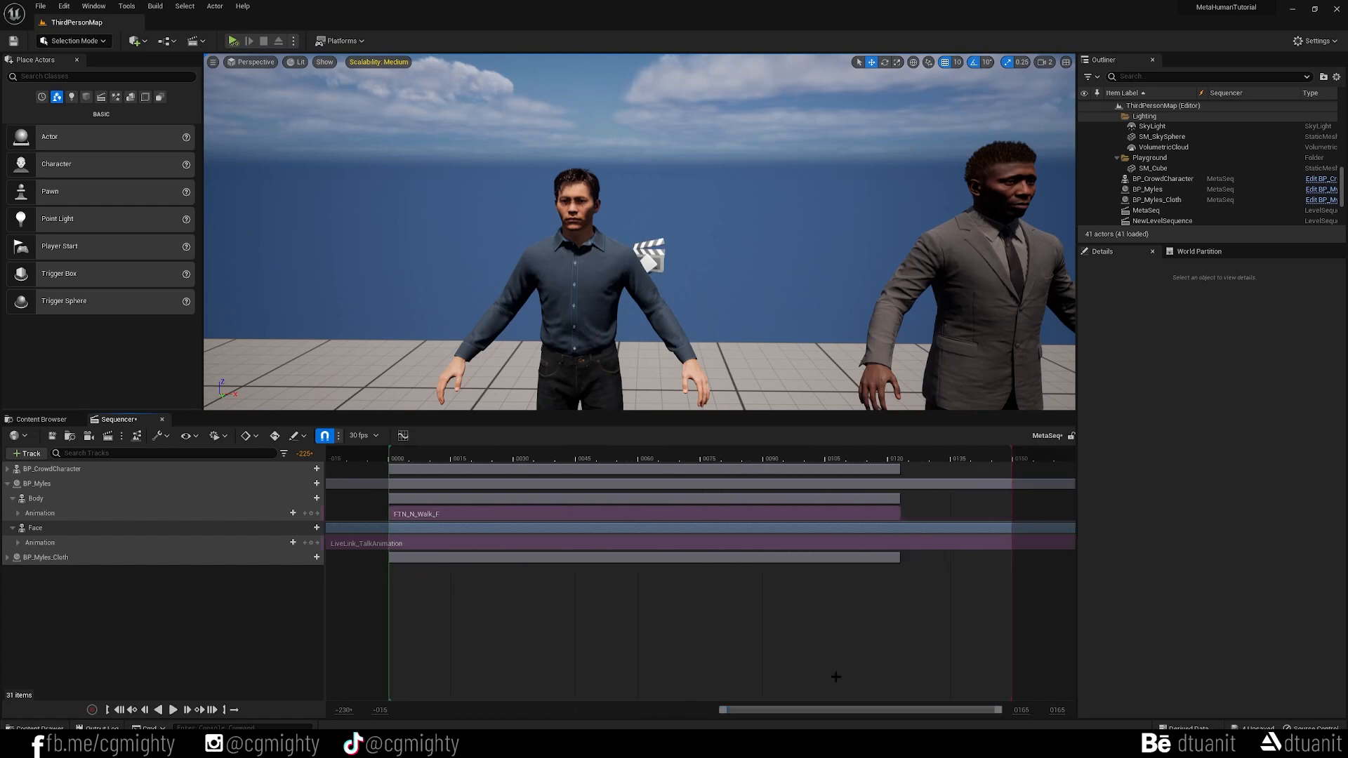
Play MetaSeq and examine the walk and facial animation of the three characters, both up close and together.
{"action": "key", "text": "space"}
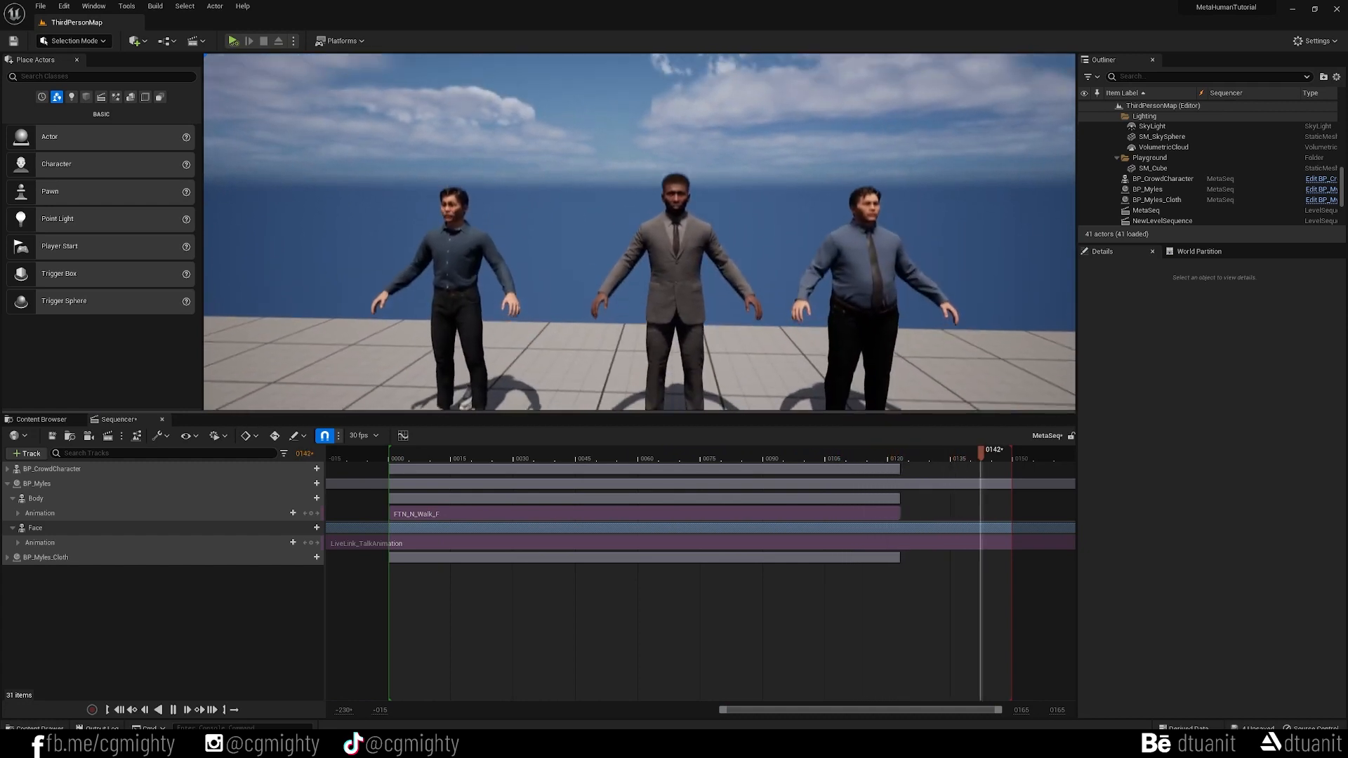
{"action": "key", "text": "space"}
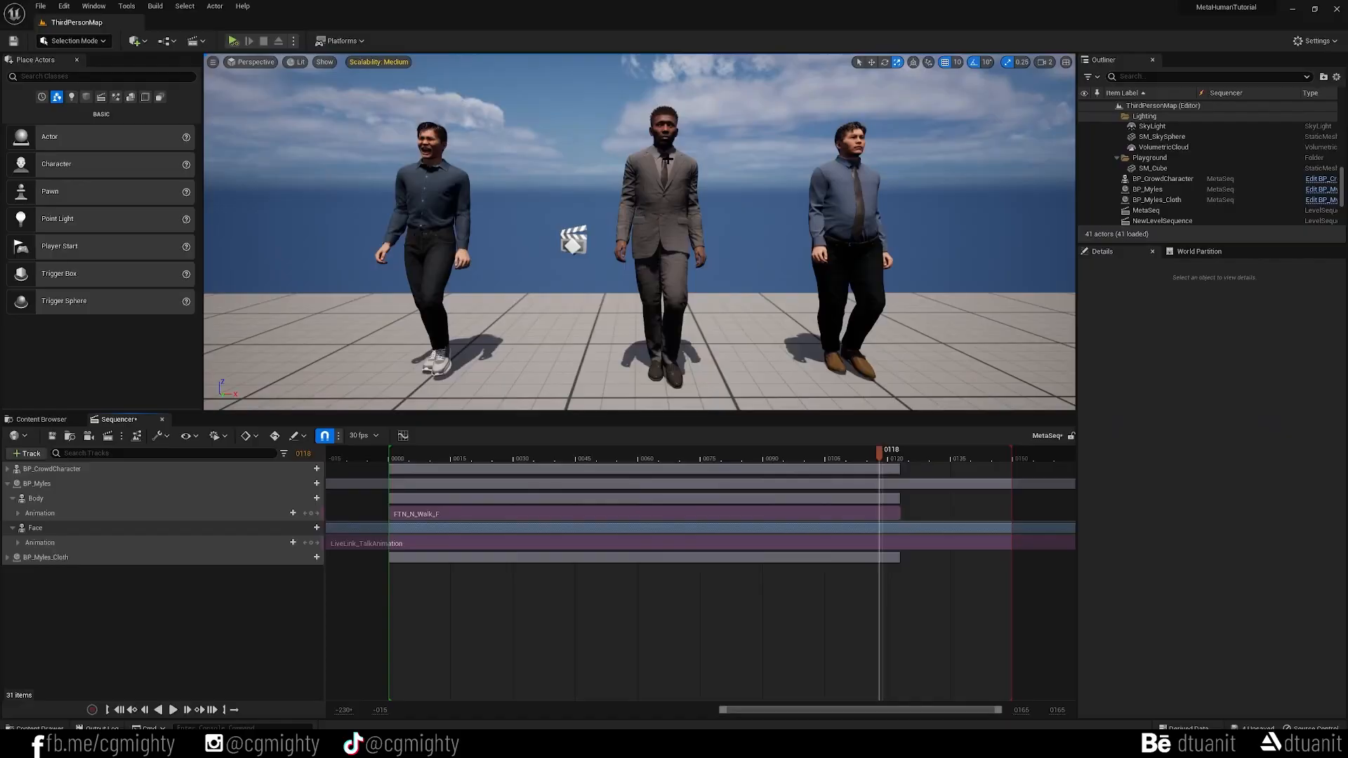
{"action": "scroll", "coordinate": [639, 232], "scroll_direction": "up", "scroll_amount": 3}
{"action": "scroll", "coordinate": [660, 138], "scroll_direction": "up", "scroll_amount": 5}
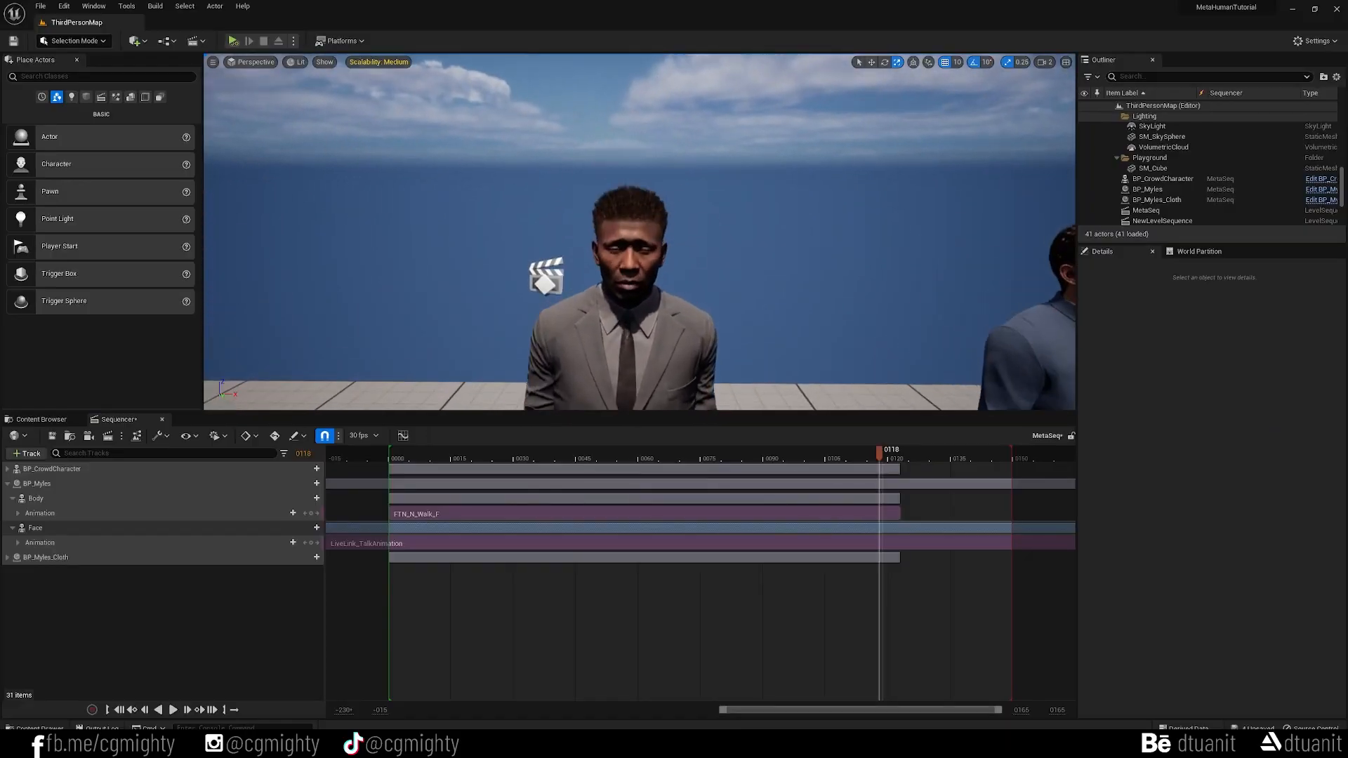
{"action": "left_click", "coordinate": [597, 459]}
{"action": "key", "text": "space"}
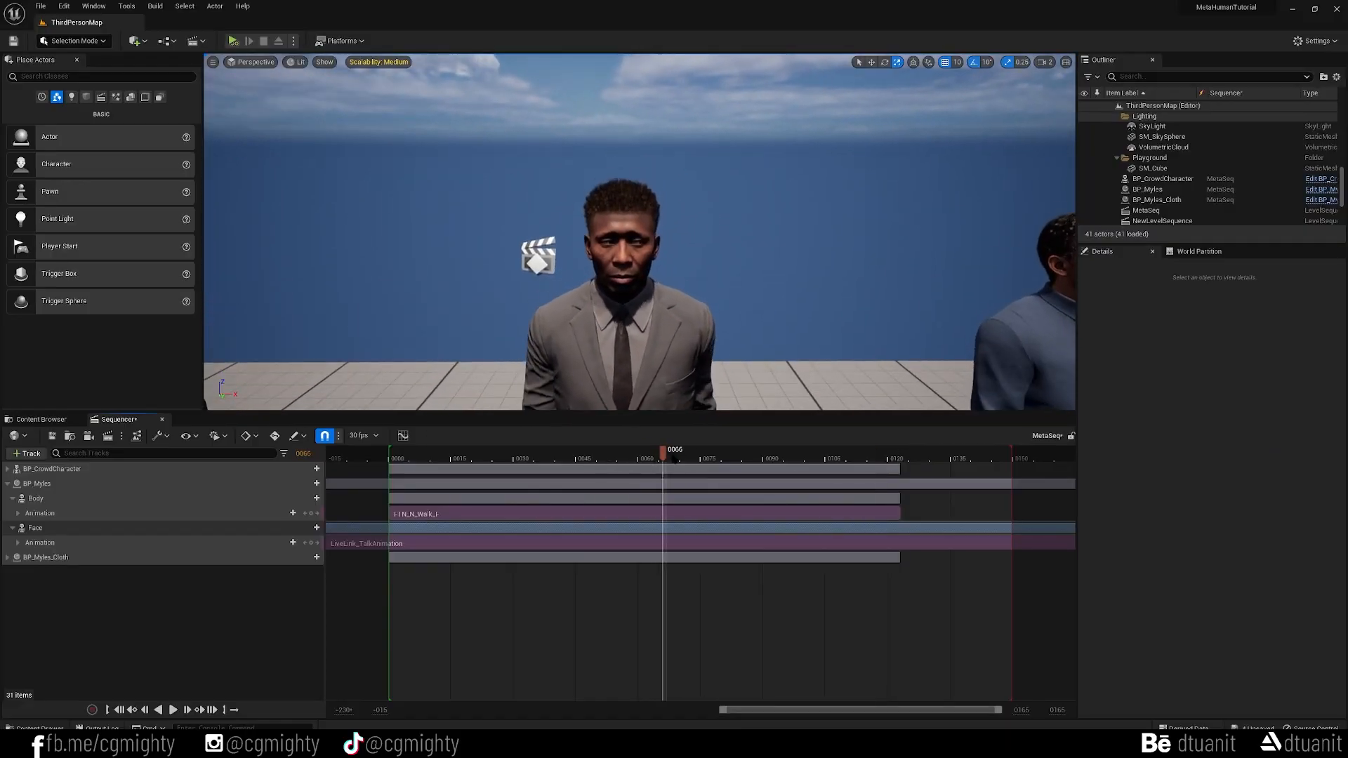
{"action": "middle_click_drag", "start_coordinate": [549, 271], "coordinate": [498, 309]}
{"action": "scroll", "coordinate": [498, 309], "scroll_direction": "down", "scroll_amount": 5}
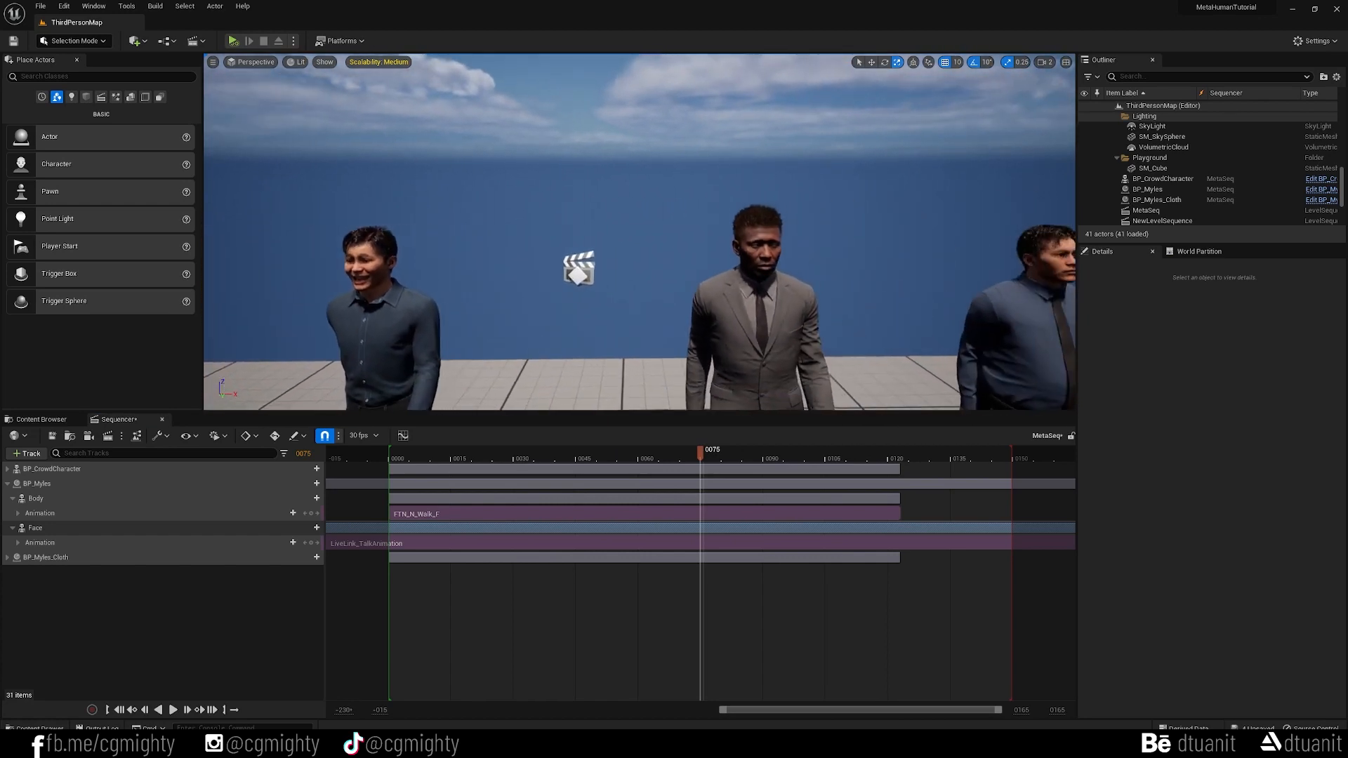
{"action": "scroll", "coordinate": [472, 243], "scroll_direction": "down", "scroll_amount": 2}
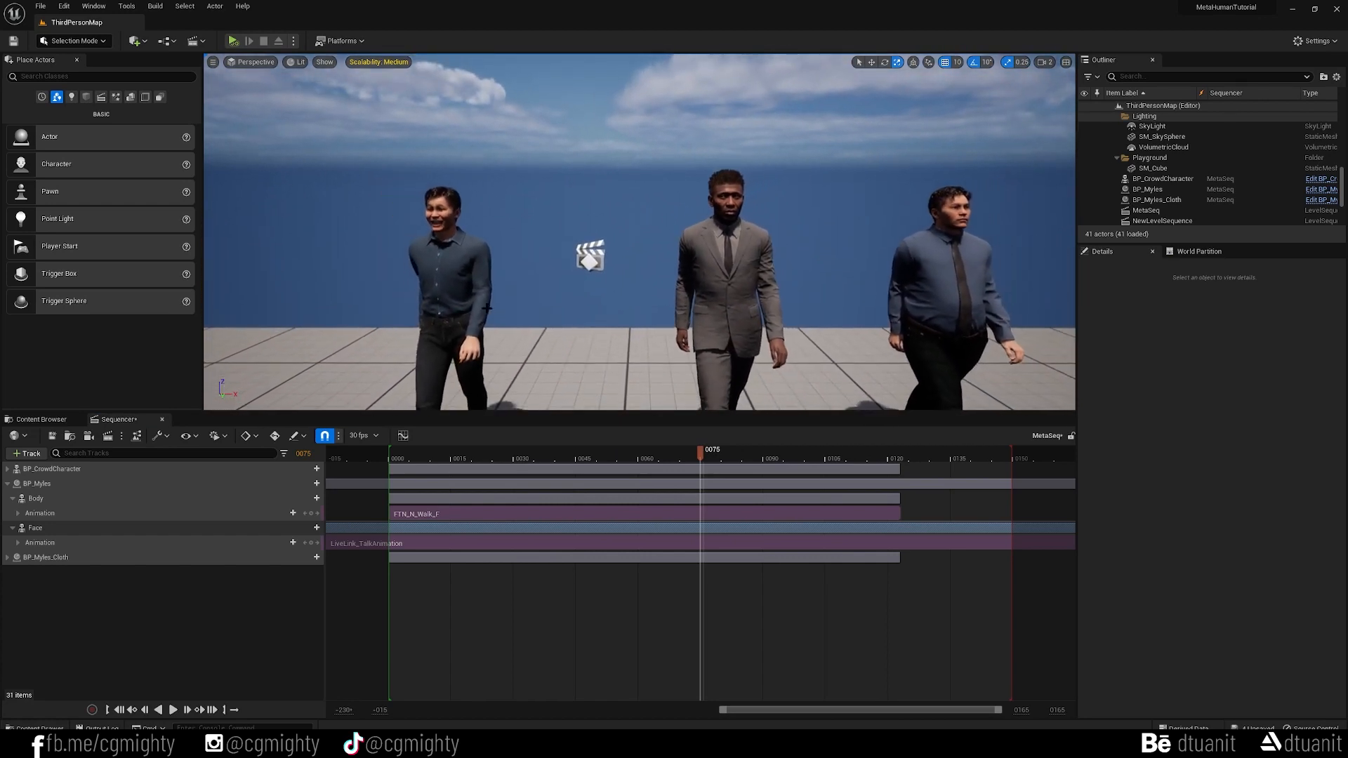
Open the BP_Myles blueprint in its viewport and save all modified assets in the project.
{"action": "left_click", "coordinate": [473, 243]}
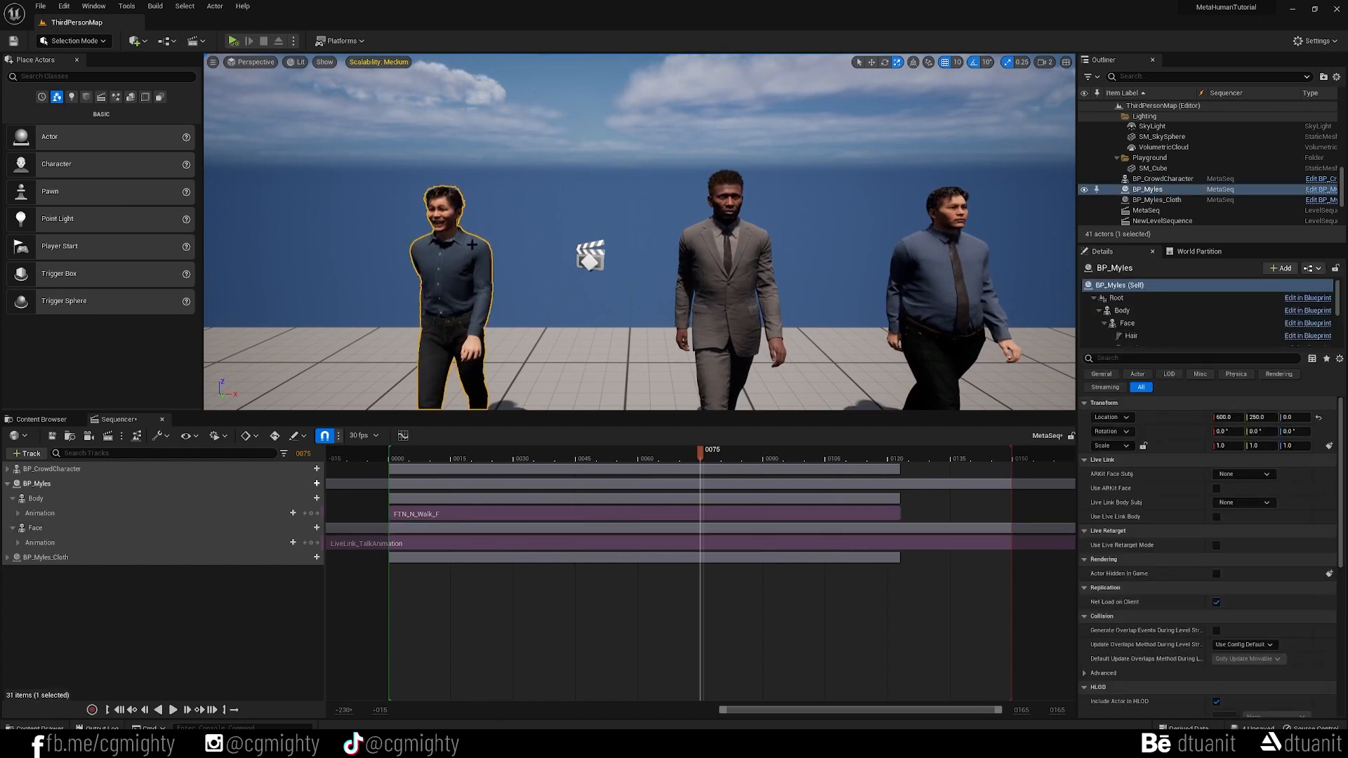
{"action": "double_click", "coordinate": [472, 250]}
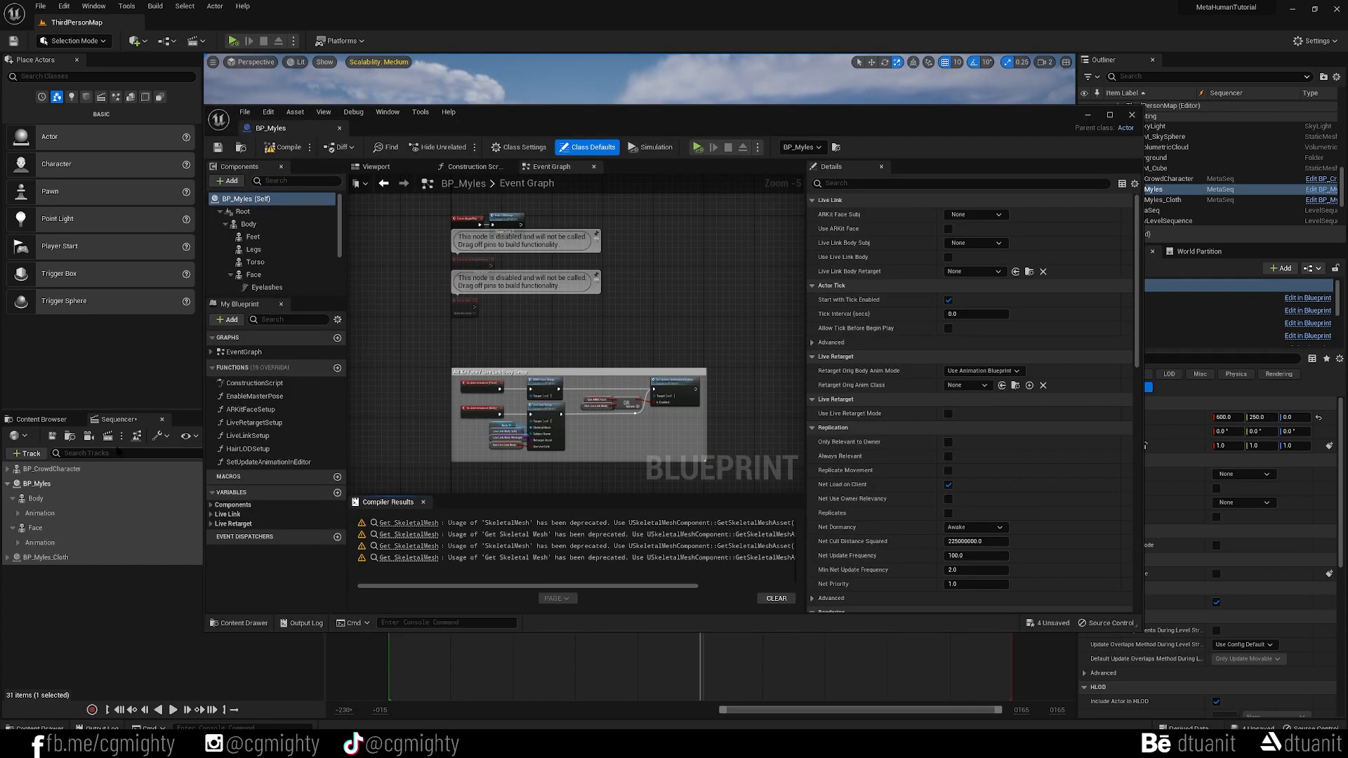
{"action": "left_click", "coordinate": [42, 419]}
{"action": "left_click", "coordinate": [110, 436]}
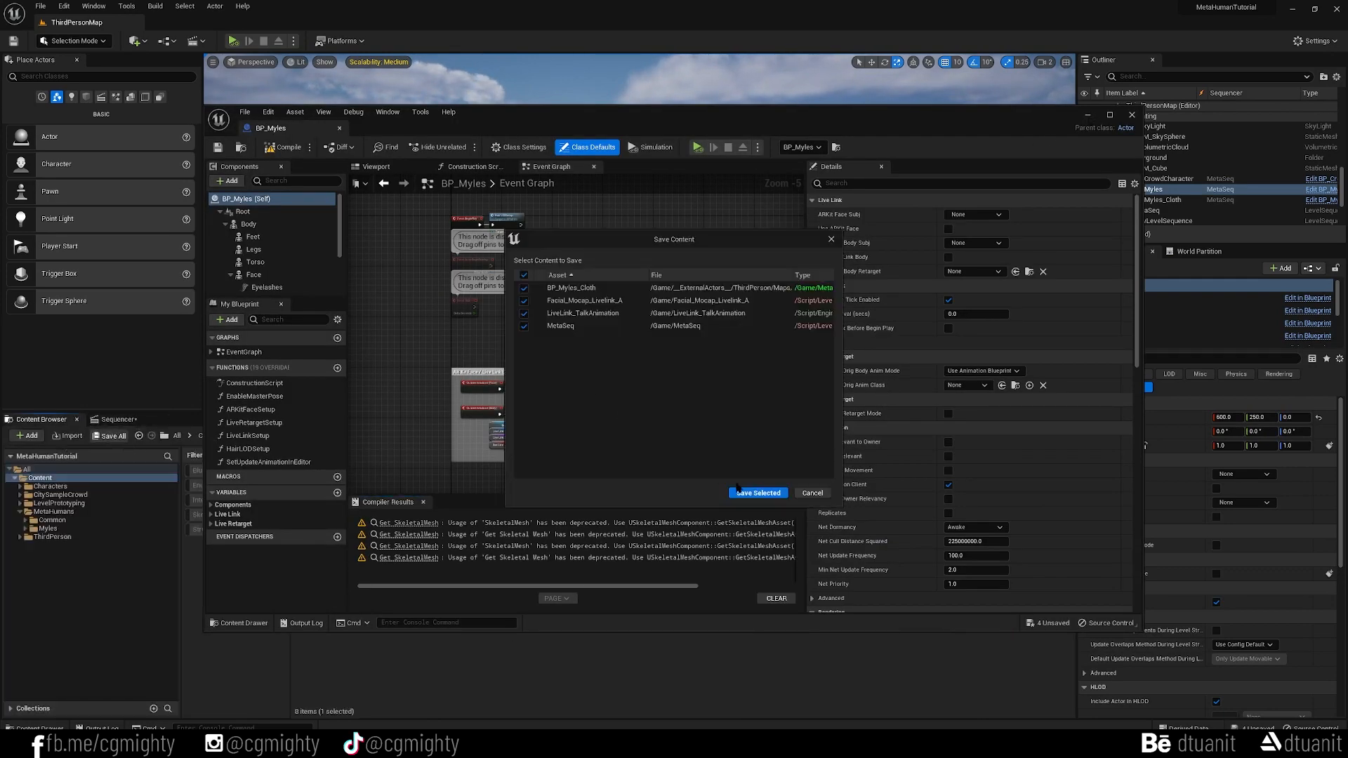
{"action": "left_click", "coordinate": [739, 490]}
{"action": "left_click", "coordinate": [379, 167]}
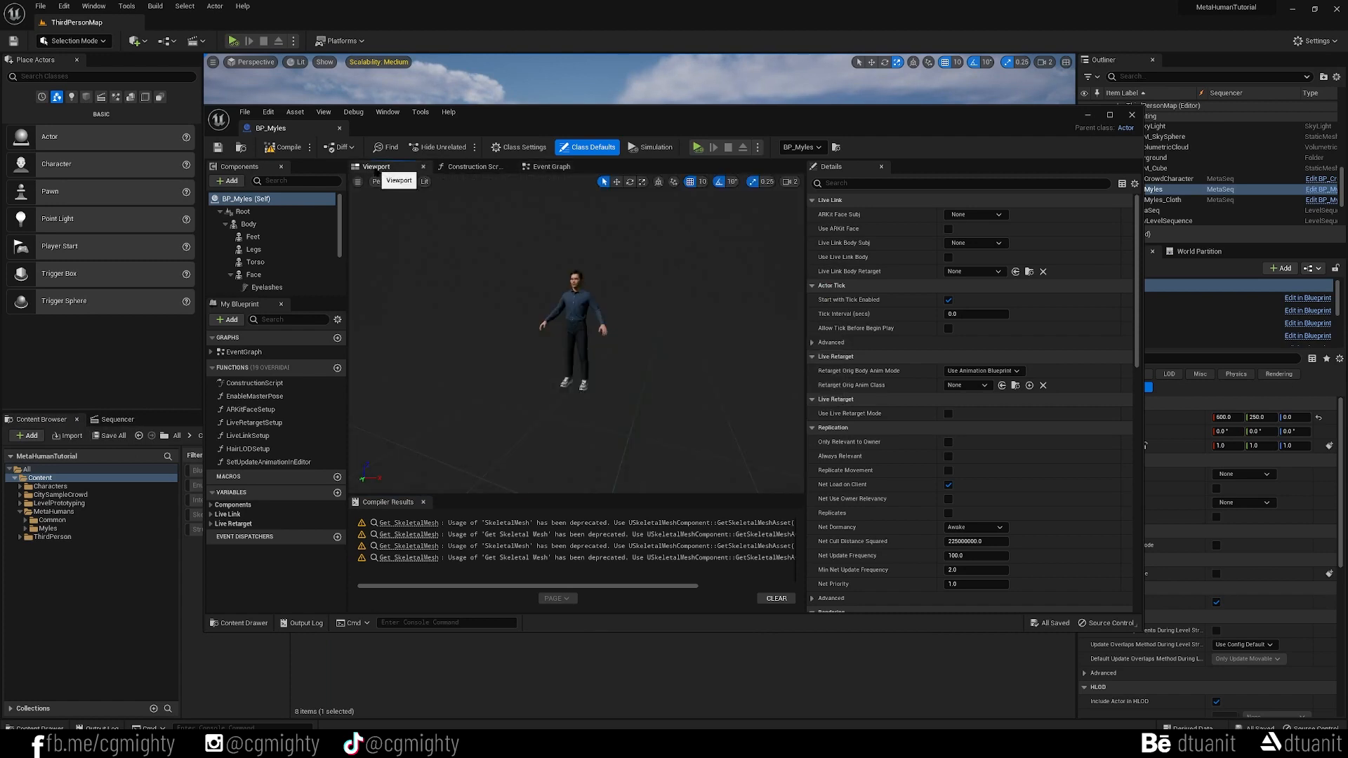
Open the Myles_FaceMesh used by BP_Myles's Face component, open its Face_Archetype_Skeleton, and minimize the asset editor window.
{"action": "scroll", "coordinate": [533, 253], "scroll_direction": "up", "scroll_amount": 5}
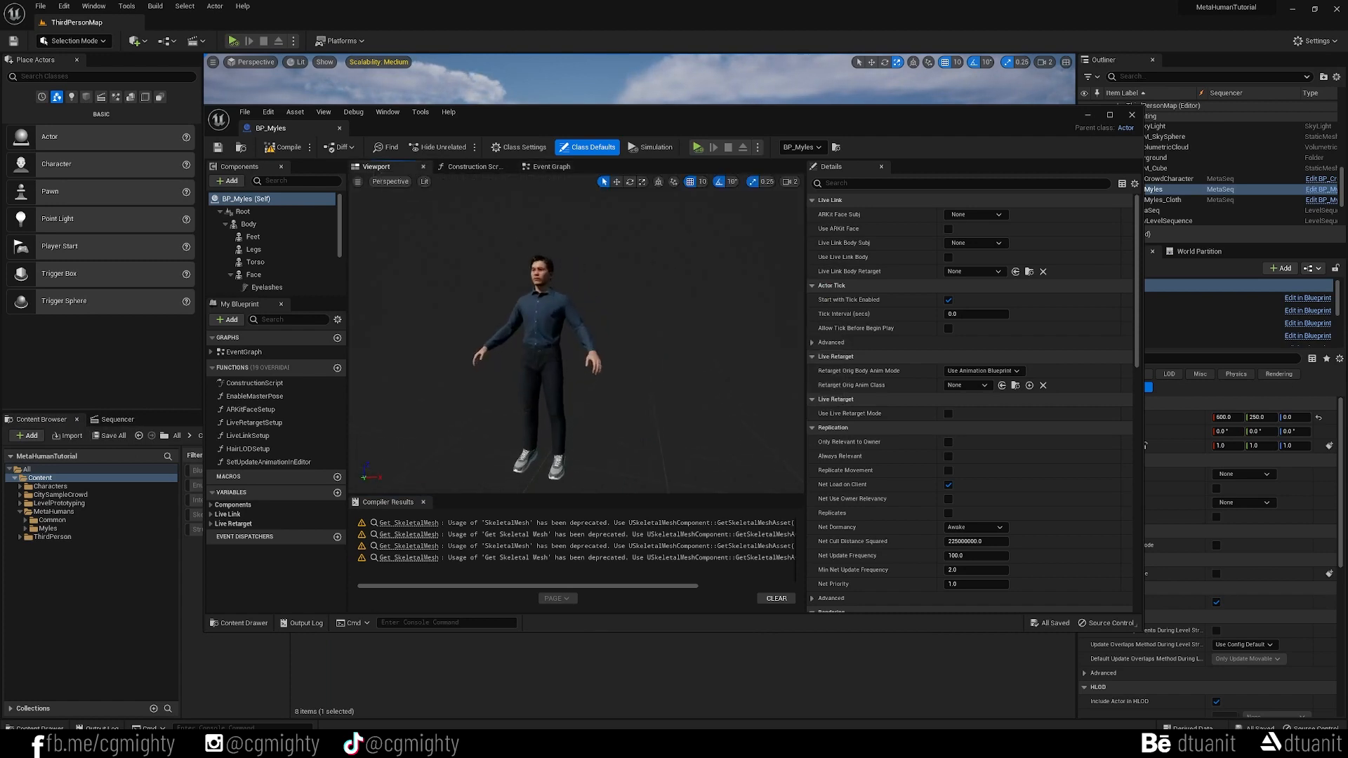
{"action": "left_click", "coordinate": [534, 253]}
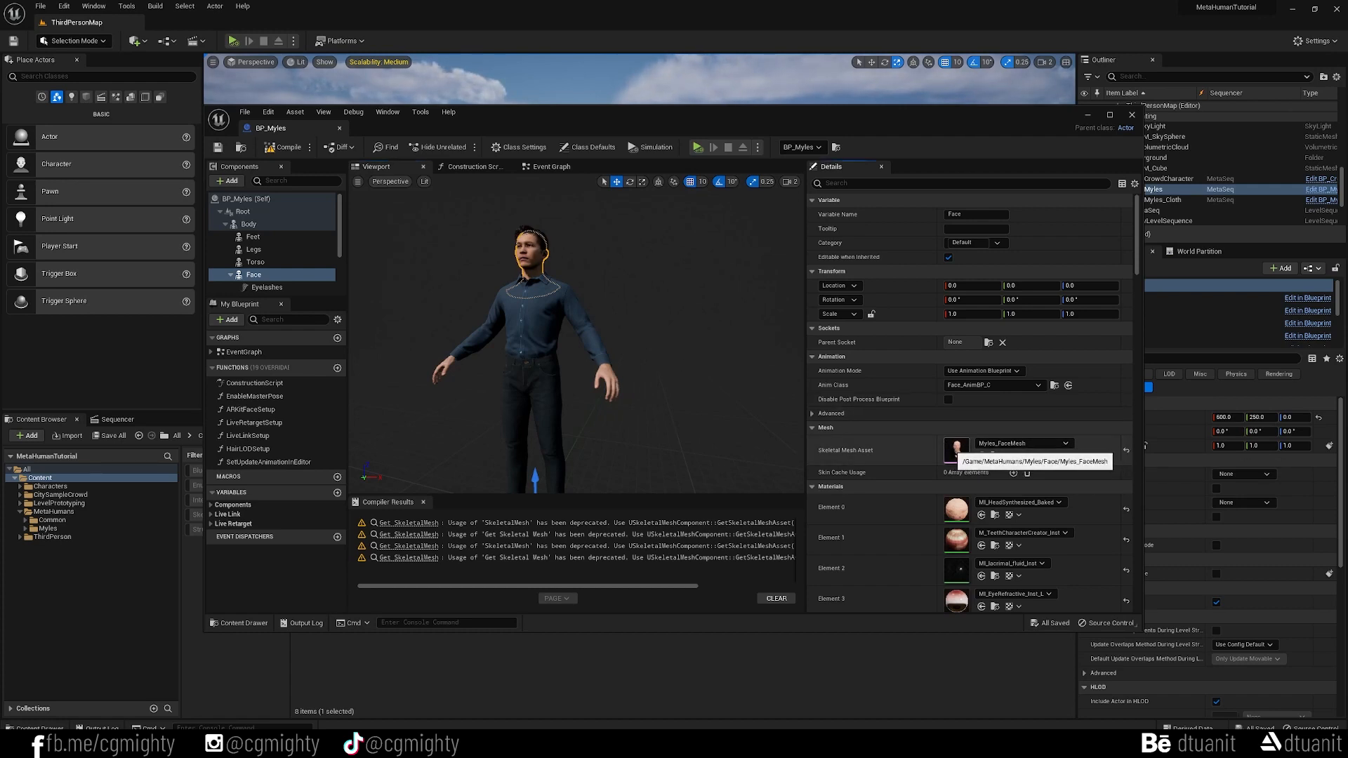
{"action": "double_click", "coordinate": [954, 446]}
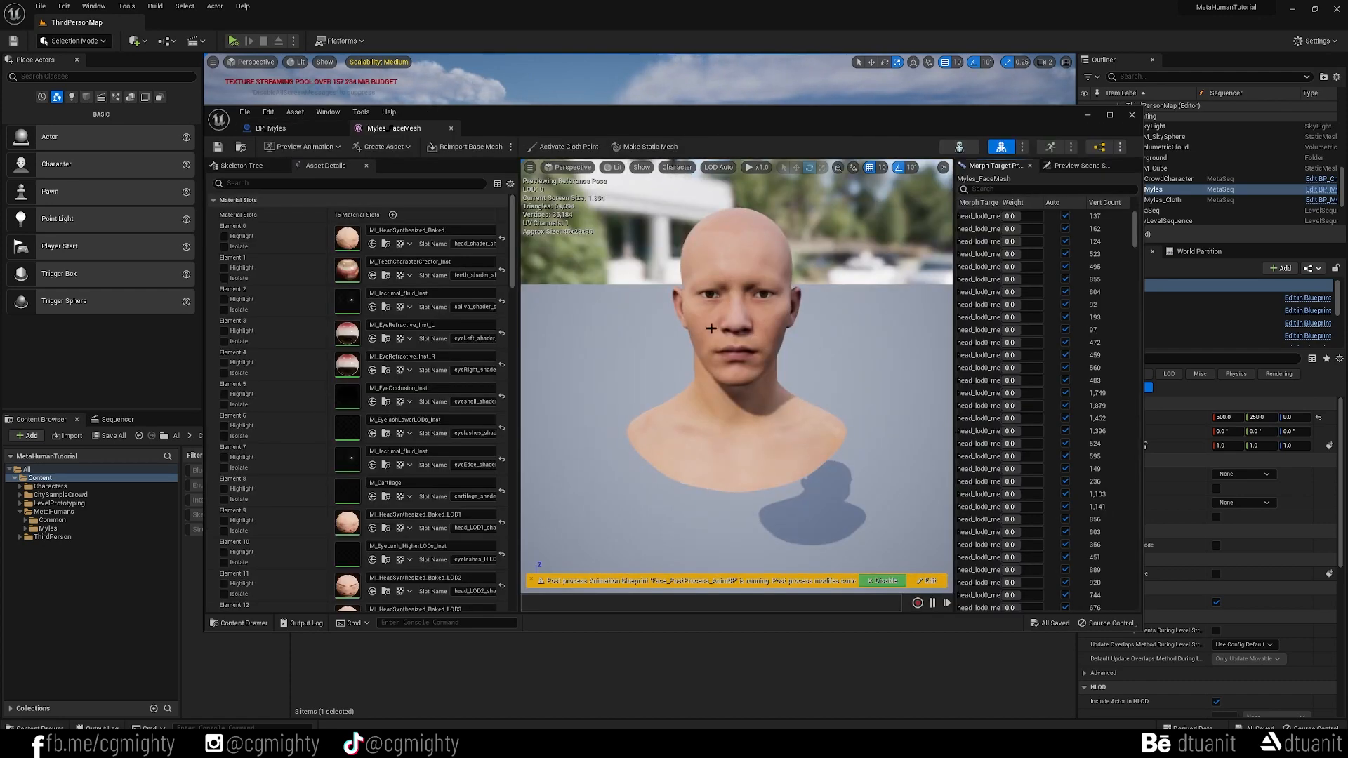
{"action": "left_click", "coordinate": [959, 147]}
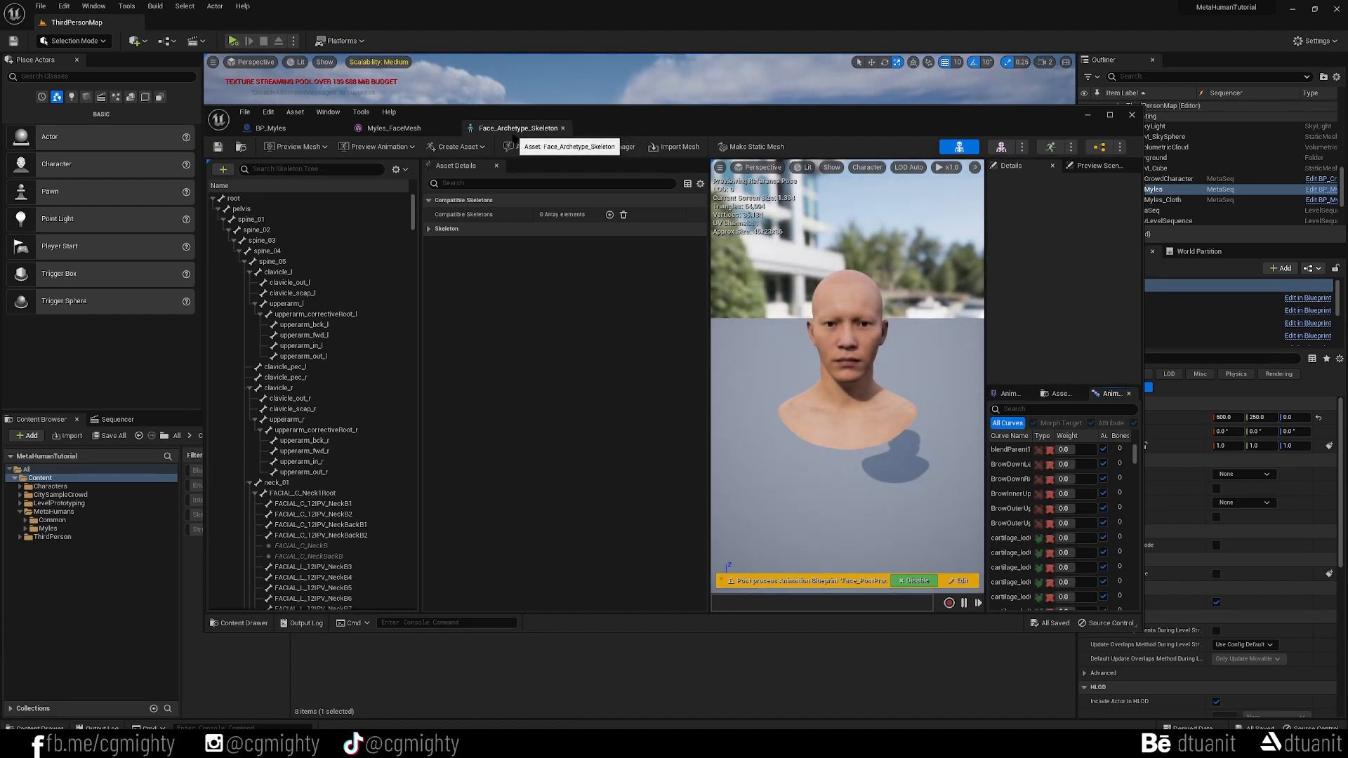
{"action": "left_click", "coordinate": [1088, 117]}
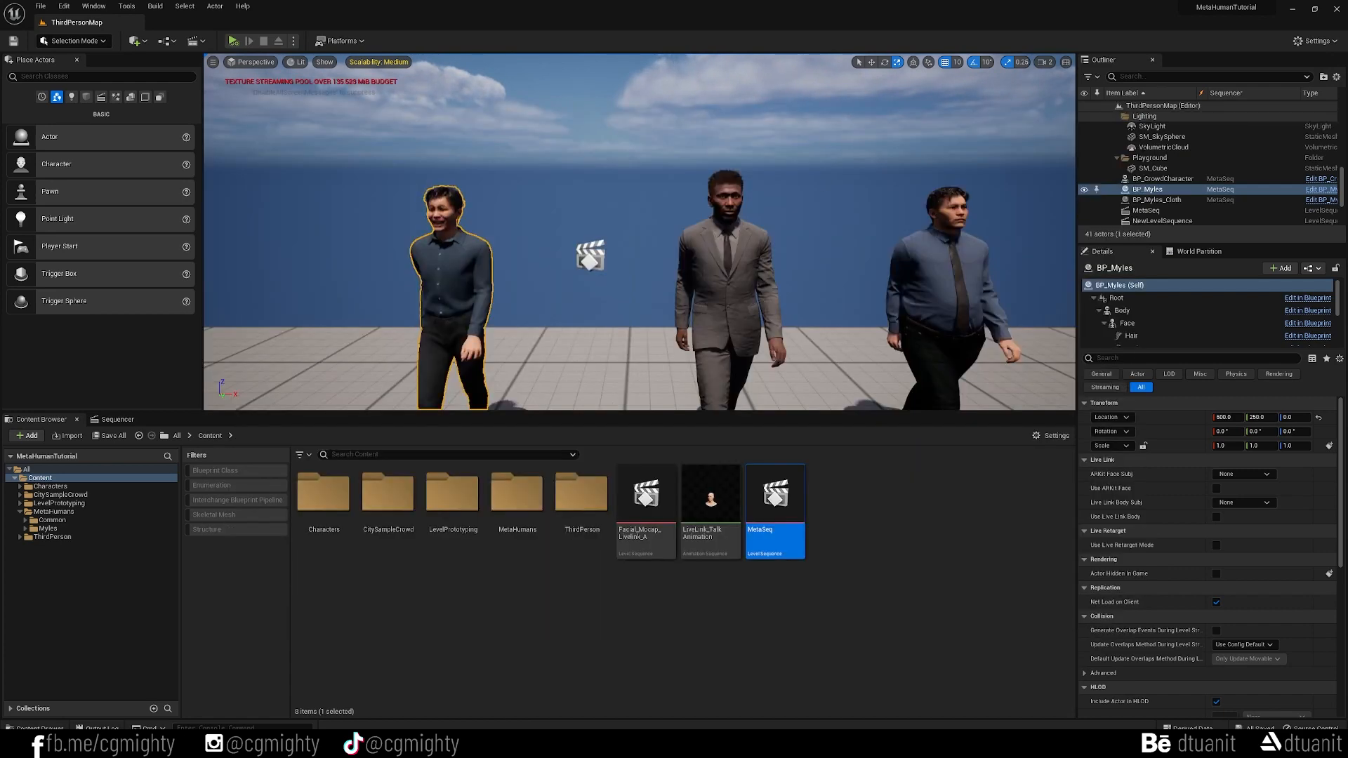
Open the BP_CrowdCharacter blueprint from the level and select its Face component in the blueprint viewport.
{"action": "left_click", "coordinate": [737, 225]}
{"action": "double_click", "coordinate": [737, 224]}
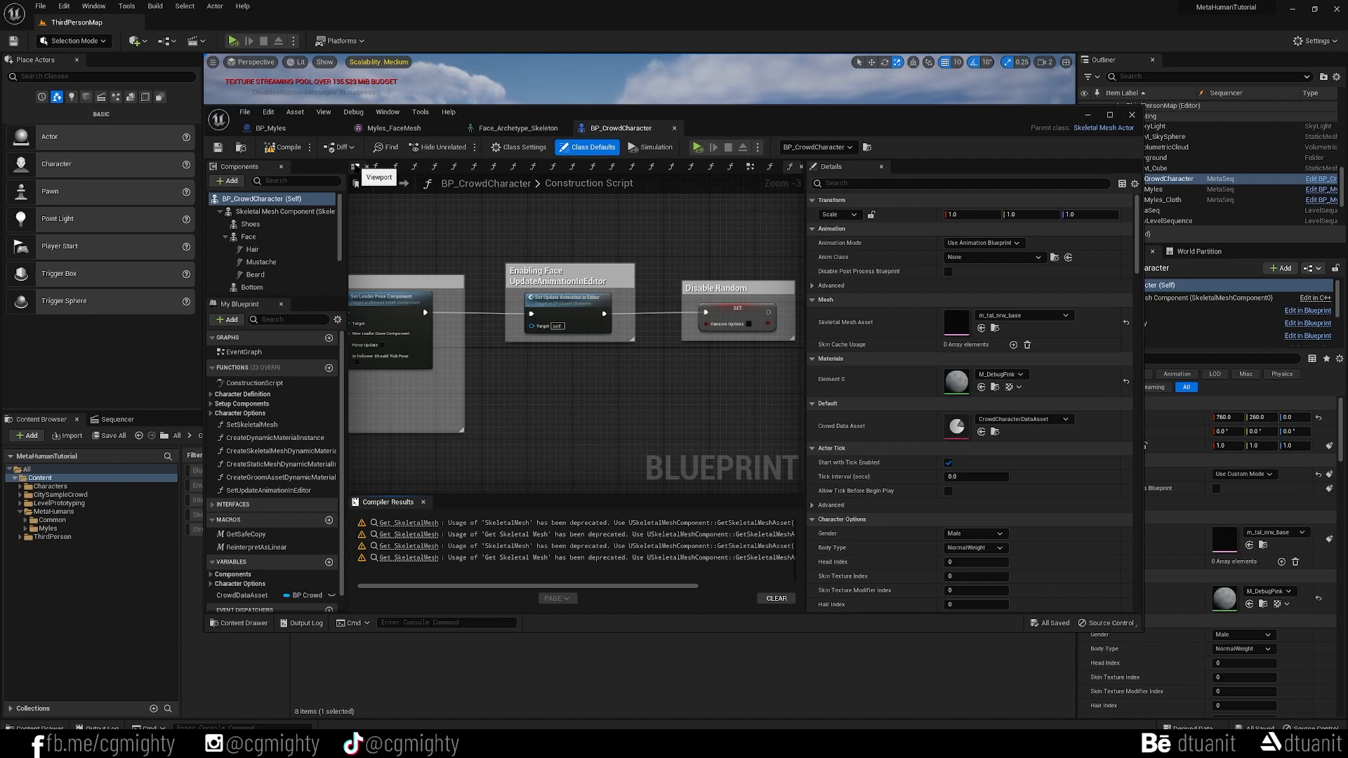
{"action": "left_click", "coordinate": [355, 168]}
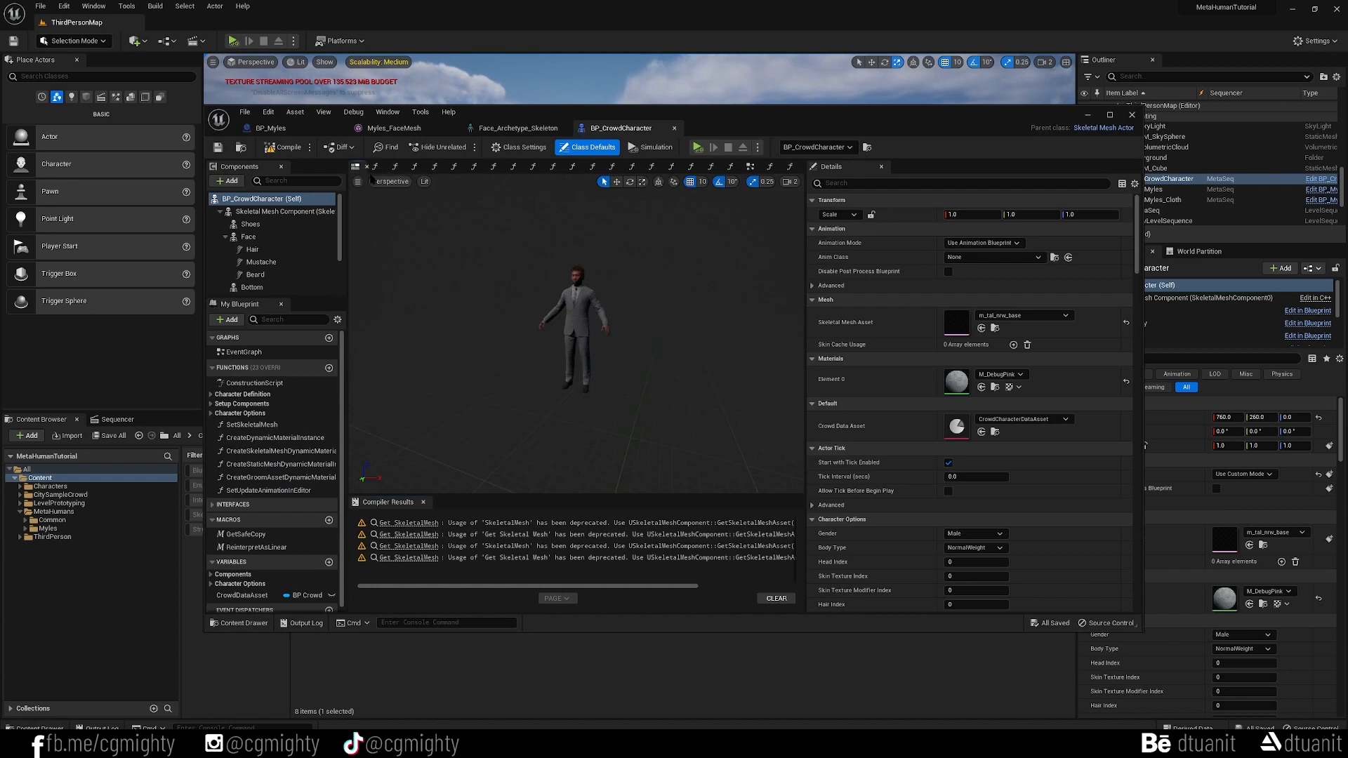
{"action": "left_click", "coordinate": [577, 276]}
{"action": "key", "text": "w"}
{"action": "right_click_drag", "start_coordinate": [577, 275], "coordinate": [597, 257]}
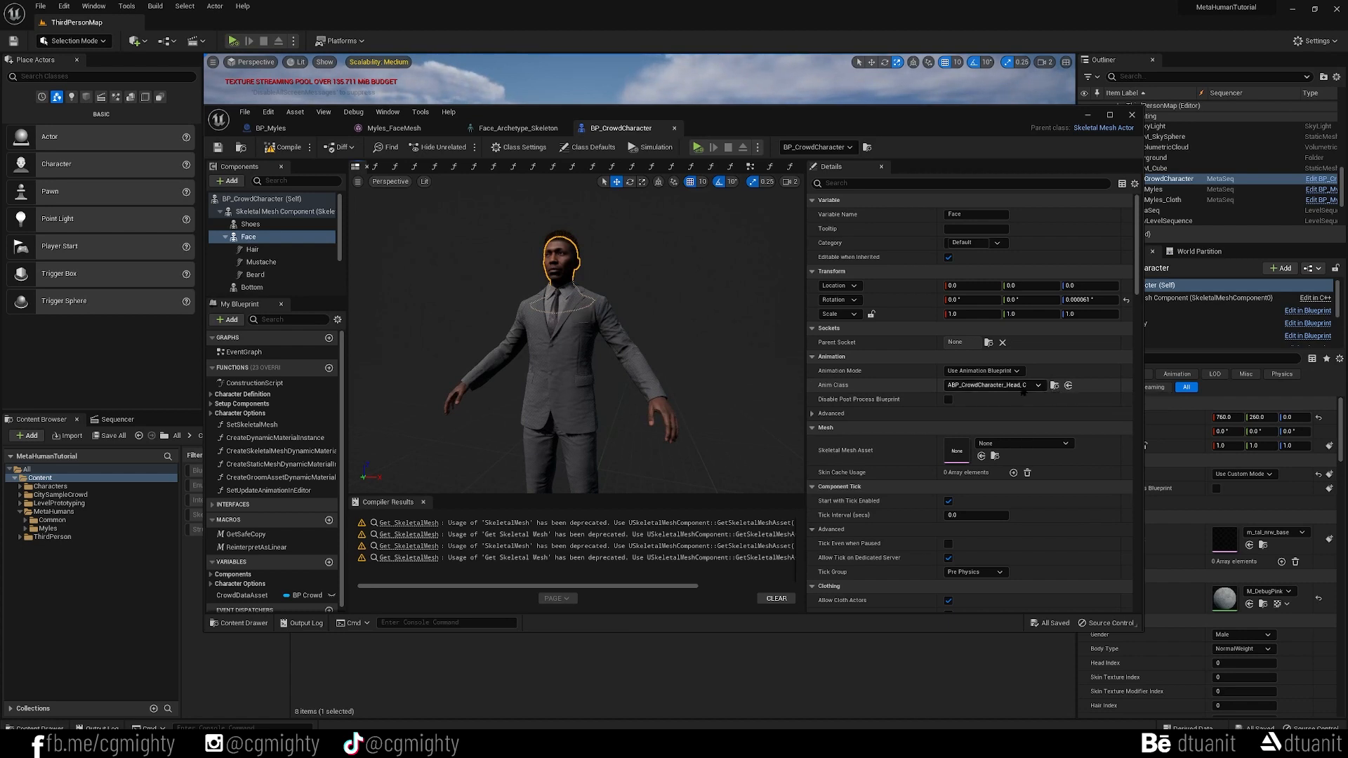
Locate the Face's ABP_CrowdCharacter_Head animation blueprint in the project content, open it, and open its Face_Archetype_Skeleton.
{"action": "left_click", "coordinate": [1055, 387]}
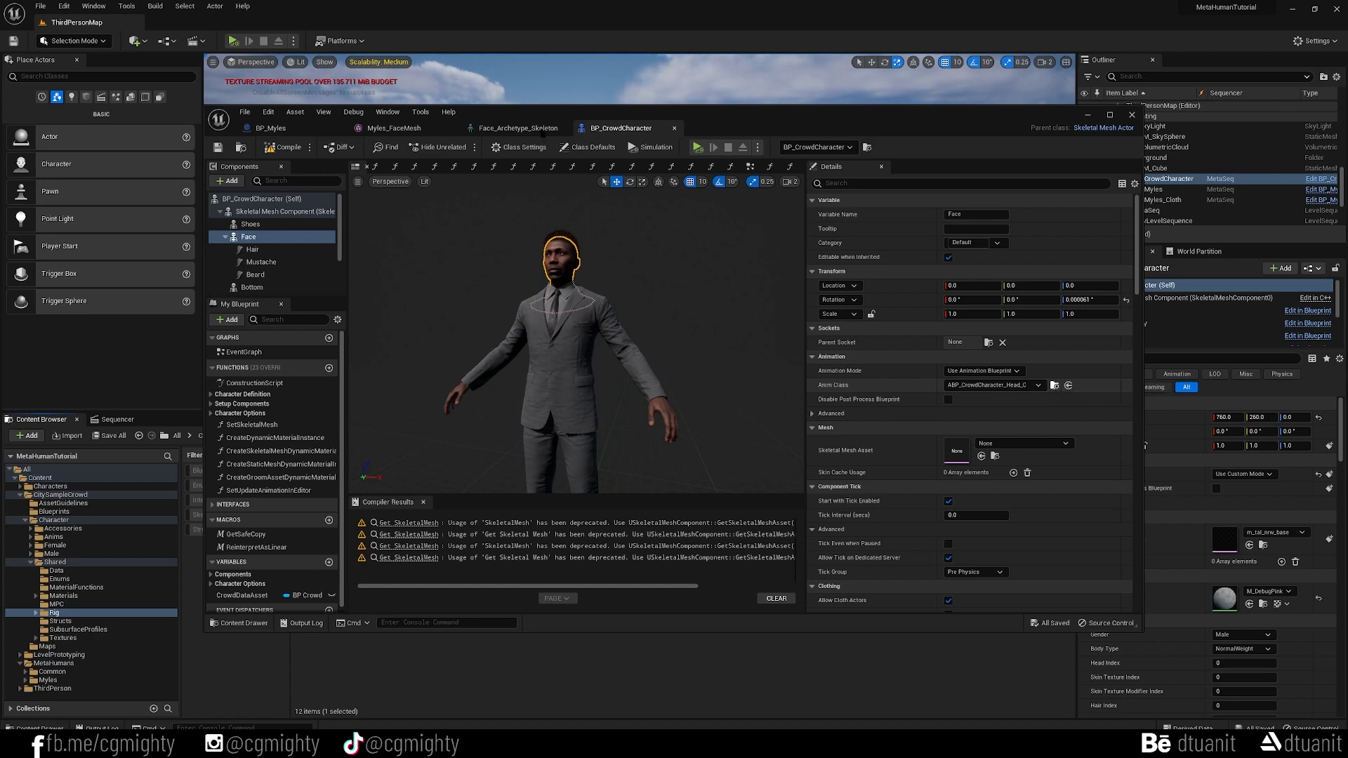
{"action": "left_click_drag", "start_coordinate": [528, 119], "coordinate": [1037, 133]}
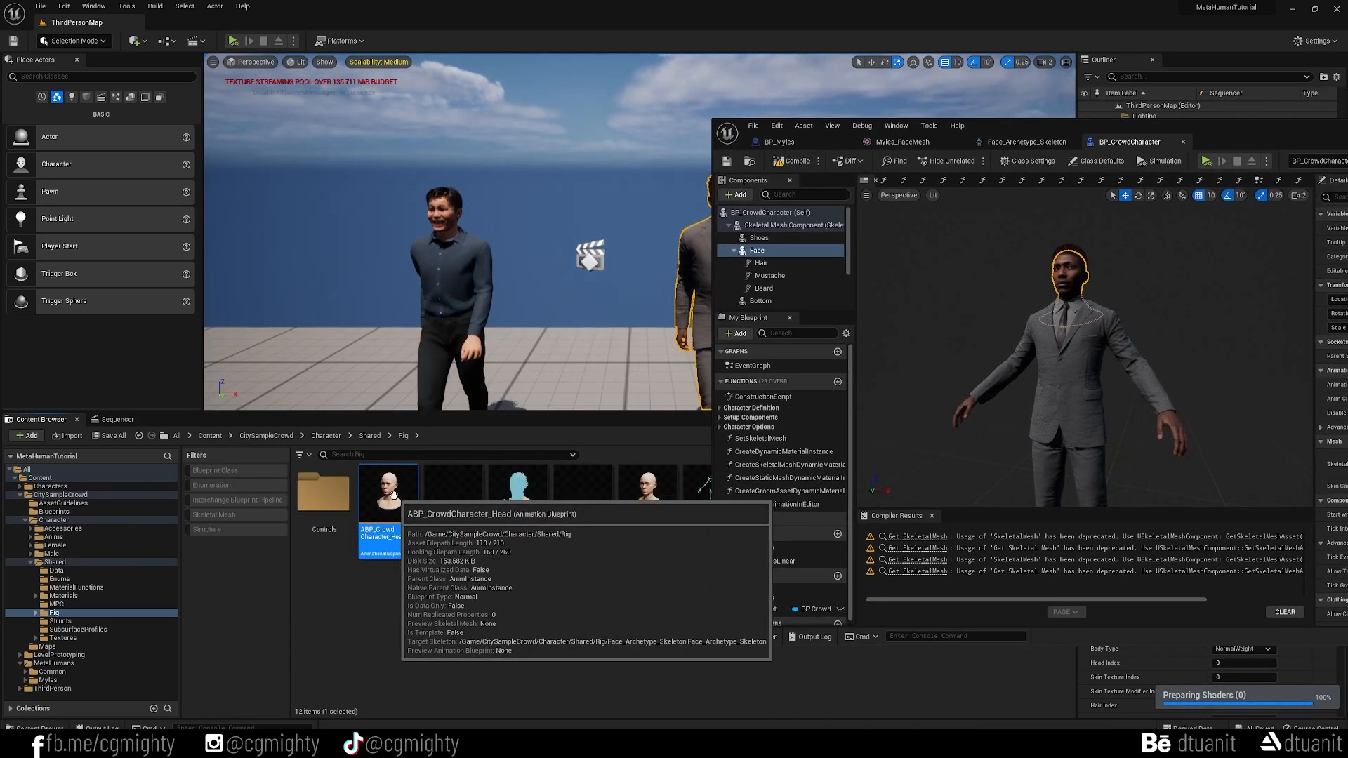
{"action": "double_click", "coordinate": [394, 500]}
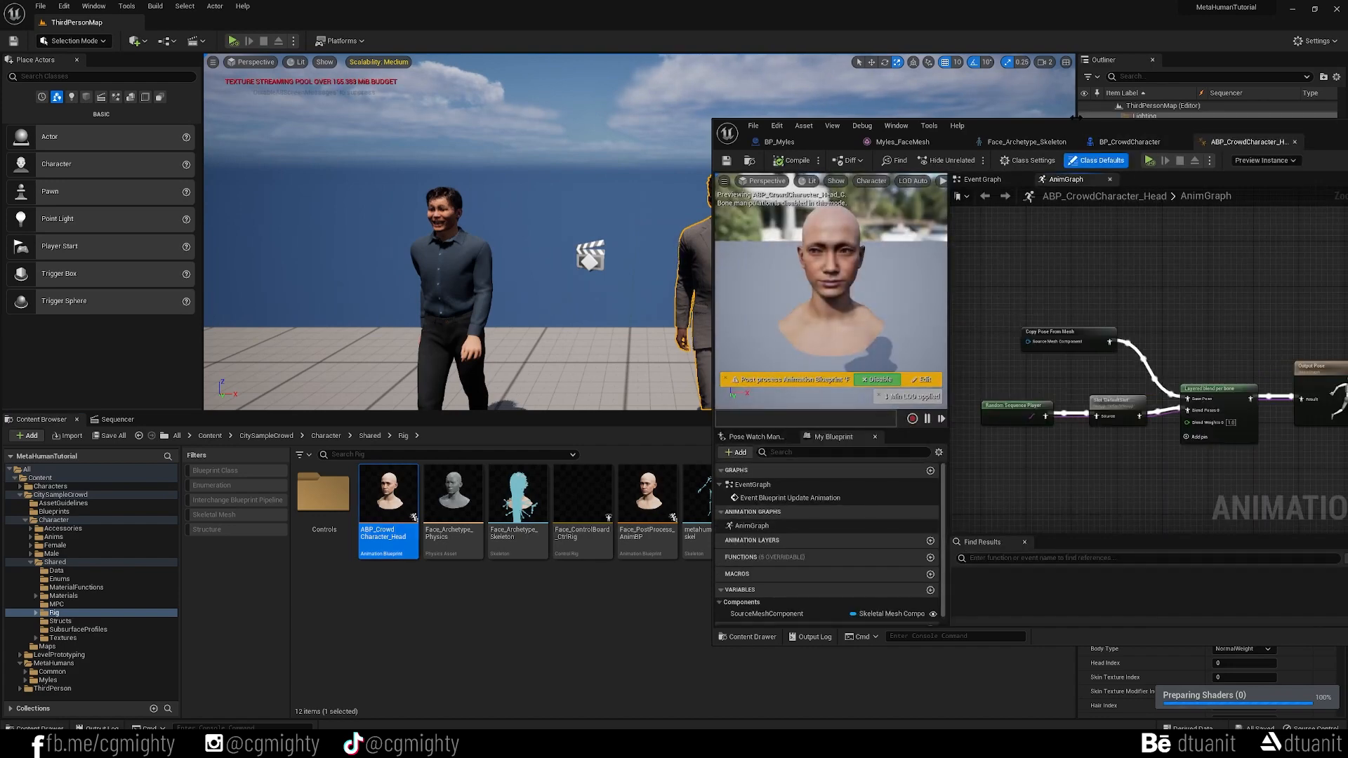
{"action": "left_click_drag", "start_coordinate": [1050, 130], "coordinate": [519, 129]}
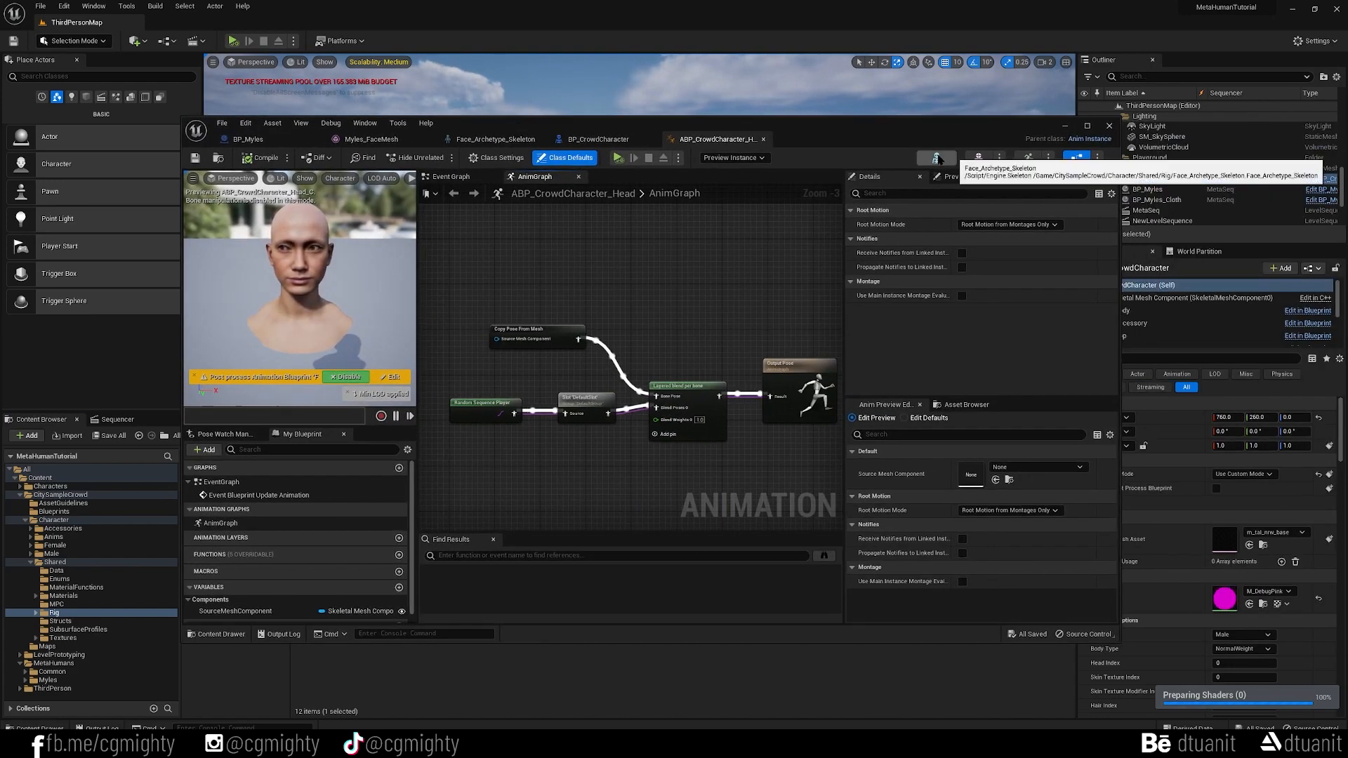
{"action": "left_click", "coordinate": [936, 157]}
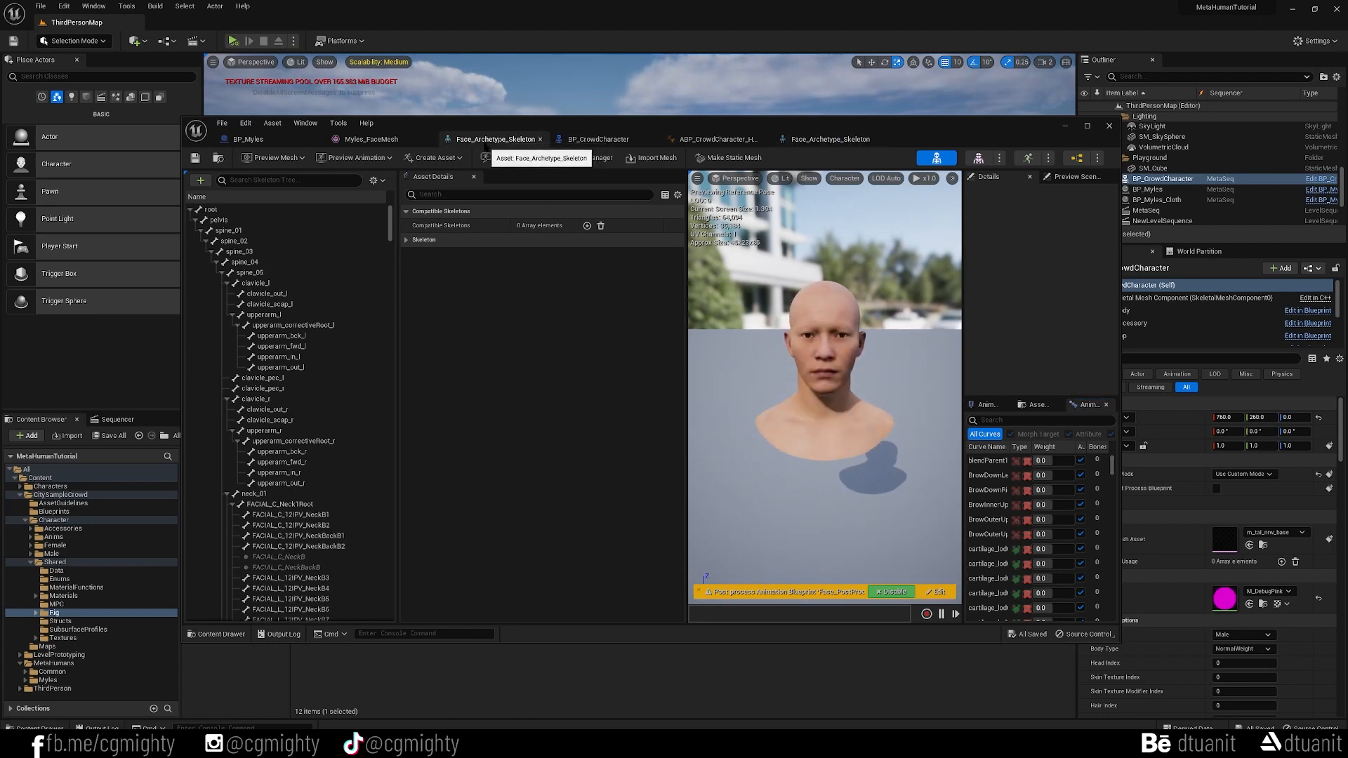
Locate the MetaHuman Face_Archetype_Skeleton in the project content and arrange the editor window so the selected asset stays accessible.
{"action": "left_click_drag", "start_coordinate": [488, 135], "coordinate": [670, 122]}
{"action": "left_click", "coordinate": [401, 145]}
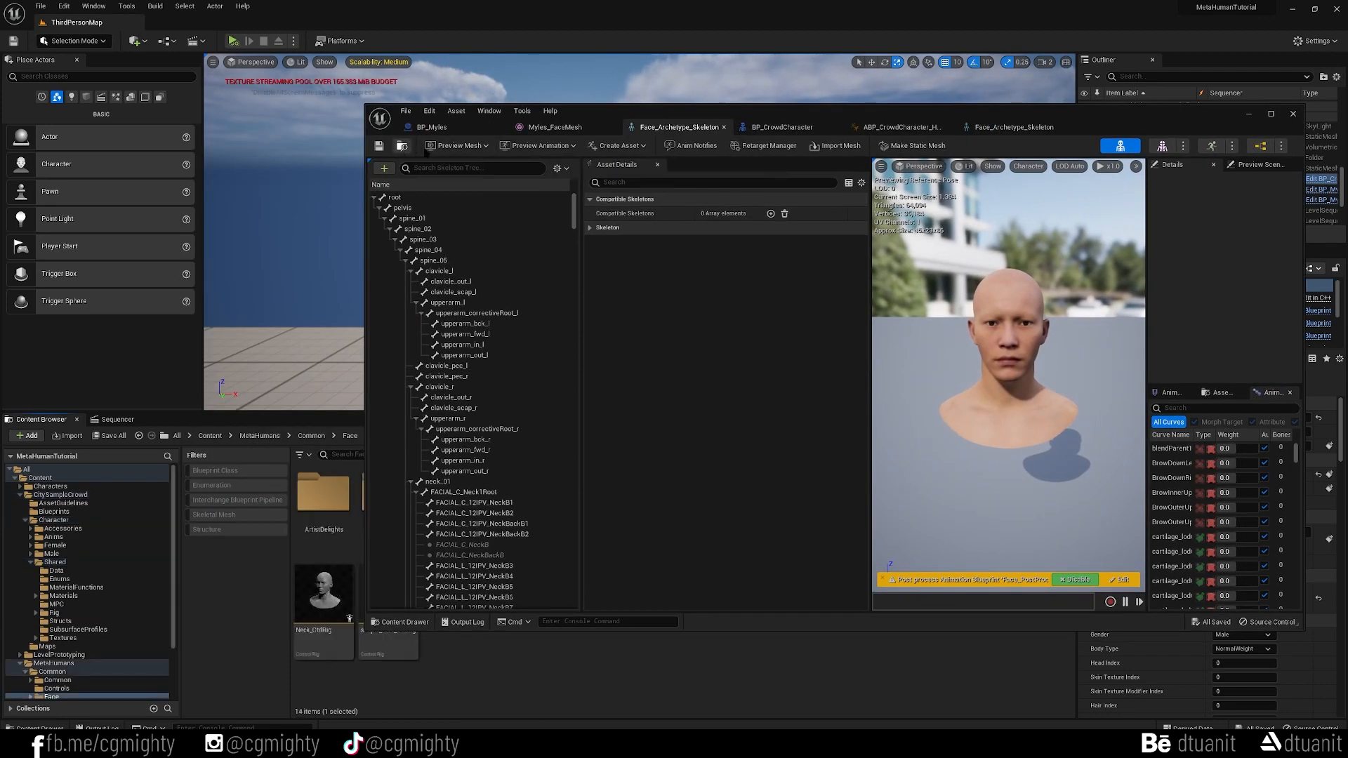
{"action": "left_click_drag", "start_coordinate": [591, 108], "coordinate": [957, 608]}
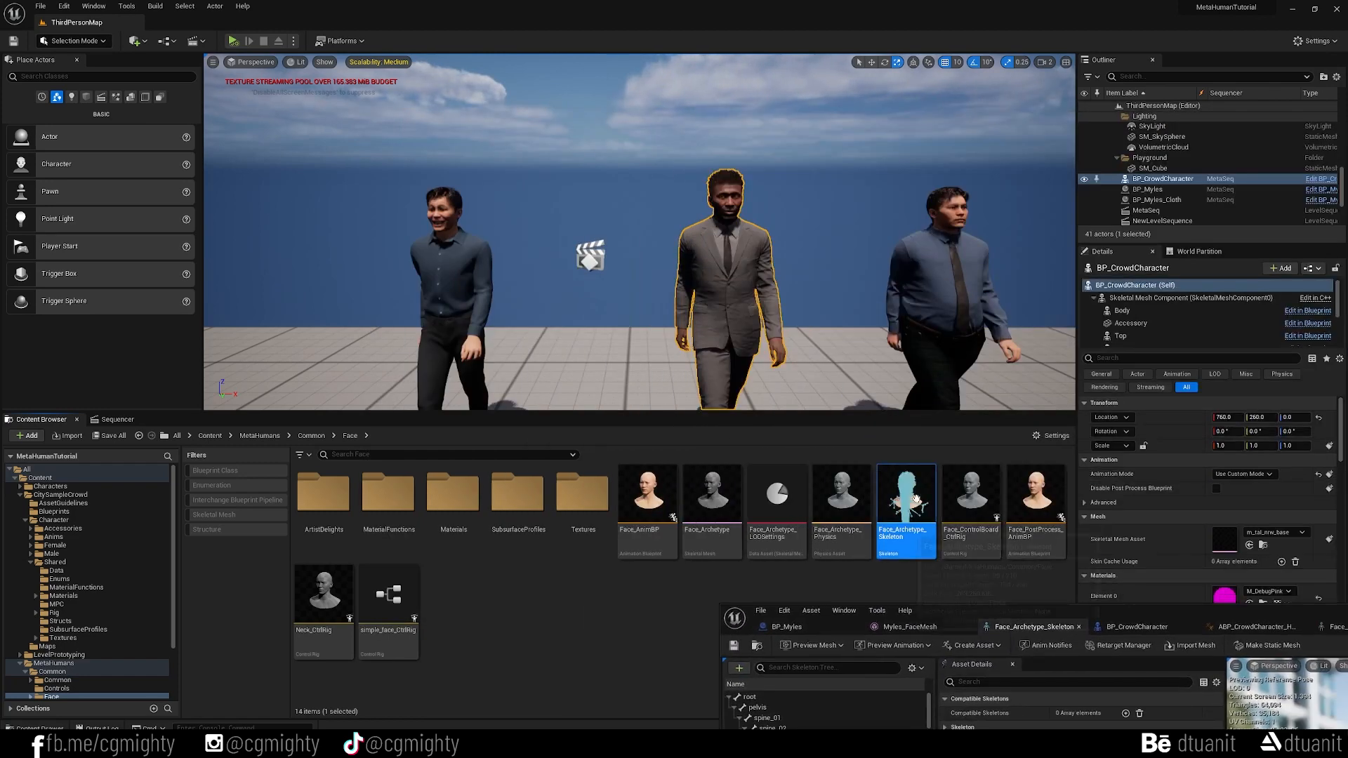
{"action": "left_click_drag", "start_coordinate": [1065, 618], "coordinate": [392, 90]}
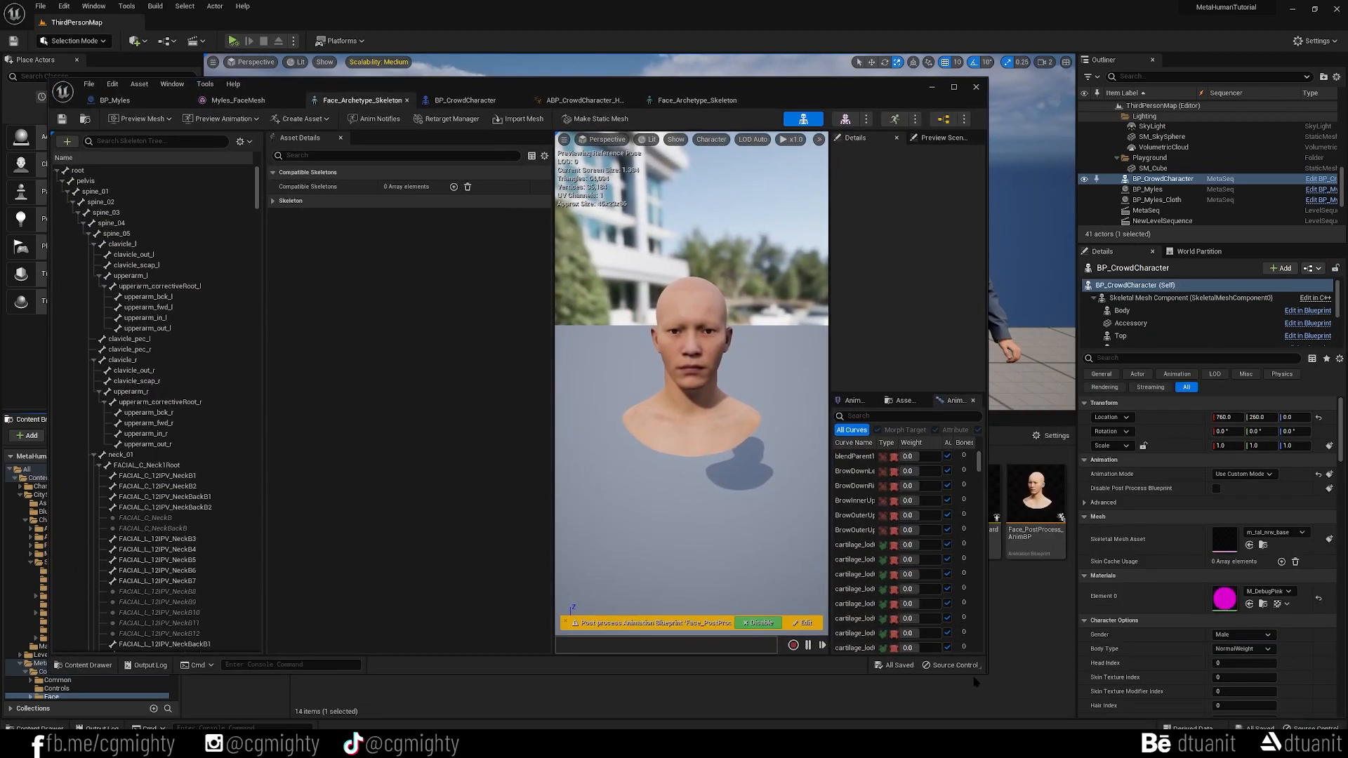
{"action": "left_click_drag", "start_coordinate": [987, 674], "coordinate": [842, 600]}
{"action": "left_click_drag", "start_coordinate": [570, 89], "coordinate": [582, 91]}
Add the selected MetaHuman Face_Archetype_Skeleton as a compatible skeleton of the City Sample Crowd face skeleton and save it.
{"action": "left_click", "coordinate": [713, 102]}
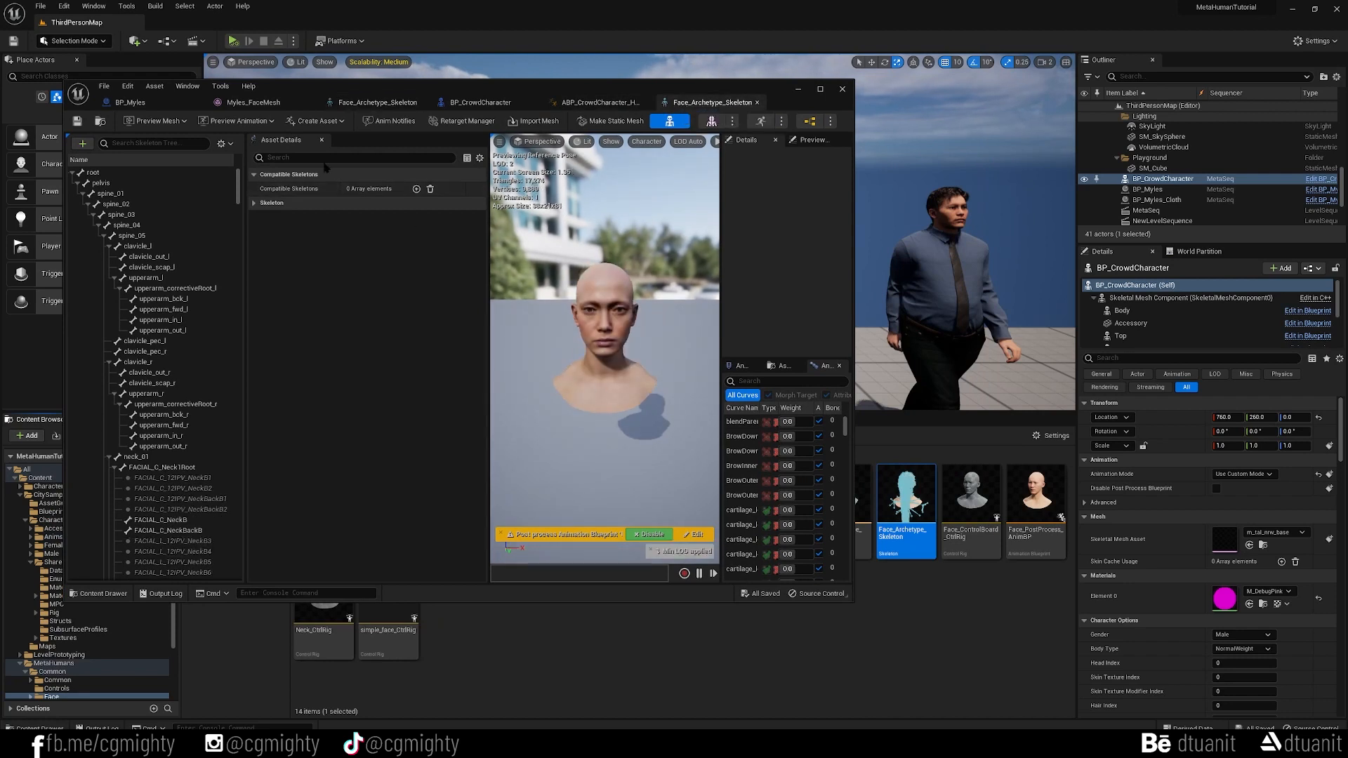
{"action": "left_click", "coordinate": [417, 188]}
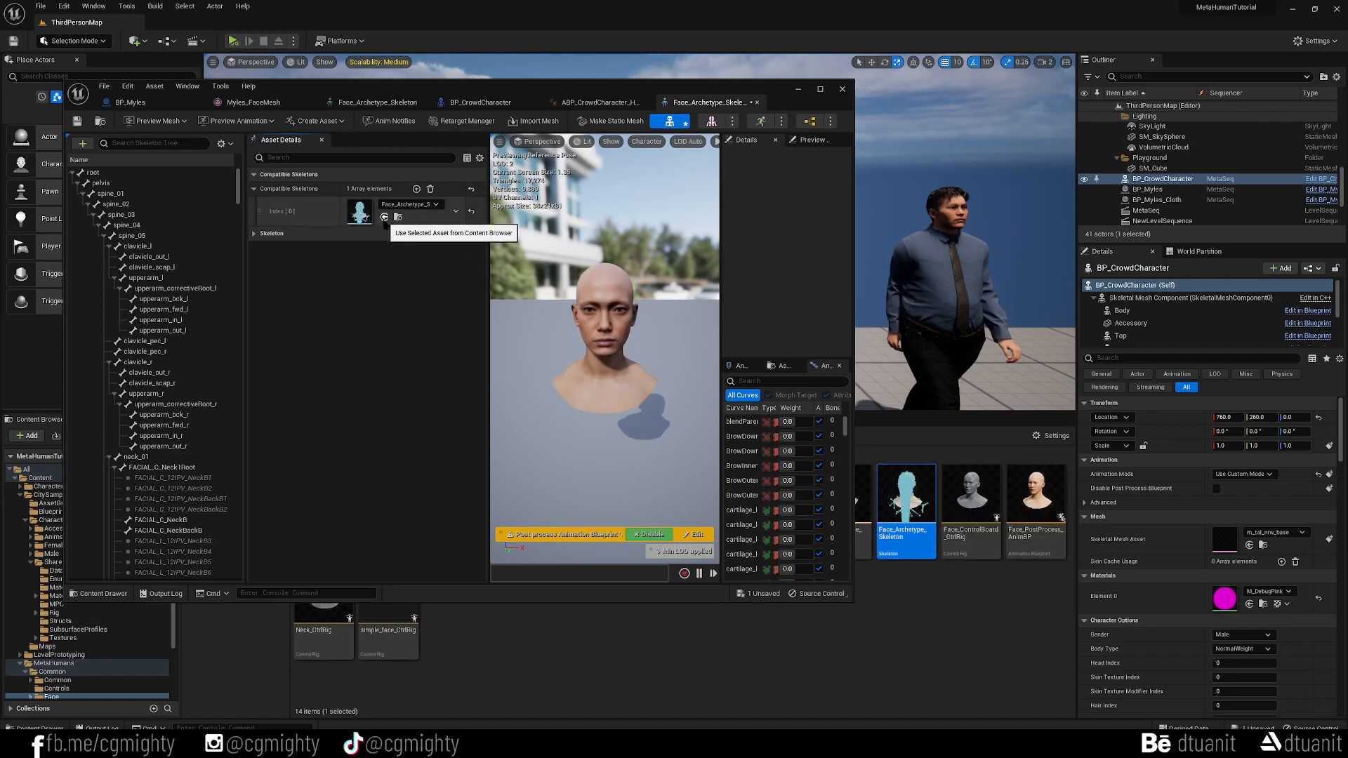
{"action": "left_click", "coordinate": [78, 120]}
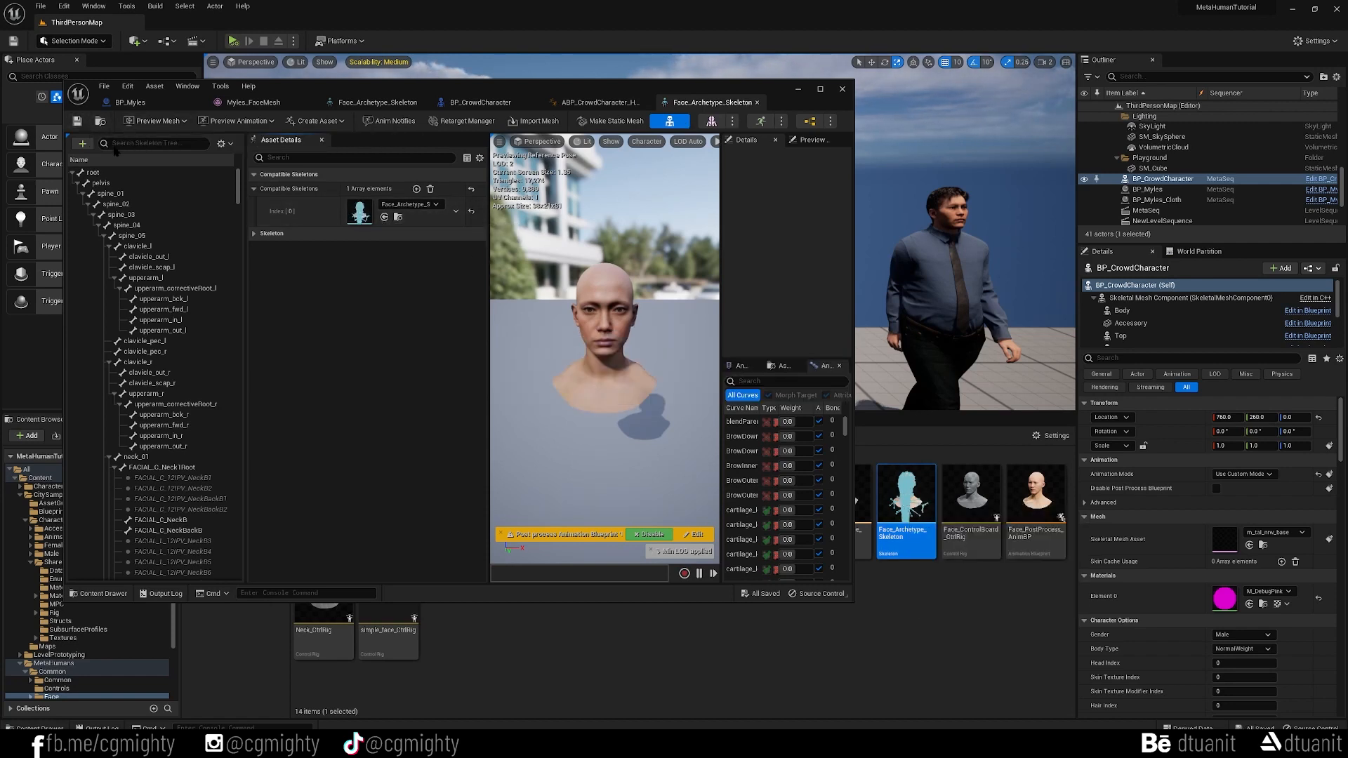
Check which skeleton the crowd mesh f_002_nrw_FaceMesh uses, close the mesh, and minimize the asset editor window.
{"action": "left_click", "coordinate": [711, 121]}
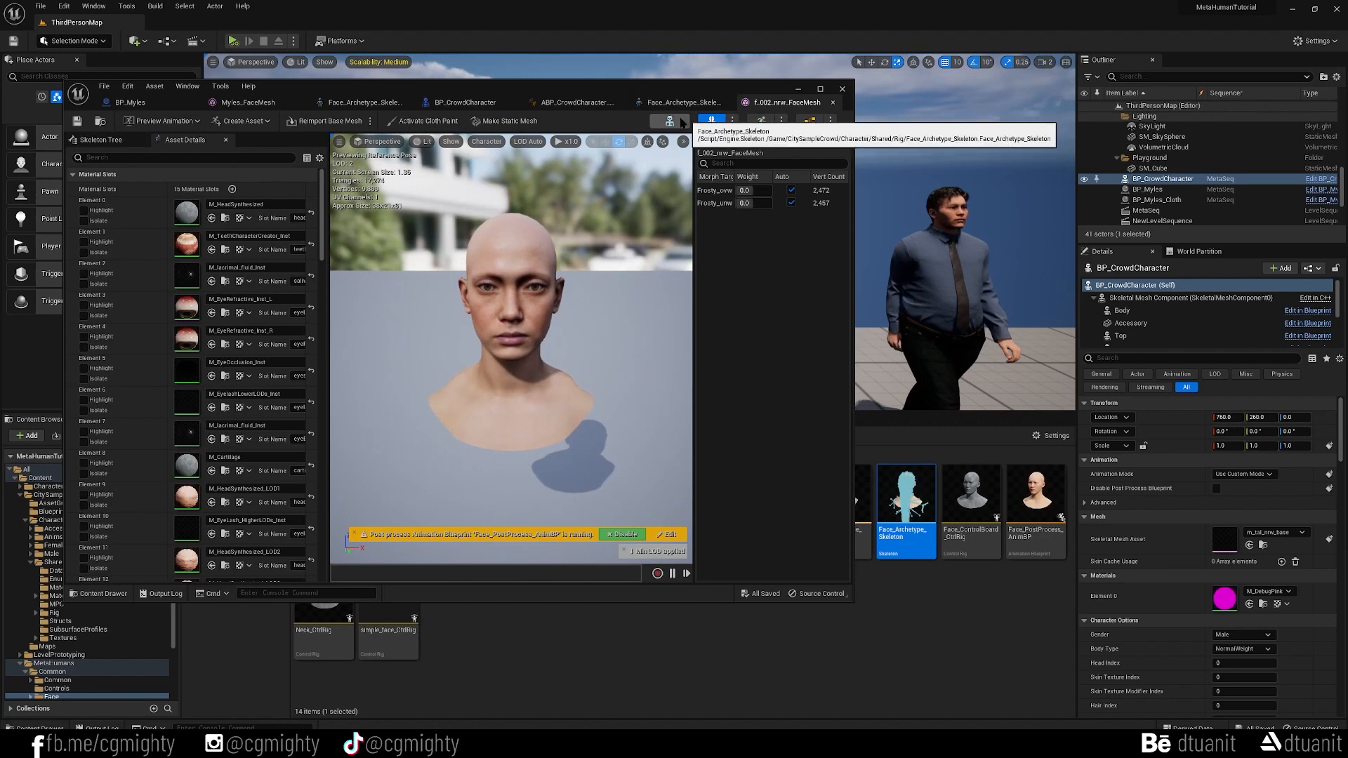
{"action": "left_click", "coordinate": [832, 102]}
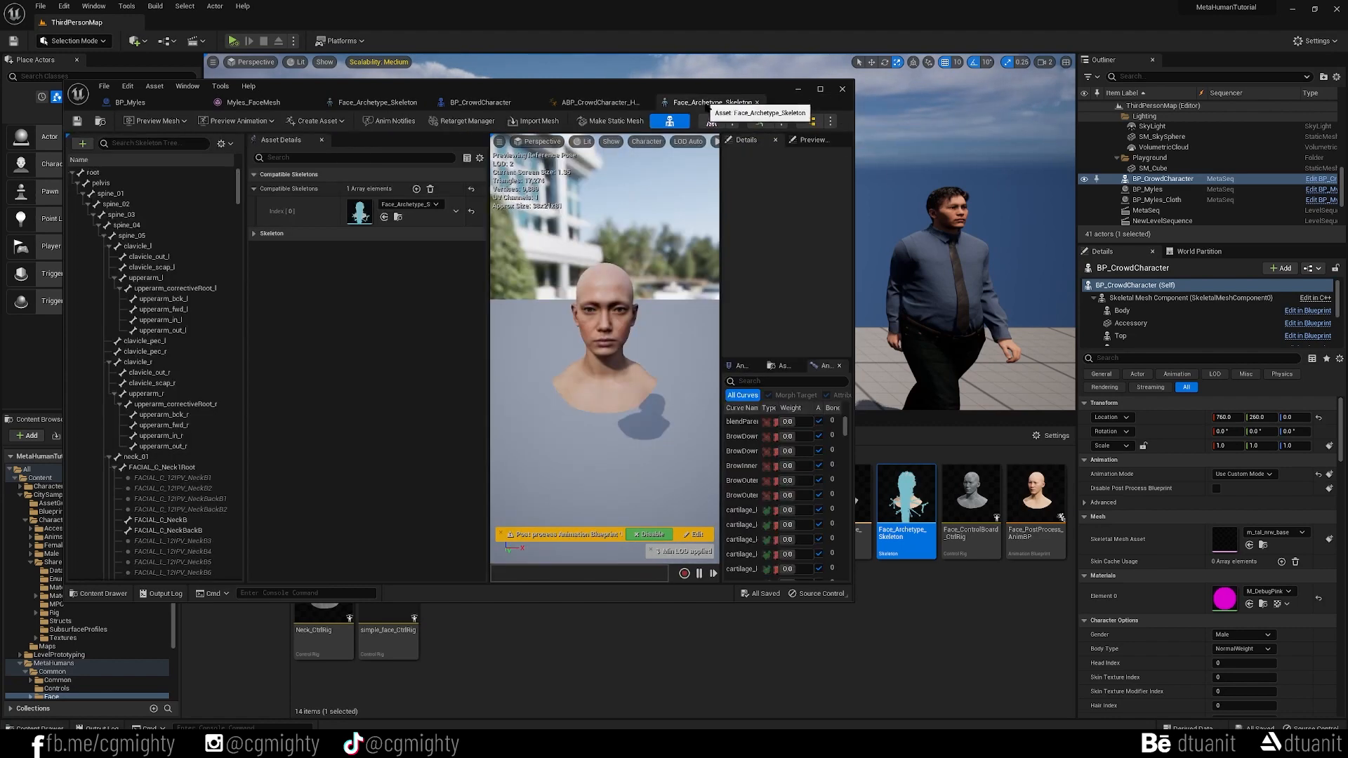
{"action": "left_click", "coordinate": [798, 89]}
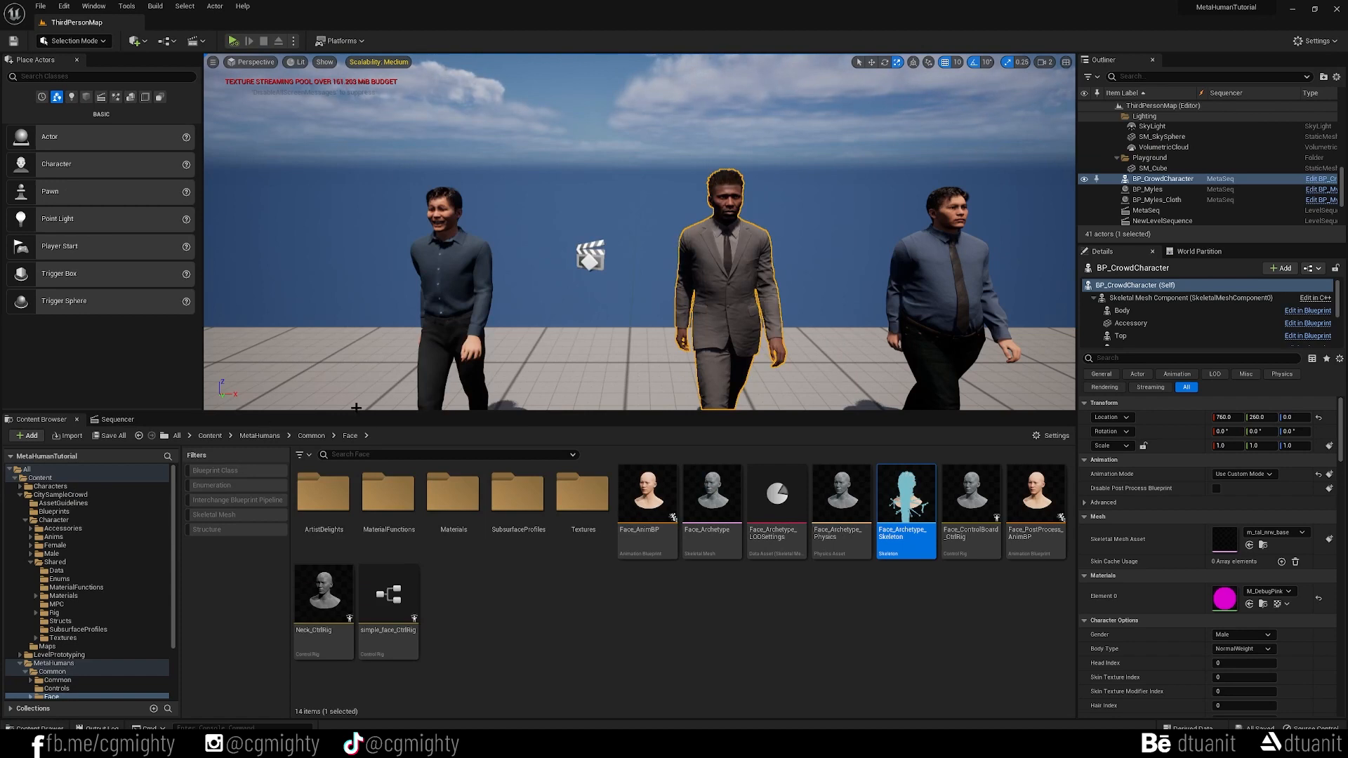
Add the LiveLink_TalkAnimation animation to BP_CrowdCharacter's Face in MetaSeq.
{"action": "left_click", "coordinate": [113, 419]}
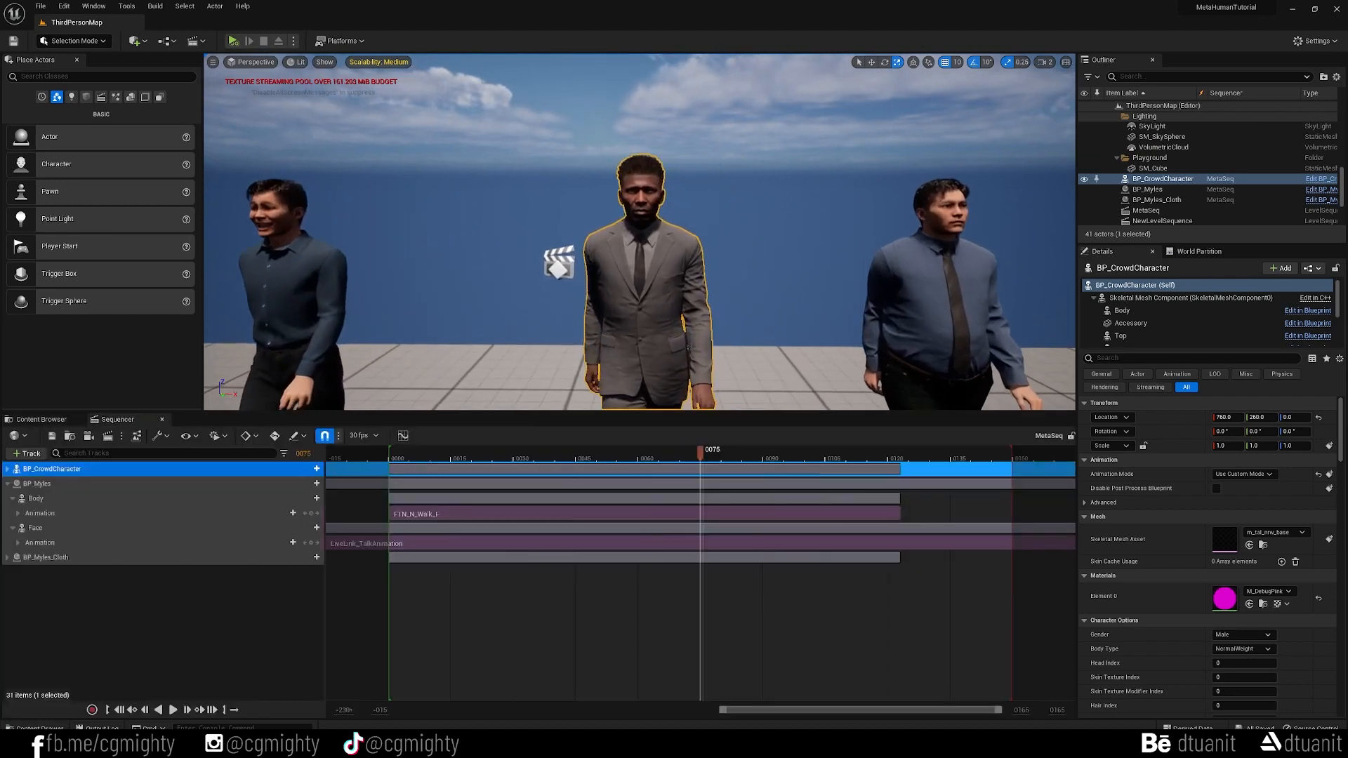
{"action": "left_click", "coordinate": [8, 469]}
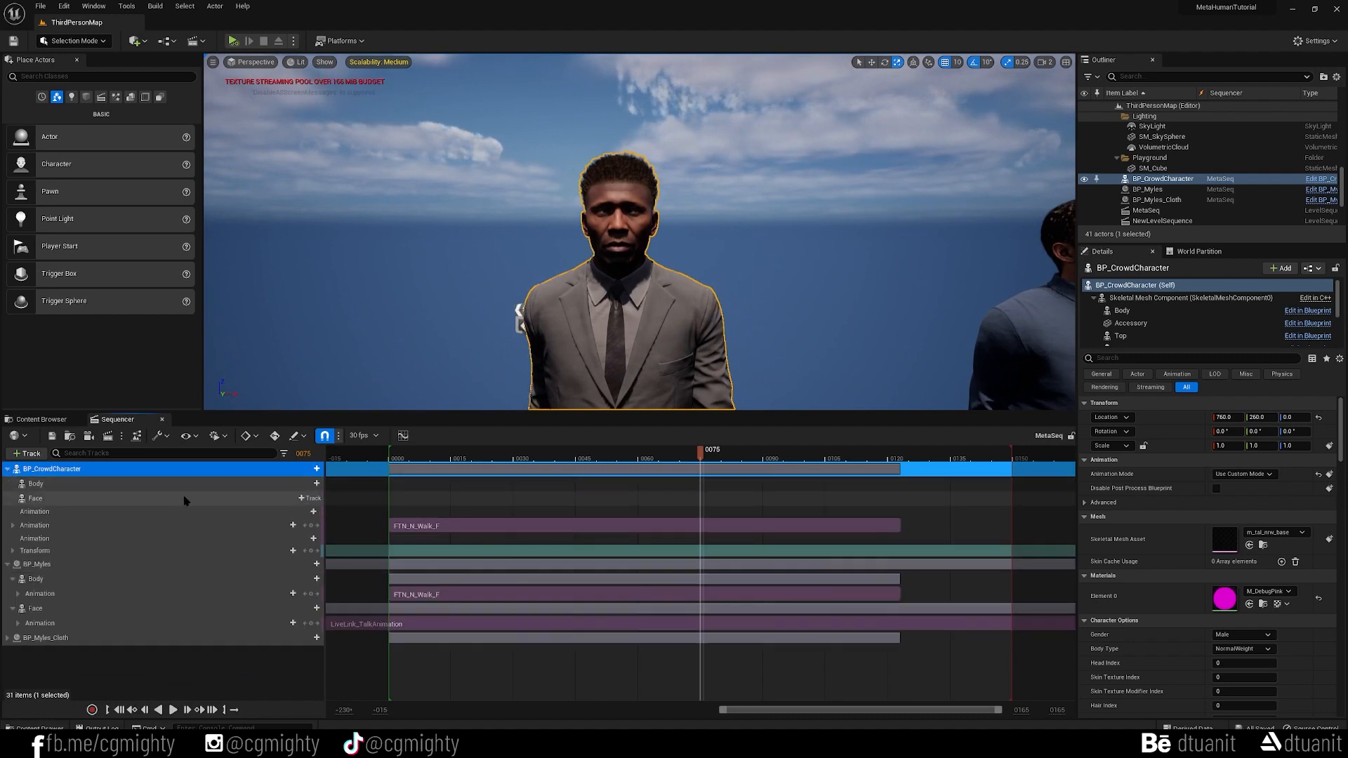
{"action": "left_click", "coordinate": [307, 499]}
{"action": "mouse_move", "coordinate": [410, 230]}
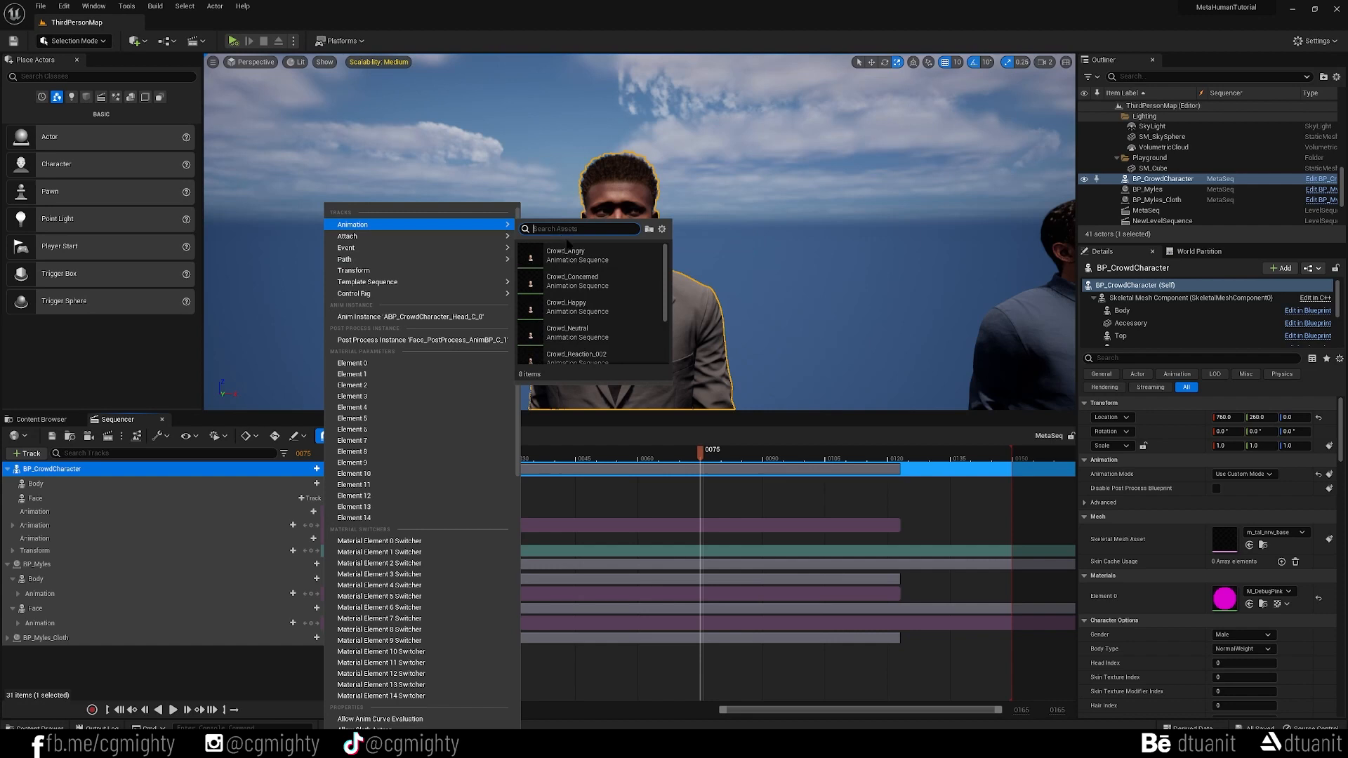
{"action": "type", "text": "live"}
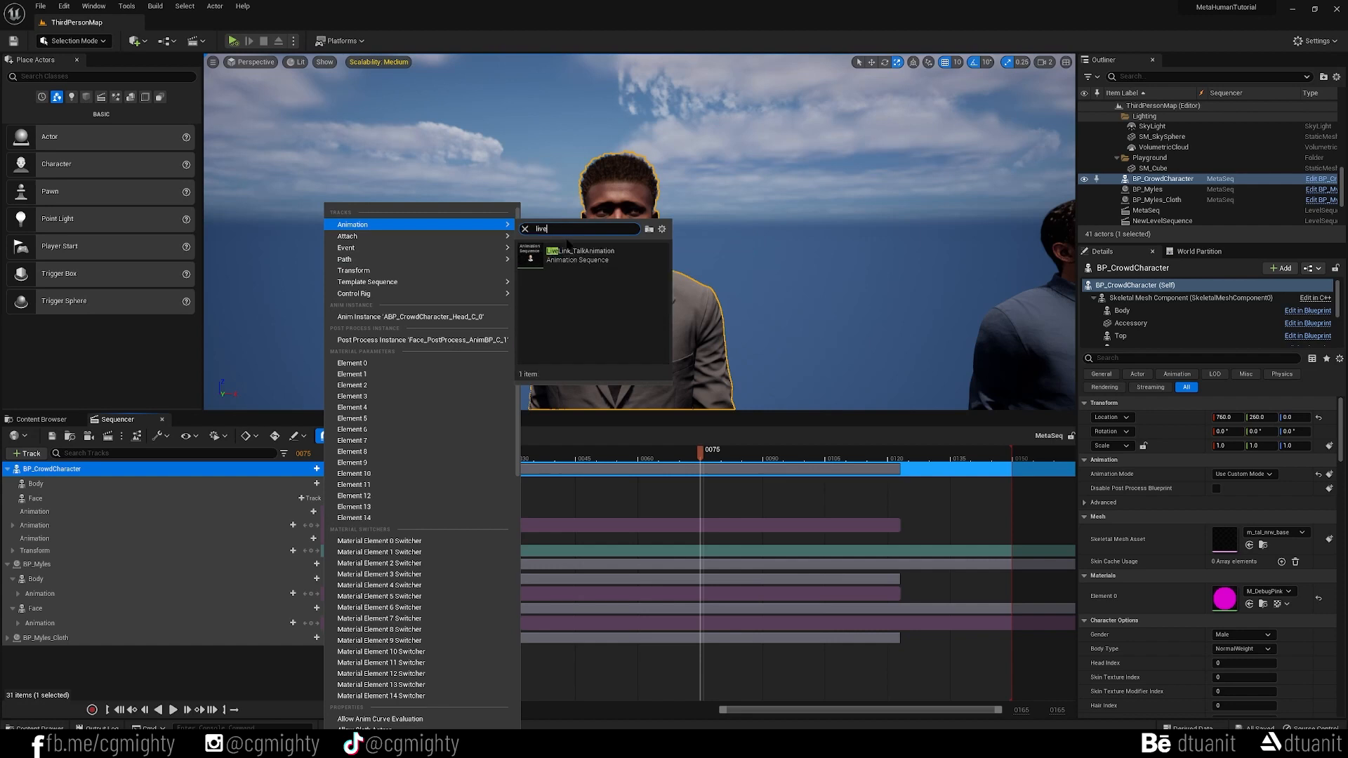
{"action": "left_click", "coordinate": [572, 251]}
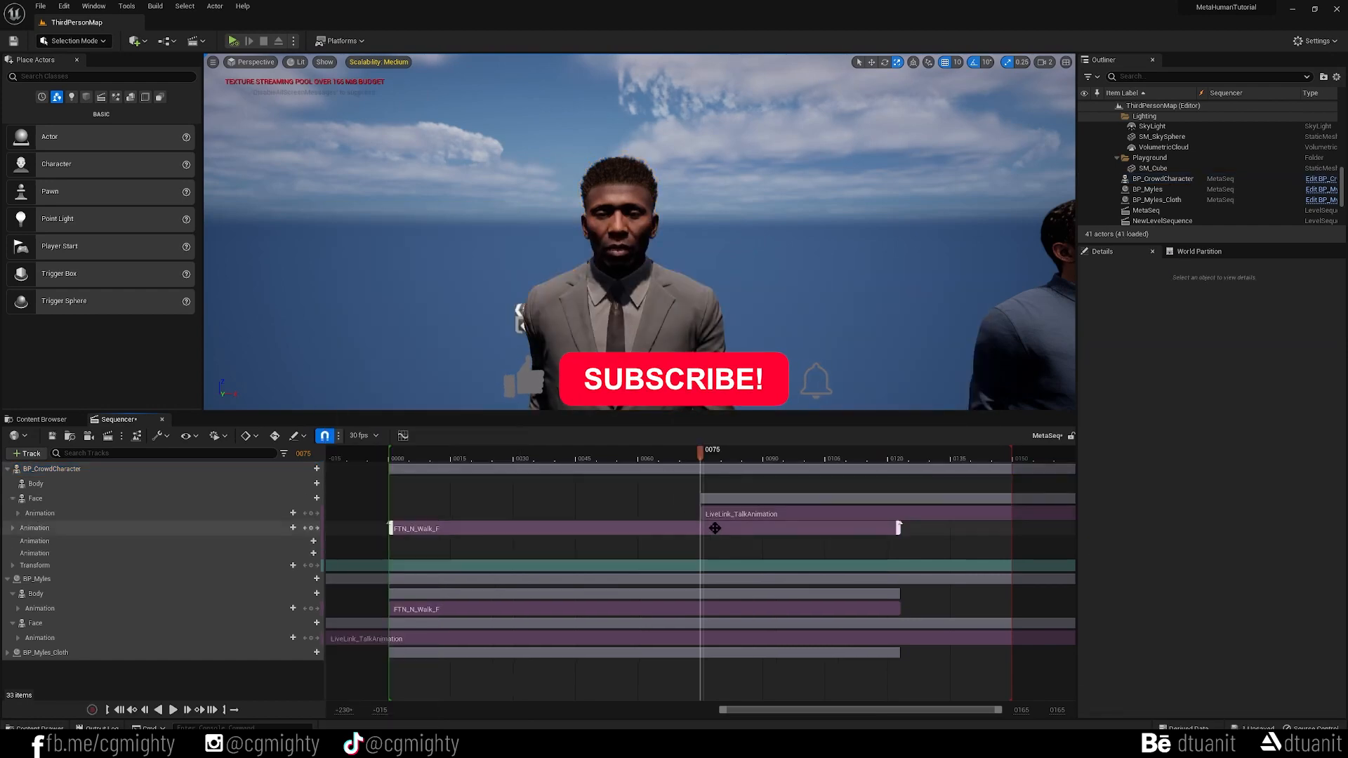
Shift BP_CrowdCharacter's LiveLink_TalkAnimation section to start before frame 0 and play MetaSeq from near the start.
{"action": "left_click_drag", "start_coordinate": [741, 499], "coordinate": [493, 460]}
{"action": "left_click", "coordinate": [396, 456]}
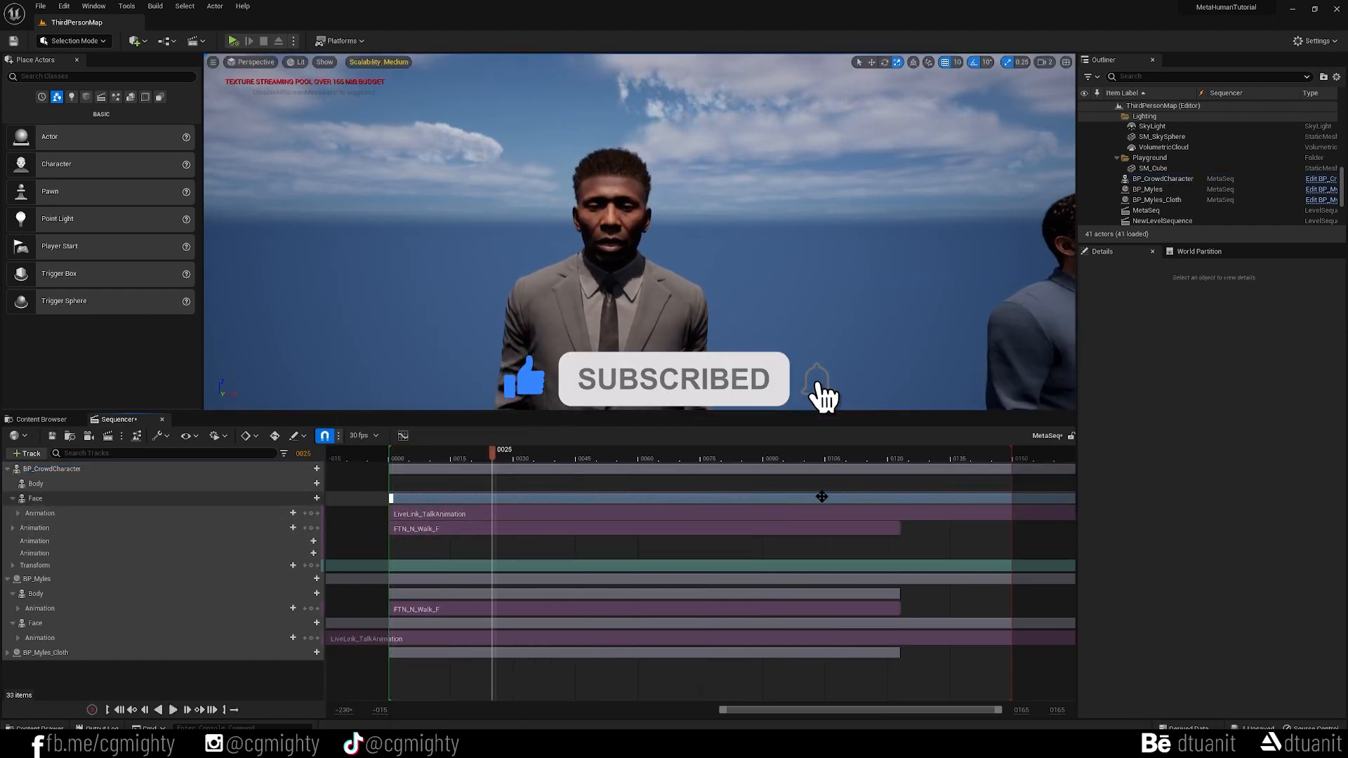
{"action": "left_click_drag", "start_coordinate": [916, 497], "coordinate": [378, 498]}
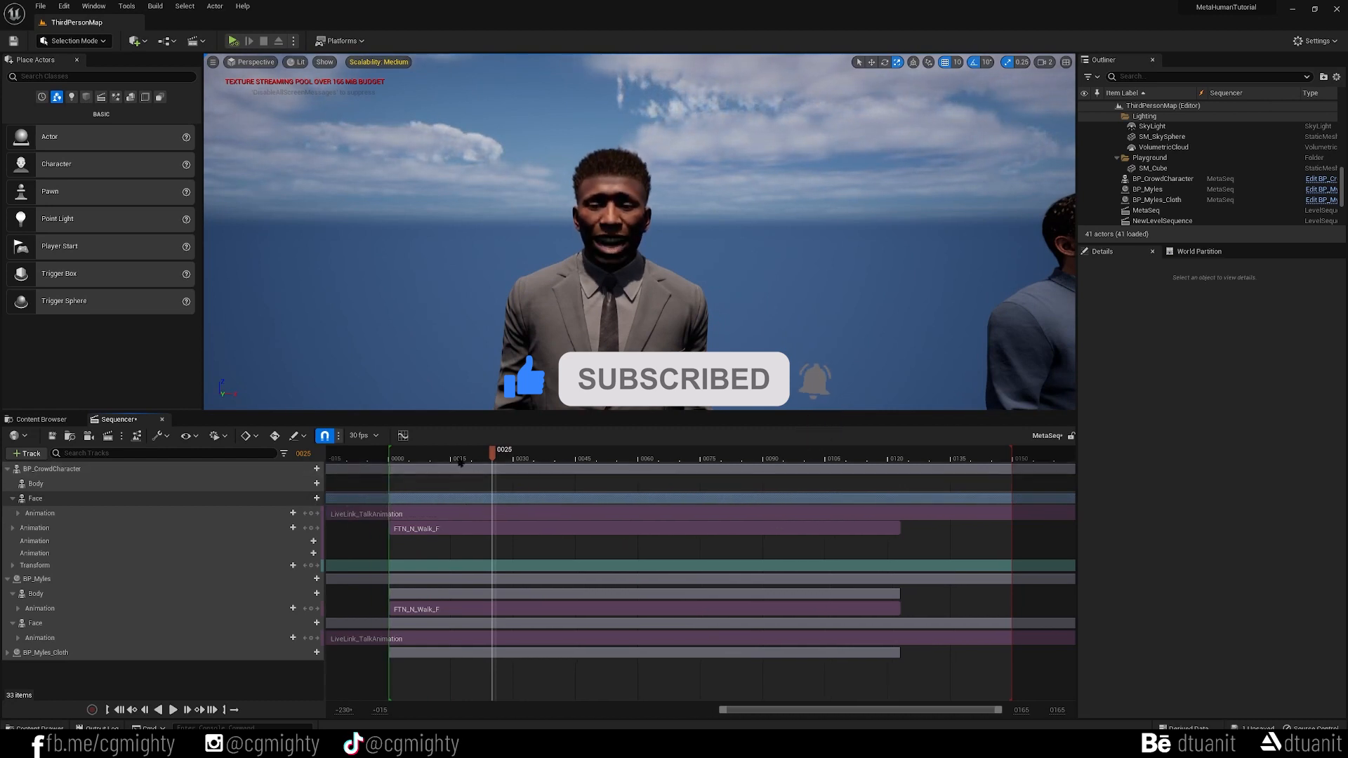
{"action": "left_click", "coordinate": [396, 460]}
{"action": "key", "text": "space"}
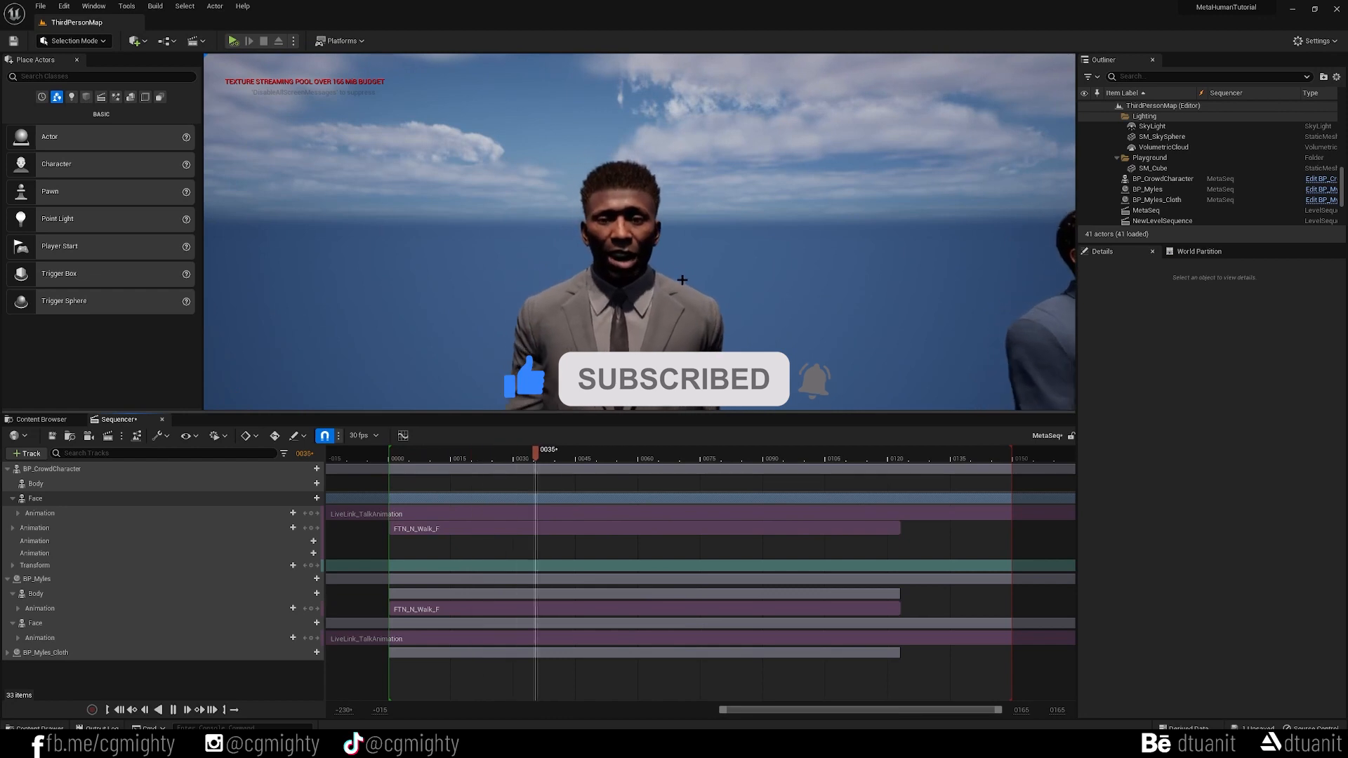